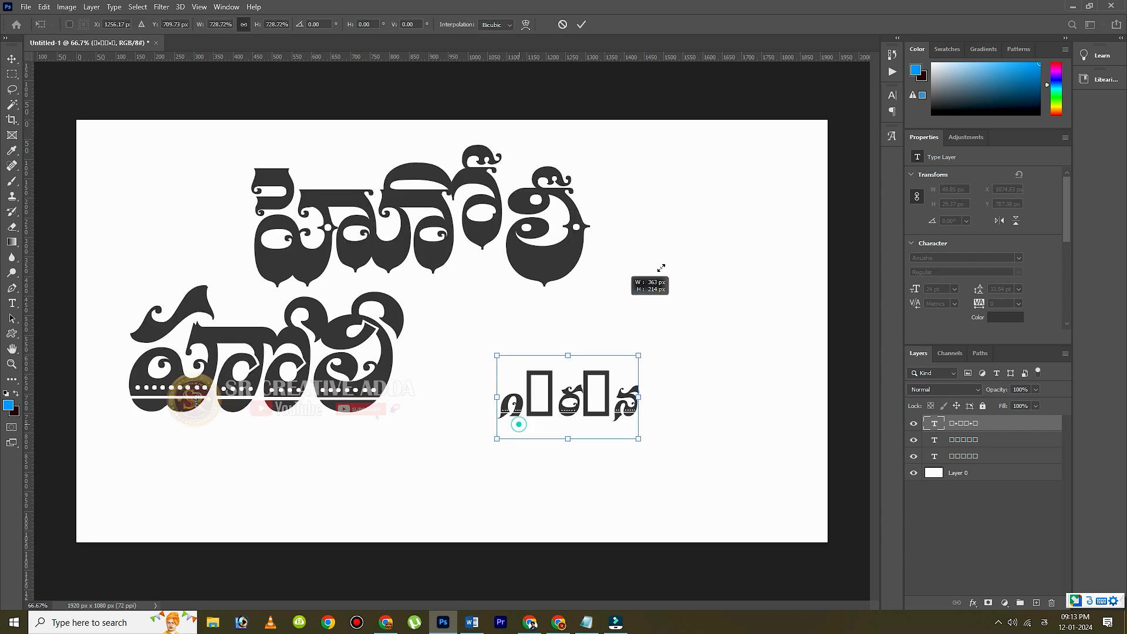
Step: Scale the new text in the lower half of the canvas to about 865 px wide, position it beside హోలీ, and place the text cursor in it
{"action": "left_click_drag", "start_coordinate": [652, 267], "coordinate": [791, 156]}
{"action": "left_click_drag", "start_coordinate": [710, 337], "coordinate": [613, 396]}
{"action": "left_click", "coordinate": [580, 25]}
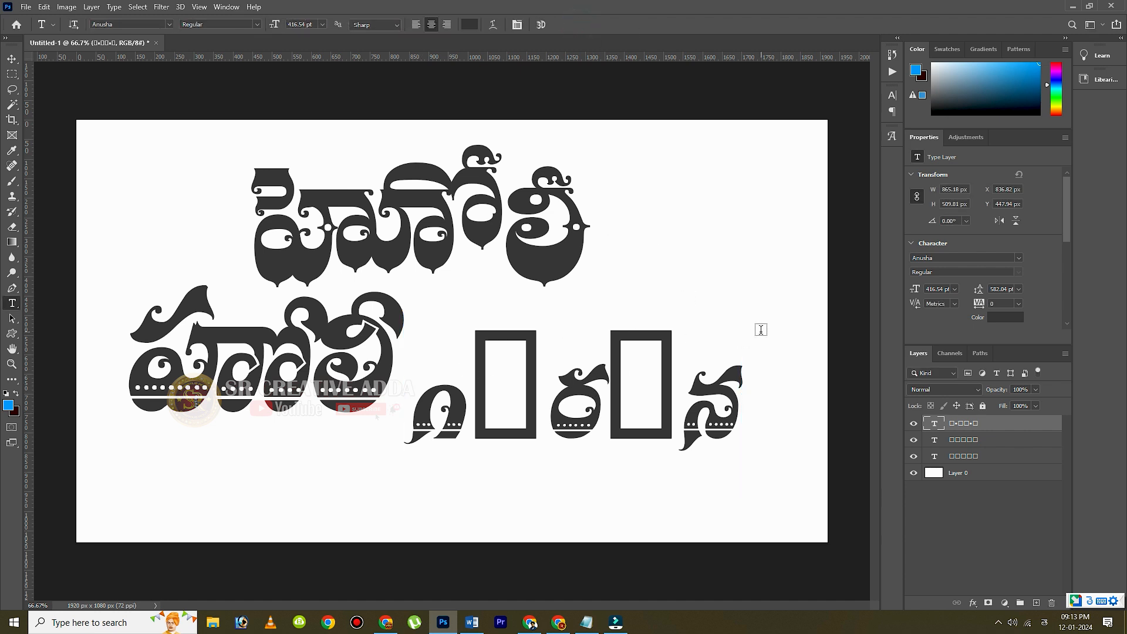
{"action": "left_click", "coordinate": [542, 376]}
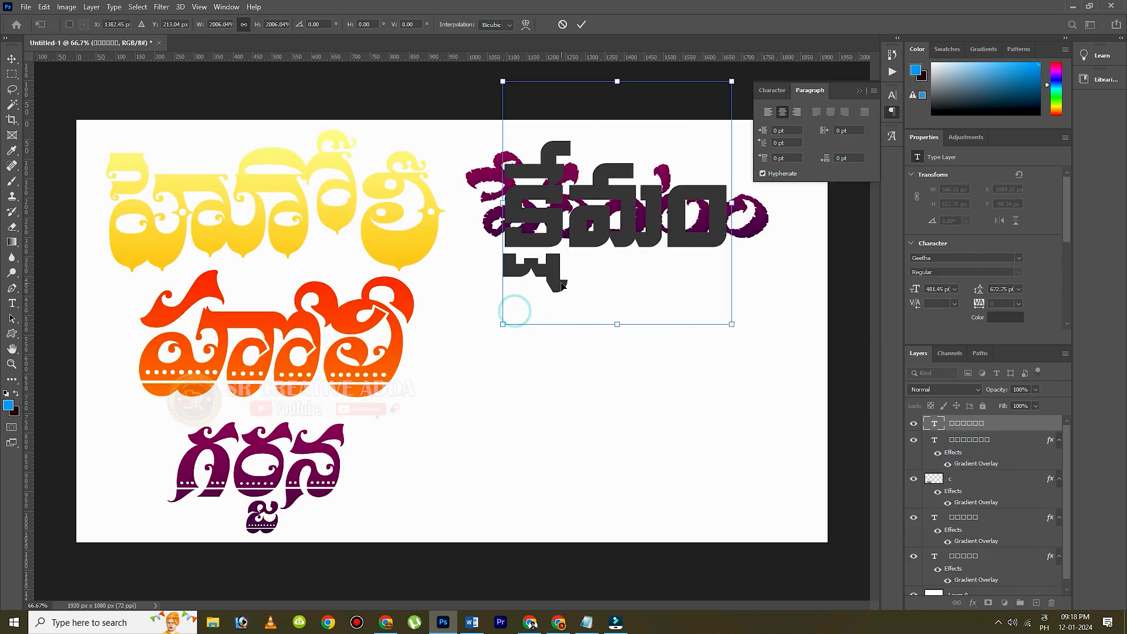
Step: Move the క్షేమం text below the purple word and apply the transform of the గృహ ప్రవేశం text
{"action": "left_click_drag", "start_coordinate": [599, 263], "coordinate": [587, 389]}
{"action": "left_click", "coordinate": [581, 26]}
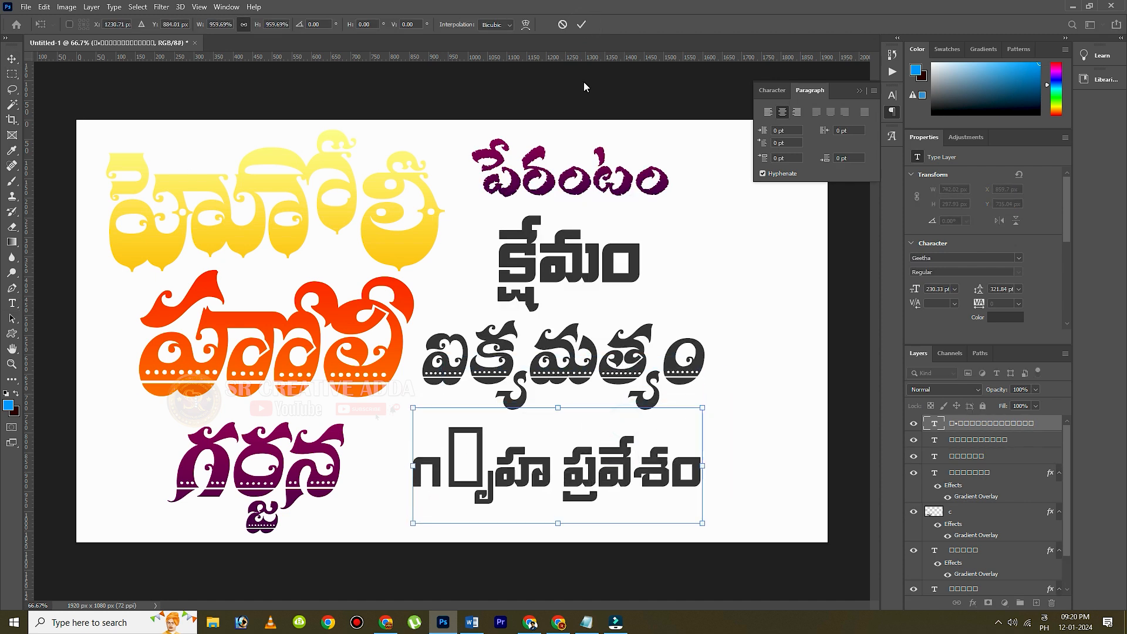
{"action": "left_click", "coordinate": [581, 24]}
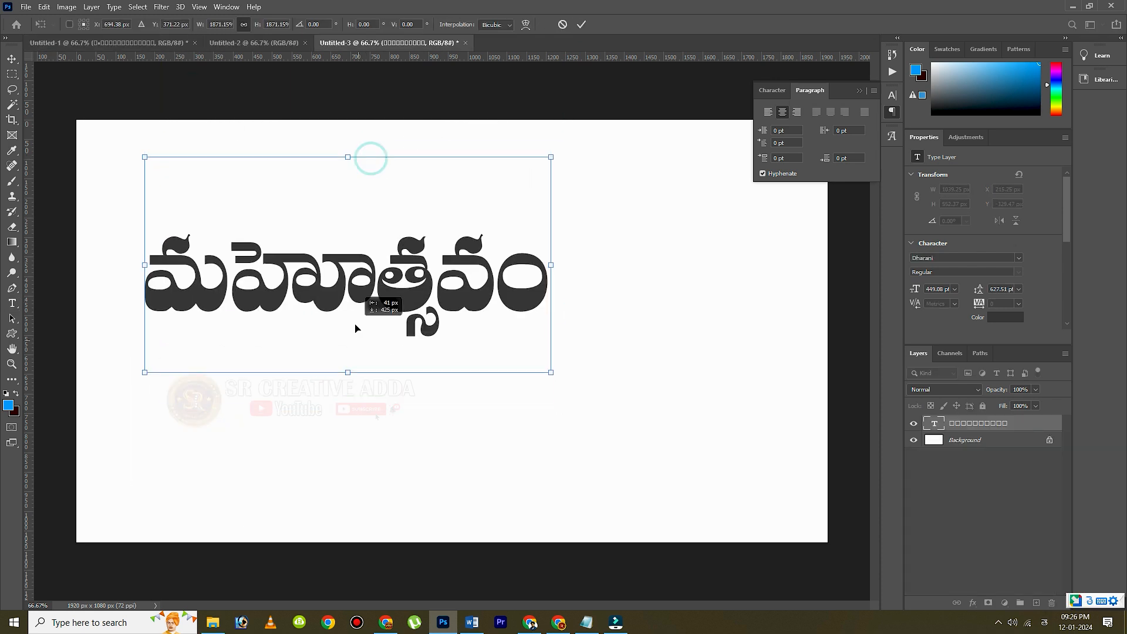
Step: Place the enlarged మహోత్సవం text across the upper half of the canvas and apply the transform
{"action": "left_click_drag", "start_coordinate": [355, 327], "coordinate": [368, 341]}
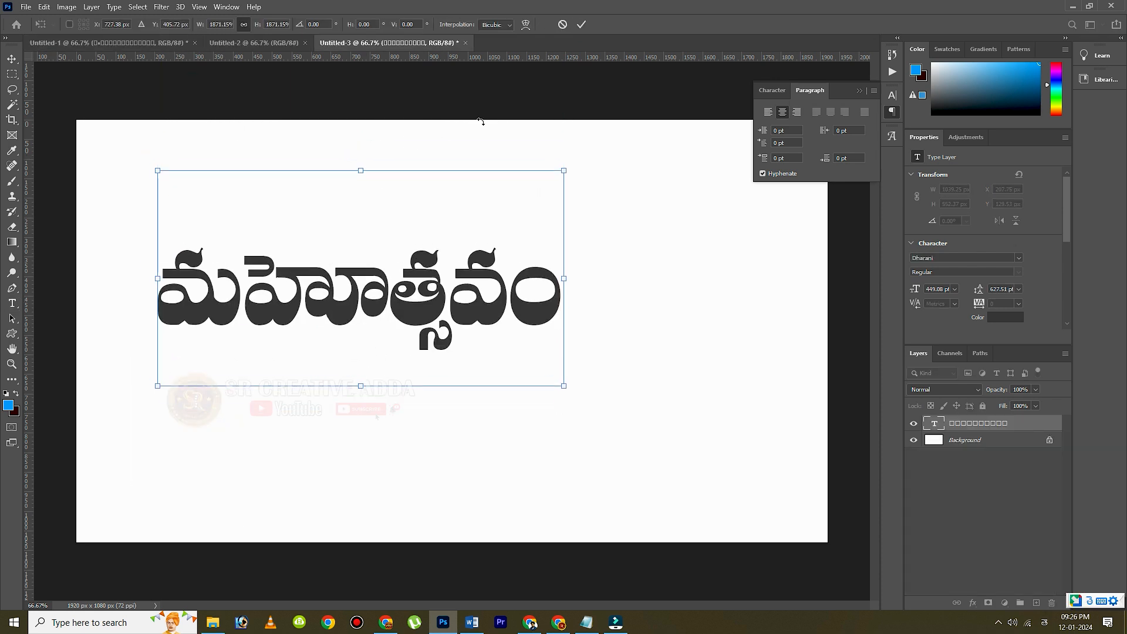
{"action": "left_click", "coordinate": [581, 24]}
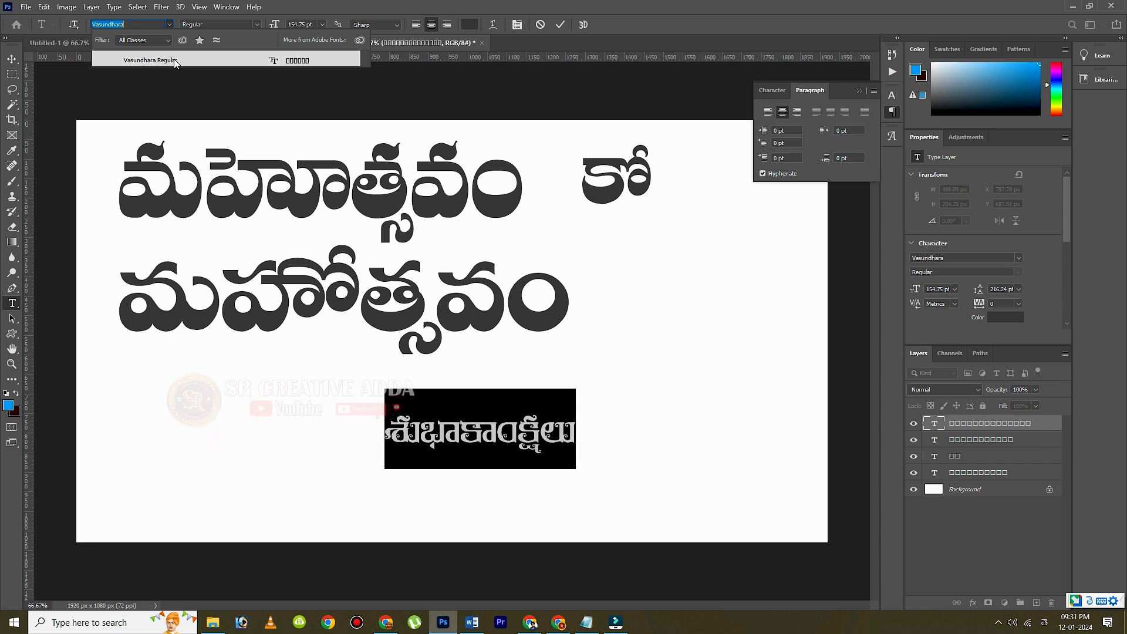
Step: Set the శుభాకాంక్షలు text to the Vasundhara Regular font and start a free transform on it
{"action": "left_click", "coordinate": [174, 59]}
{"action": "left_click", "coordinate": [561, 25]}
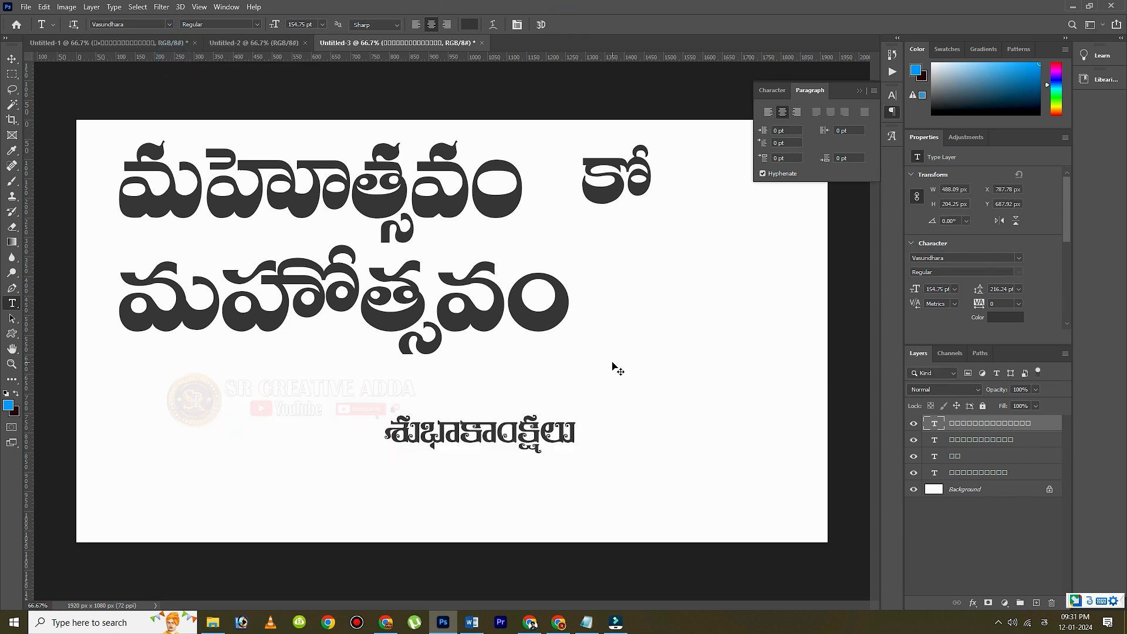
{"action": "key", "text": "ctrl+t"}
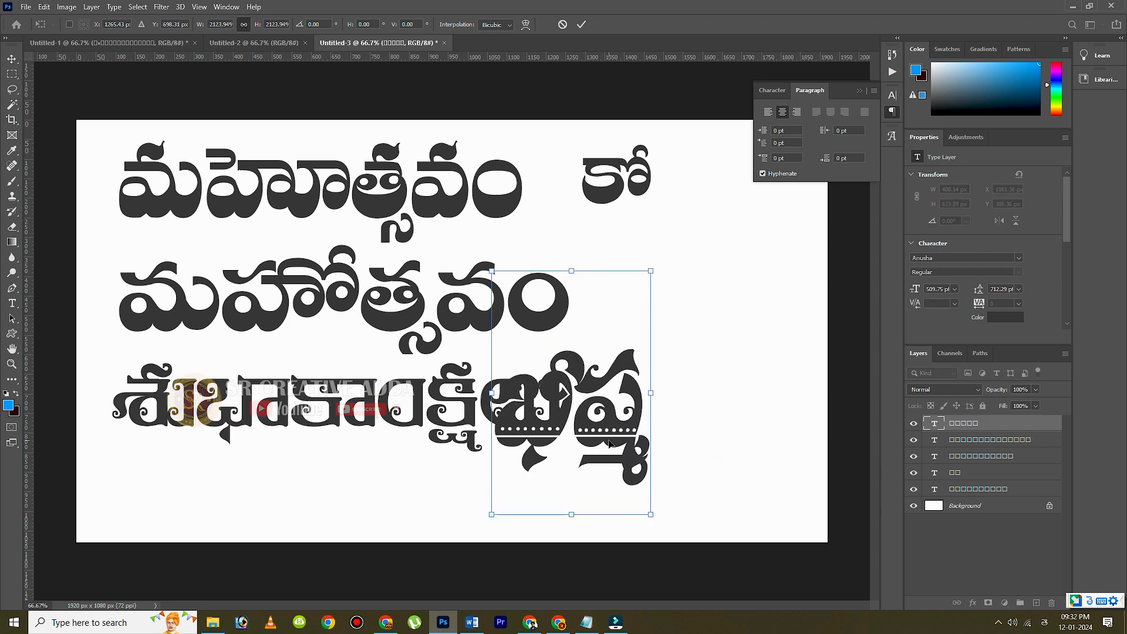
Step: Move the భీష్మ text to the empty area beside the second and third text lines and apply the transform
{"action": "left_click_drag", "start_coordinate": [613, 443], "coordinate": [710, 368]}
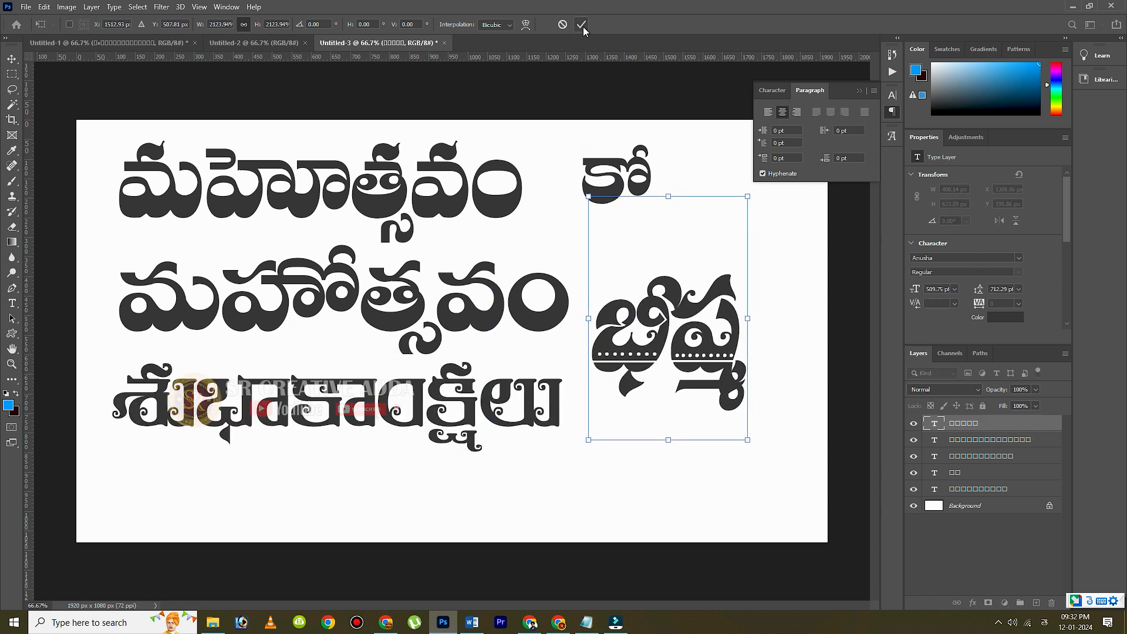
{"action": "left_click", "coordinate": [581, 24]}
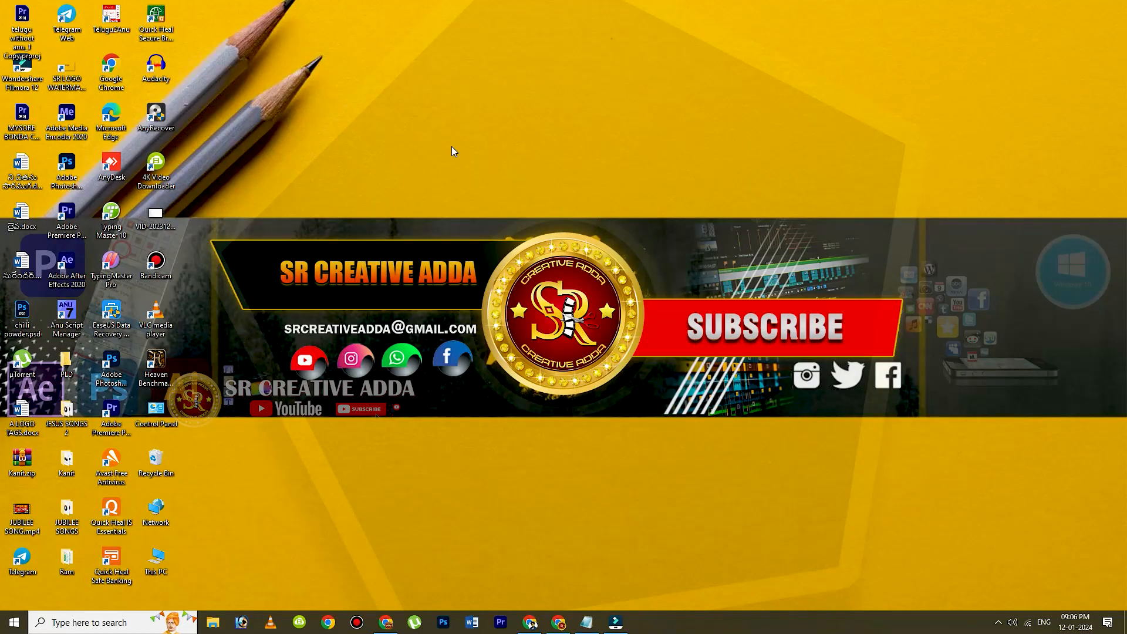
{"action": "right_click", "coordinate": [452, 146]}
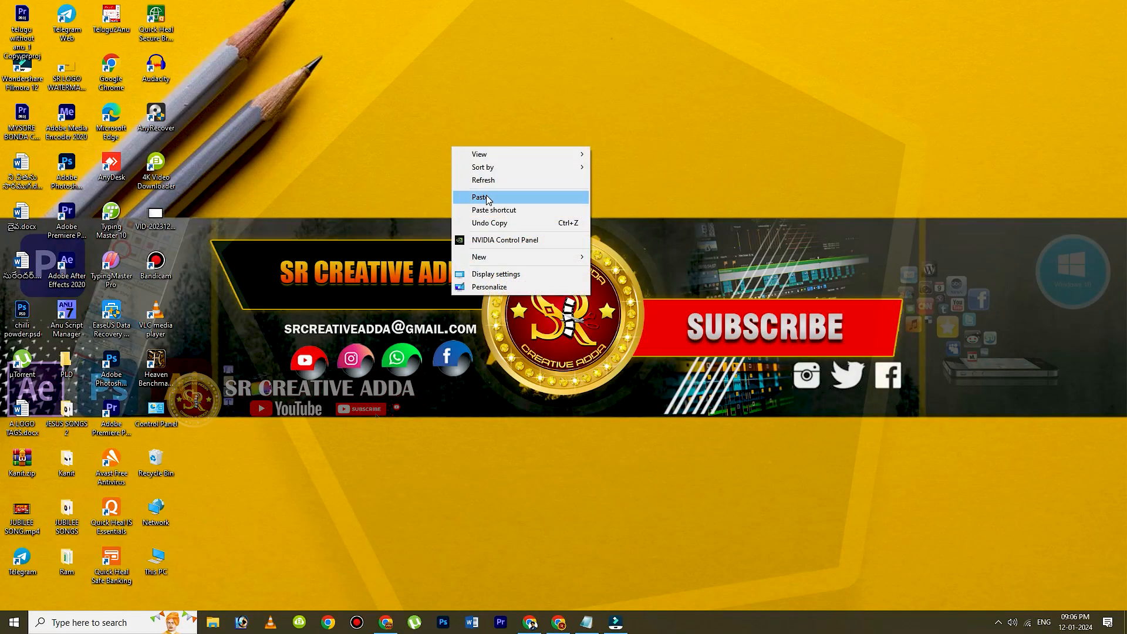
{"action": "left_click", "coordinate": [485, 181]}
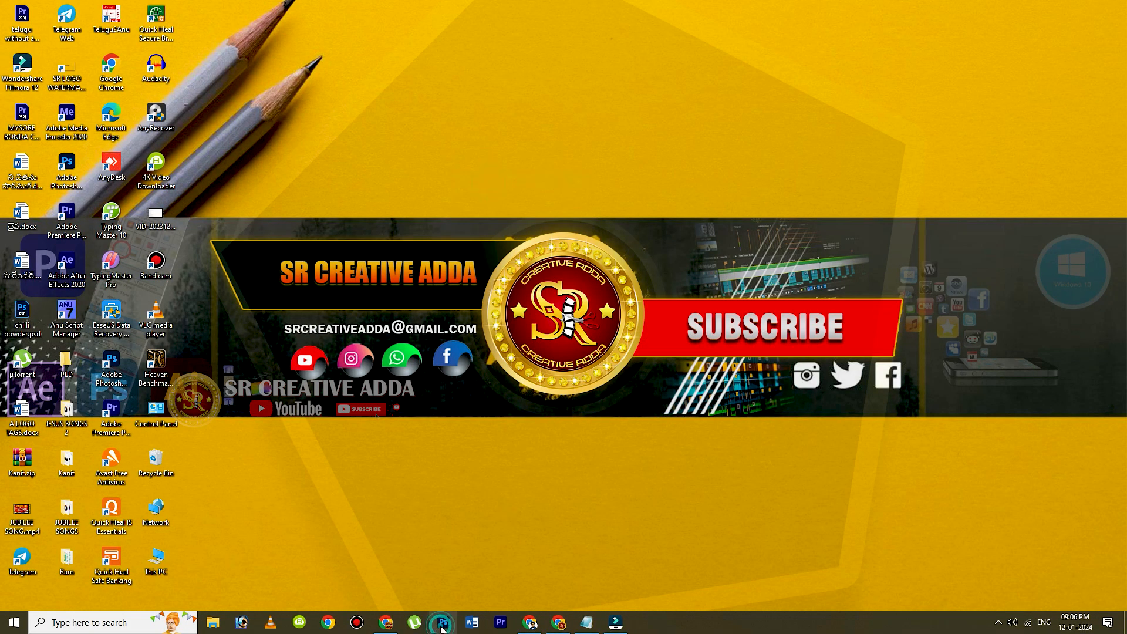
Step: Open Photoshop and create a new document from the recent 1920 x 1080 px, 72 ppi preset
{"action": "left_click", "coordinate": [472, 335]}
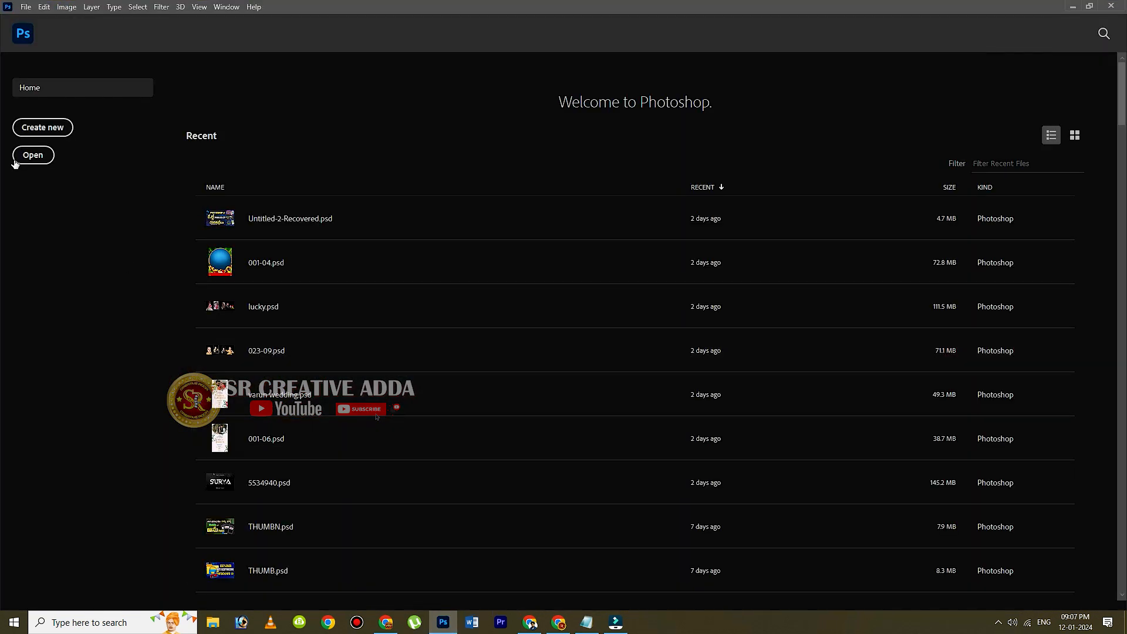
{"action": "left_click", "coordinate": [42, 126]}
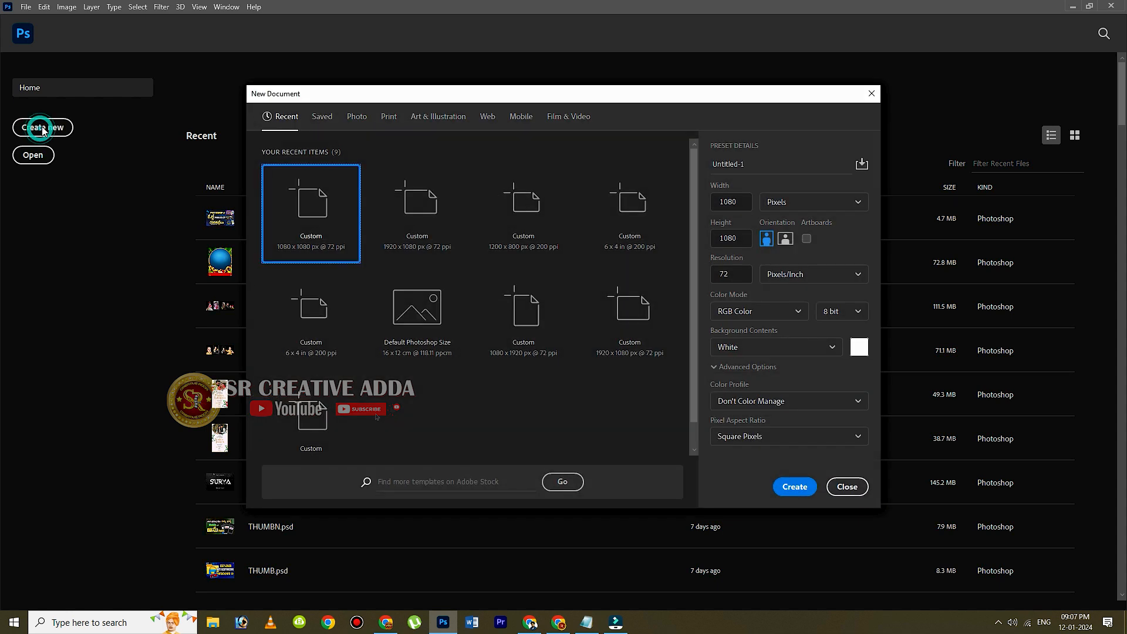
{"action": "left_click", "coordinate": [402, 221]}
{"action": "left_click", "coordinate": [794, 486]}
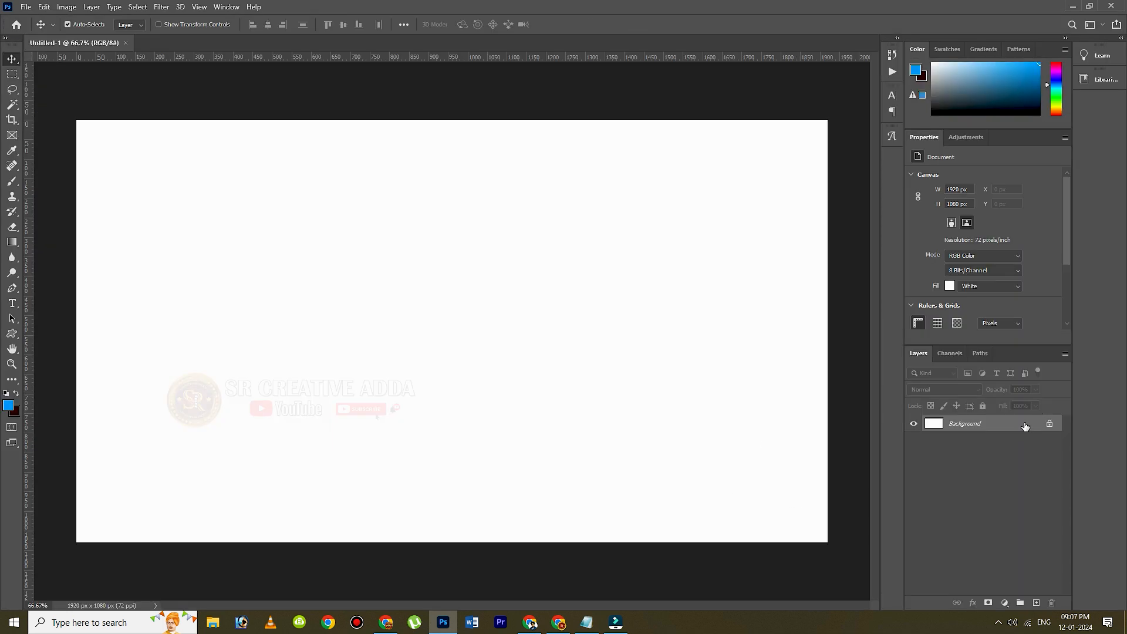
Step: Convert the locked Background into a normal layer named Layer 0
{"action": "double_click", "coordinate": [1024, 427]}
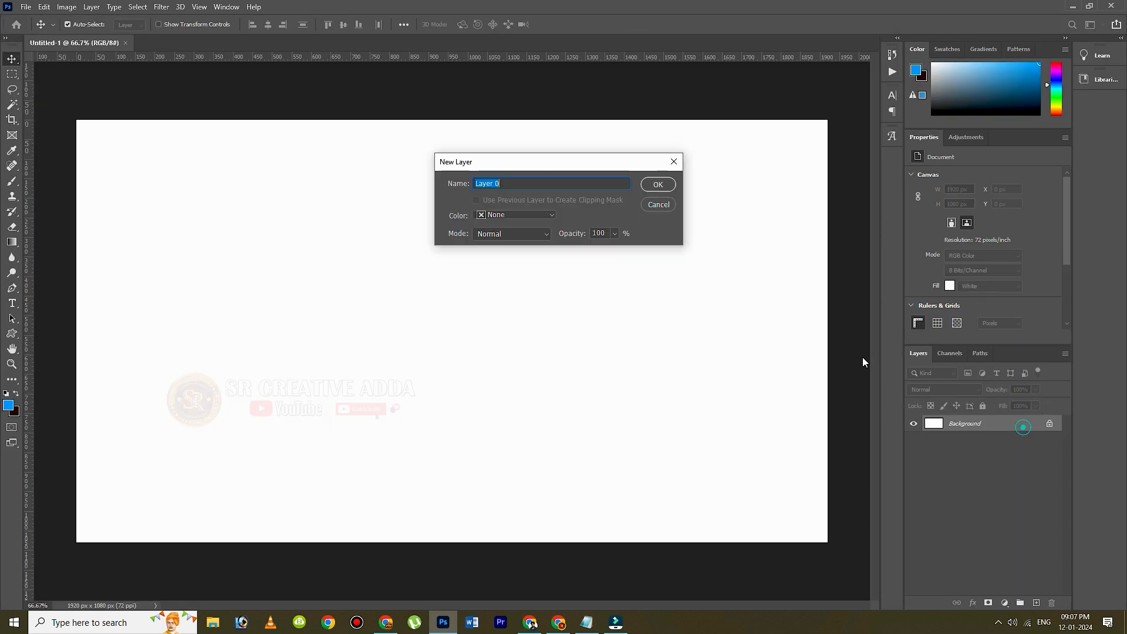
{"action": "left_click", "coordinate": [652, 187]}
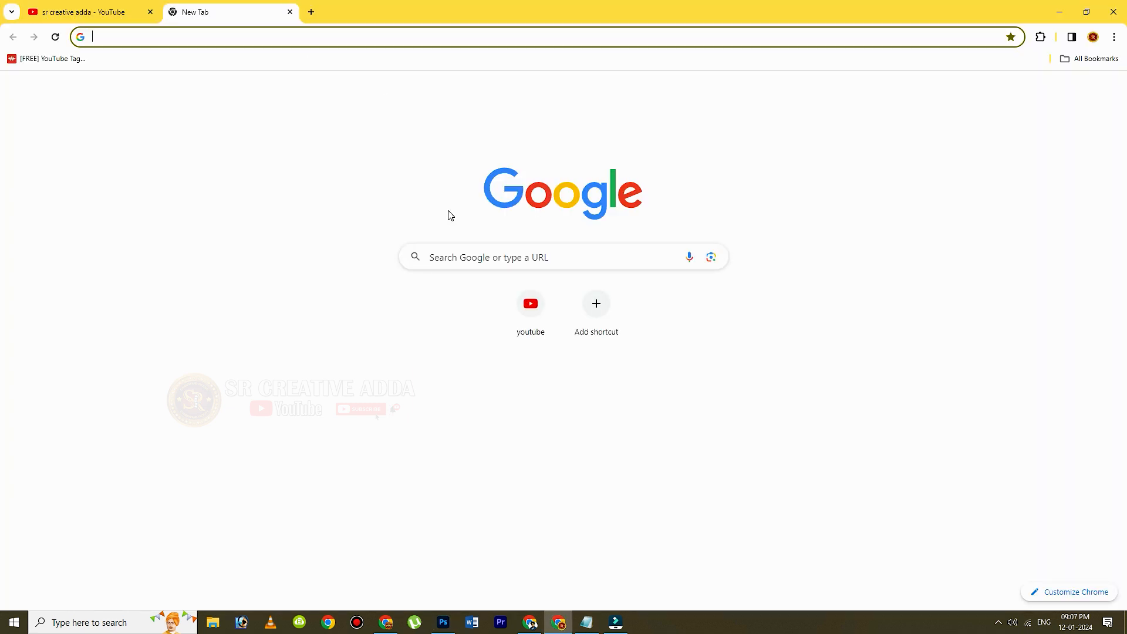
Step: In Chrome, look up "unicode to non unicode" and open the kolichala.com Unicode to Non-Unicode Font Converter
{"action": "left_click", "coordinate": [455, 257]}
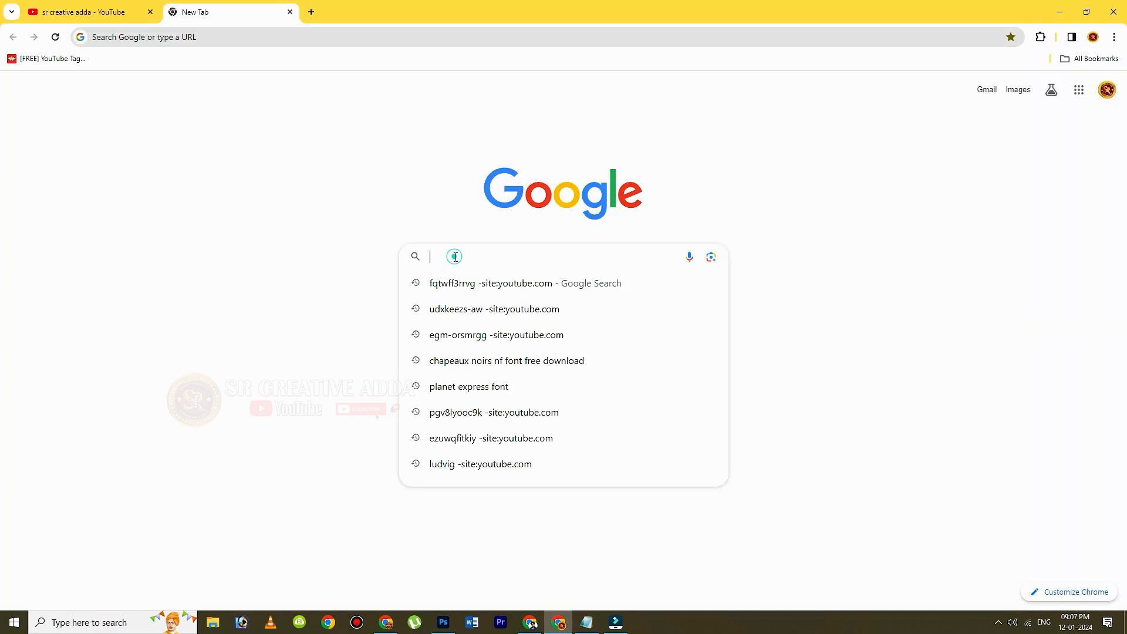
{"action": "type", "text": "unicoe"}
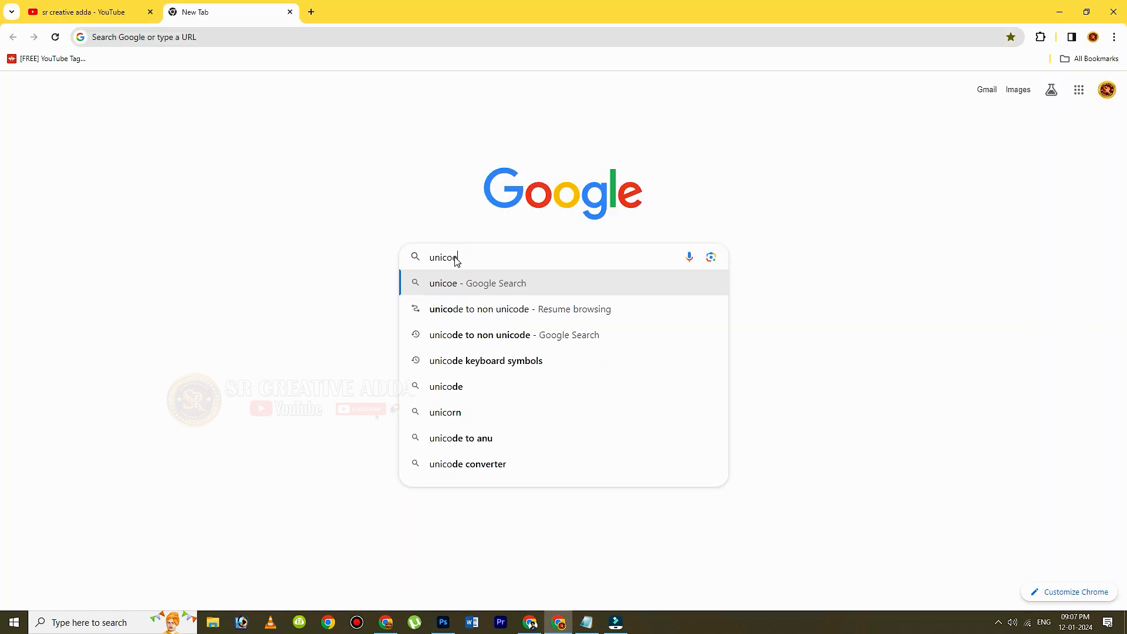
{"action": "key", "text": "Down"}
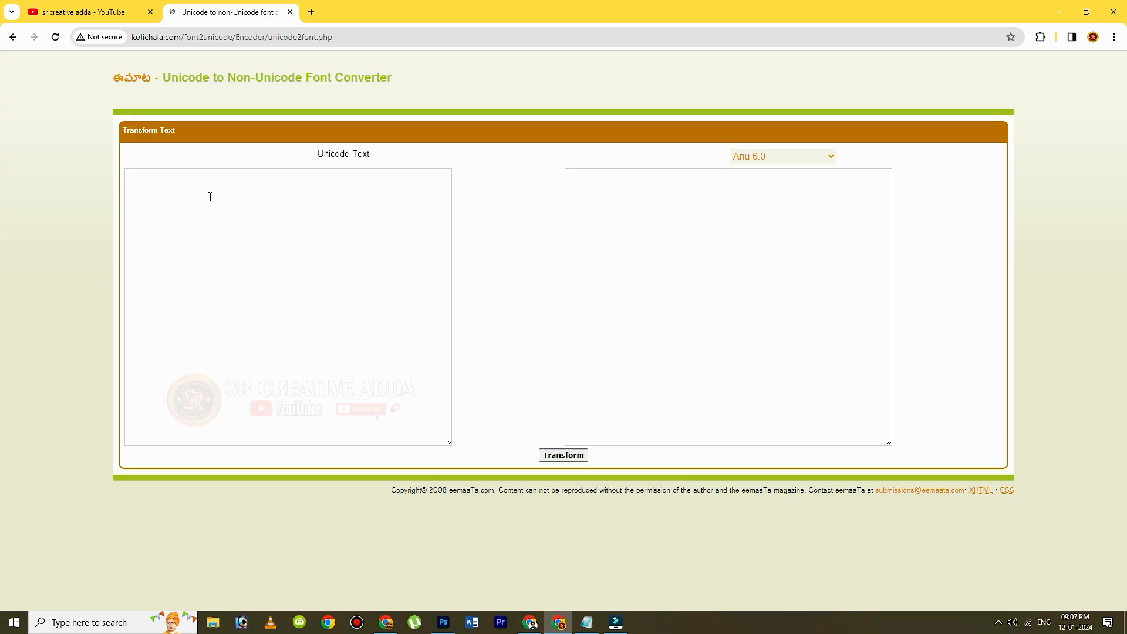
Step: Switch the input language to Telugu Google Input Tools and enter హోలీ as the converter's Unicode text
{"action": "left_click", "coordinate": [257, 195]}
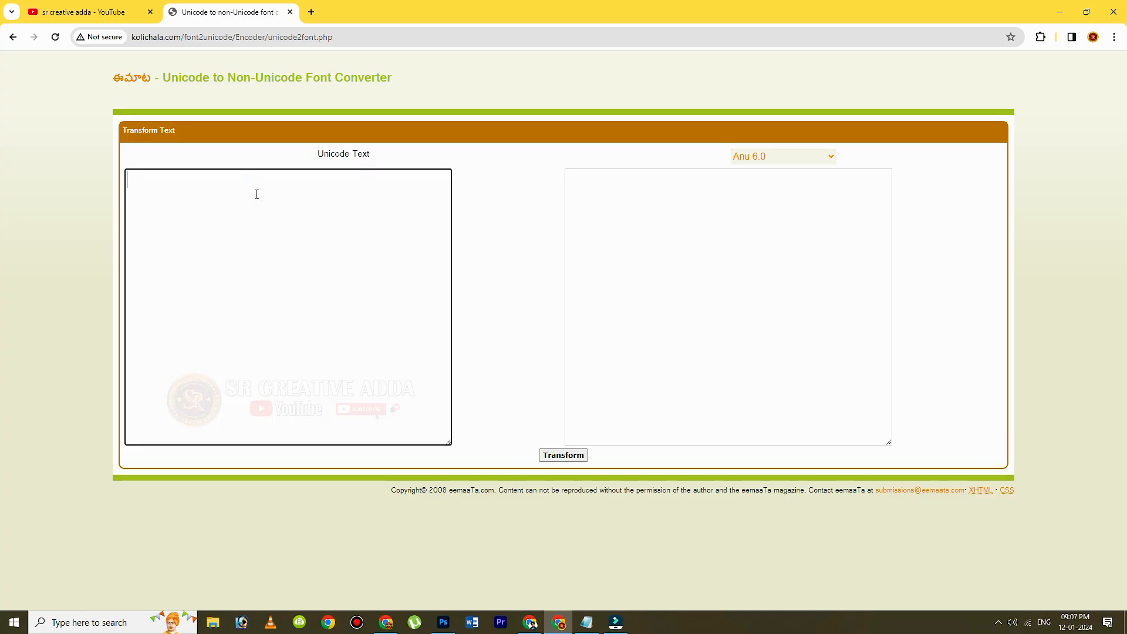
{"action": "key", "text": "super+space"}
{"action": "key", "text": "super+space"}
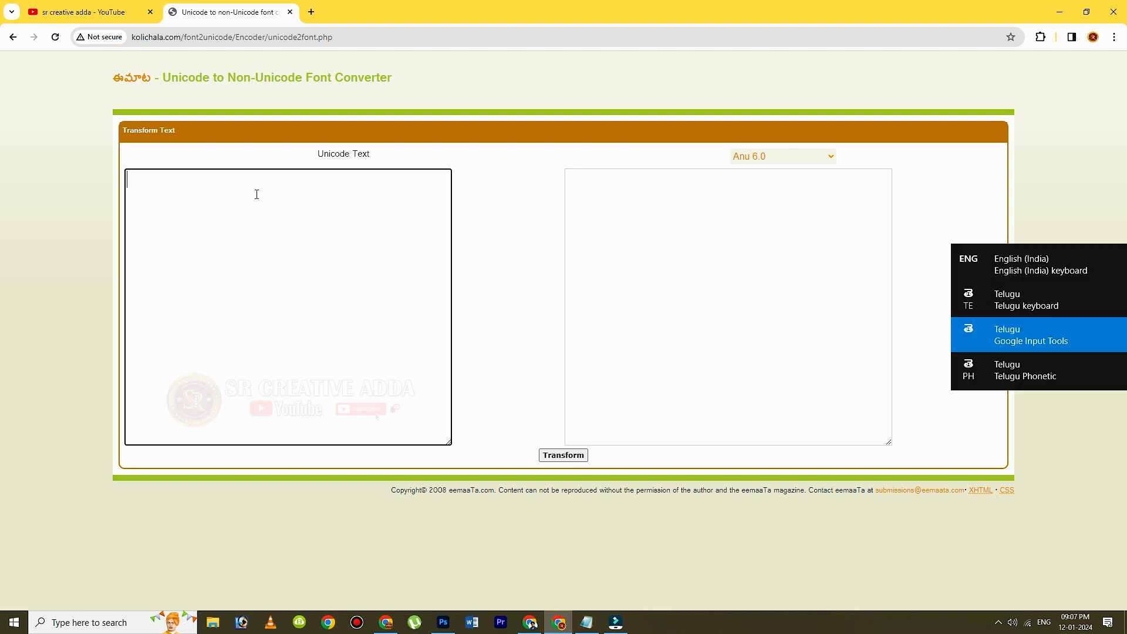
{"action": "type", "text": "holi"}
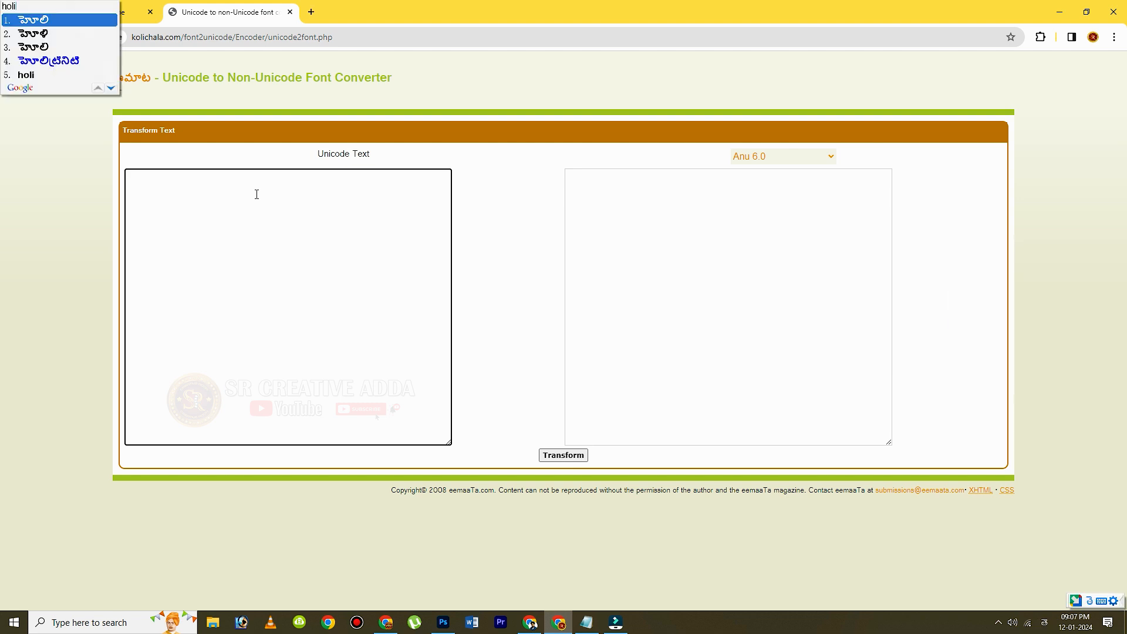
{"action": "key", "text": "Escape"}
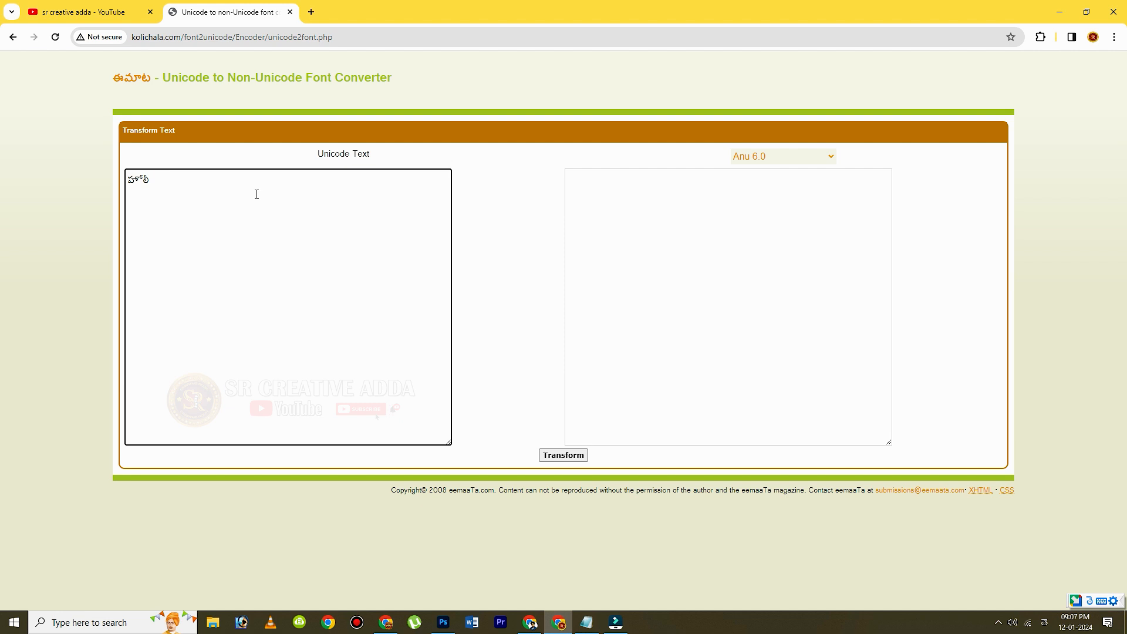
Step: Choose Anu 7.0 as the output format and transform the Unicode text
{"action": "left_click", "coordinate": [823, 150]}
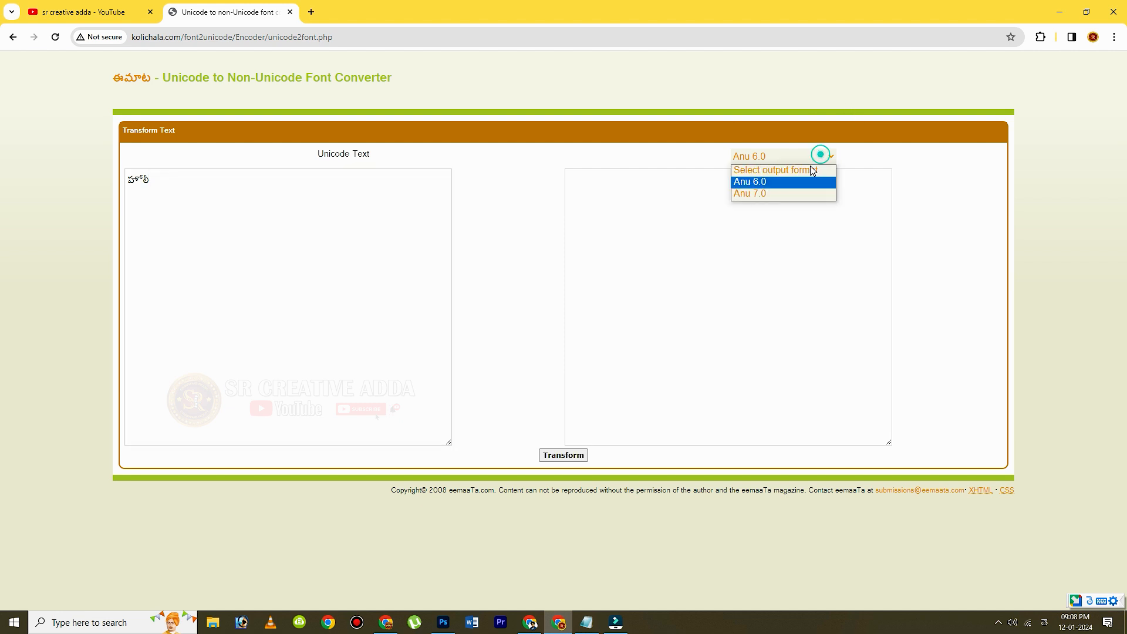
{"action": "left_click", "coordinate": [762, 181]}
{"action": "left_click", "coordinate": [756, 191]}
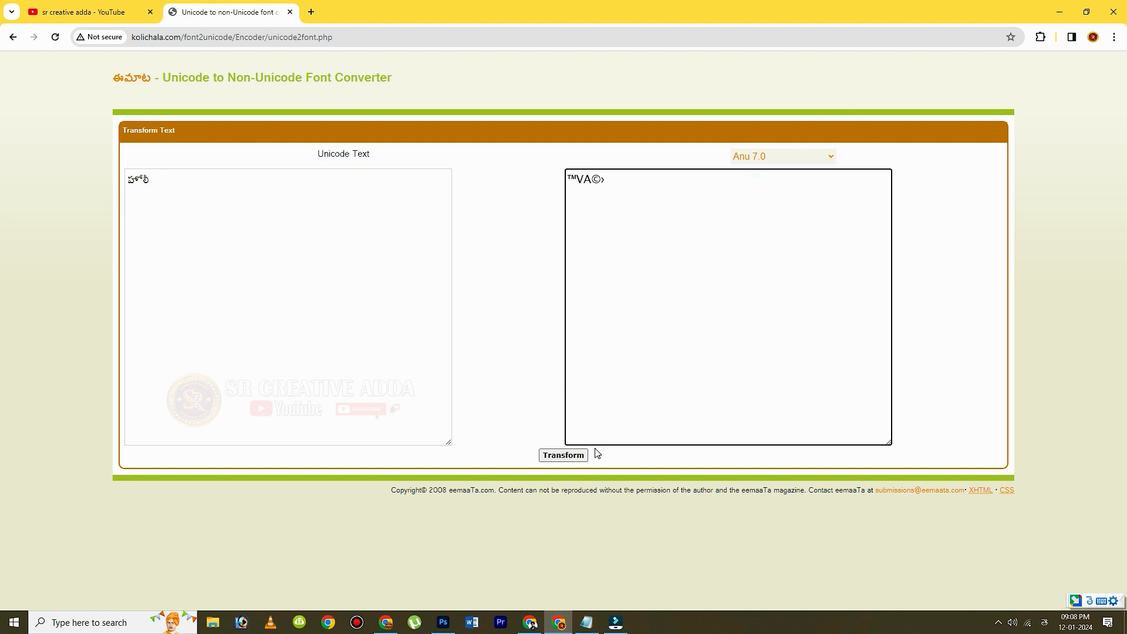
{"action": "left_click", "coordinate": [564, 455]}
Step: Copy the whole converted Anu text from the converter's output
{"action": "left_click_drag", "start_coordinate": [613, 178], "coordinate": [568, 178]}
{"action": "right_click", "coordinate": [599, 182]}
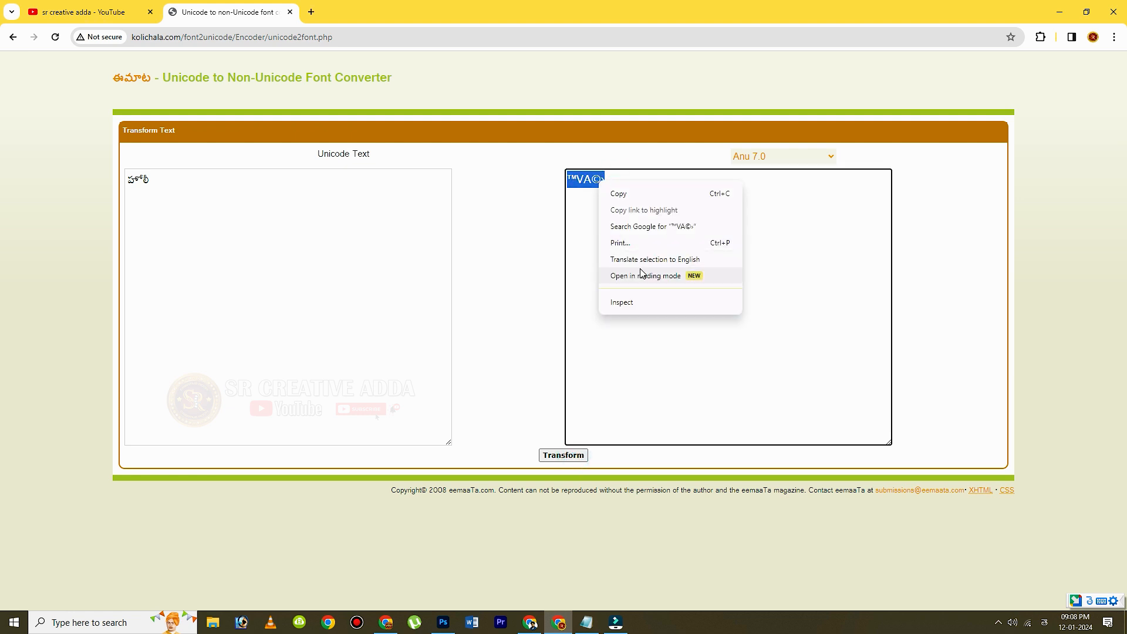
{"action": "left_click", "coordinate": [622, 193]}
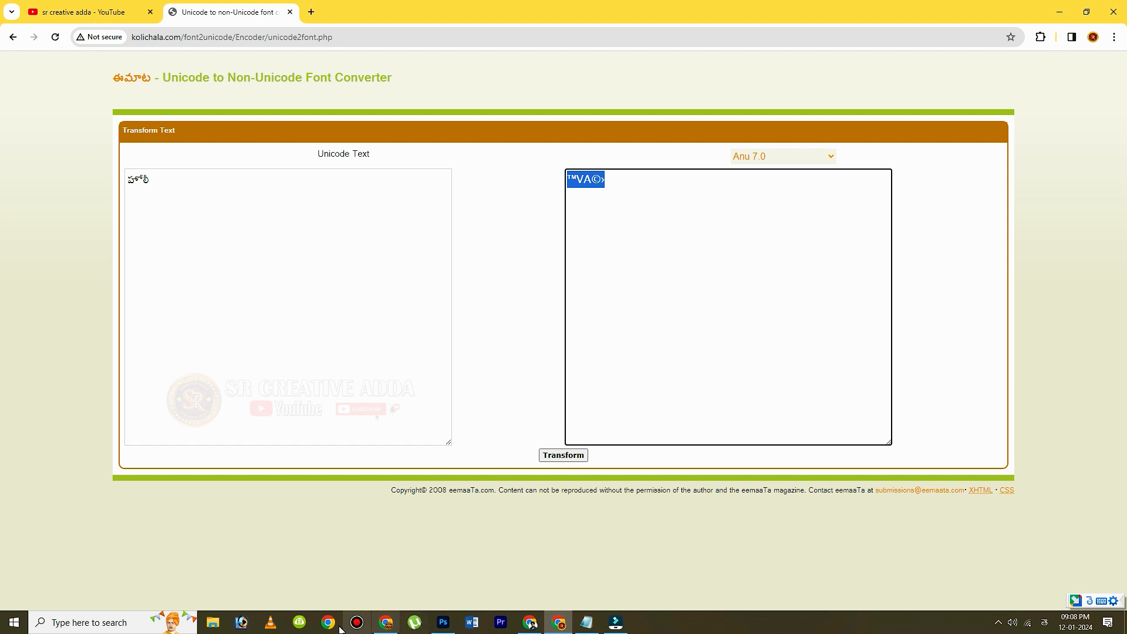
Step: Open Word, create a blank document and paste the converted text into it
{"action": "left_click", "coordinate": [471, 622]}
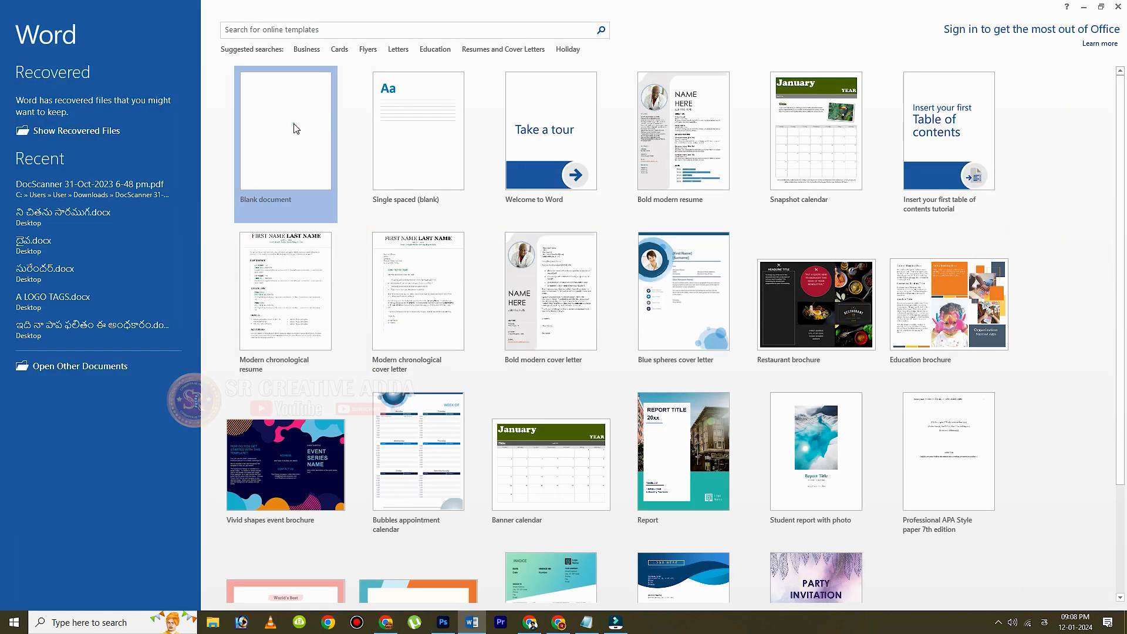
{"action": "left_click", "coordinate": [293, 124]}
{"action": "left_click", "coordinate": [593, 209]}
{"action": "key", "text": "ctrl+v"}
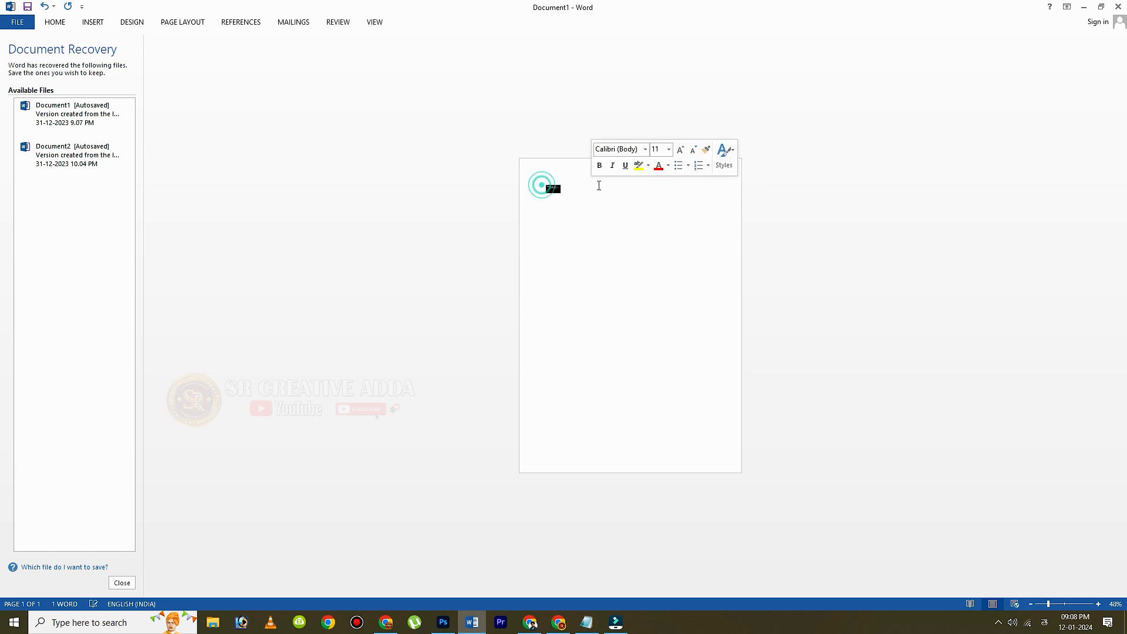
Step: Format the pasted text at size 48 in the Vasundhara font and place the text cursor in it
{"action": "left_click", "coordinate": [54, 23]}
{"action": "left_click", "coordinate": [170, 42]}
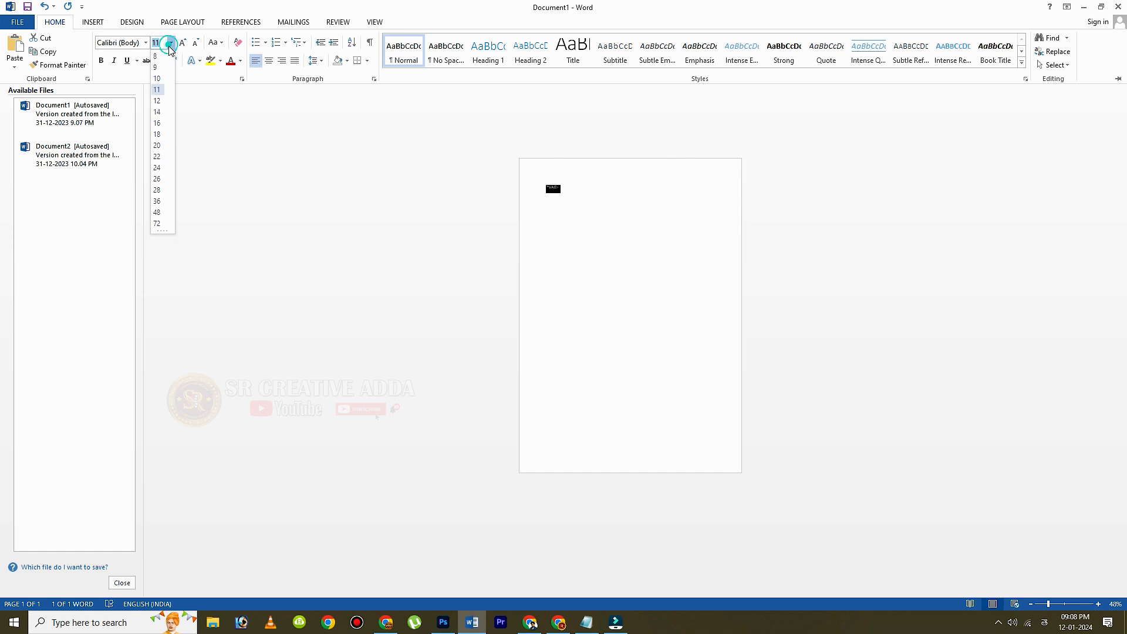
{"action": "left_click", "coordinate": [156, 212]}
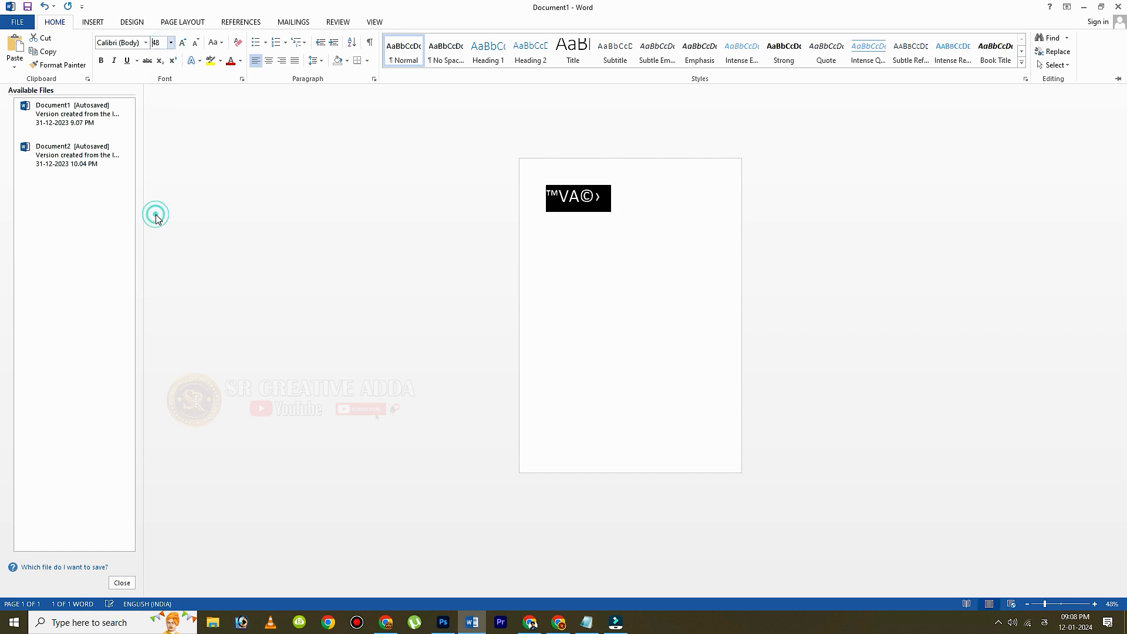
{"action": "left_click", "coordinate": [145, 42]}
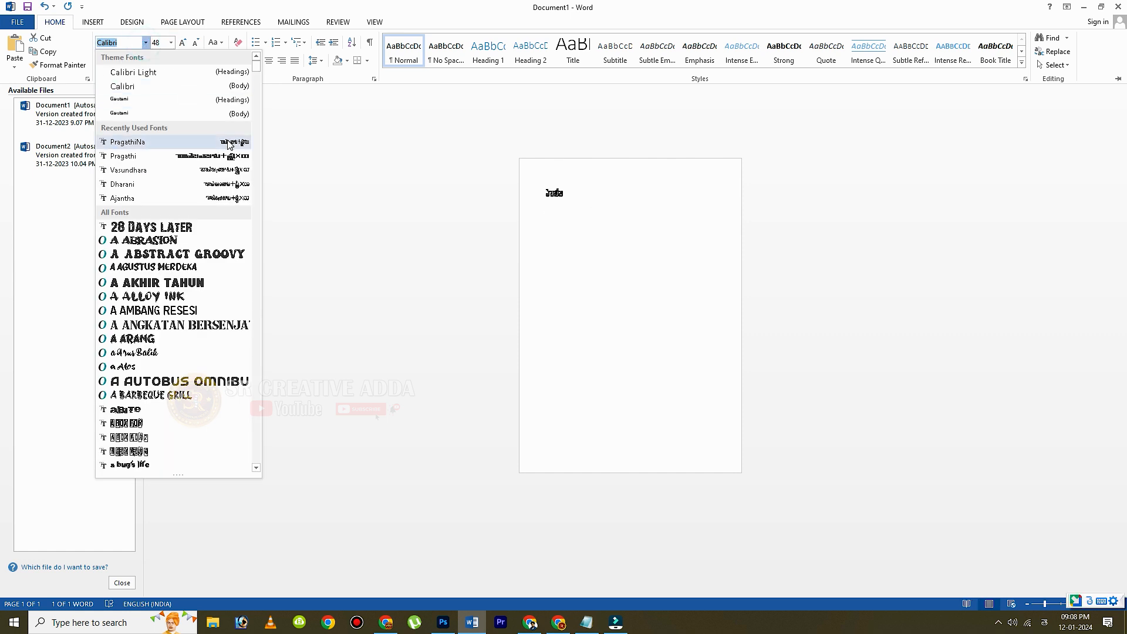
{"action": "left_click", "coordinate": [234, 175]}
{"action": "key", "text": "ctrl+F1"}
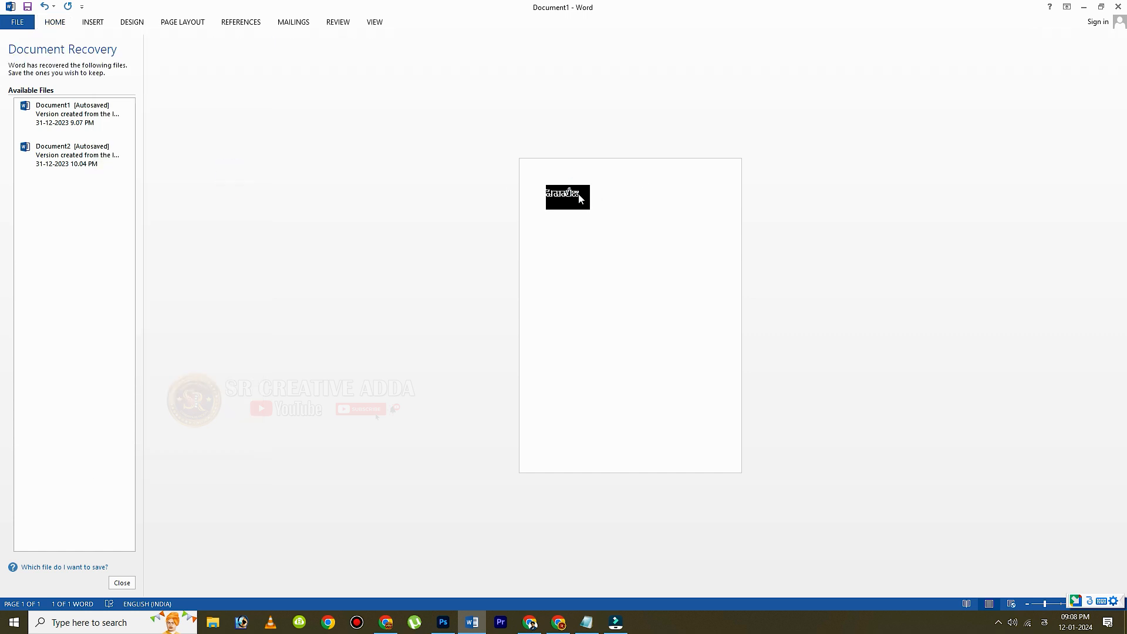
{"action": "left_click", "coordinate": [577, 194]}
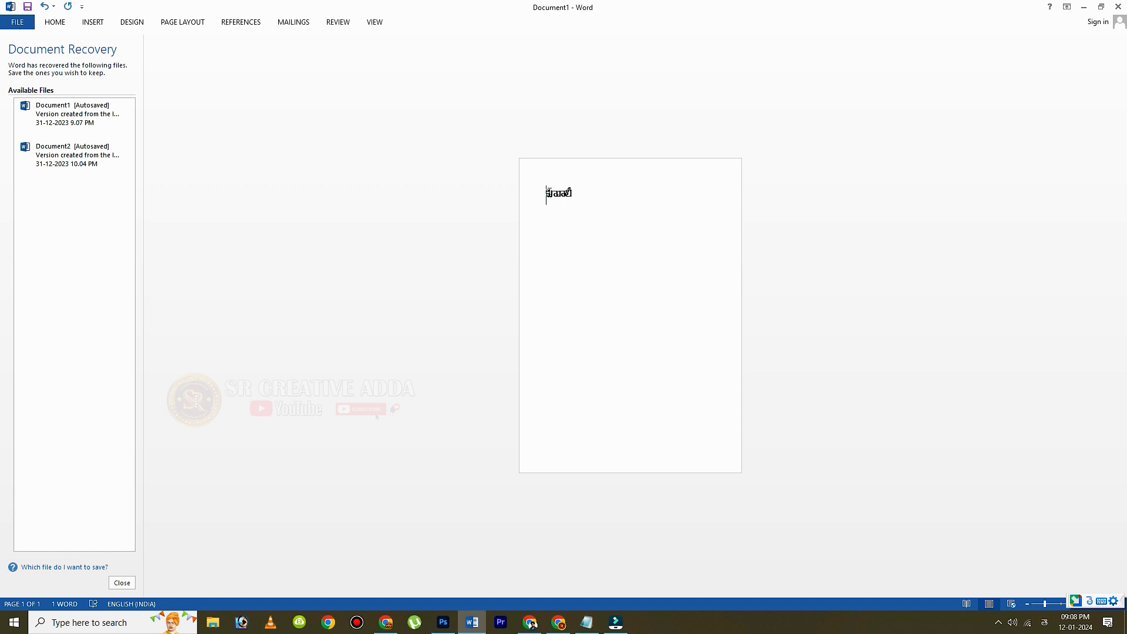
Step: Copy the formatted Telugu text from Word, switch to Photoshop and paste it as a new text layer on the canvas
{"action": "double_click", "coordinate": [549, 194]}
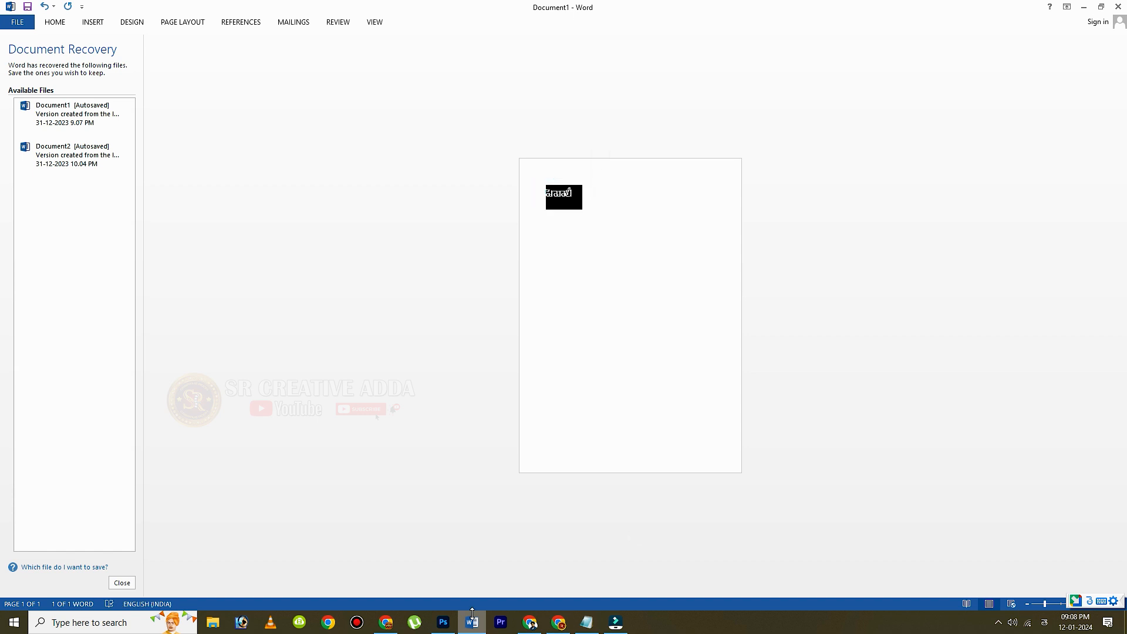
{"action": "mouse_move", "coordinate": [620, 628]}
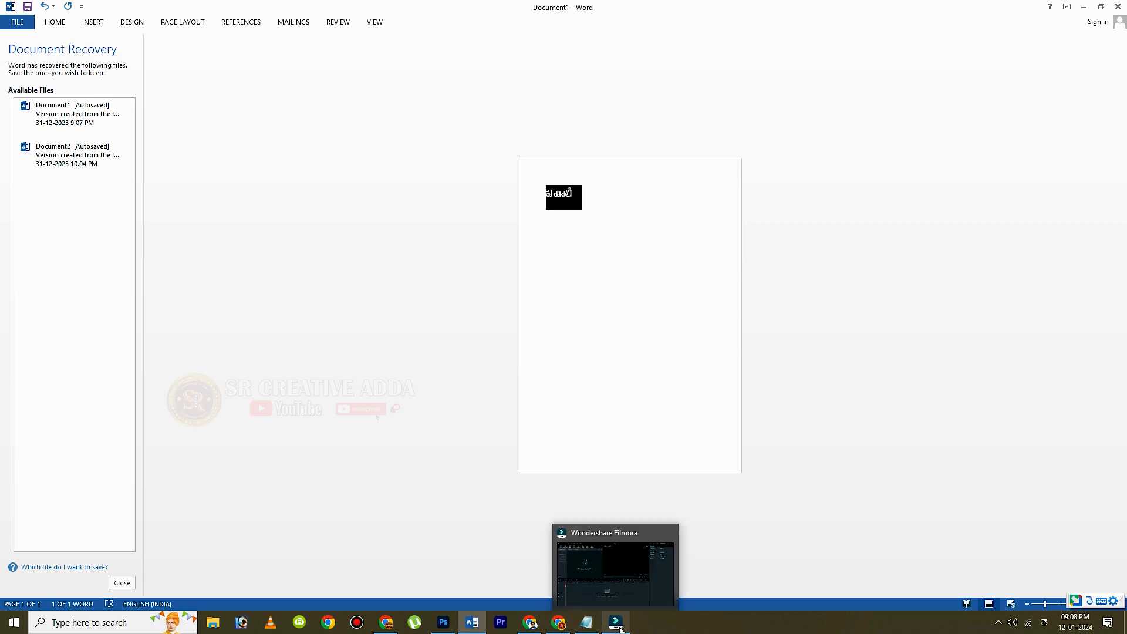
{"action": "left_click", "coordinate": [445, 624]}
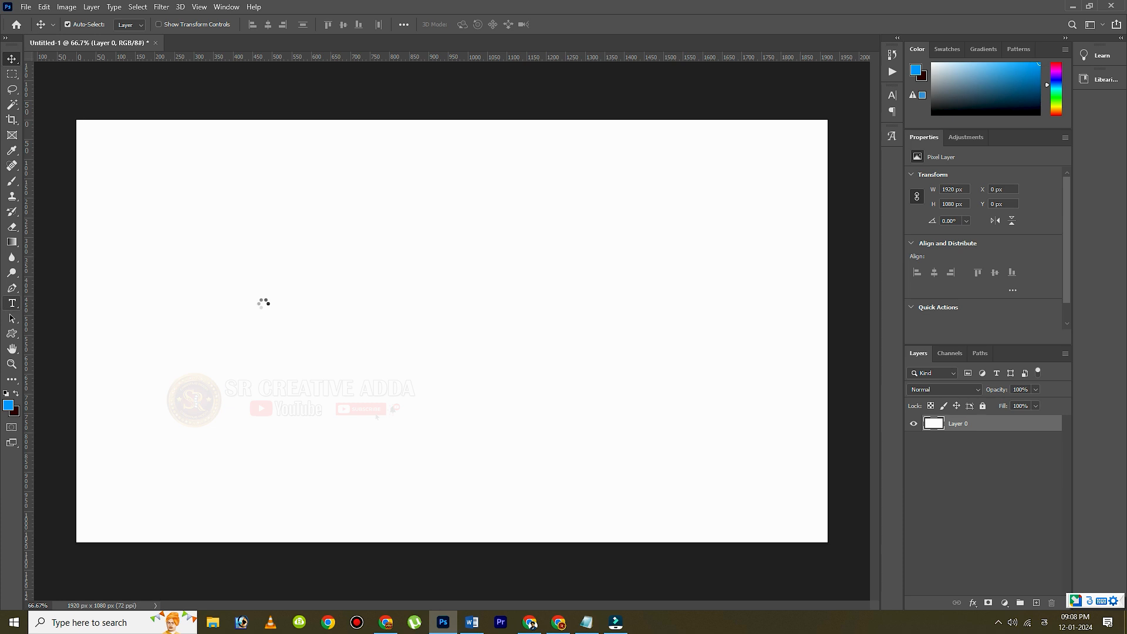
{"action": "left_click", "coordinate": [290, 306]}
{"action": "key", "text": "ctrl+v"}
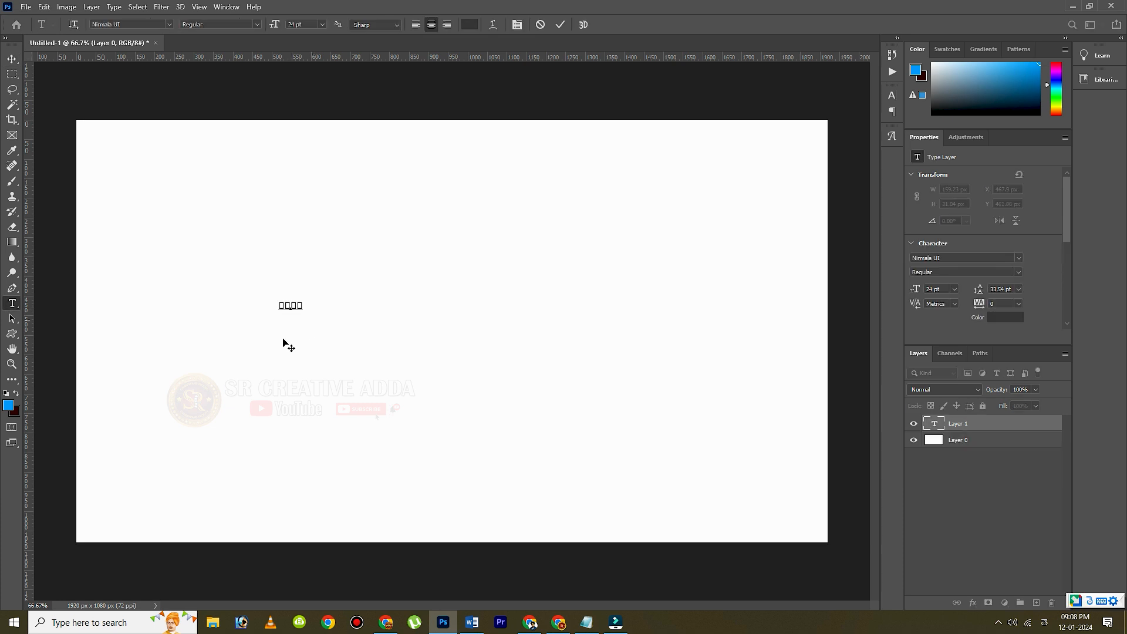
Step: Set the pasted text's font to Ajantha Regular and commit the text
{"action": "mouse_move", "coordinate": [276, 305]}
{"action": "left_mouse_down"}
{"action": "mouse_move", "coordinate": [296, 306]}
{"action": "mouse_move", "coordinate": [274, 307]}
{"action": "left_mouse_up"}
{"action": "double_click", "coordinate": [280, 304]}
{"action": "left_click", "coordinate": [129, 24]}
{"action": "type", "text": "ajan"}
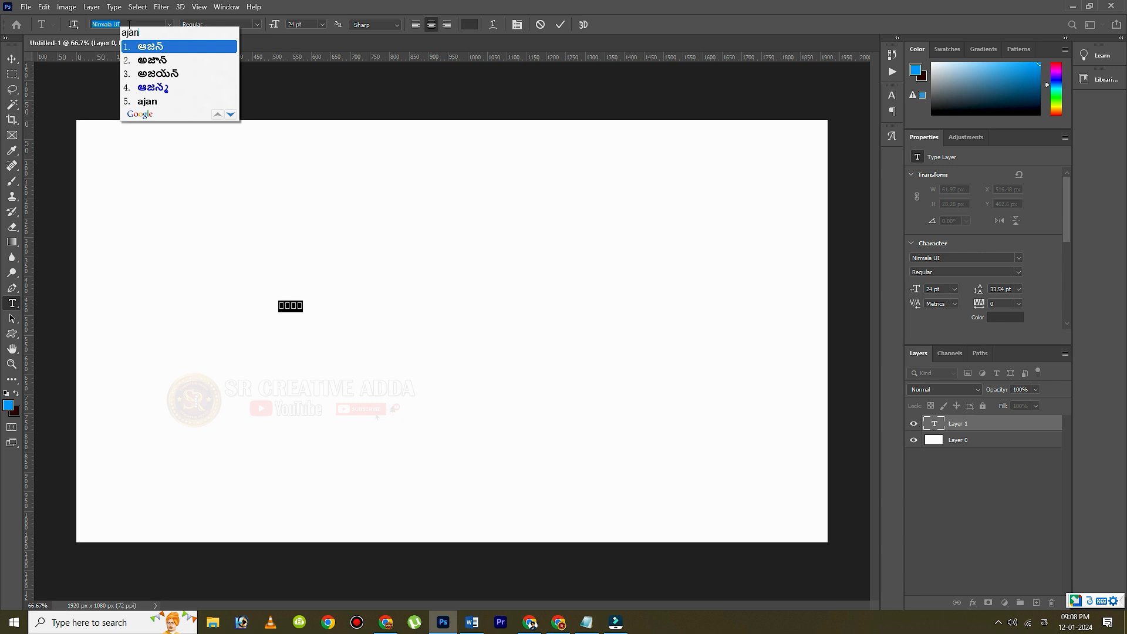
{"action": "type", "text": "th"}
{"action": "key", "text": "Down"}
{"action": "key", "text": "Down"}
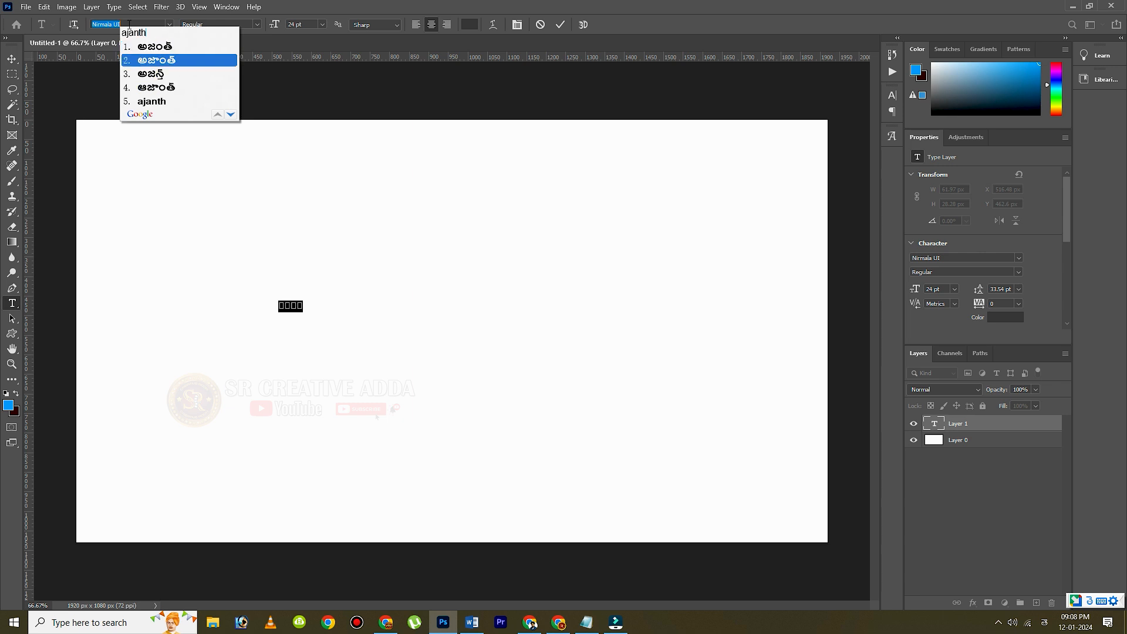
{"action": "key", "text": "Down"}
{"action": "key", "text": "Down"}
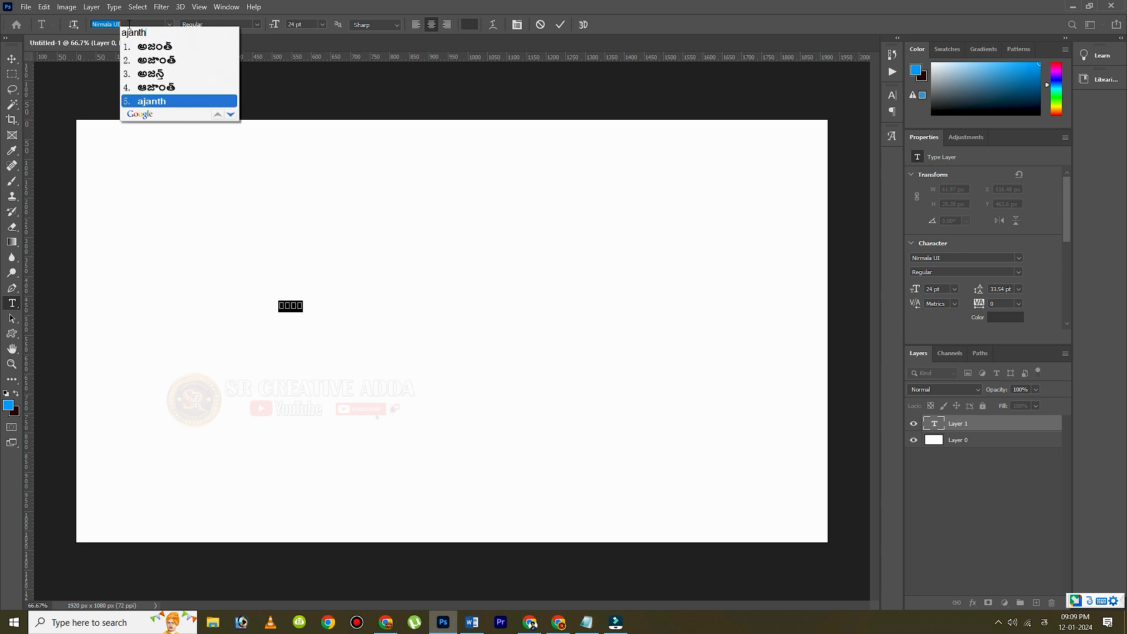
{"action": "key", "text": "Return"}
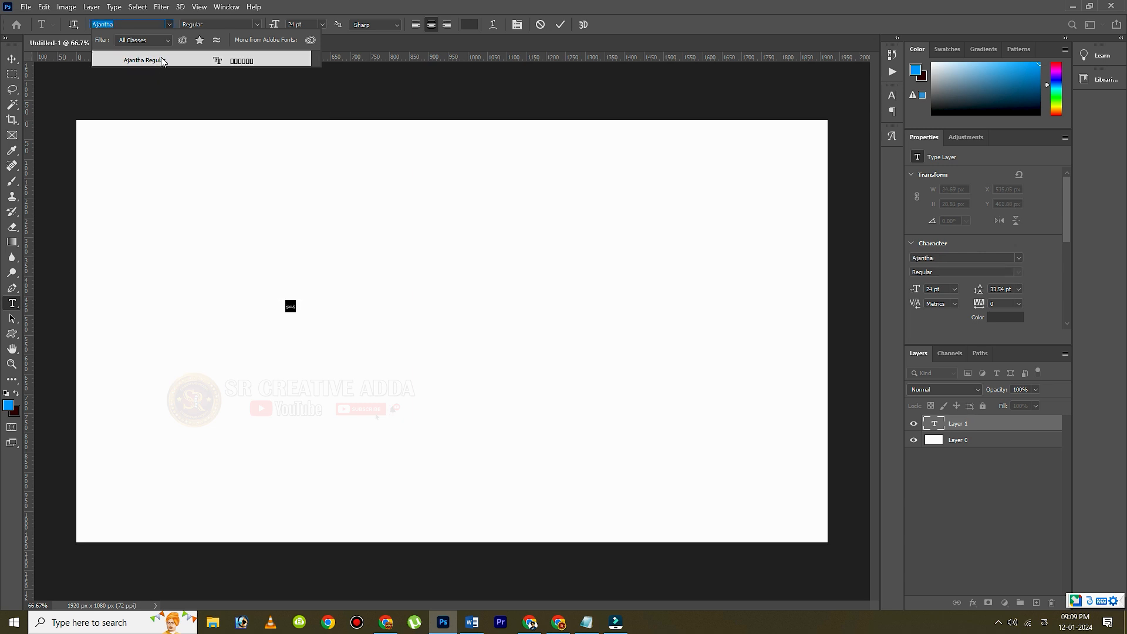
{"action": "left_click", "coordinate": [162, 61]}
{"action": "left_click", "coordinate": [561, 24]}
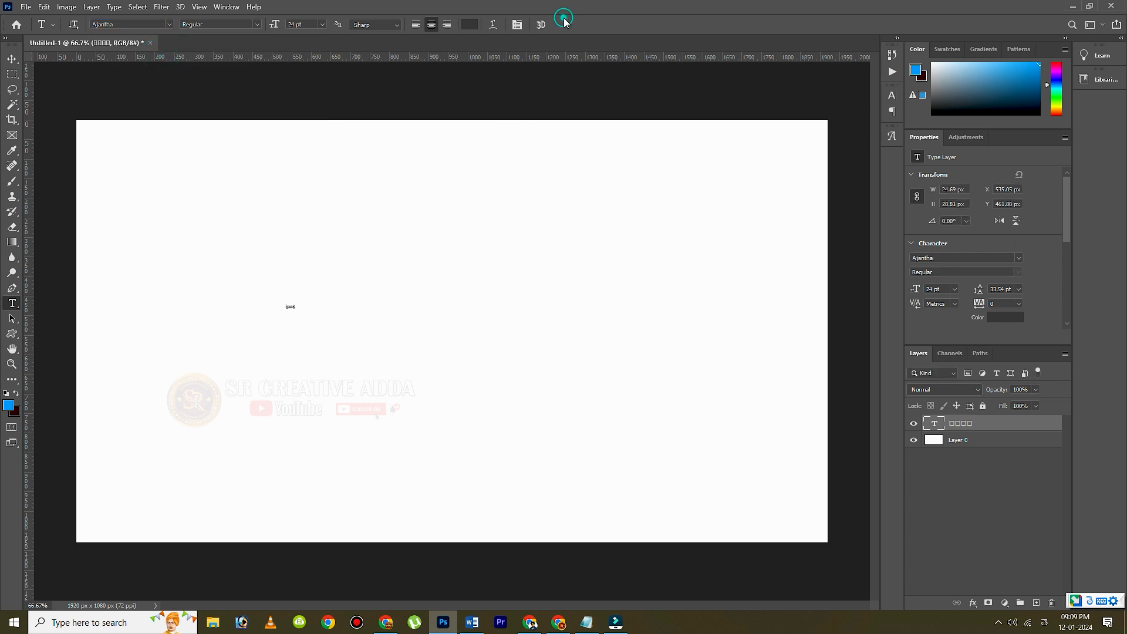
Step: Scale the Telugu text up to about 724 pt and position it slightly left of the canvas centre
{"action": "key", "text": "ctrl+t"}
{"action": "left_click_drag", "start_coordinate": [297, 296], "coordinate": [790, 189]}
{"action": "left_click_drag", "start_coordinate": [437, 206], "coordinate": [409, 366]}
{"action": "left_click", "coordinate": [582, 24]}
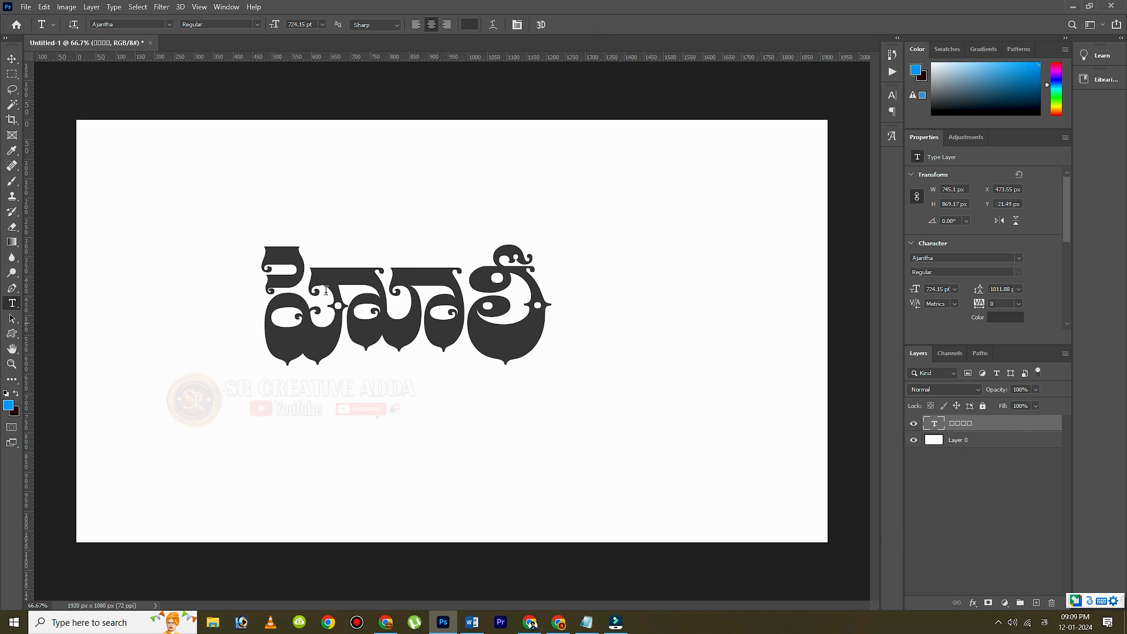
{"action": "left_click", "coordinate": [15, 63]}
{"action": "mouse_move", "coordinate": [402, 332]}
{"action": "left_mouse_down"}
{"action": "mouse_move", "coordinate": [403, 225]}
{"action": "mouse_move", "coordinate": [423, 234]}
{"action": "mouse_move", "coordinate": [403, 234]}
{"action": "mouse_move", "coordinate": [396, 348]}
{"action": "left_mouse_up"}
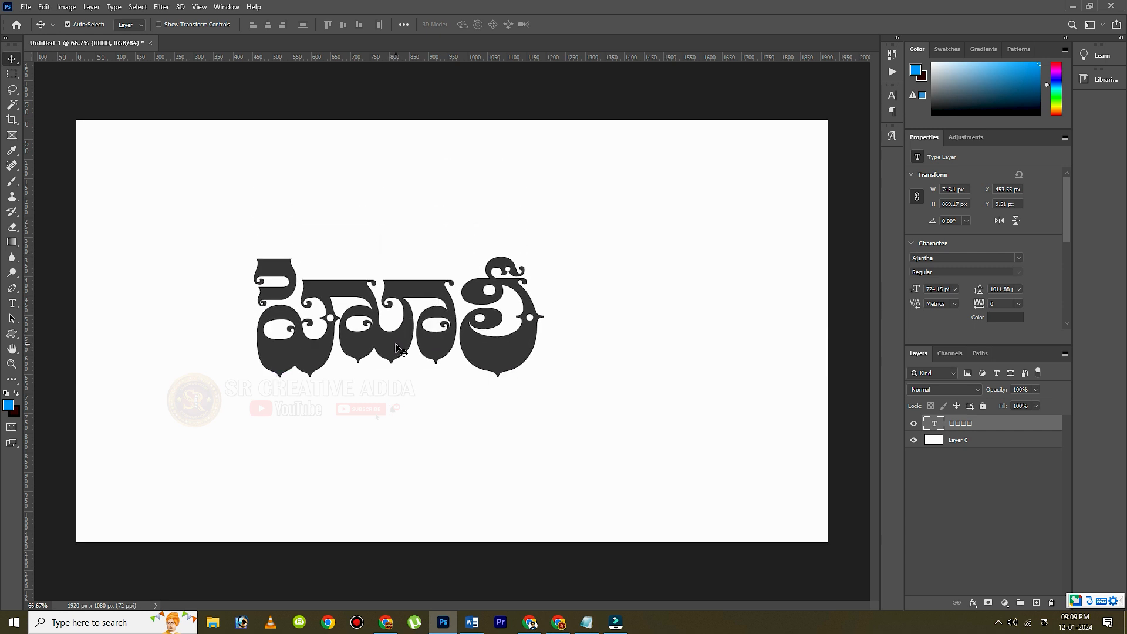
Step: Switch to the browser converter, replace the Unicode text with కోలి and transform it to Anu 7.0
{"action": "key", "text": "alt+Tab"}
{"action": "type", "text": "goli"}
{"action": "key", "text": "BackSpace"}
{"action": "key", "text": "BackSpace"}
{"action": "key", "text": "BackSpace"}
{"action": "key", "text": "BackSpace"}
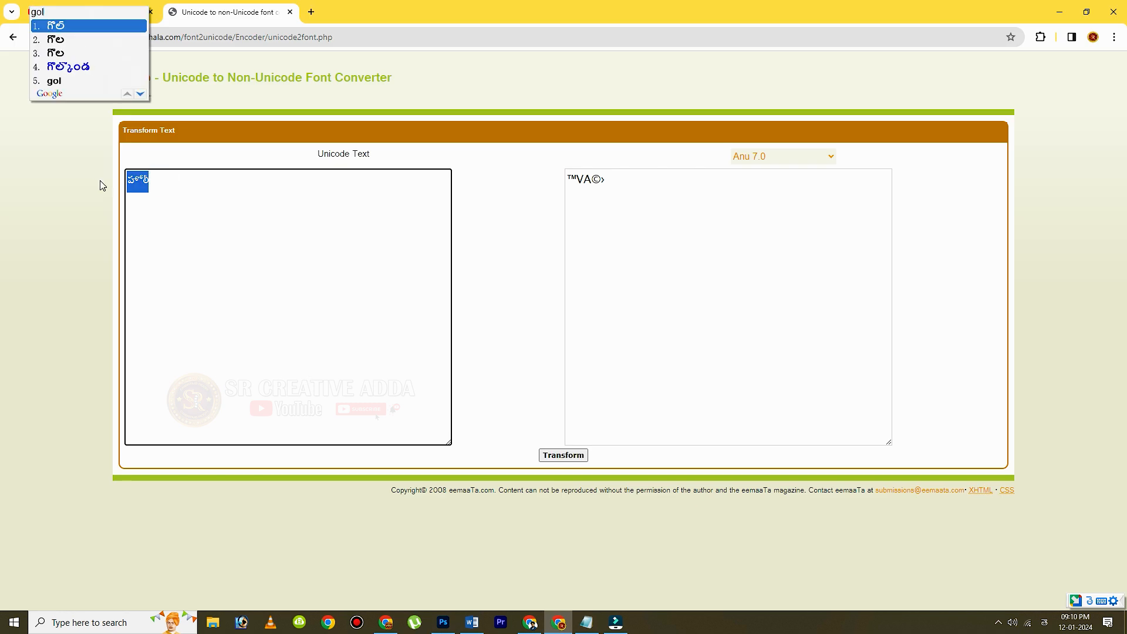
{"action": "type", "text": "koli"}
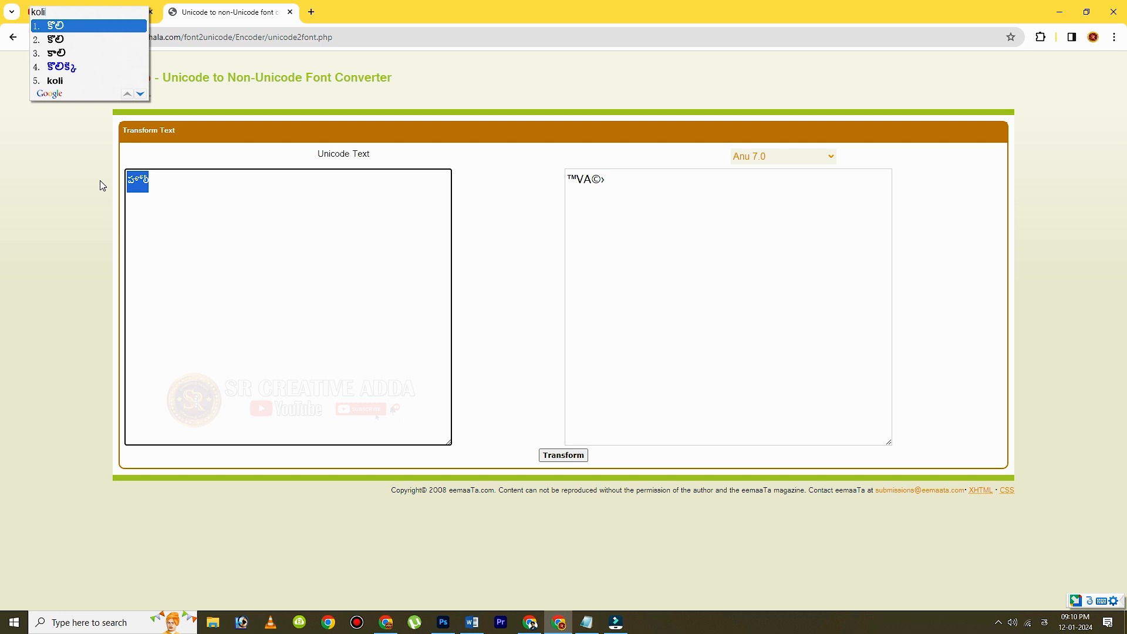
{"action": "key", "text": "Return"}
{"action": "left_click", "coordinate": [560, 457]}
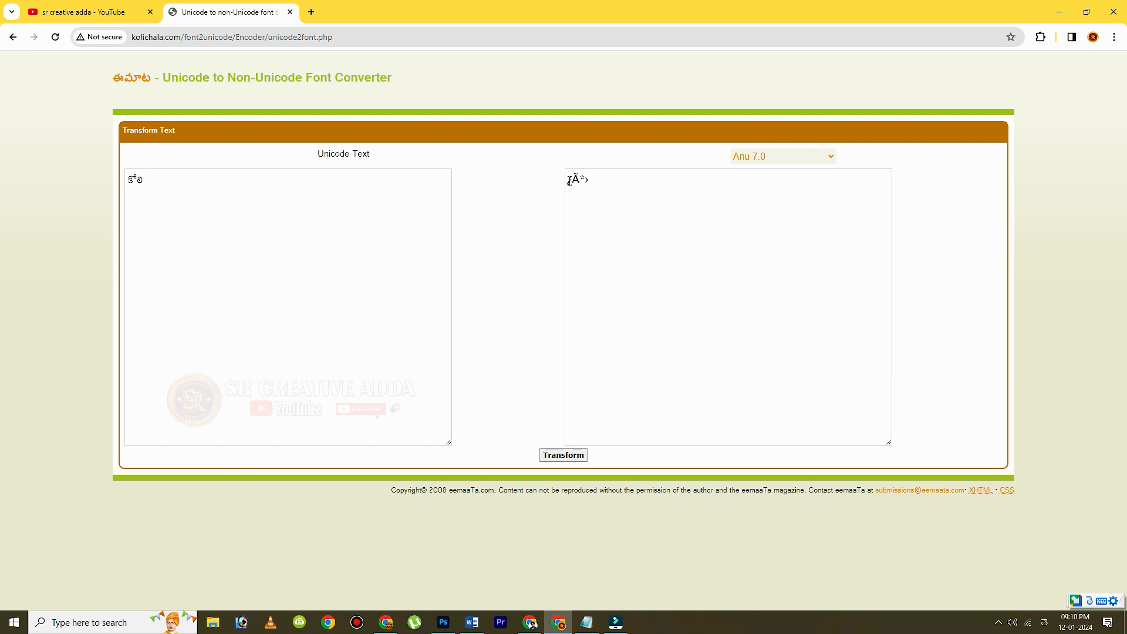
Step: Copy the converted Anu output for కోలి and paste it over the existing text in Word
{"action": "left_click_drag", "start_coordinate": [568, 180], "coordinate": [593, 184]}
{"action": "key", "text": "ctrl+c"}
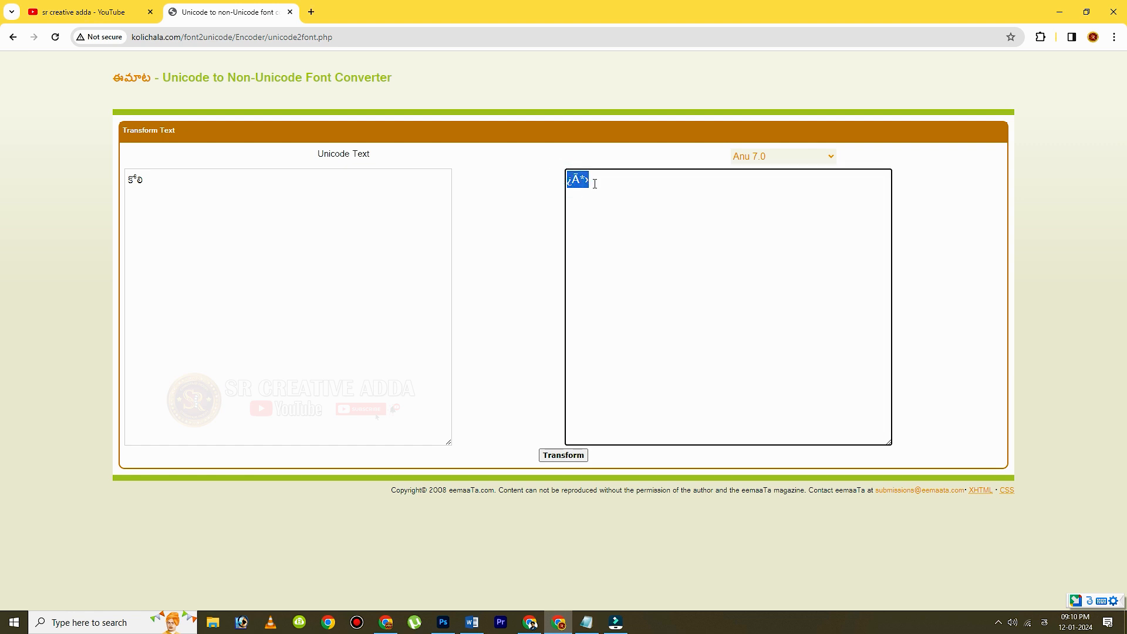
{"action": "left_click", "coordinate": [468, 621]}
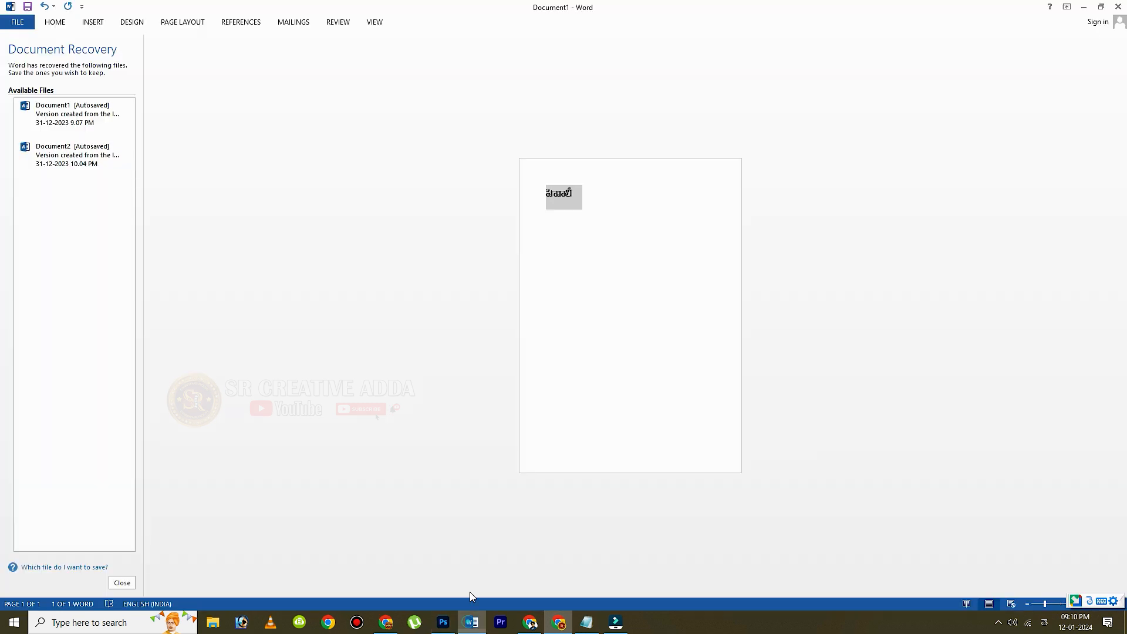
{"action": "key", "text": "ctrl+v"}
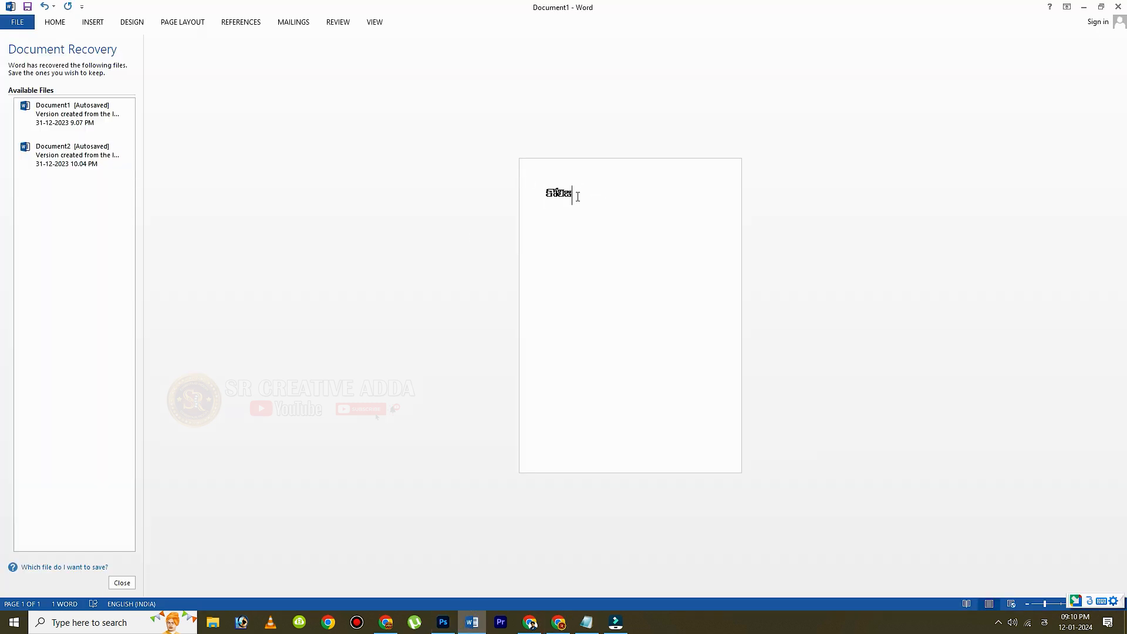
Step: Copy the కోలి text from Word and insert it before the last letter of the Photoshop text
{"action": "left_click_drag", "start_coordinate": [561, 197], "coordinate": [513, 201]}
{"action": "left_click", "coordinate": [443, 622]}
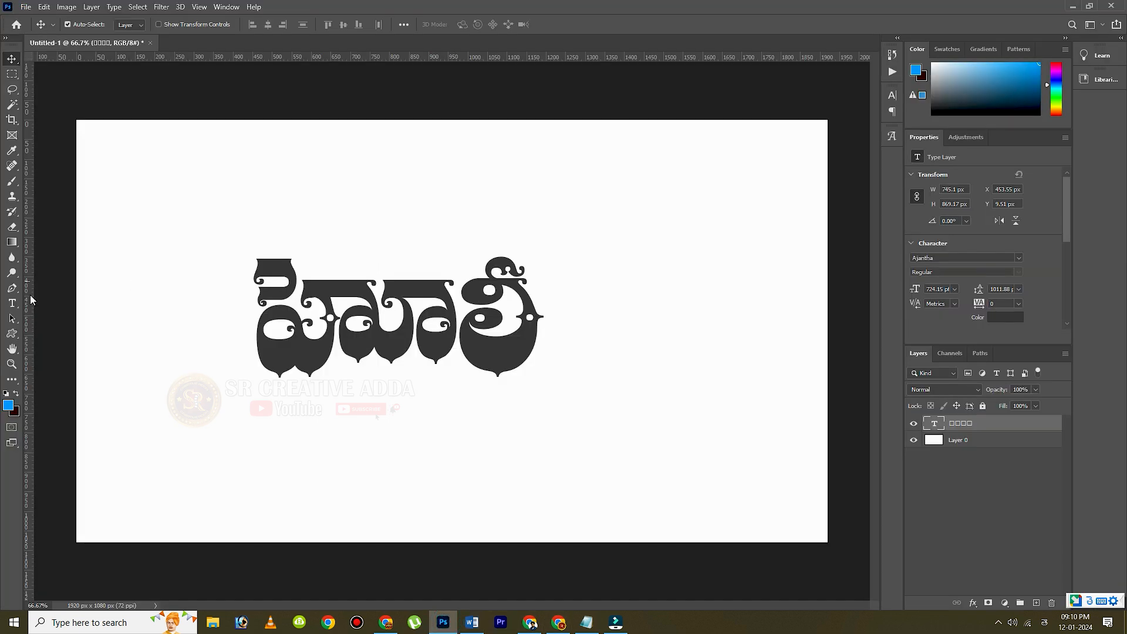
{"action": "left_click", "coordinate": [11, 303]}
{"action": "left_click", "coordinate": [449, 320]}
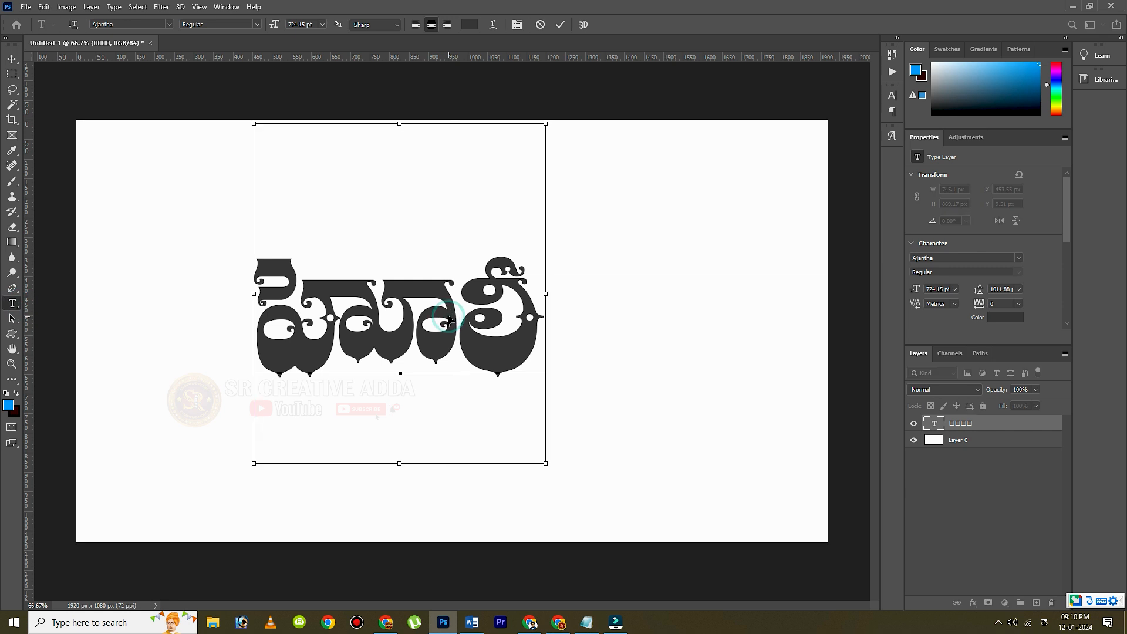
{"action": "type", "text": "కోలి"}
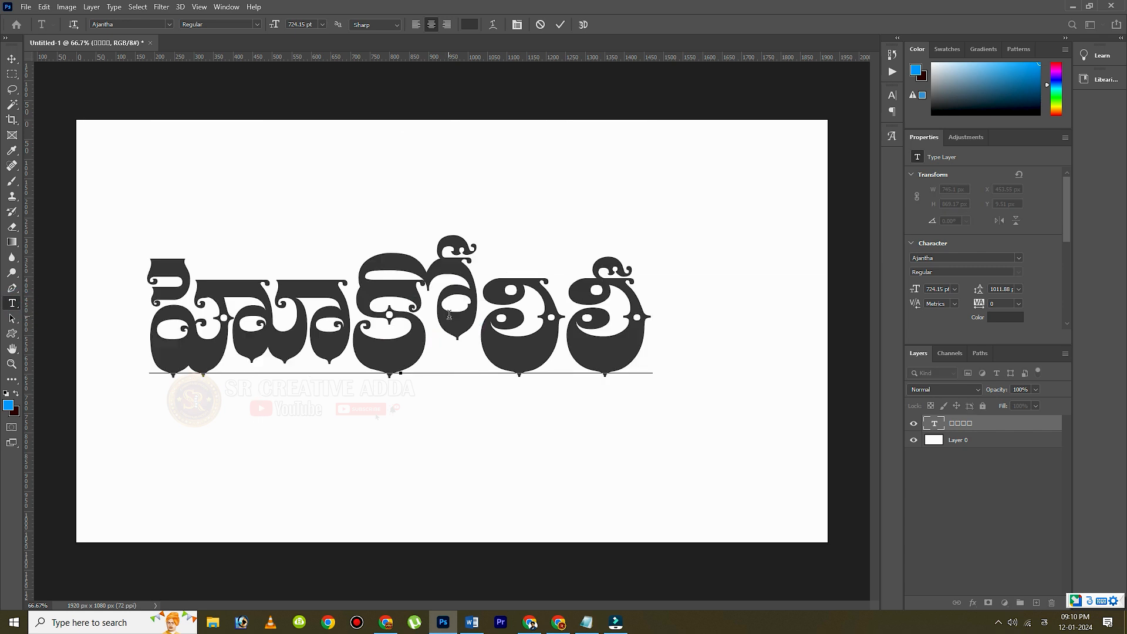
Step: Try deleting the inserted letters one by one in the Telugu text, then restore the inserted word
{"action": "left_click", "coordinate": [364, 319]}
{"action": "key", "text": "Delete"}
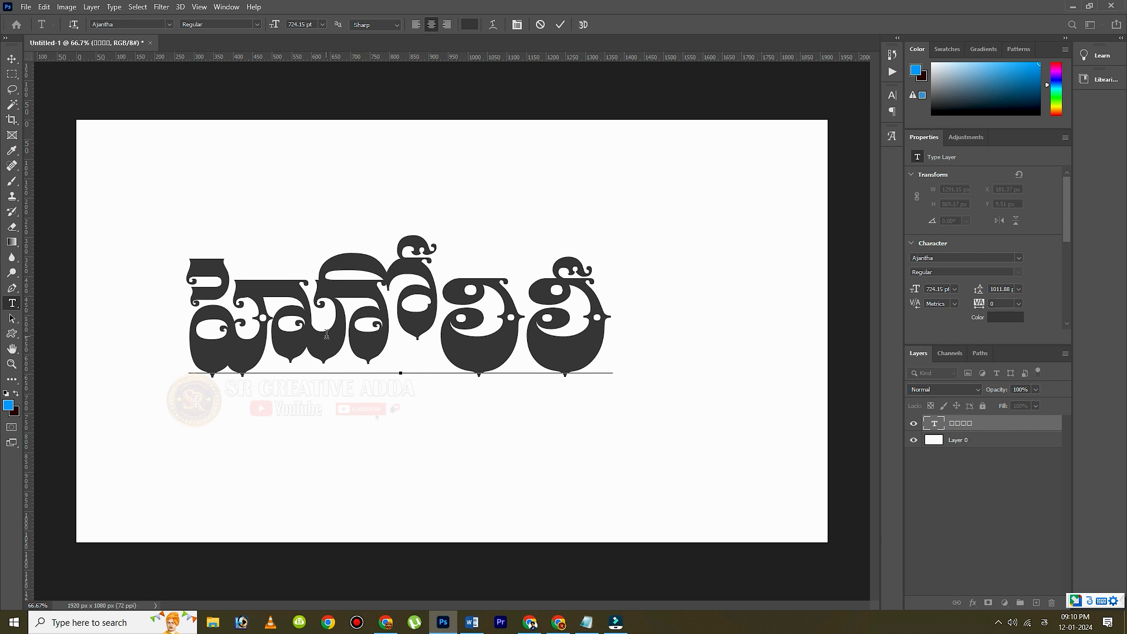
{"action": "key", "text": "Right"}
{"action": "key", "text": "BackSpace"}
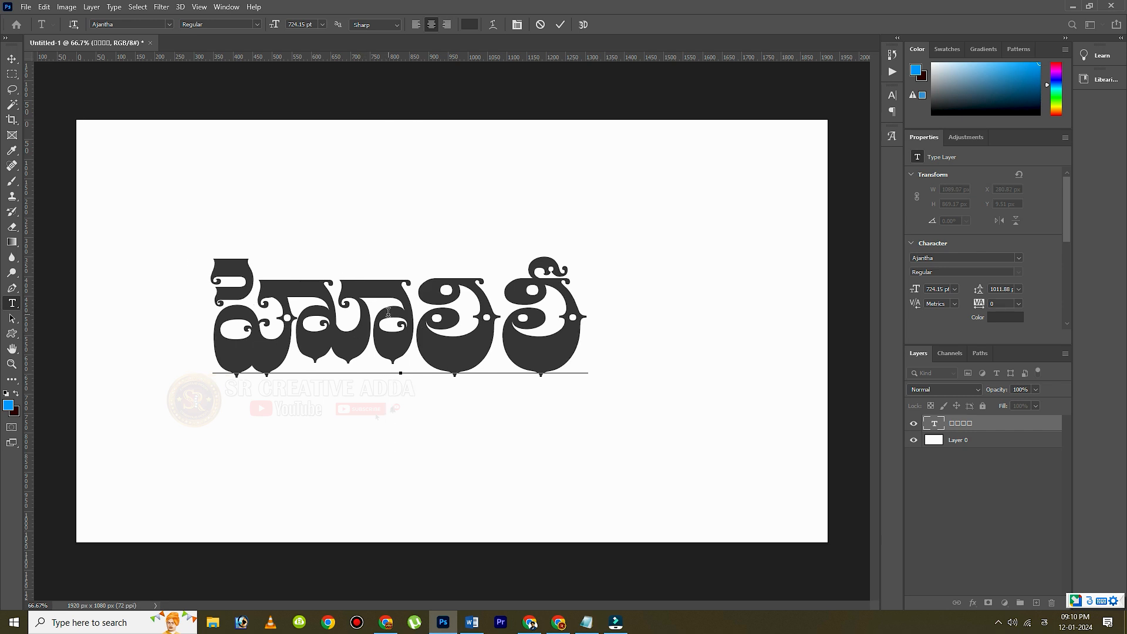
{"action": "key", "text": "Right"}
{"action": "key", "text": "BackSpace"}
{"action": "key", "text": "Right"}
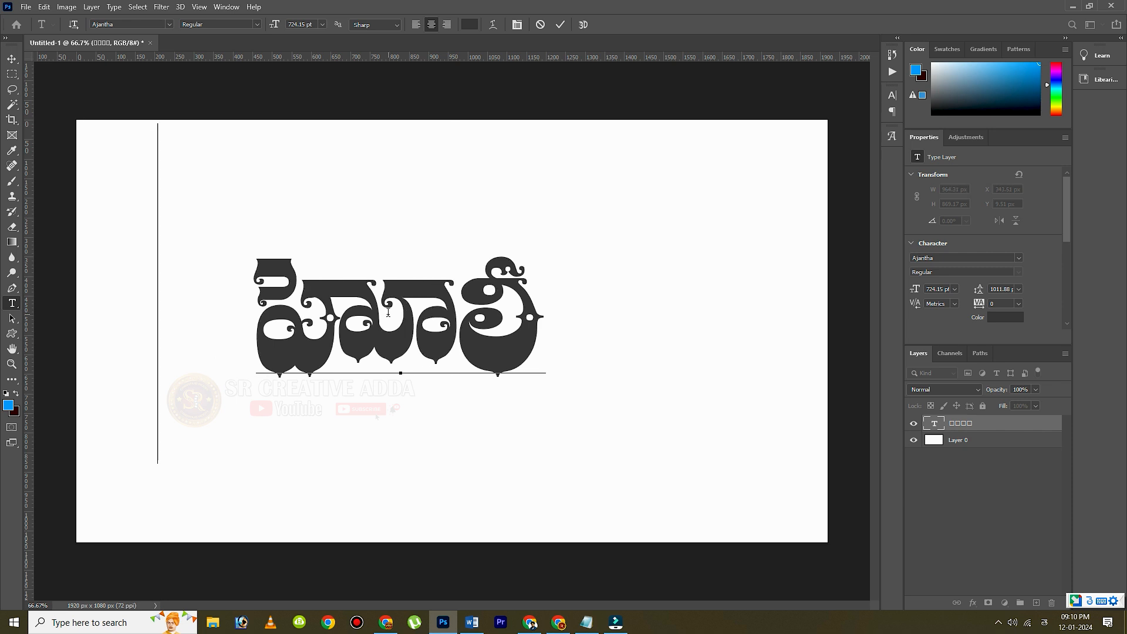
{"action": "key", "text": "BackSpace"}
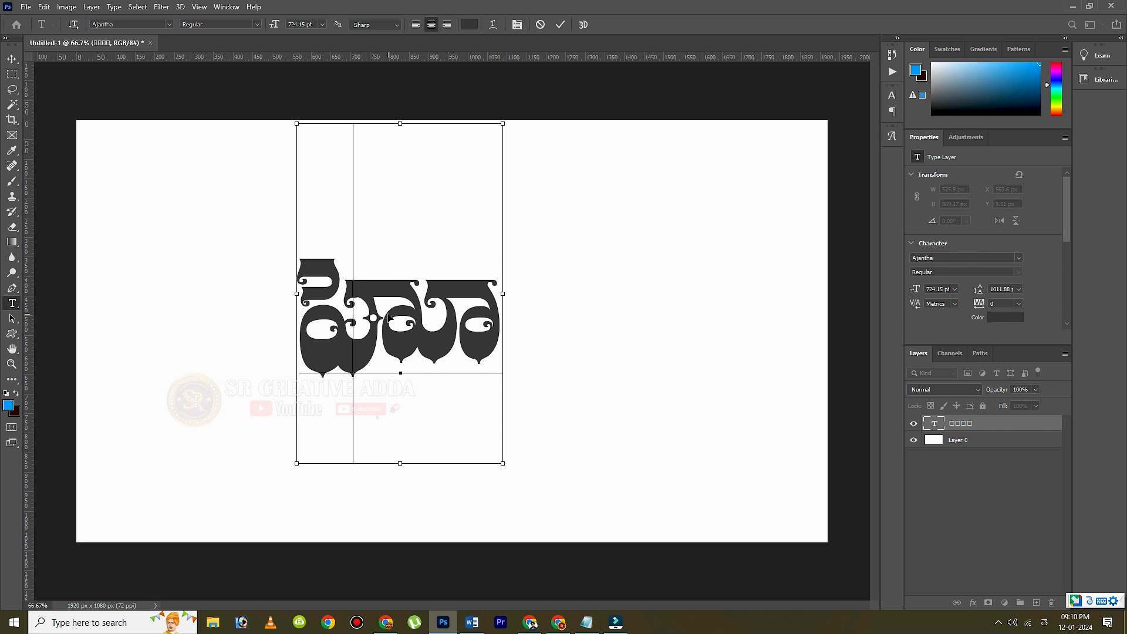
{"action": "key", "text": "ctrl+v"}
Step: Try deleting the letters around the start of the inserted word, then undo the deletions
{"action": "left_click", "coordinate": [346, 310]}
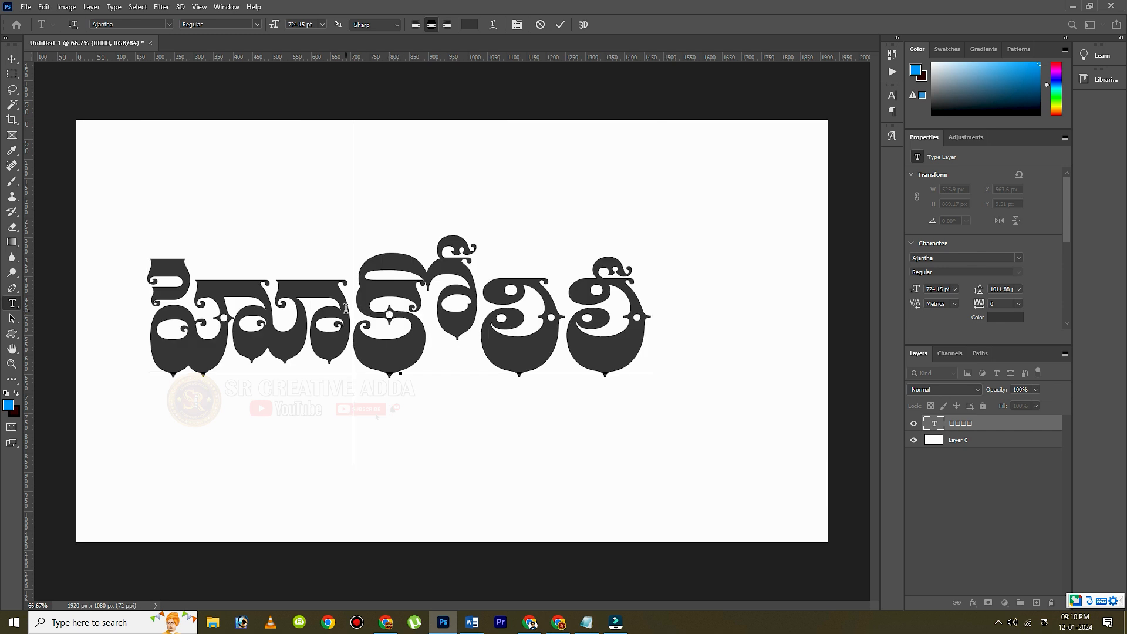
{"action": "key", "text": "BackSpace"}
{"action": "key", "text": "BackSpace"}
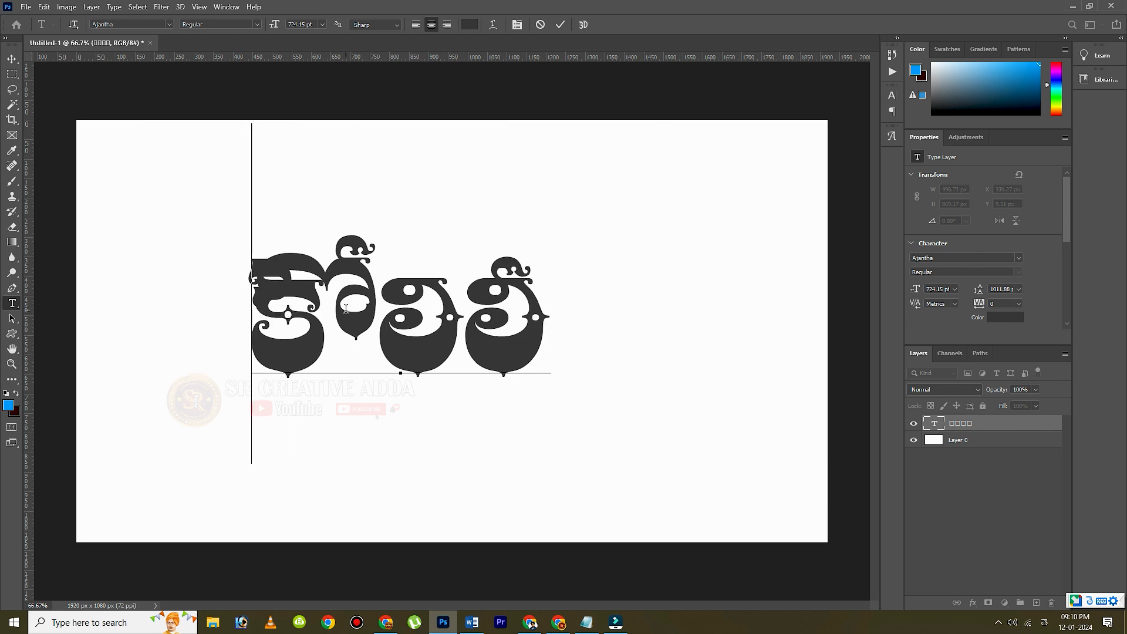
{"action": "key", "text": "Delete"}
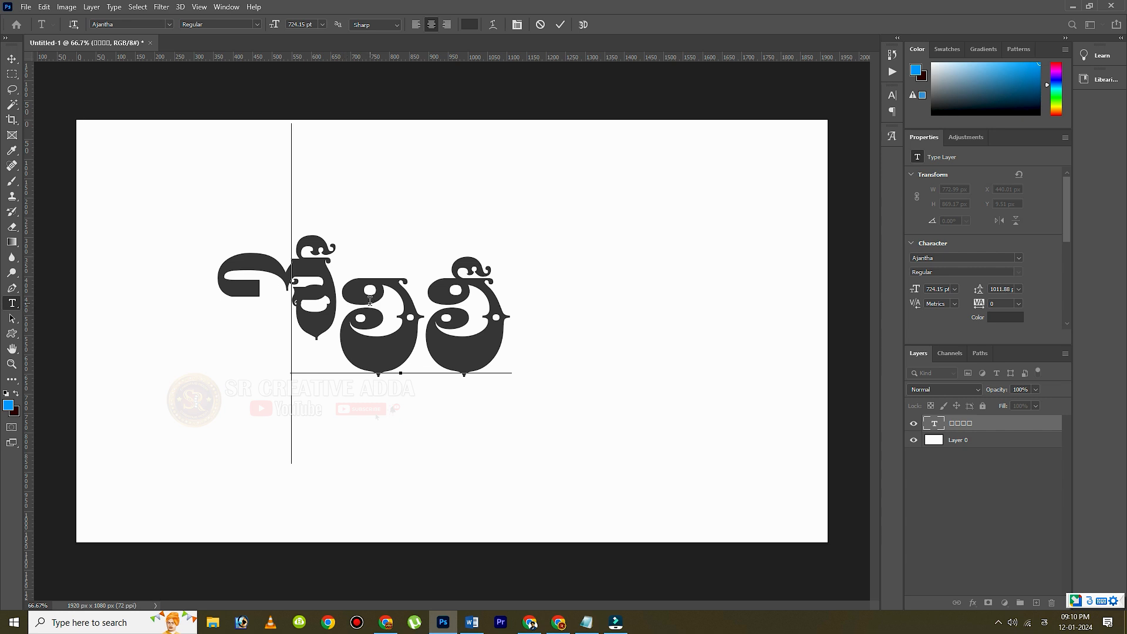
{"action": "key", "text": "ctrl+z"}
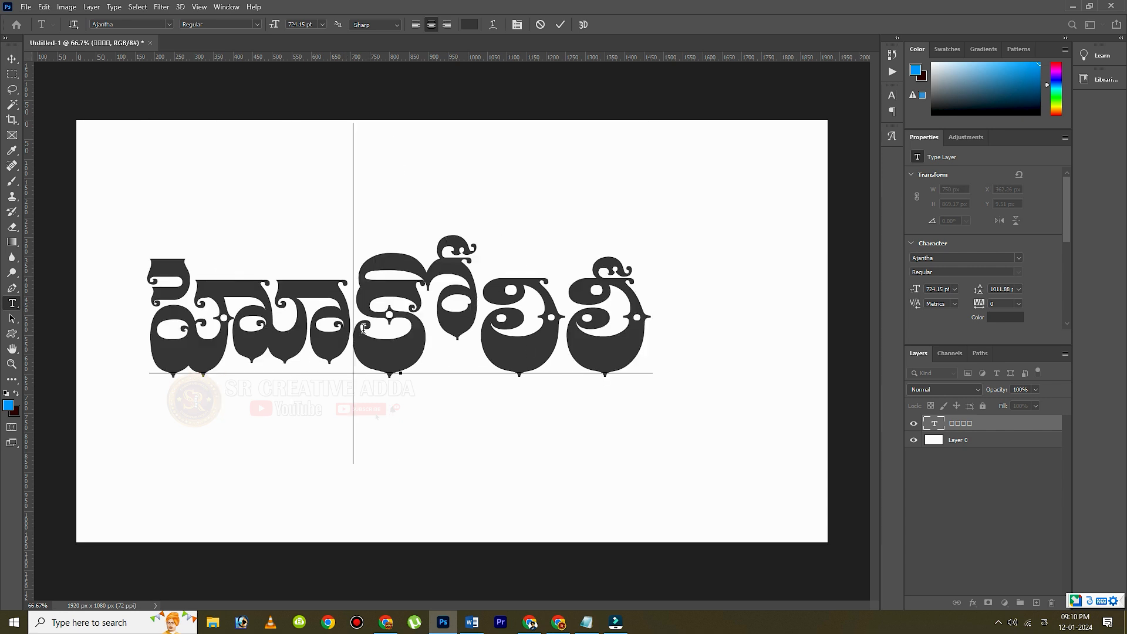
Step: Delete the inserted క base and లి but keep the long vowel sign, commit, and move the lettering to the canvas's upper-left area
{"action": "key", "text": "Right"}
{"action": "key", "text": "BackSpace"}
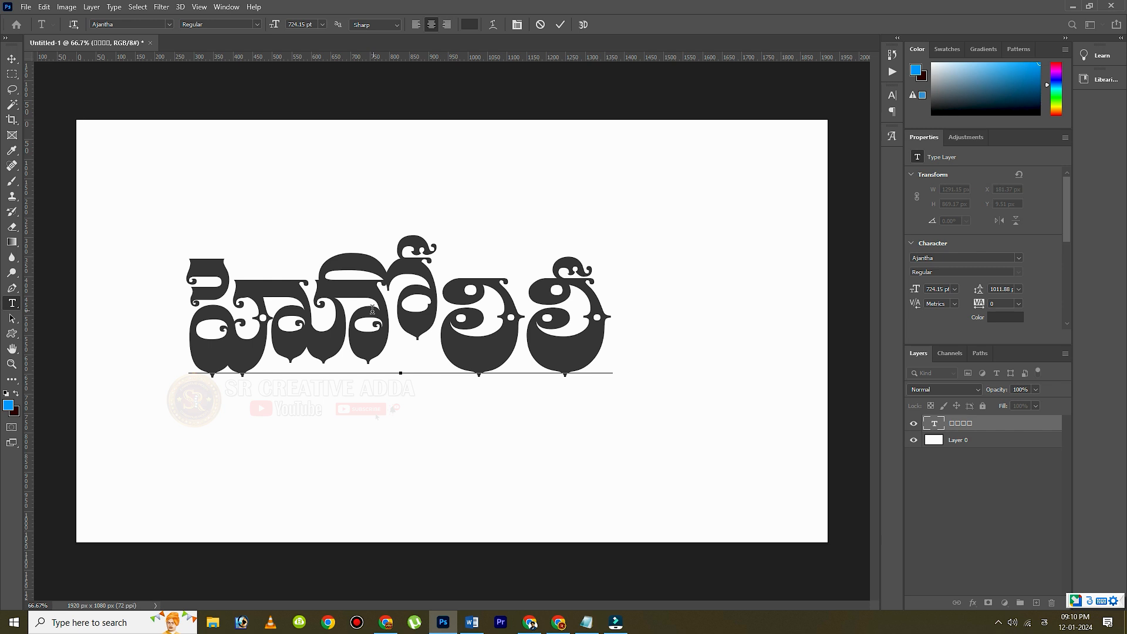
{"action": "key", "text": "BackSpace"}
{"action": "key", "text": "BackSpace"}
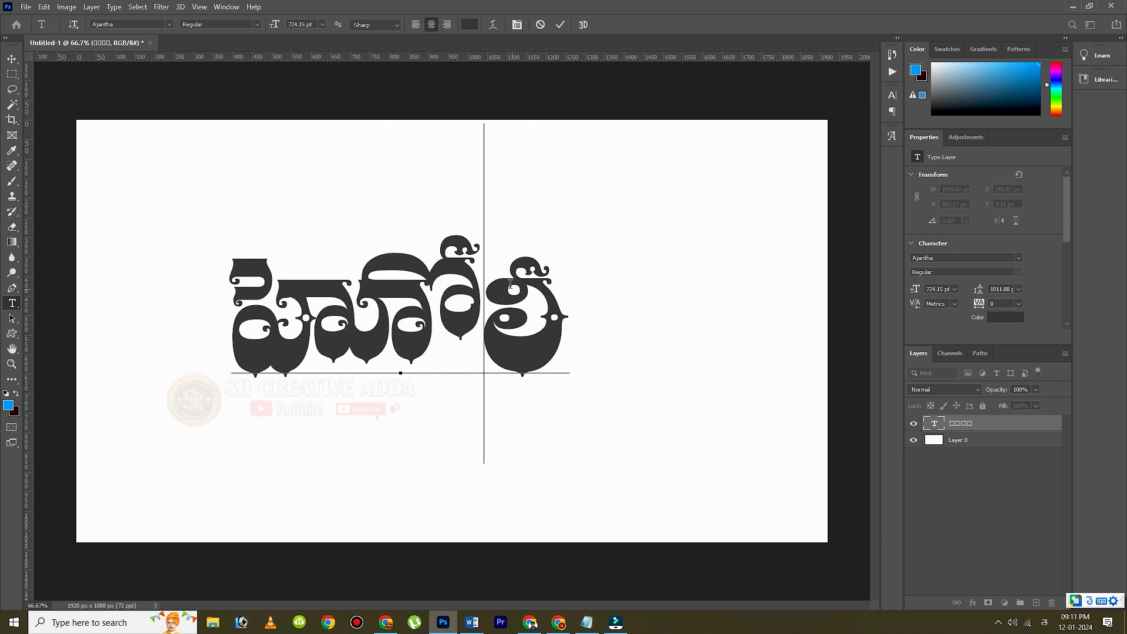
{"action": "left_click", "coordinate": [560, 24]}
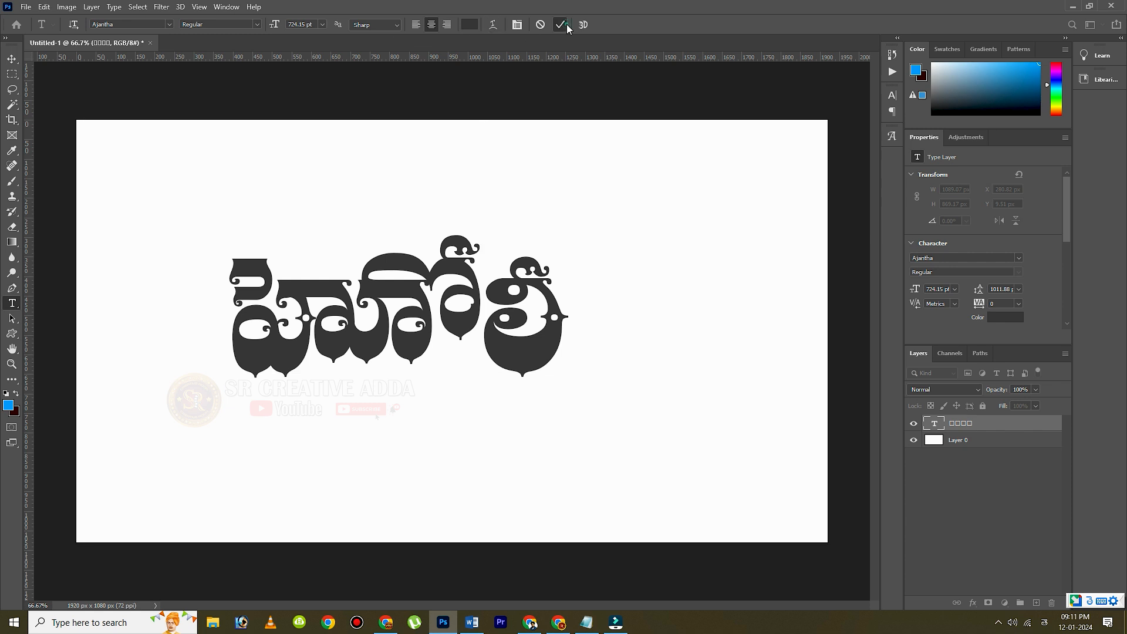
{"action": "left_click", "coordinate": [12, 59]}
{"action": "left_click_drag", "start_coordinate": [360, 317], "coordinate": [249, 226]}
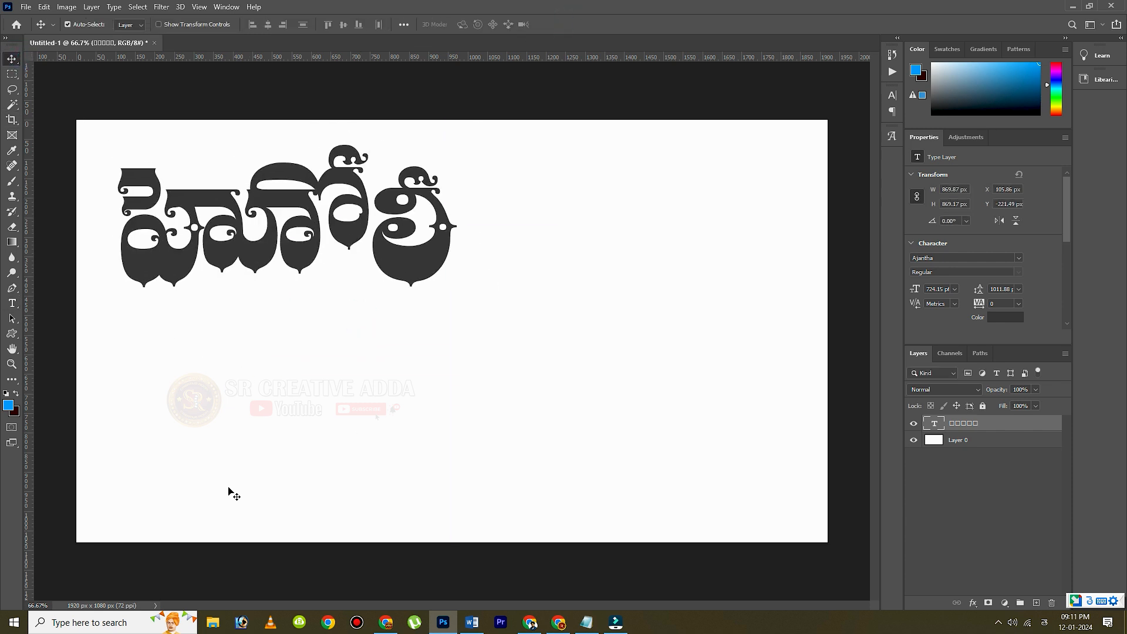
Step: Switch to the browser converter and replace its Unicode text with the Telugu transliteration of "halii"
{"action": "left_click", "coordinate": [530, 622]}
{"action": "left_click", "coordinate": [162, 176]}
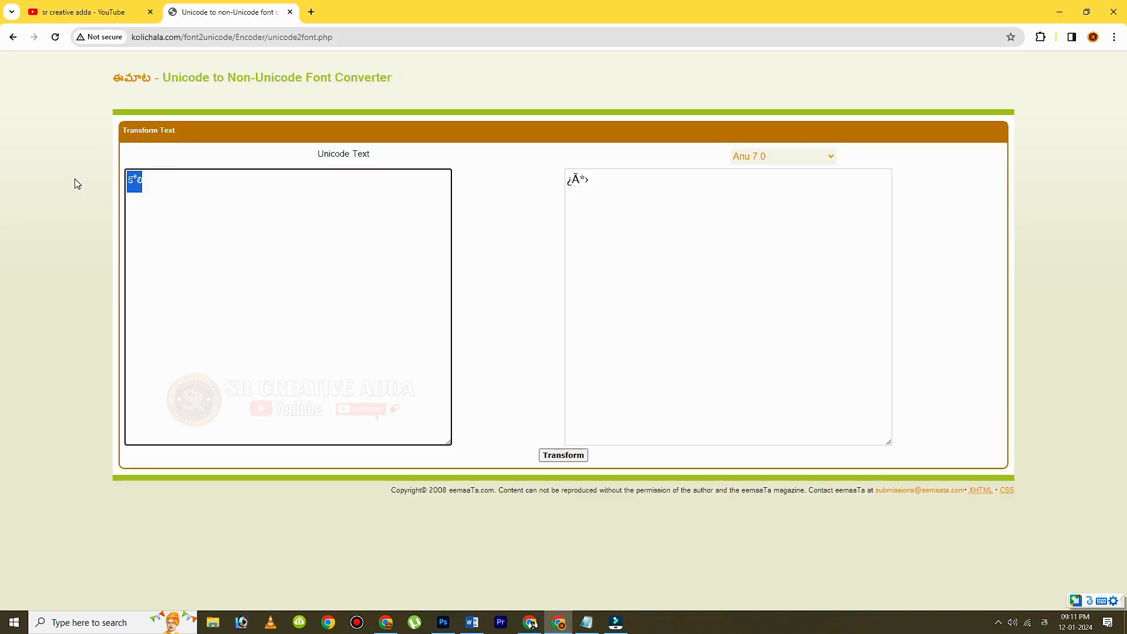
{"action": "type", "text": "ga"}
{"action": "key", "text": "BackSpace"}
{"action": "key", "text": "BackSpace"}
{"action": "type", "text": "h"}
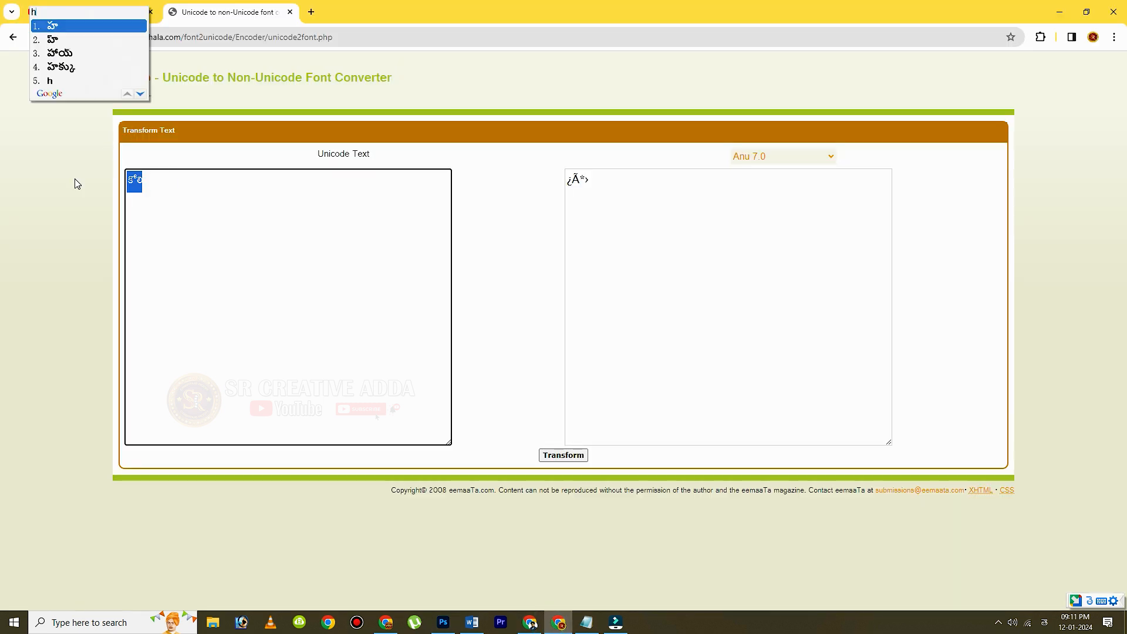
{"action": "type", "text": "alii"}
{"action": "key", "text": "Return"}
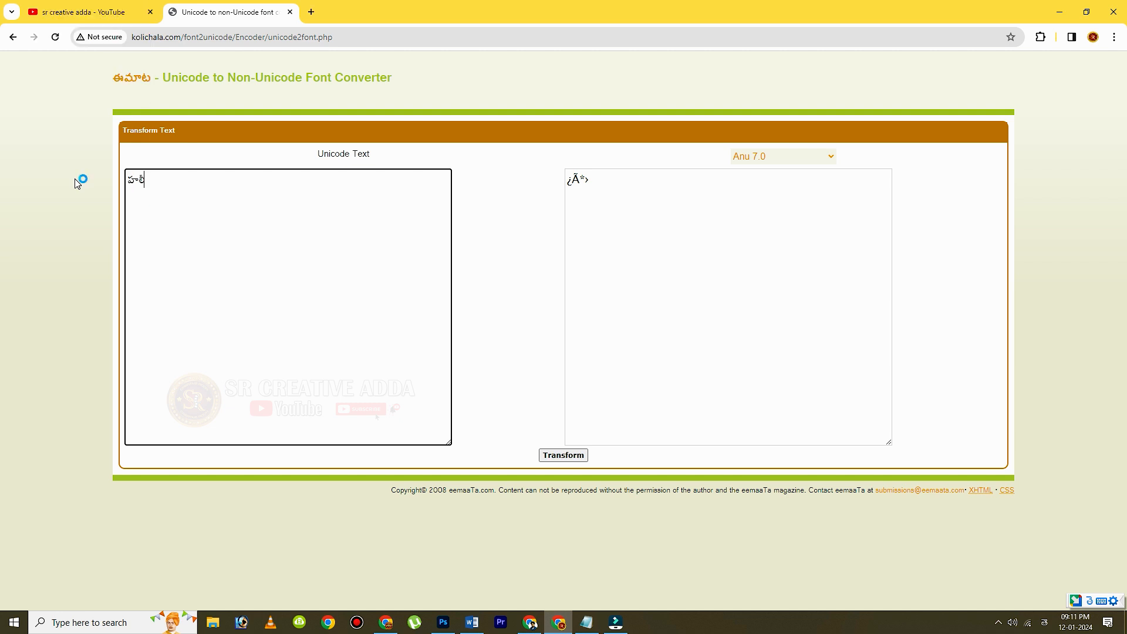
Step: Convert the Unicode word to Anu 7.0, paste the result over the old text in Word, and copy the pasted letters
{"action": "left_click", "coordinate": [572, 456]}
{"action": "left_click", "coordinate": [584, 179]}
{"action": "left_click_drag", "start_coordinate": [603, 180], "coordinate": [554, 185]}
{"action": "key", "text": "ctrl+c"}
{"action": "left_click", "coordinate": [472, 622]}
{"action": "key", "text": "ctrl+v"}
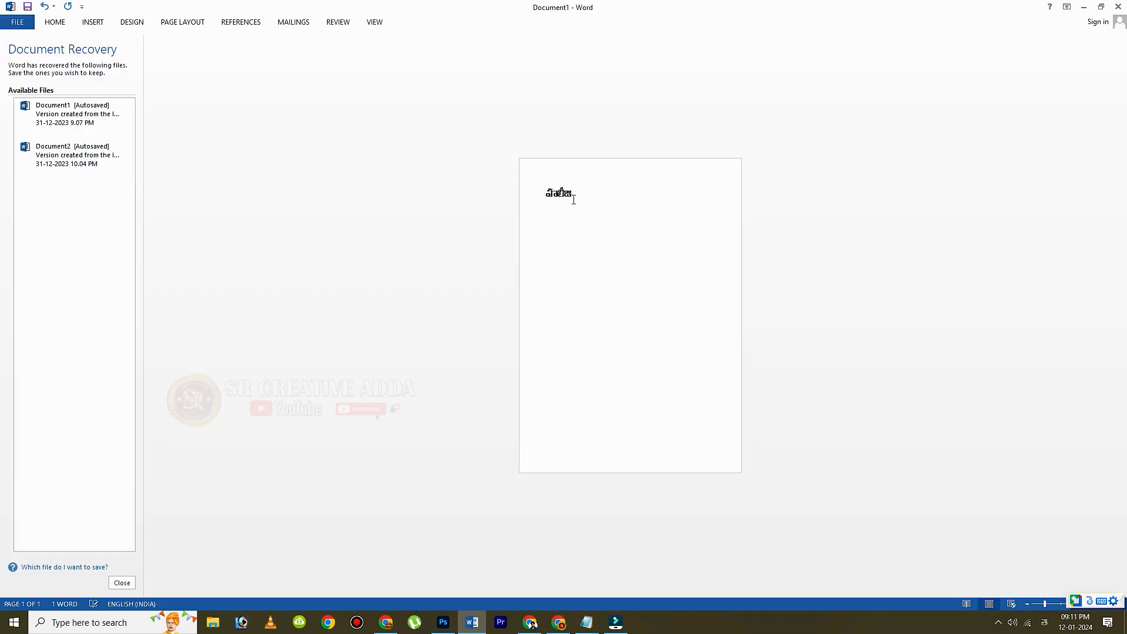
{"action": "left_click_drag", "start_coordinate": [565, 191], "coordinate": [544, 199]}
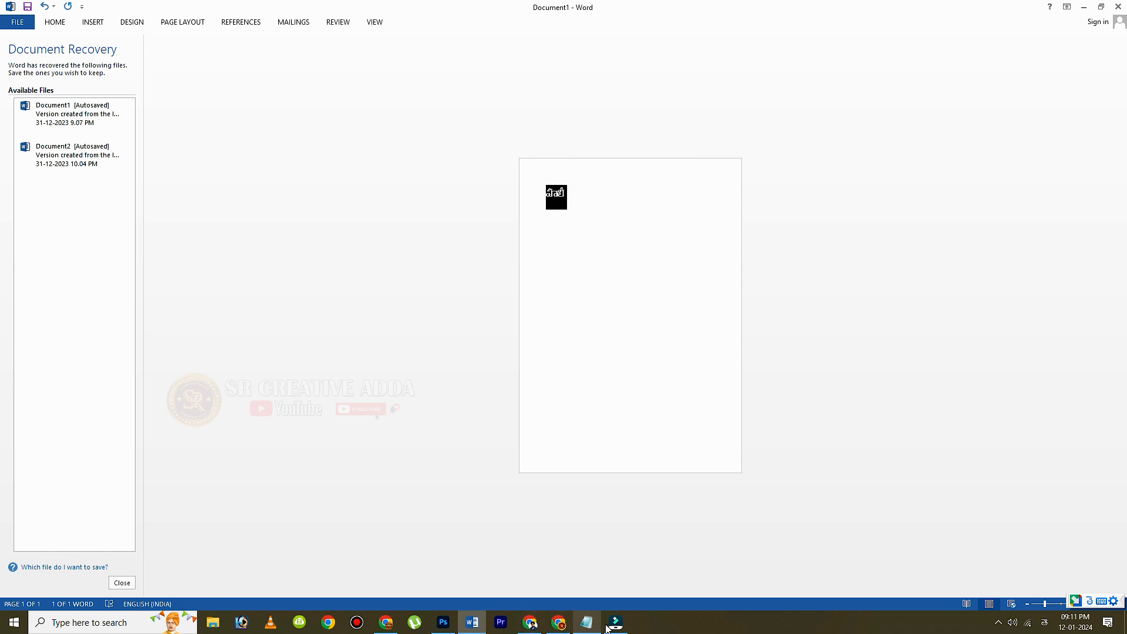
Step: Switch to Photoshop and paste the copied letters as a new text layer below the existing lettering
{"action": "left_click", "coordinate": [447, 628]}
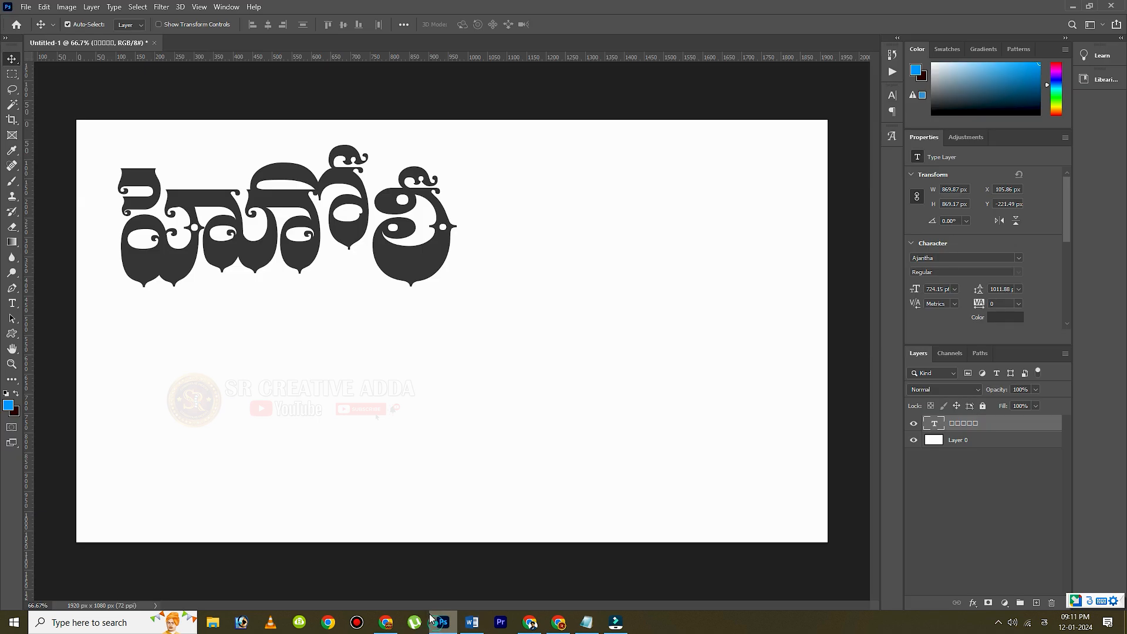
{"action": "left_click", "coordinate": [11, 304]}
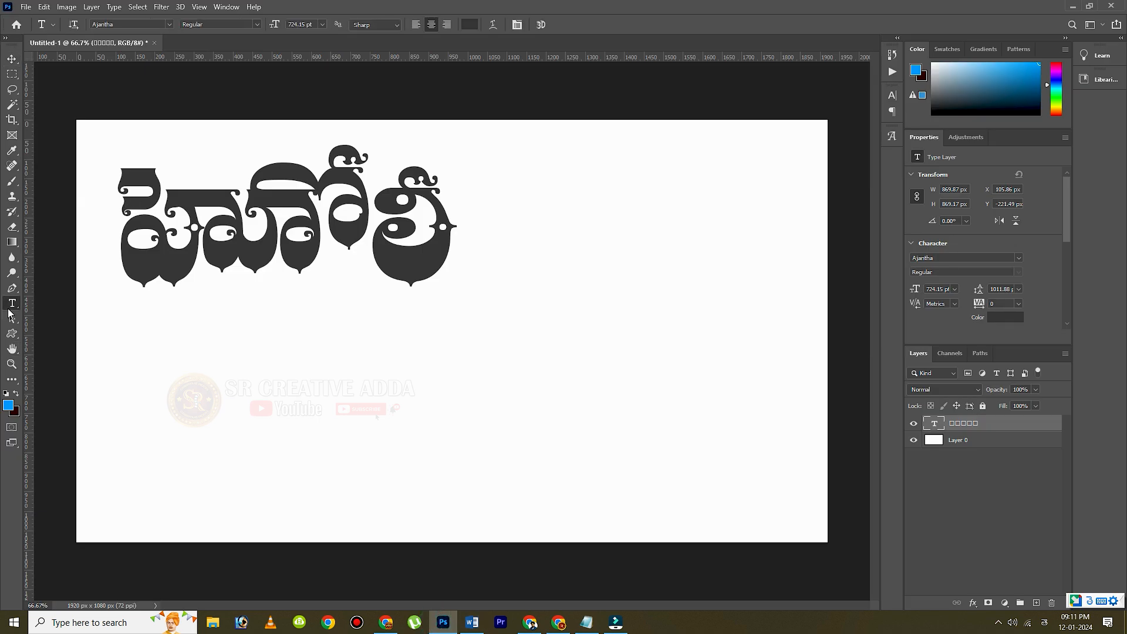
{"action": "left_click", "coordinate": [283, 443]}
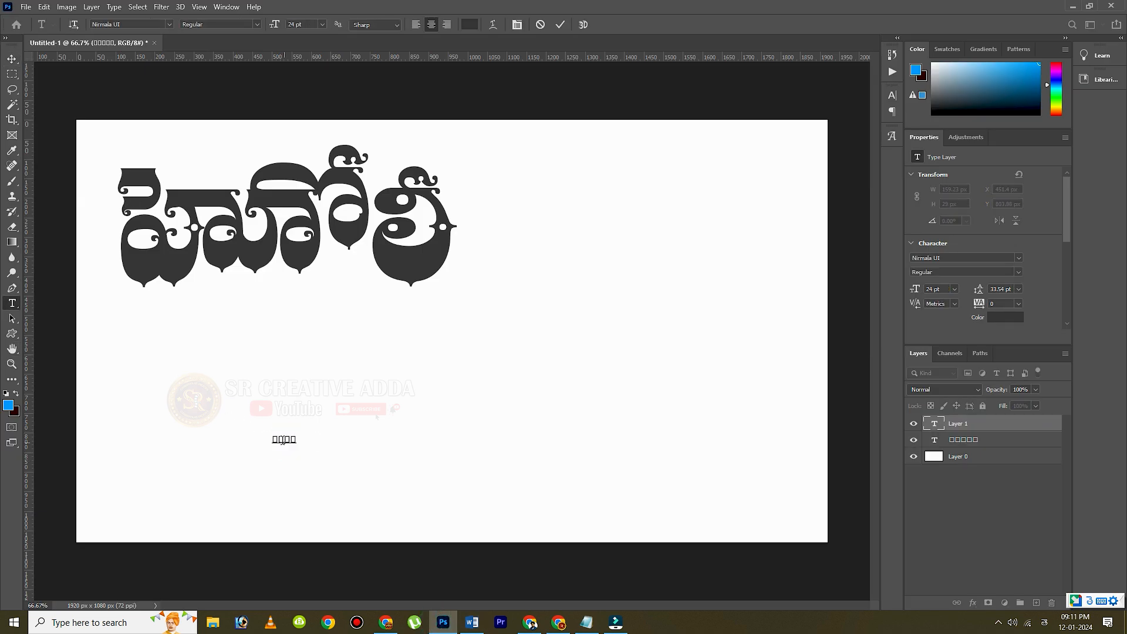
Step: Set the font of the newly pasted text to Ajantha Regular and commit the text
{"action": "double_click", "coordinate": [276, 440]}
{"action": "left_click", "coordinate": [125, 24]}
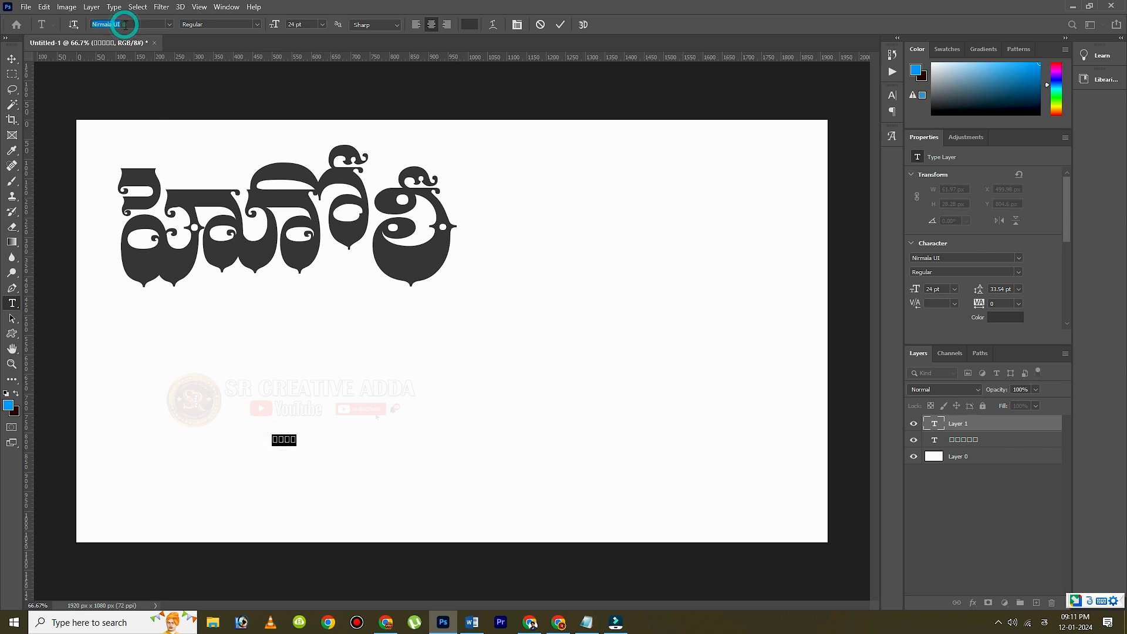
{"action": "type", "text": "ajanth"}
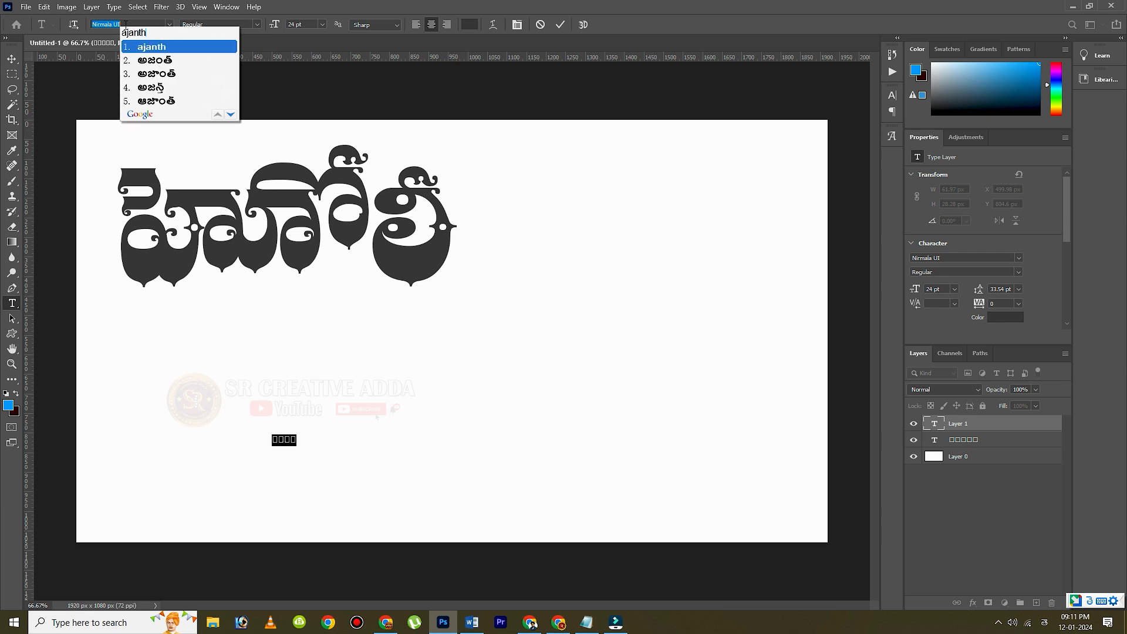
{"action": "type", "text": "a"}
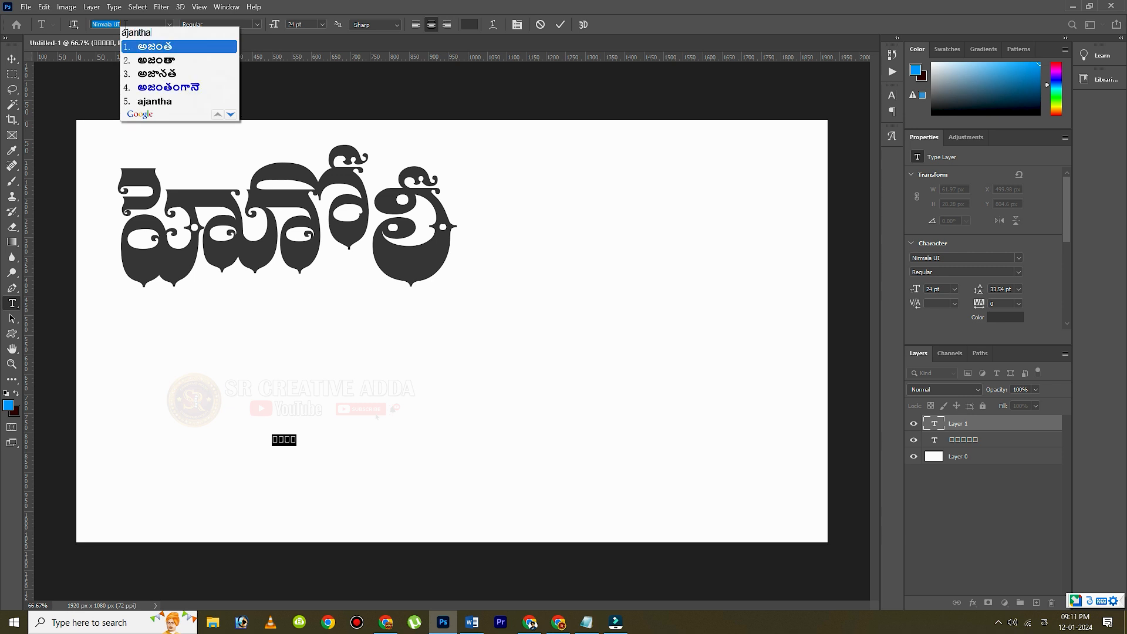
{"action": "key", "text": "Down"}
{"action": "key", "text": "Down"}
{"action": "key", "text": "Down"}
{"action": "key", "text": "Down"}
{"action": "key", "text": "Return"}
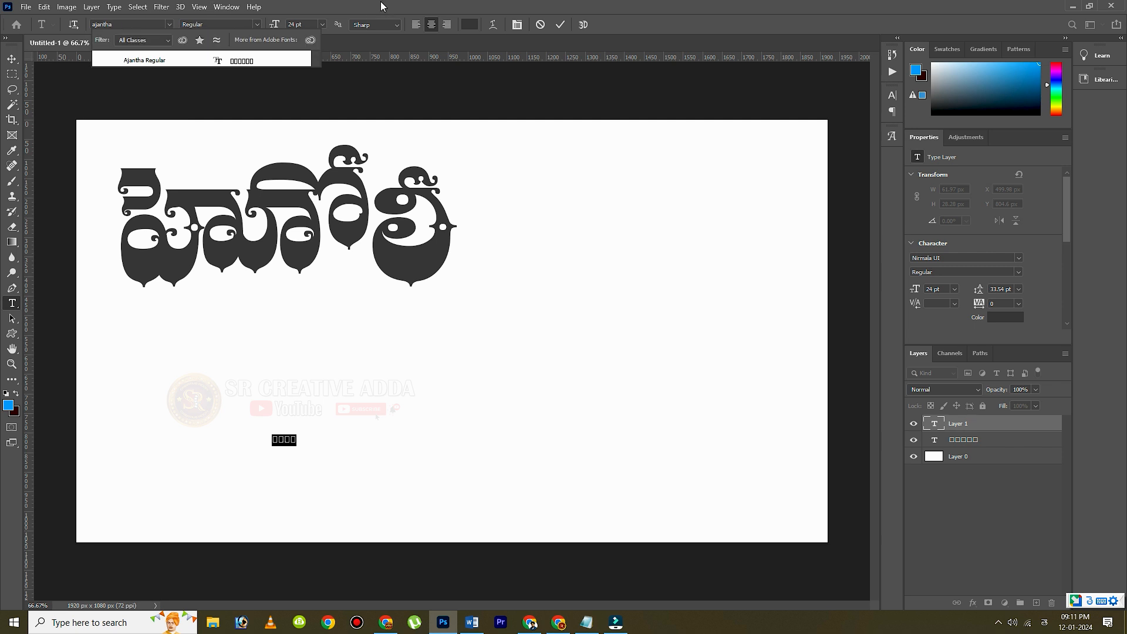
{"action": "left_click", "coordinate": [151, 62]}
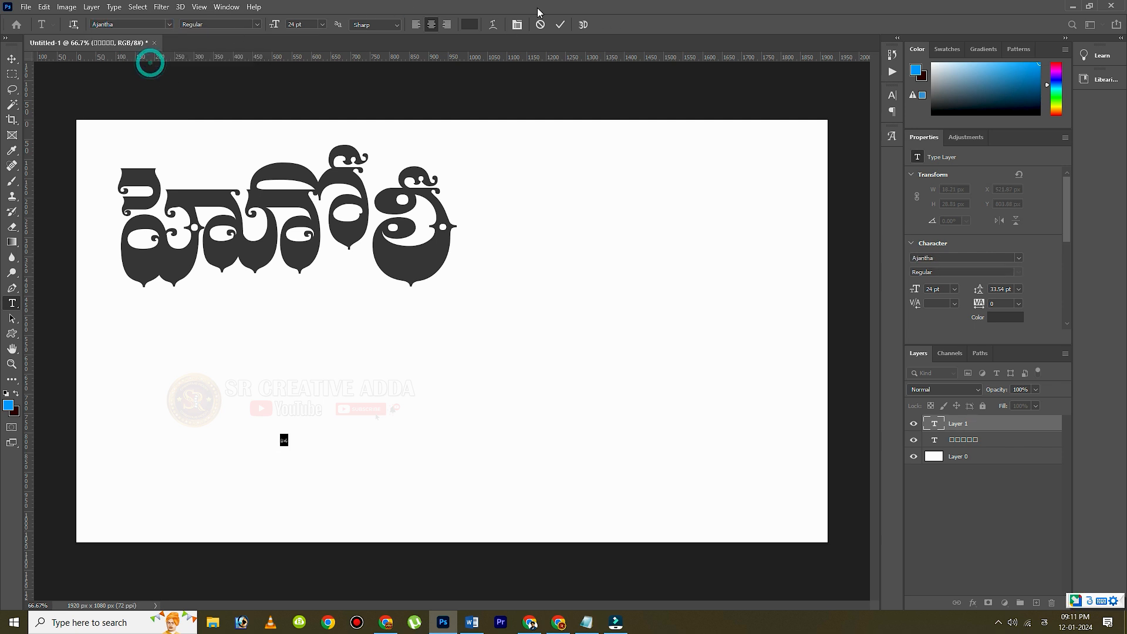
{"action": "left_click", "coordinate": [556, 26]}
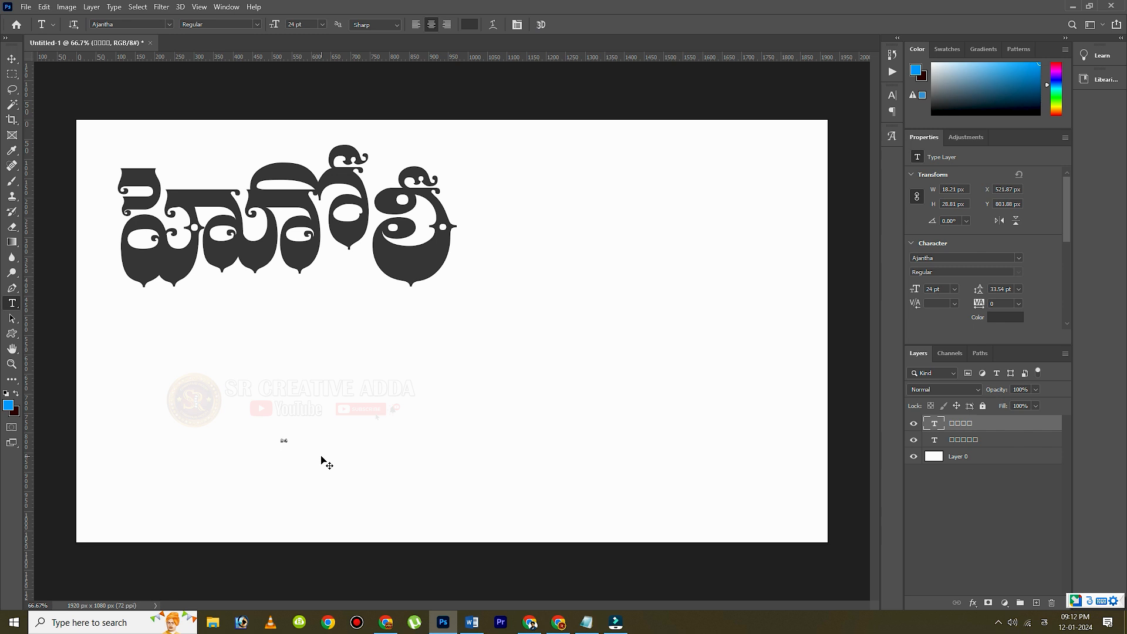
Step: Enlarge the new word to about 537 px wide and place it below the upper lettering
{"action": "key", "text": "ctrl+t"}
{"action": "left_click_drag", "start_coordinate": [287, 434], "coordinate": [762, 294]}
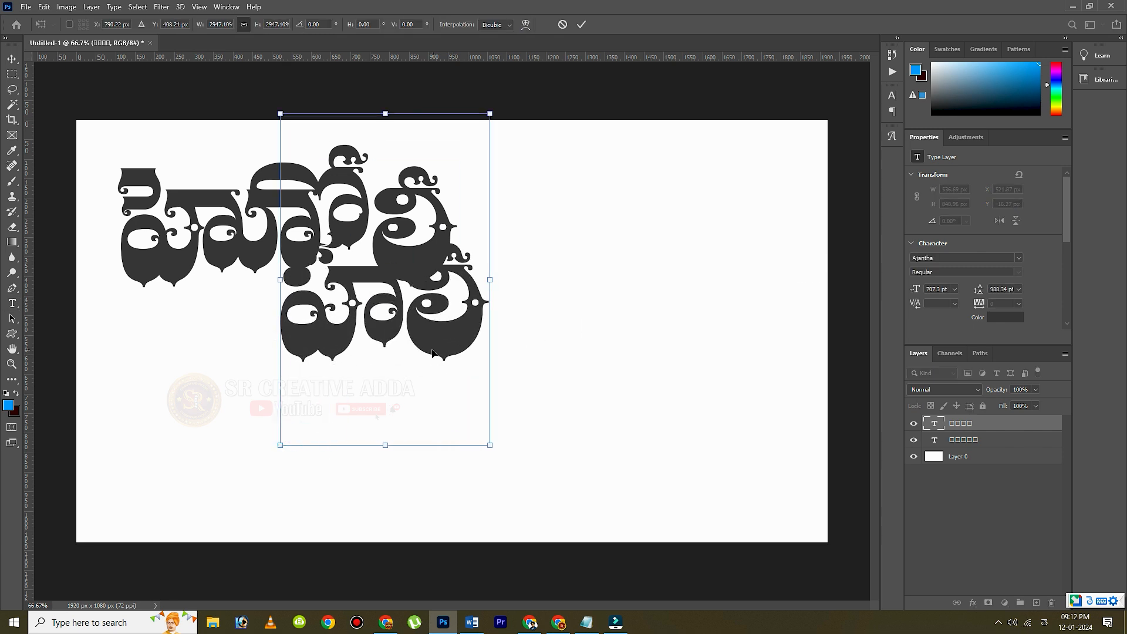
{"action": "left_click_drag", "start_coordinate": [432, 353], "coordinate": [467, 455]}
{"action": "left_click", "coordinate": [581, 25]}
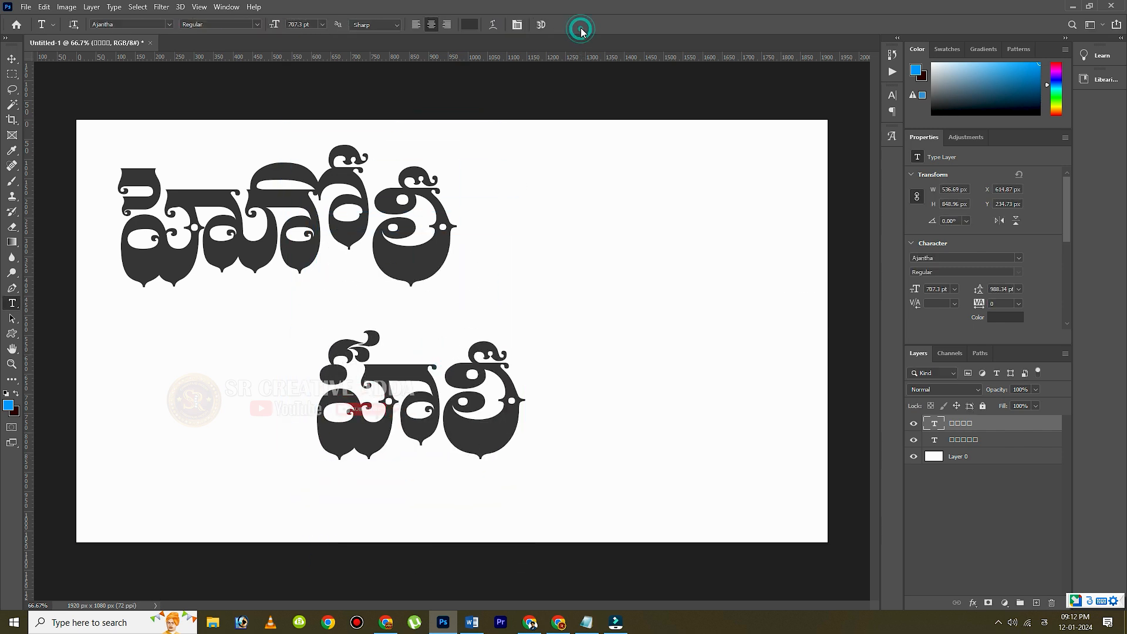
Step: Switch to the browser converter, replace the Unicode text with కో, convert it to Anu 7.0, and copy the result
{"action": "left_click", "coordinate": [558, 622]}
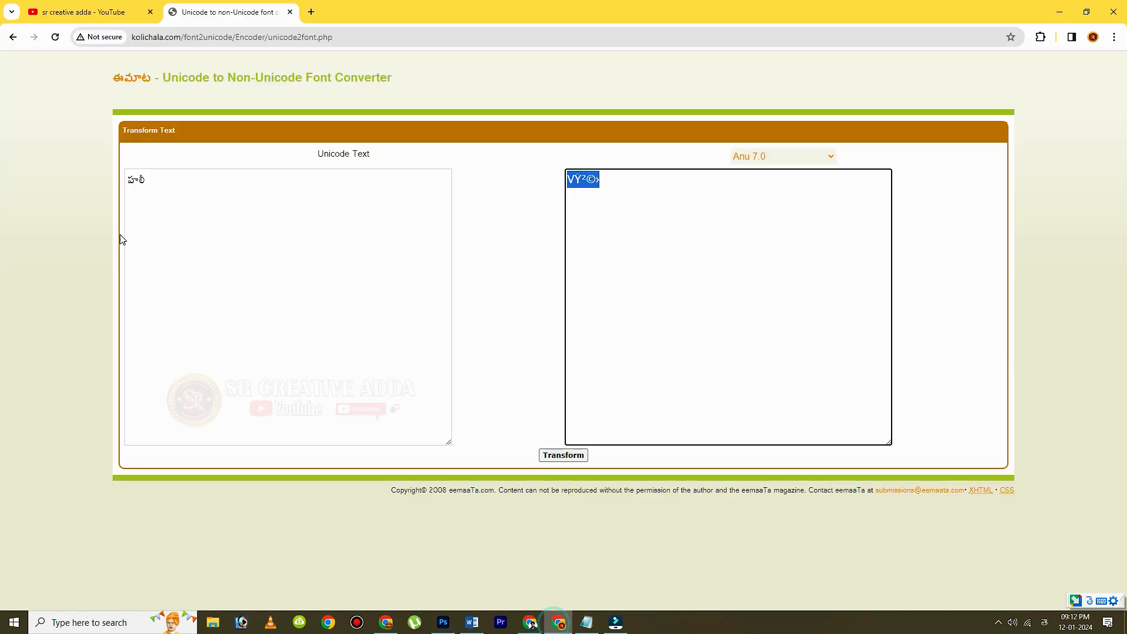
{"action": "left_click_drag", "start_coordinate": [155, 178], "coordinate": [95, 178]}
{"action": "type", "text": "క్"}
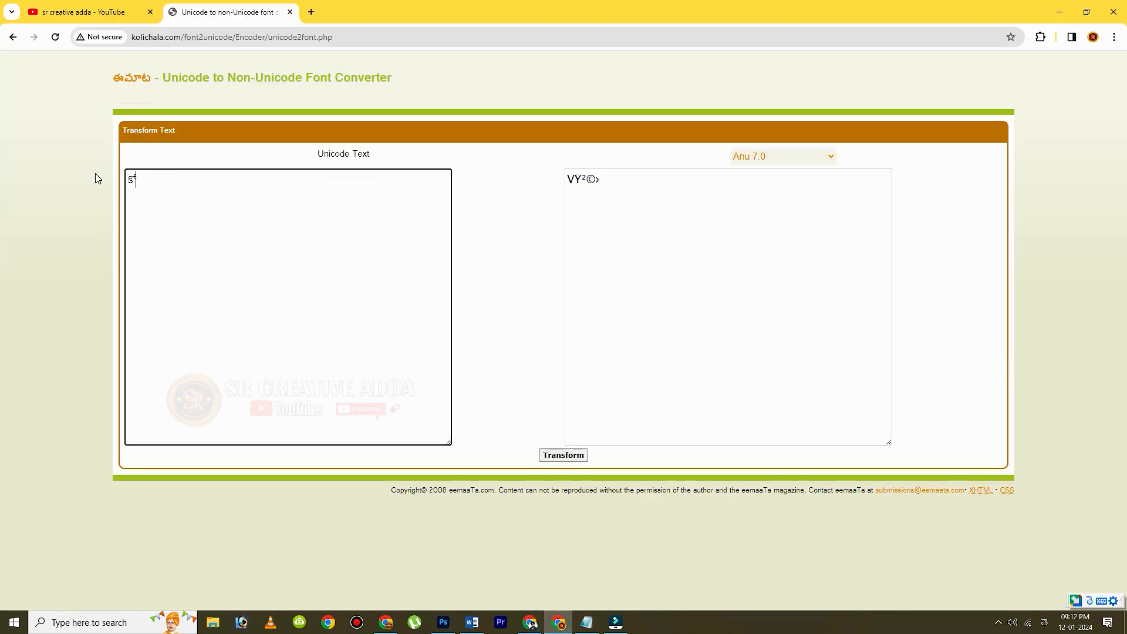
{"action": "left_click", "coordinate": [578, 460]}
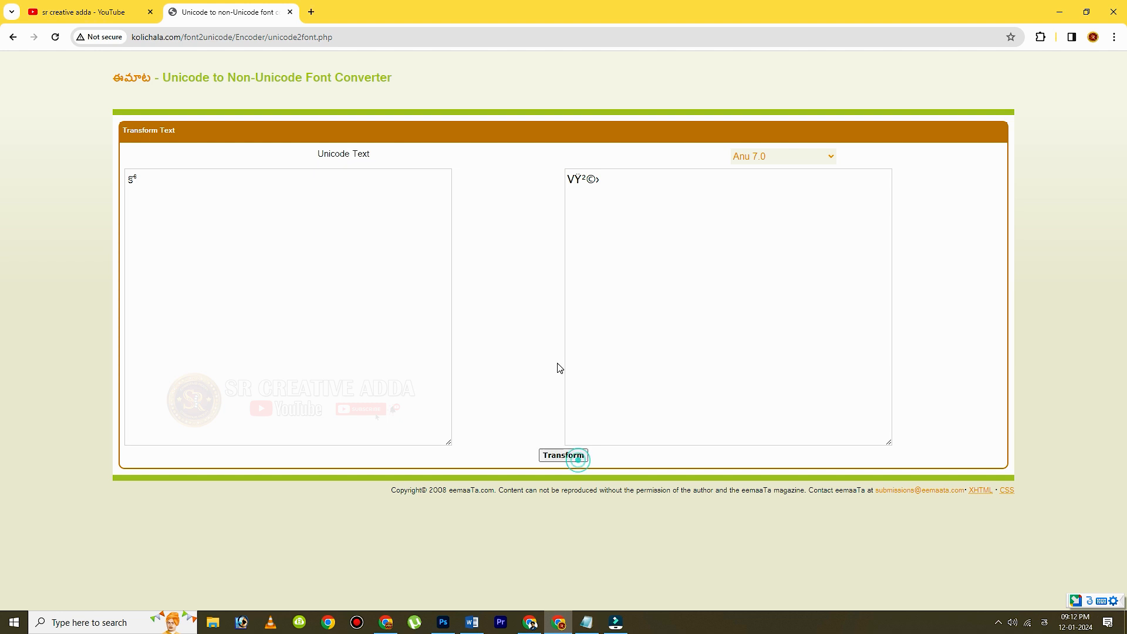
{"action": "left_click_drag", "start_coordinate": [593, 177], "coordinate": [562, 183]}
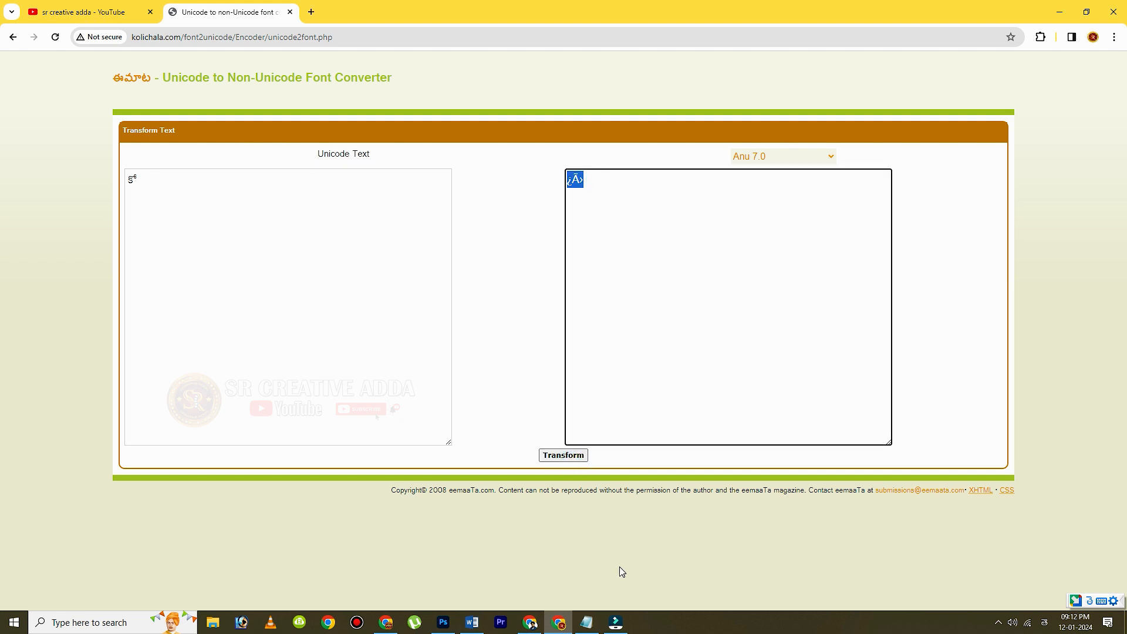
Step: Place the text cursor in the lower Photoshop word, then paste the converted syllable into Word and copy it from there
{"action": "mouse_move", "coordinate": [443, 622]}
{"action": "left_click", "coordinate": [434, 581]}
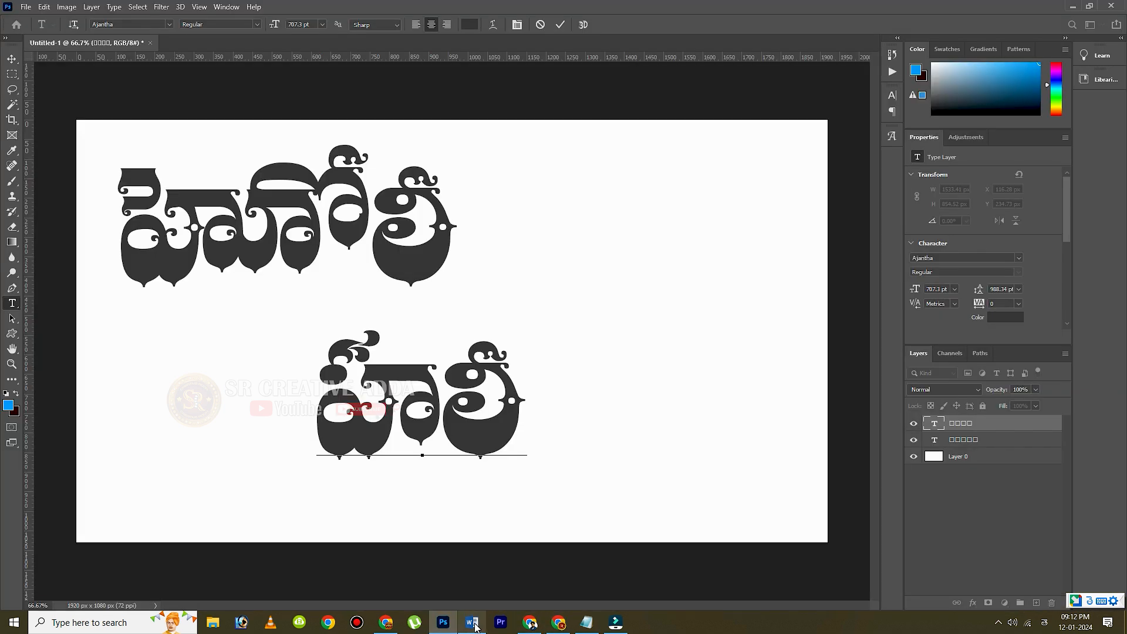
{"action": "left_click", "coordinate": [472, 622]}
{"action": "left_click", "coordinate": [580, 197]}
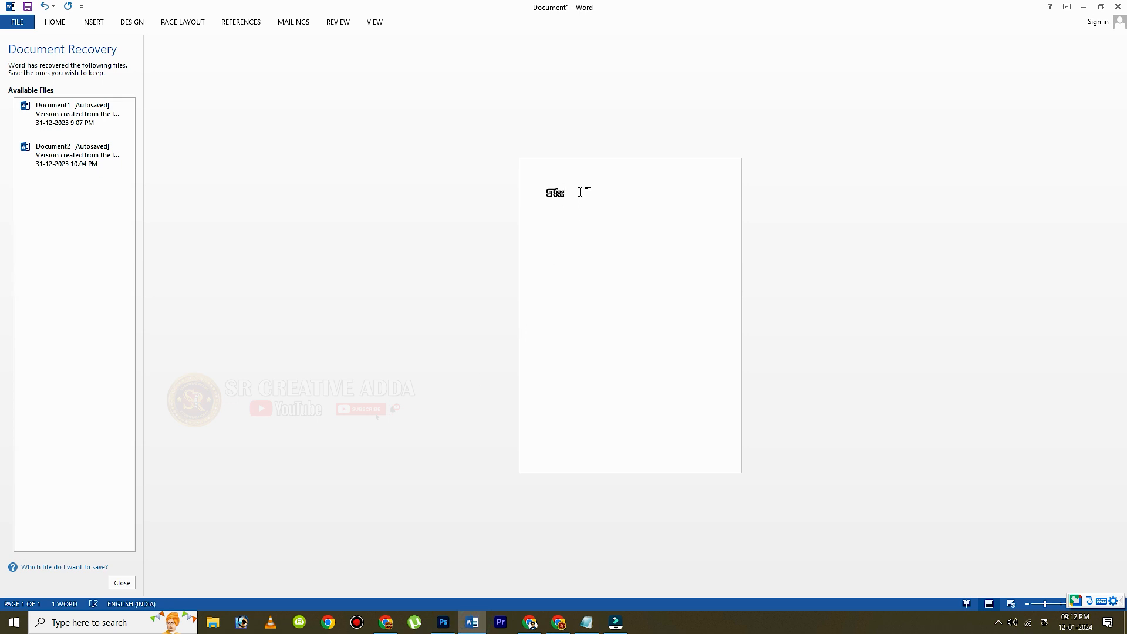
{"action": "double_click", "coordinate": [554, 194]}
Step: Insert the copied కో before లీ in the lower Photoshop word, delete its క base but keep the long vowel sign, and commit
{"action": "left_click", "coordinate": [443, 622]}
{"action": "type", "text": "కో"}
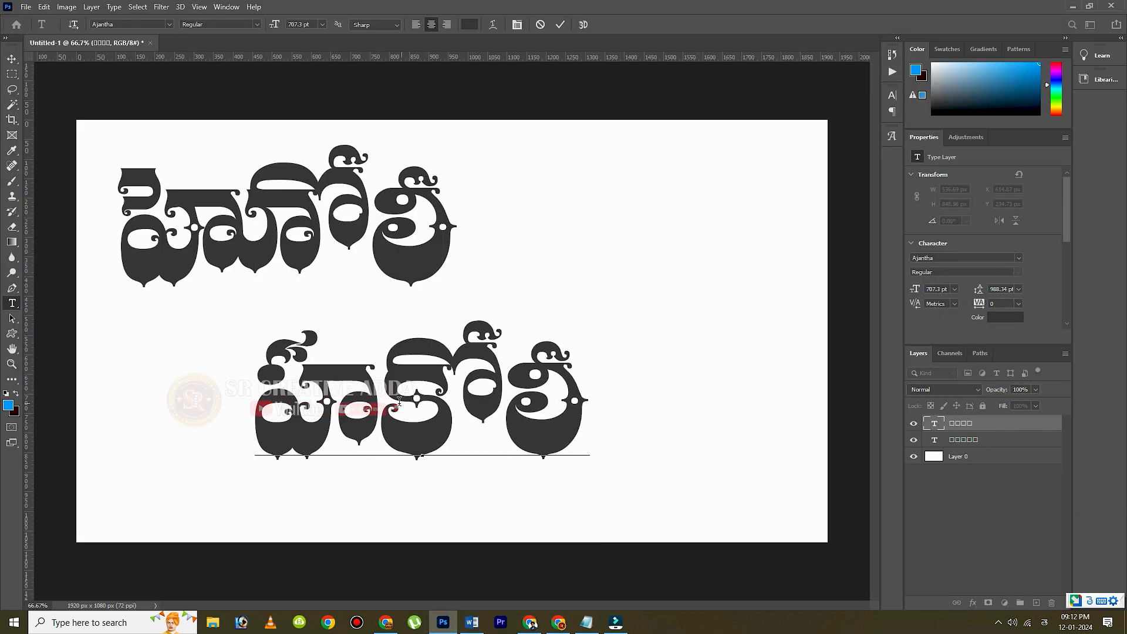
{"action": "key", "text": "BackSpace"}
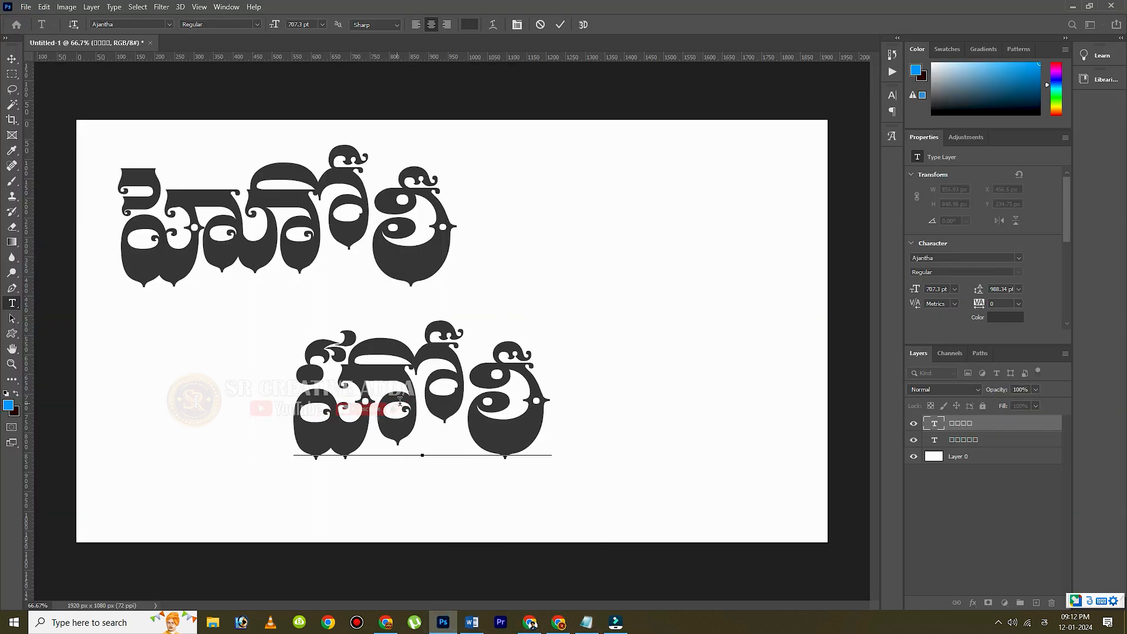
{"action": "left_click", "coordinate": [554, 28]}
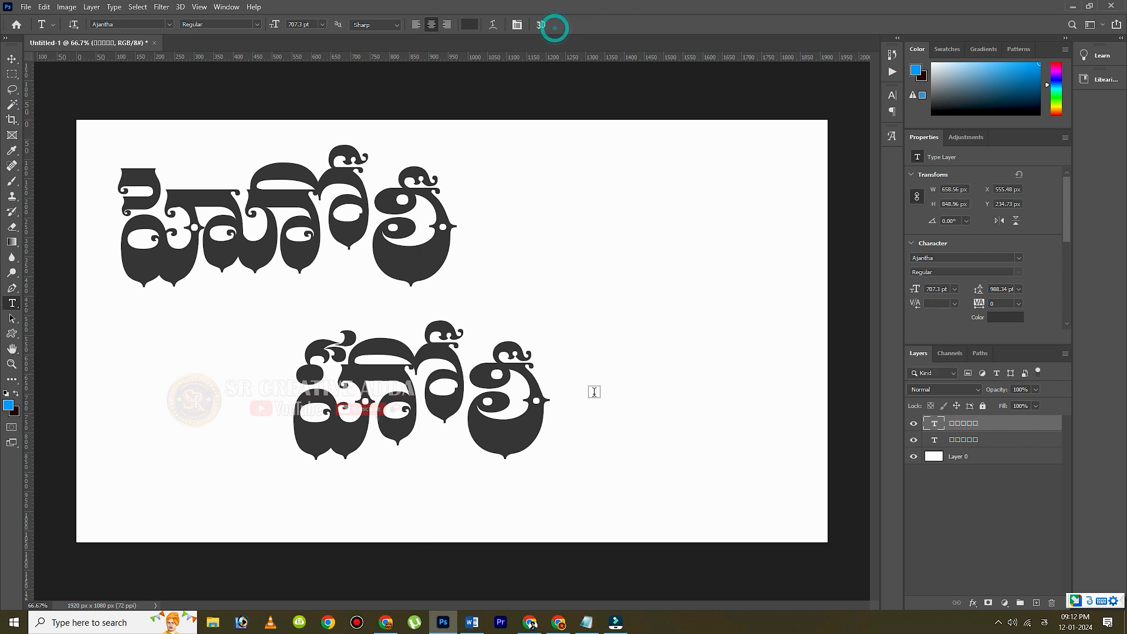
Step: Move the upper lettering toward the canvas centre and scale the lower word down to about 613 px wide
{"action": "left_click", "coordinate": [11, 59]}
{"action": "left_click_drag", "start_coordinate": [292, 224], "coordinate": [424, 224]}
{"action": "left_click", "coordinate": [403, 385]}
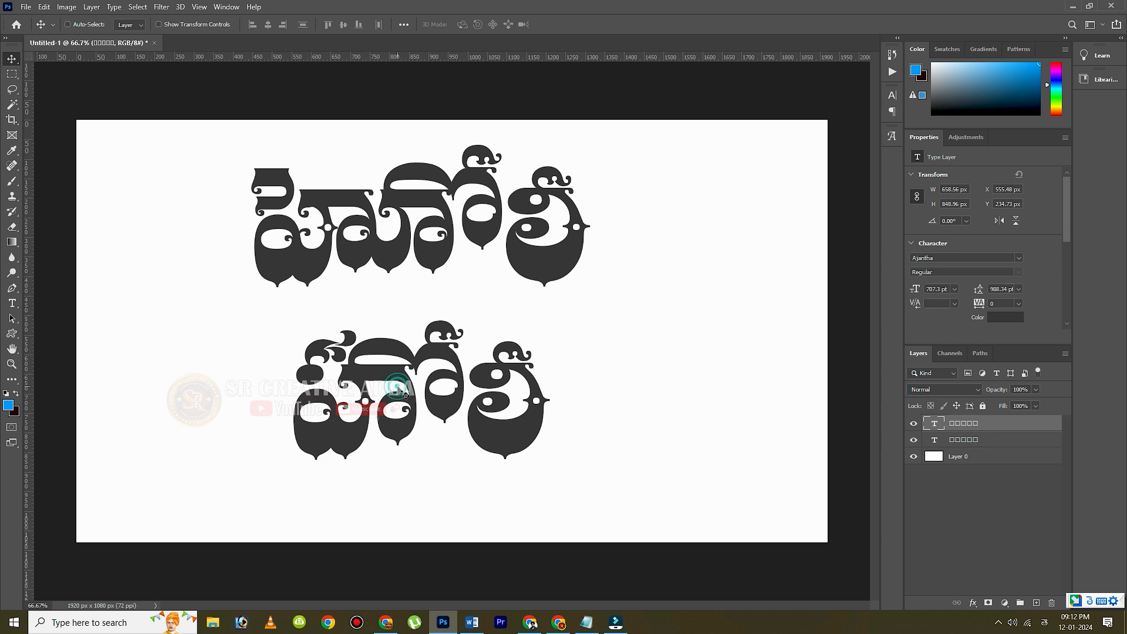
{"action": "key", "text": "ctrl+t"}
{"action": "left_click_drag", "start_coordinate": [553, 207], "coordinate": [532, 235]}
{"action": "left_click", "coordinate": [583, 25]}
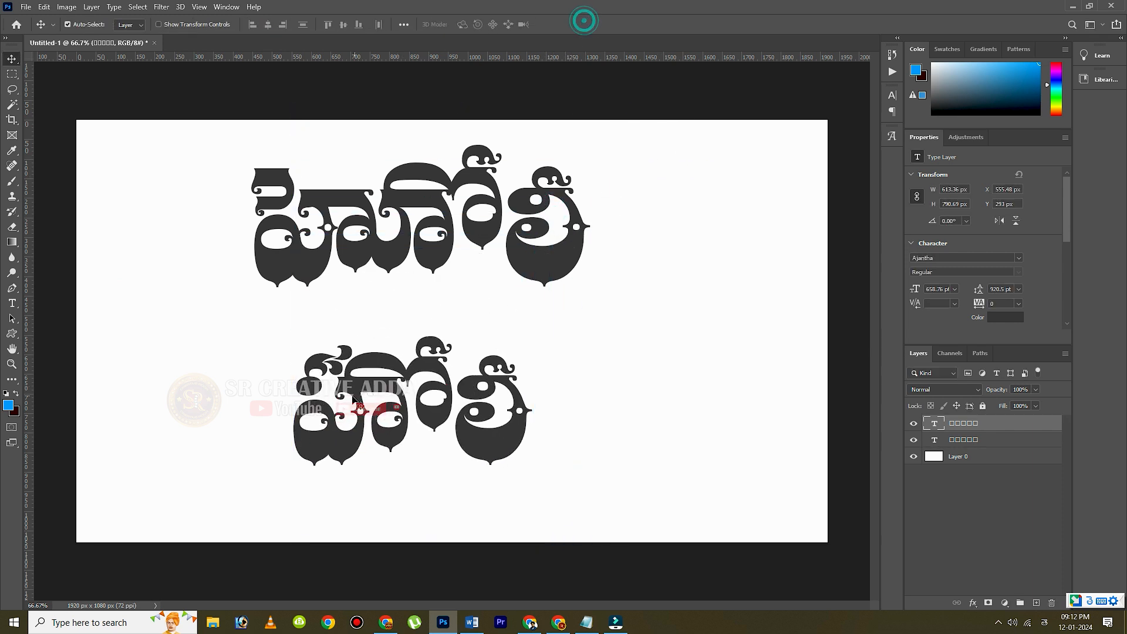
Step: Select all of the lower word's text and preview the Pragathi font on it
{"action": "left_click", "coordinate": [12, 302]}
{"action": "left_click", "coordinate": [309, 375]}
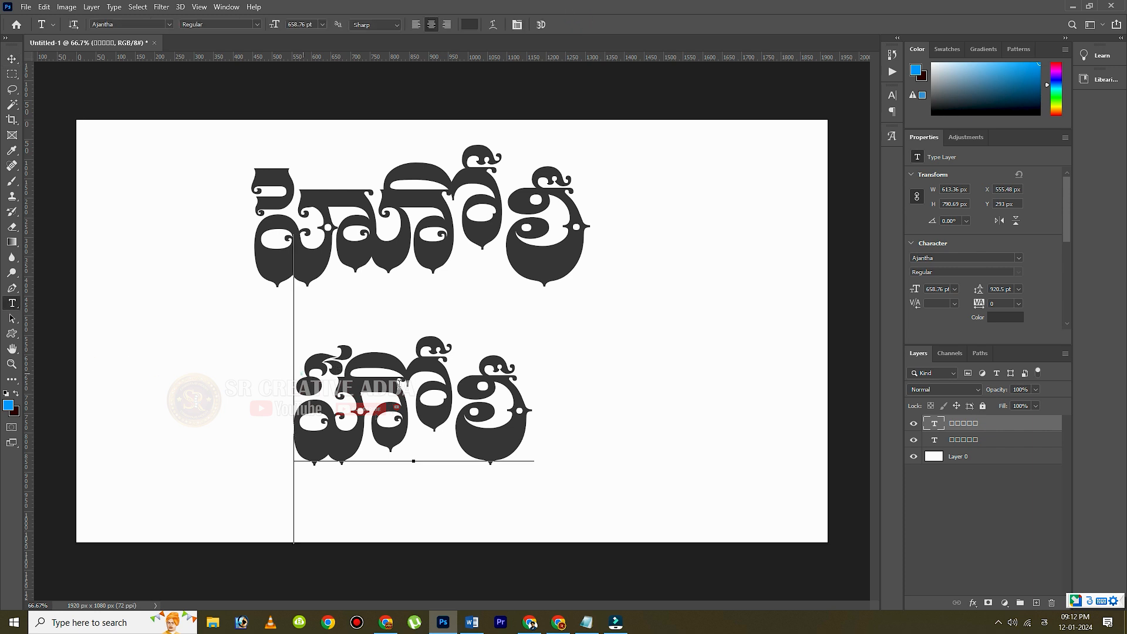
{"action": "key", "text": "ctrl+a"}
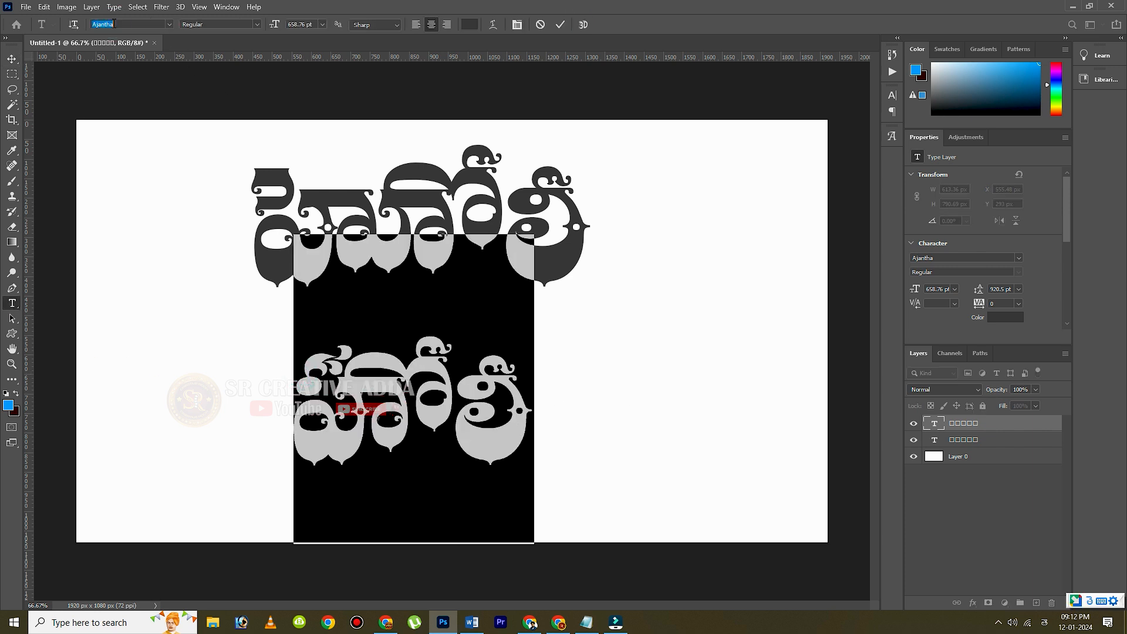
{"action": "type", "text": "pragathi"}
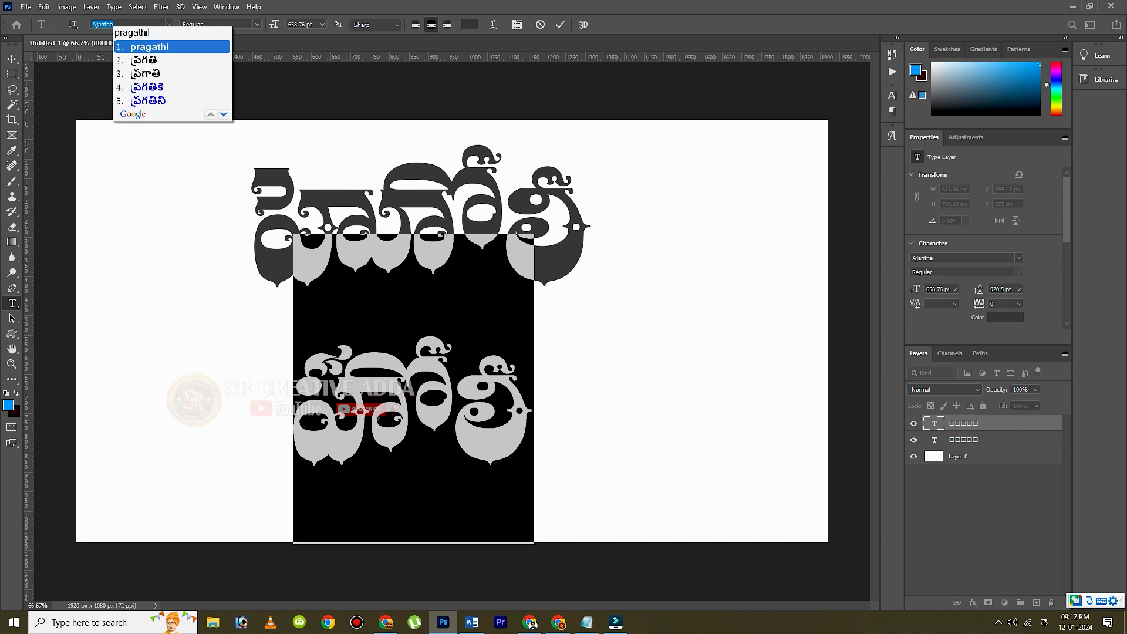
{"action": "key", "text": "Return"}
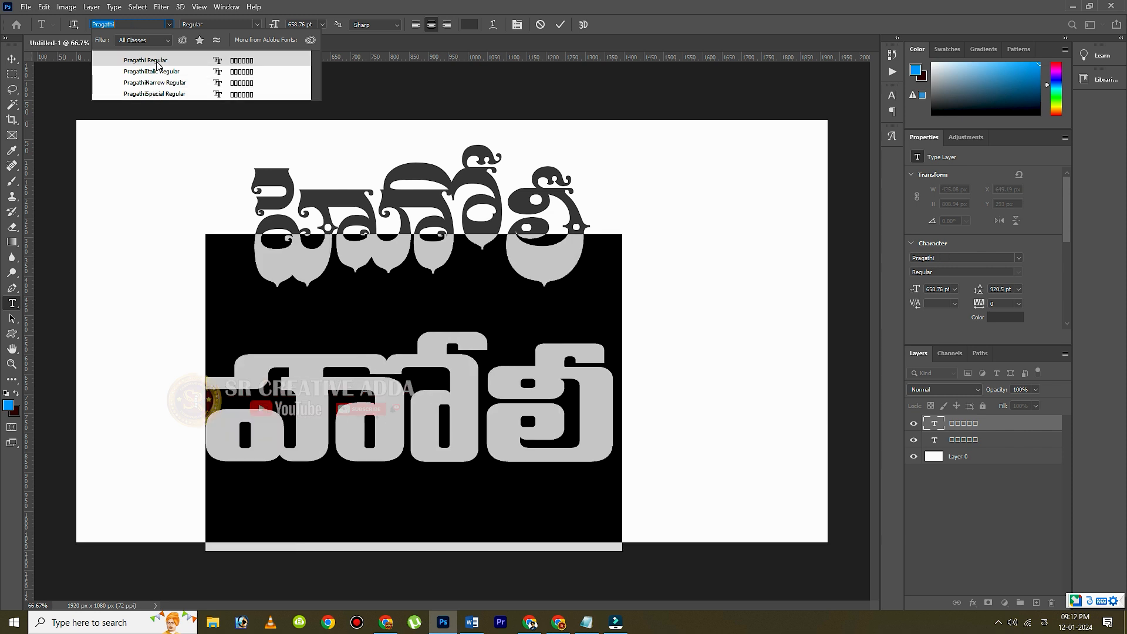
{"action": "key", "text": "Escape"}
Step: Set the lower word's font to Anusha Regular and commit the text
{"action": "left_click", "coordinate": [120, 24]}
{"action": "type", "text": "anusa"}
{"action": "key", "text": "BackSpace"}
{"action": "type", "text": "ha"}
{"action": "key", "text": "Return"}
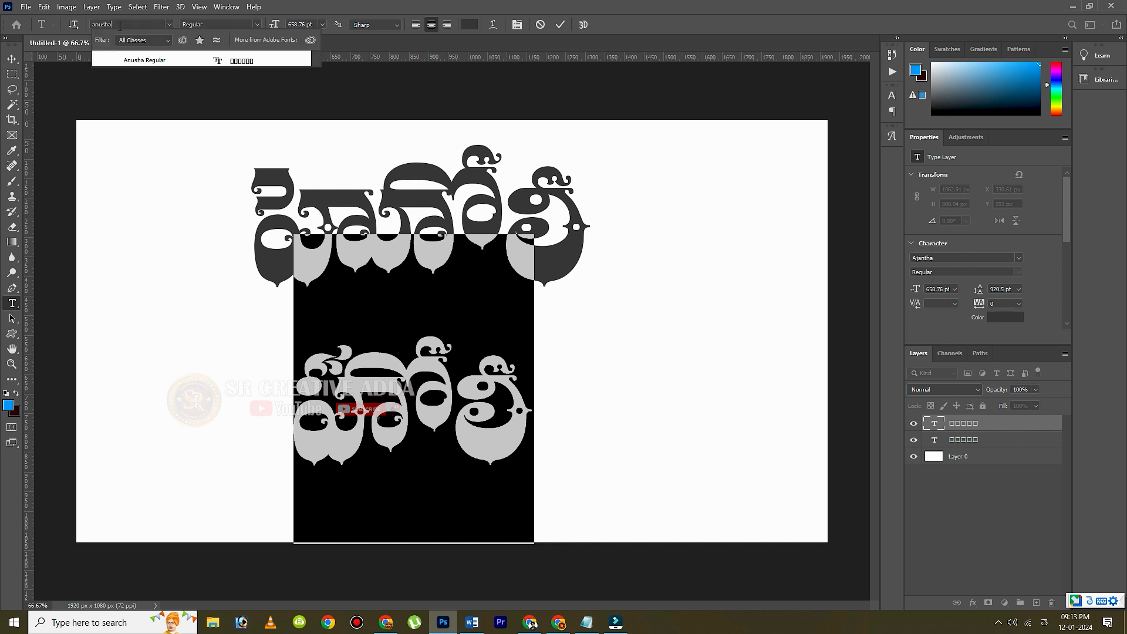
{"action": "left_click", "coordinate": [147, 60]}
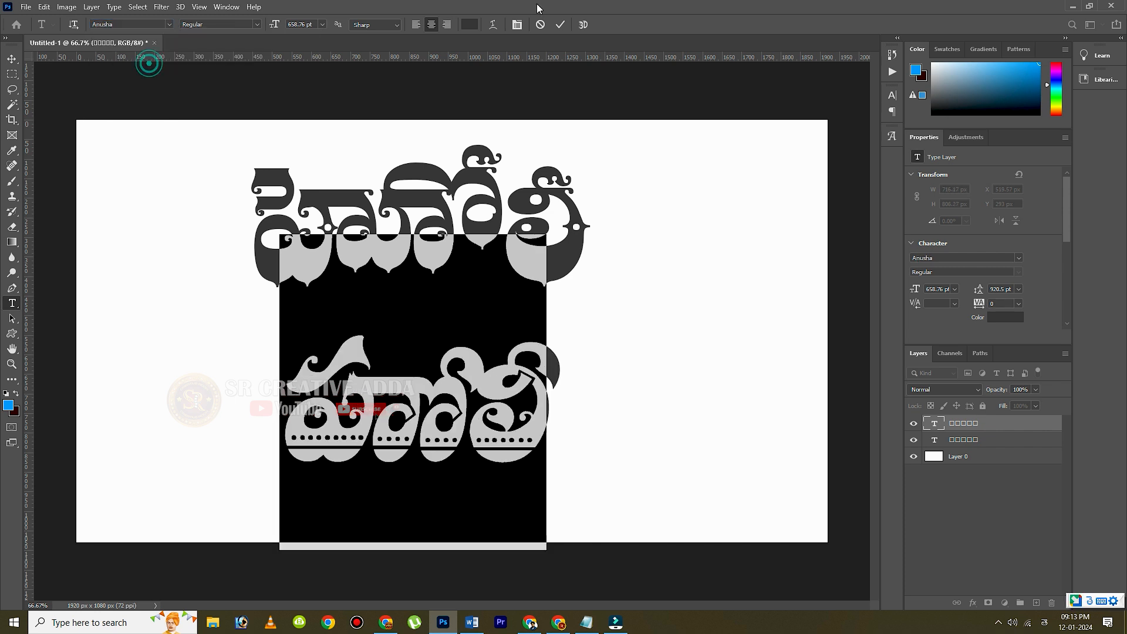
{"action": "left_click", "coordinate": [559, 25]}
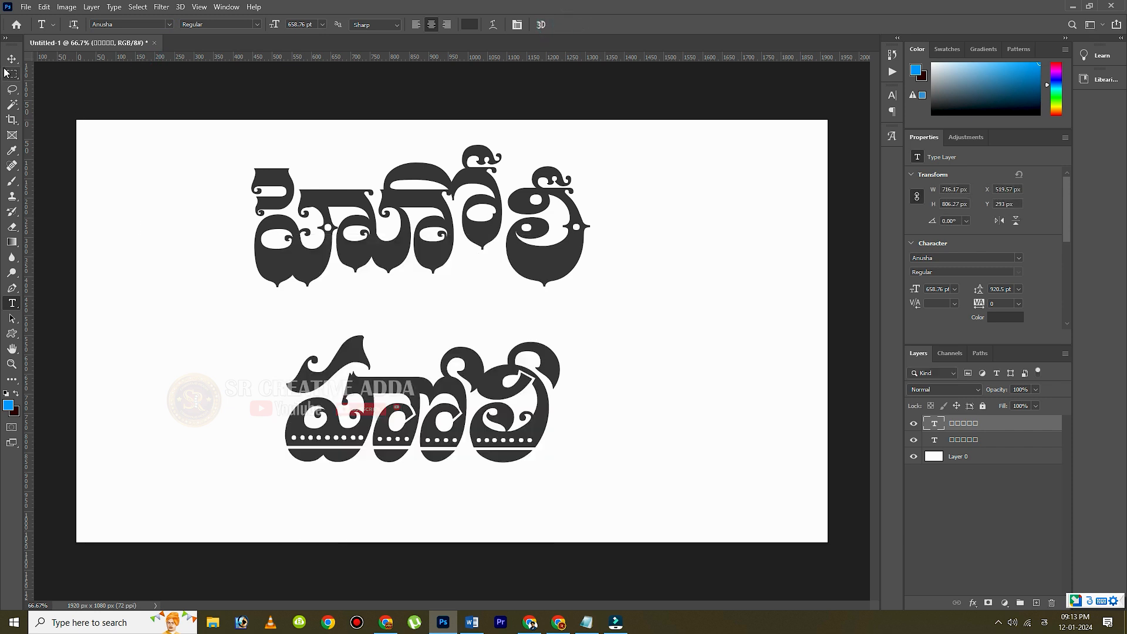
Step: Move the Anusha word up and toward the canvas's left edge, then activate the Type tool
{"action": "key", "text": "v"}
{"action": "left_click_drag", "start_coordinate": [473, 412], "coordinate": [317, 361]}
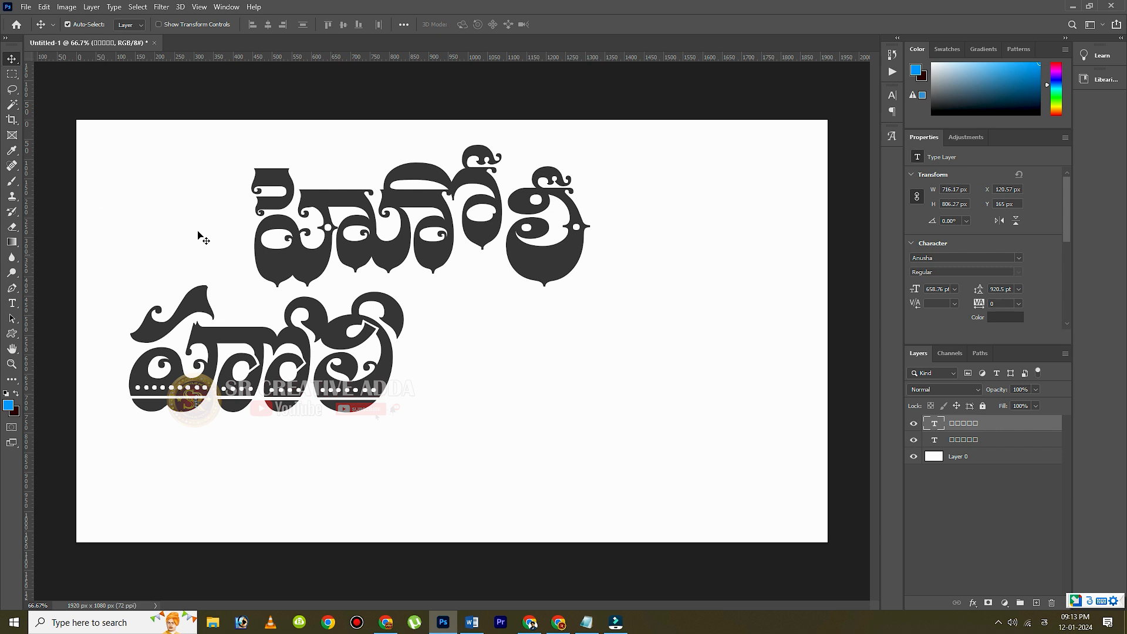
{"action": "left_click", "coordinate": [13, 304]}
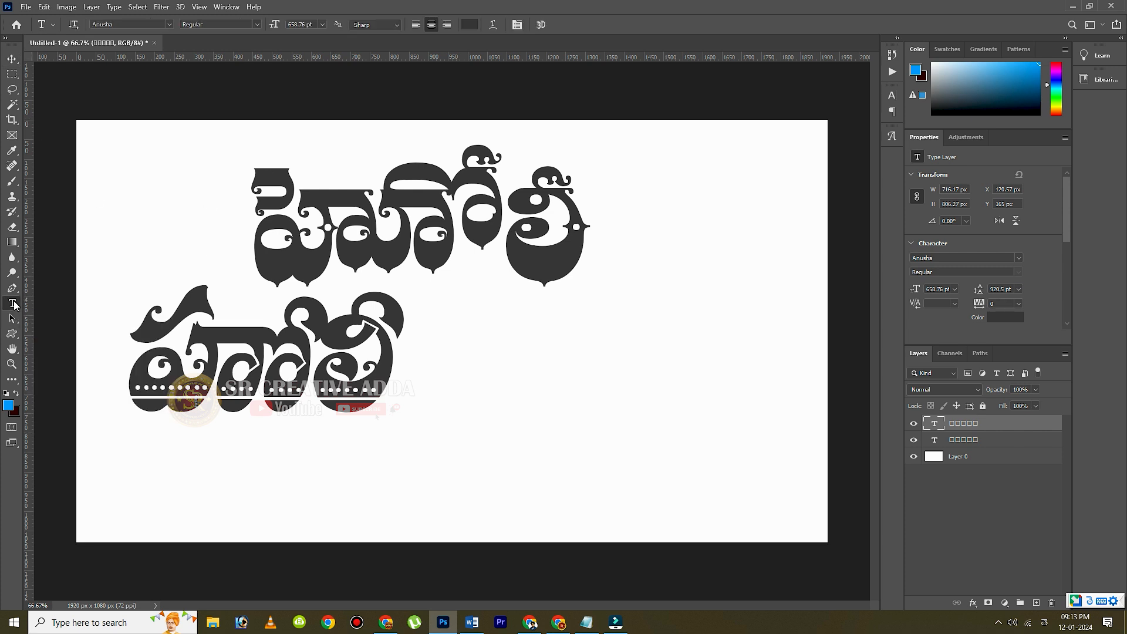
Step: In the browser's Unicode converter, replace the source text with గర్జన and transform it to Anu 7.0
{"action": "left_click", "coordinate": [558, 622]}
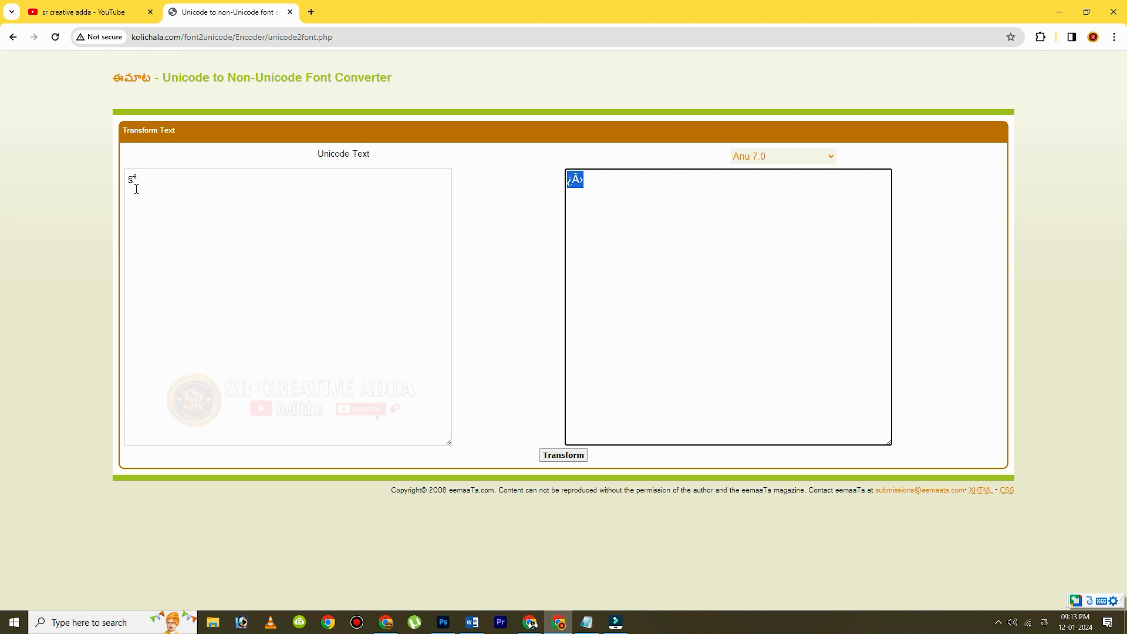
{"action": "left_click_drag", "start_coordinate": [146, 179], "coordinate": [54, 190]}
{"action": "type", "text": "garjana"}
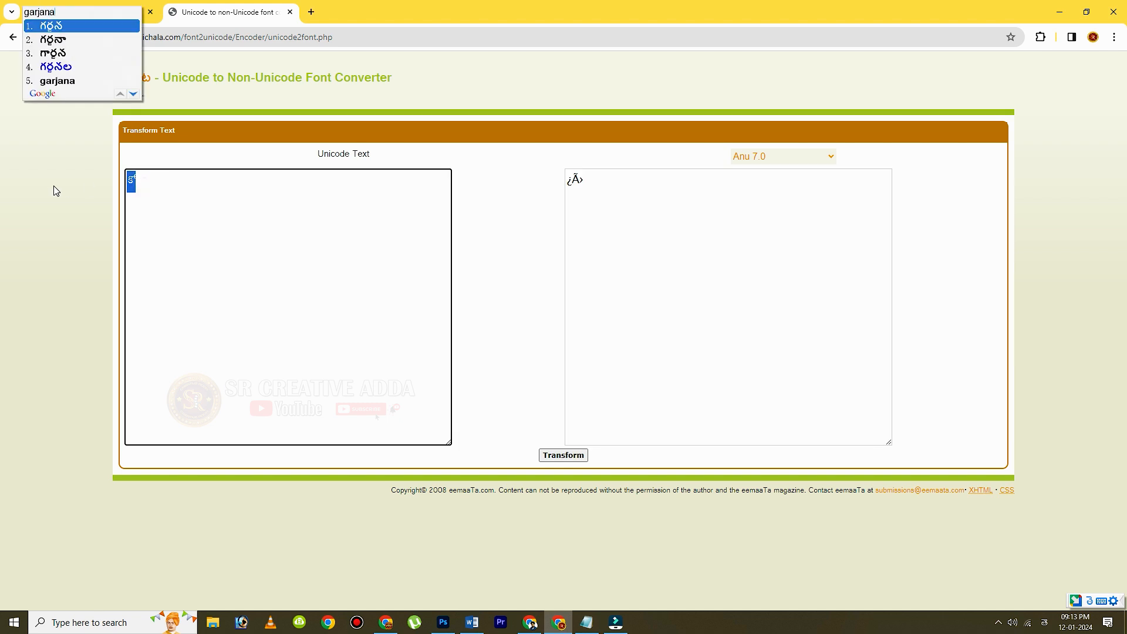
{"action": "key", "text": "Return"}
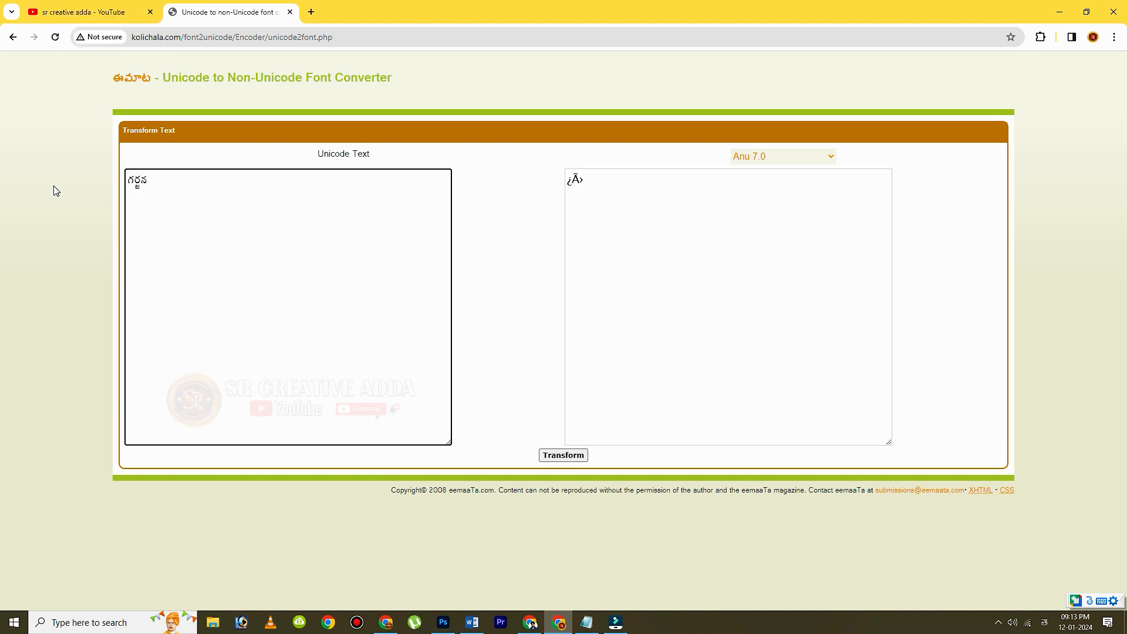
{"action": "left_click", "coordinate": [565, 458]}
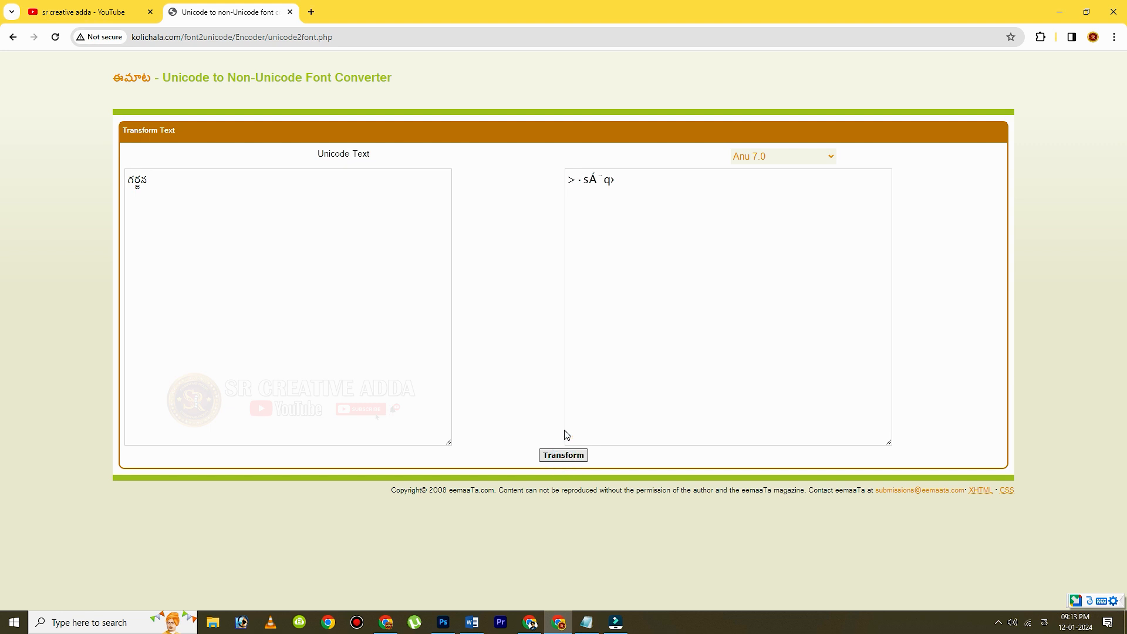
Step: Copy the converted Anu 7.0 text, paste it into the Word document, and select all of it for copying
{"action": "left_click_drag", "start_coordinate": [625, 182], "coordinate": [540, 182]}
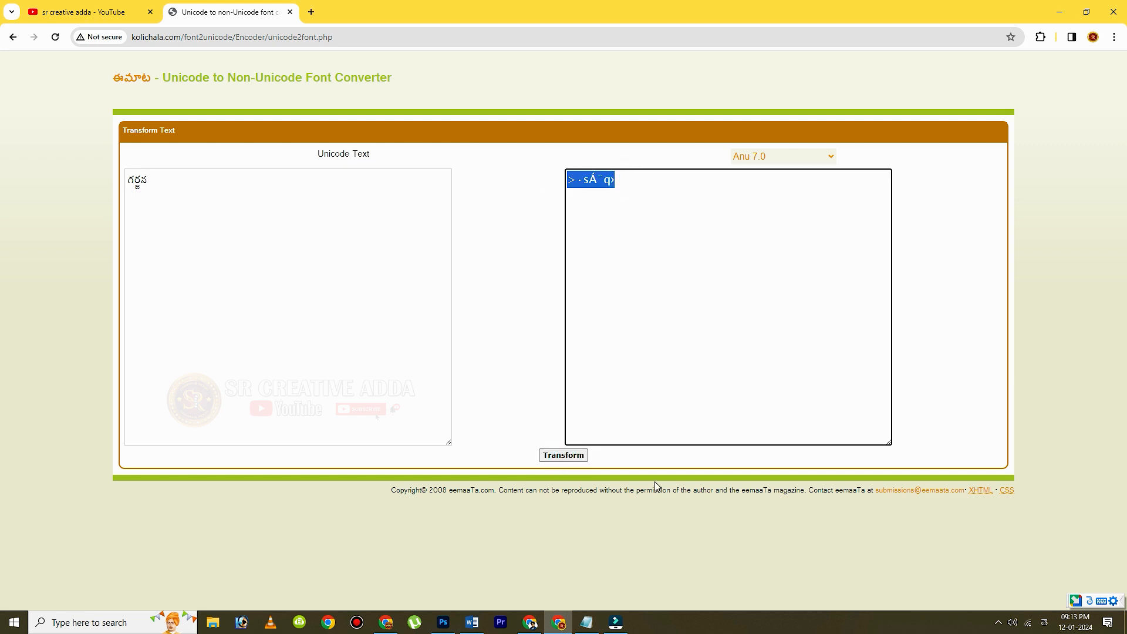
{"action": "left_click", "coordinate": [472, 622]}
{"action": "key", "text": "ctrl+v"}
{"action": "key", "text": "ctrl+a"}
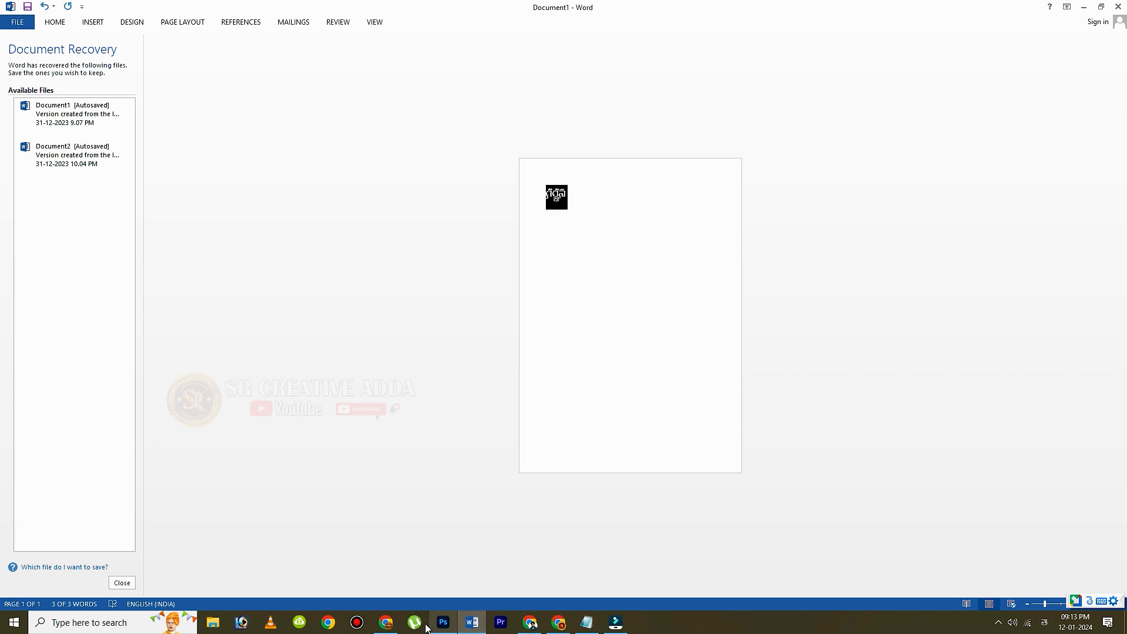
Step: Switch to Photoshop and paste the word as a new text layer in the canvas's empty lower area, committing it
{"action": "left_click", "coordinate": [442, 629]}
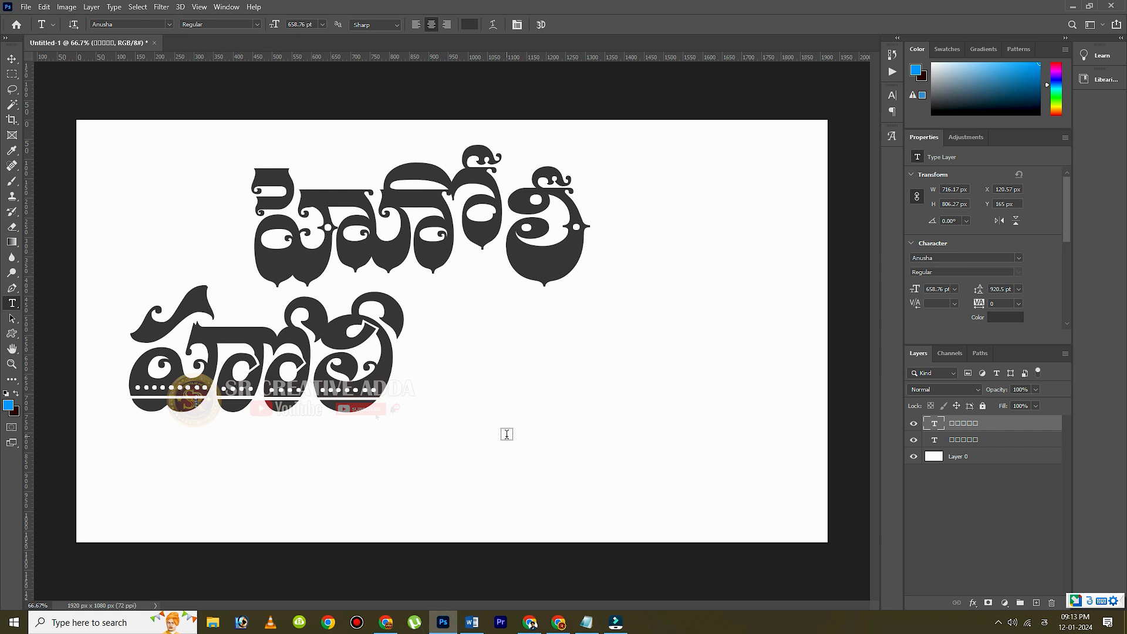
{"action": "left_click", "coordinate": [506, 434]}
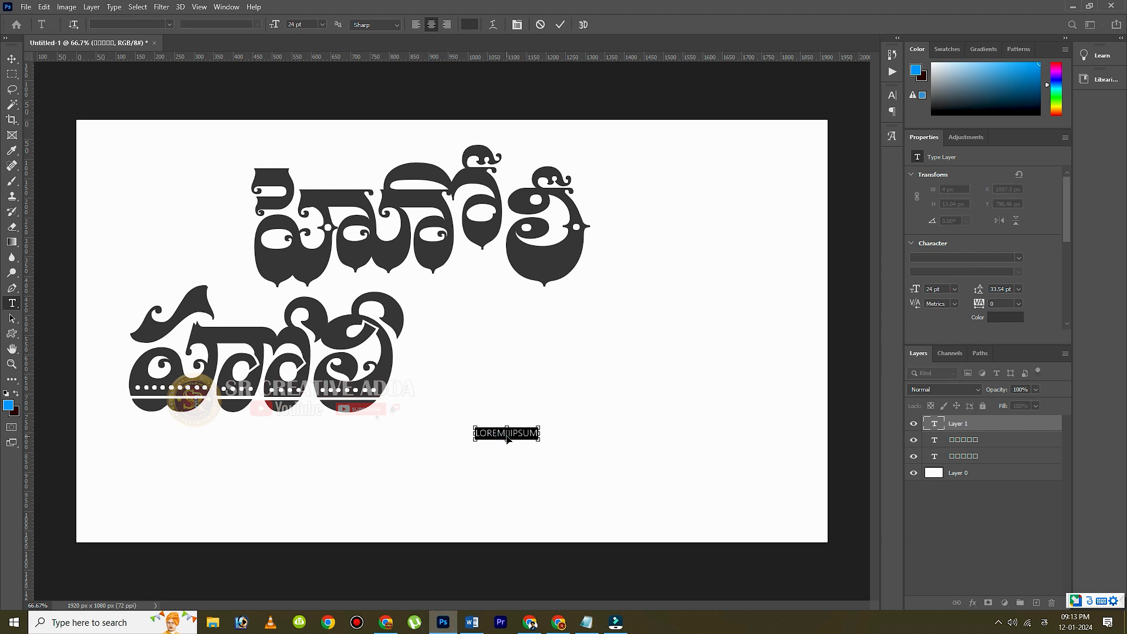
{"action": "key", "text": "ctrl+v"}
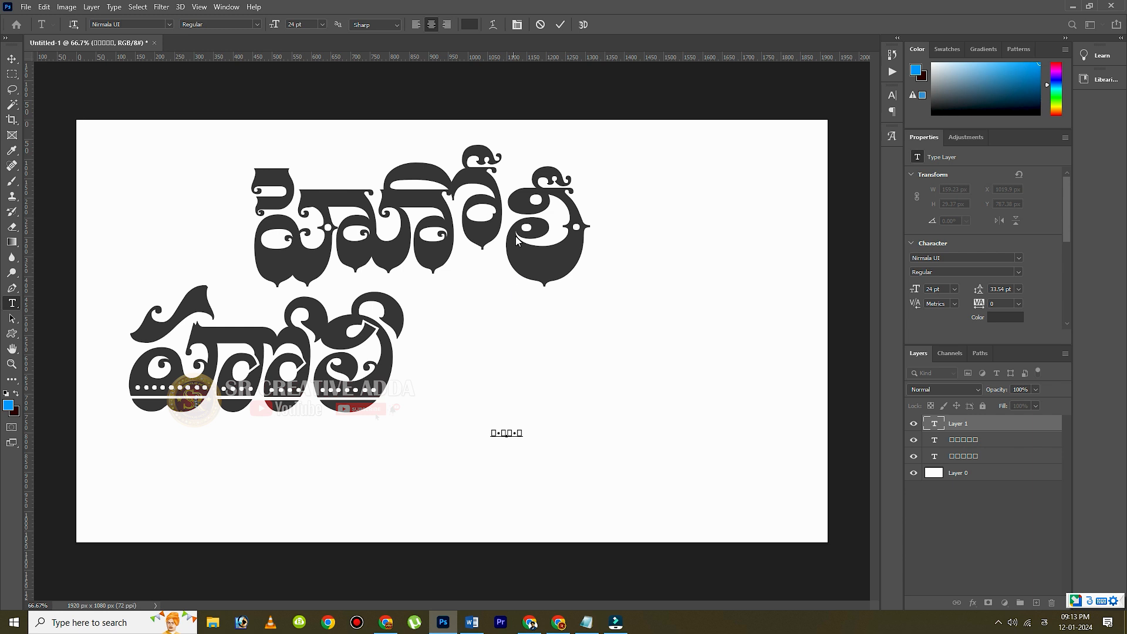
{"action": "left_click", "coordinate": [561, 24]}
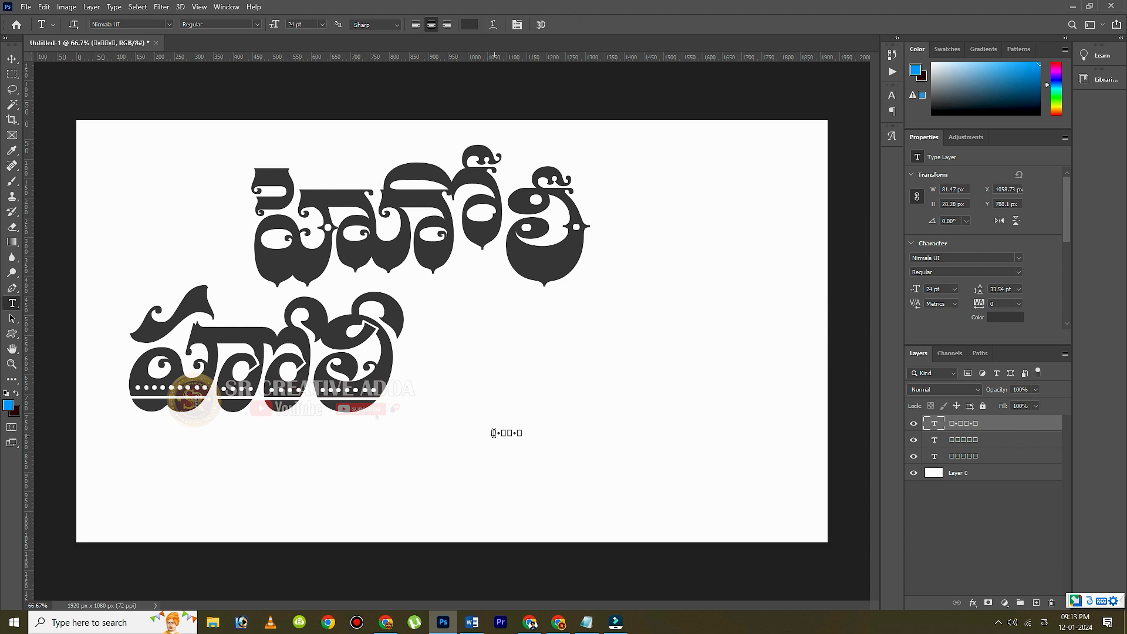
Step: Set the whole pasted word's font to Anusha Regular and commit the text
{"action": "double_click", "coordinate": [492, 433]}
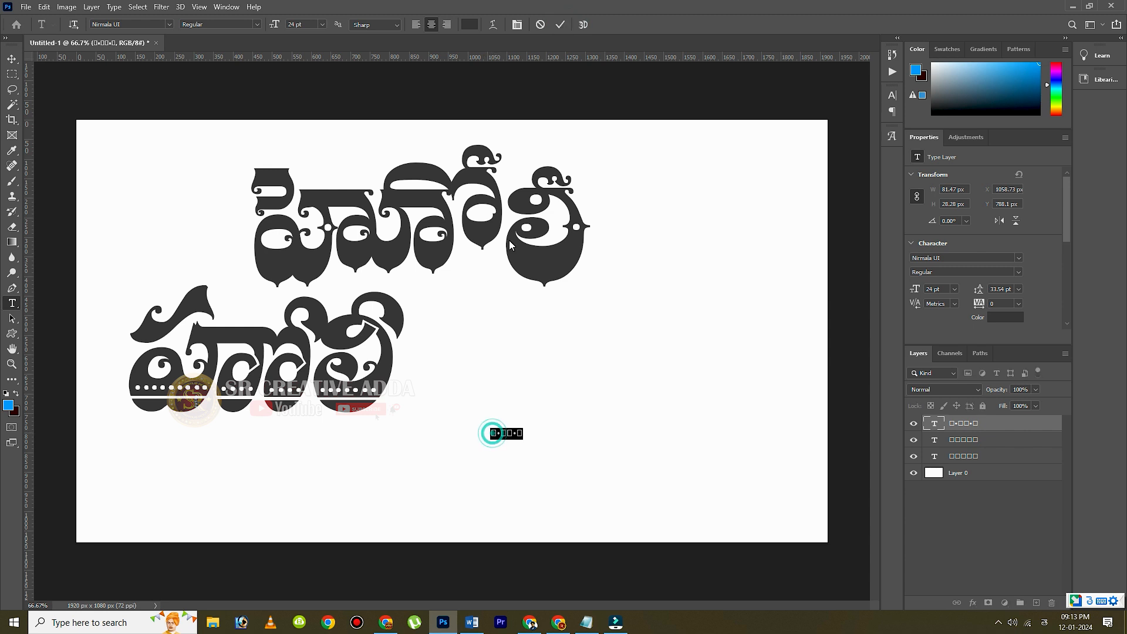
{"action": "left_click", "coordinate": [169, 25]}
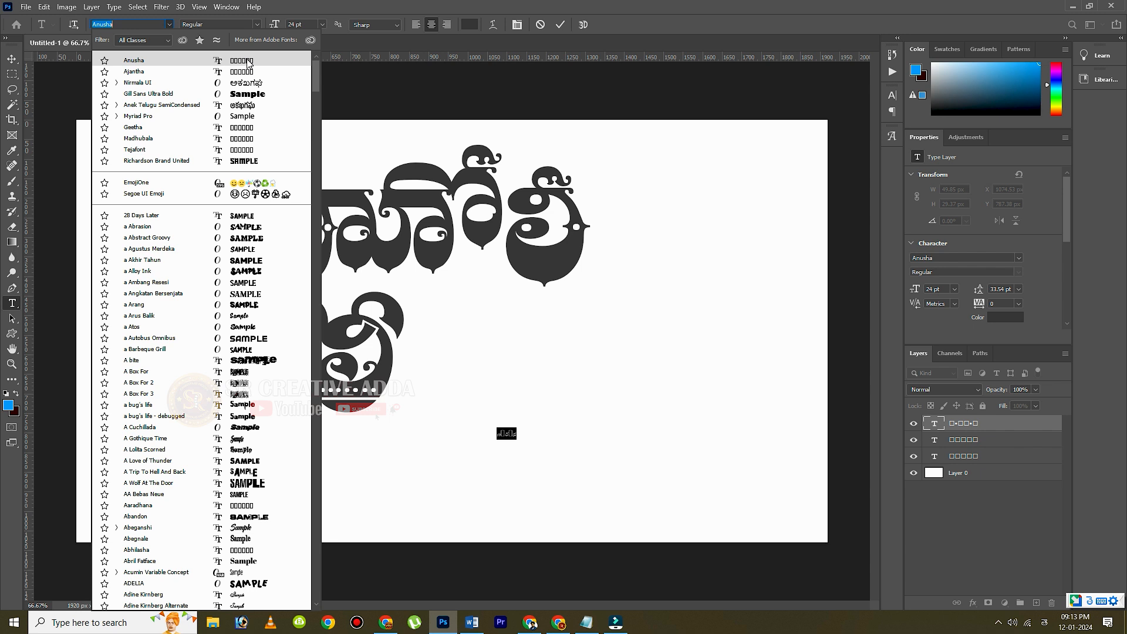
{"action": "key", "text": "Escape"}
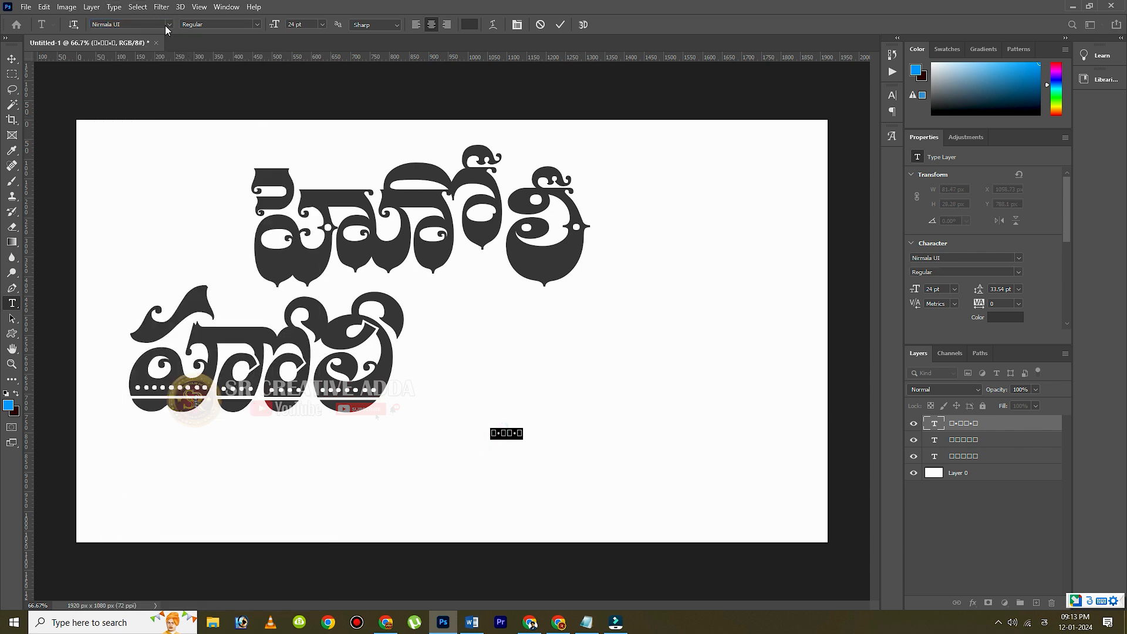
{"action": "left_click", "coordinate": [168, 24]}
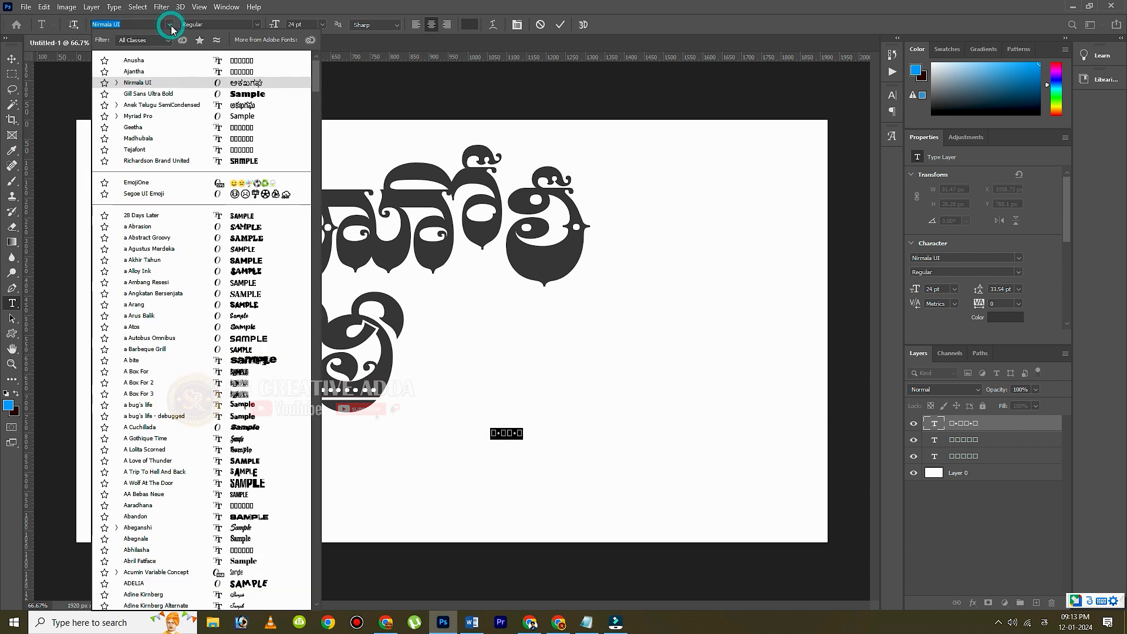
{"action": "left_click", "coordinate": [246, 60]}
{"action": "left_click", "coordinate": [560, 25]}
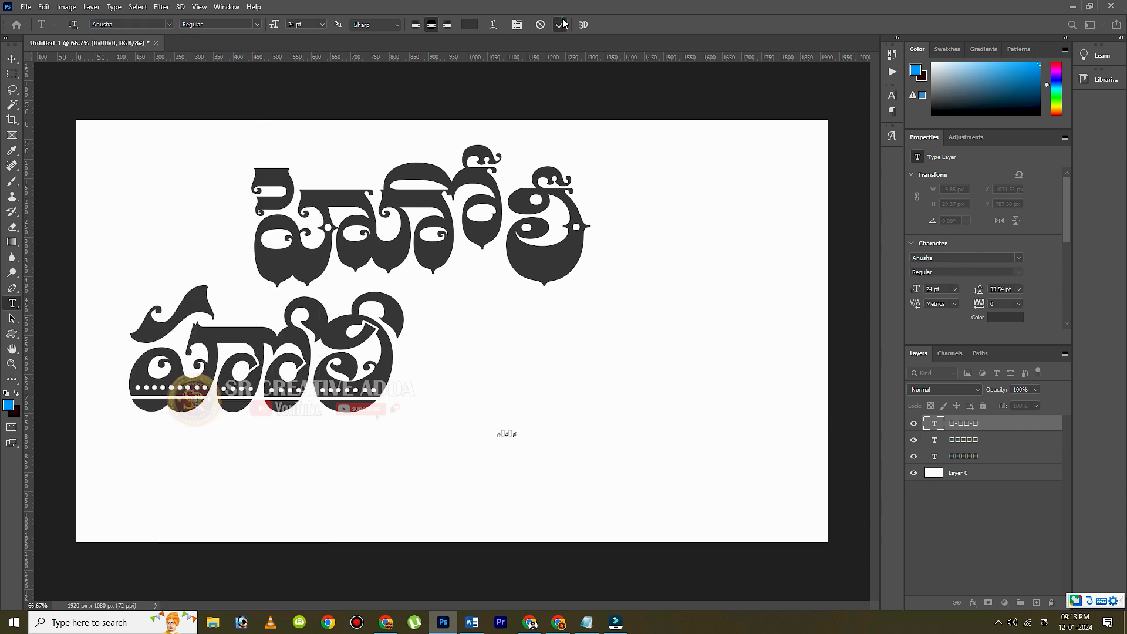
Step: Scale the new Anusha word up to about 865 px wide and place it beside the lower హోలీ lettering
{"action": "key", "text": "ctrl+t"}
{"action": "left_click_drag", "start_coordinate": [520, 432], "coordinate": [781, 176]}
{"action": "left_click_drag", "start_coordinate": [711, 338], "coordinate": [616, 399]}
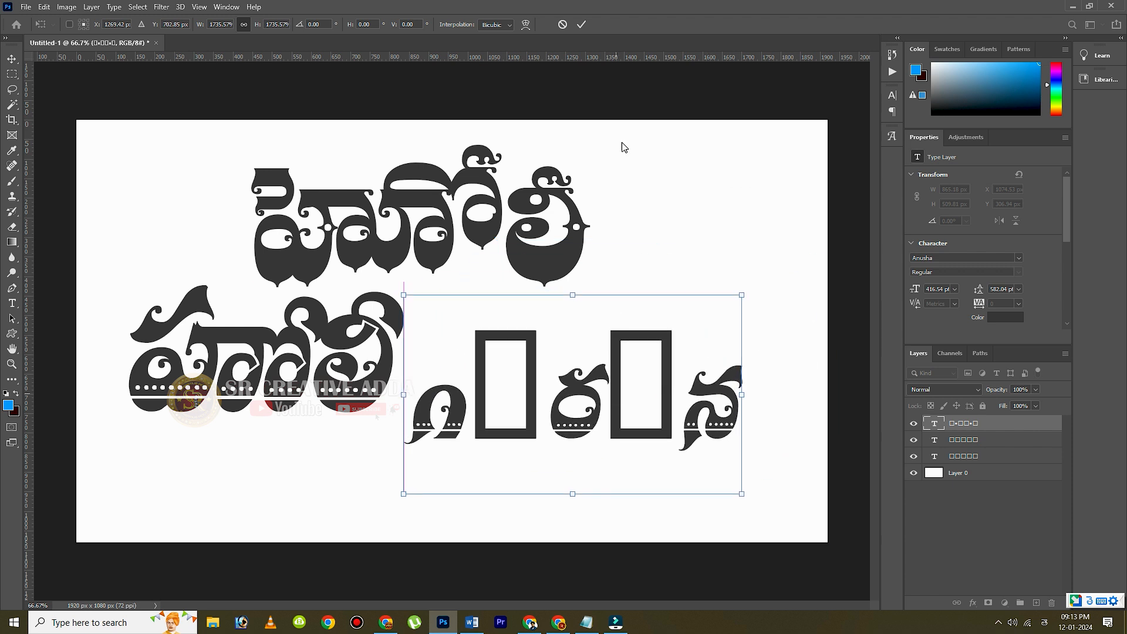
{"action": "left_click", "coordinate": [581, 24]}
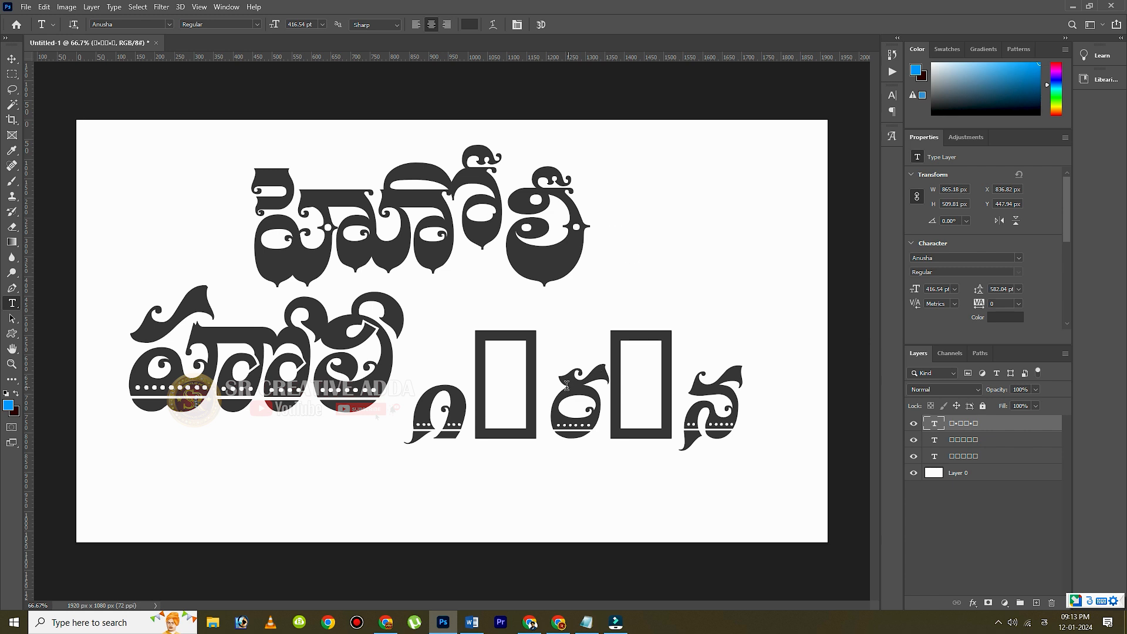
Step: Delete both empty placeholder boxes from the new word so it reads గరన, and commit the text
{"action": "left_click", "coordinate": [543, 376]}
{"action": "left_click_drag", "start_coordinate": [562, 383], "coordinate": [673, 409]}
{"action": "key", "text": "ctrl+c"}
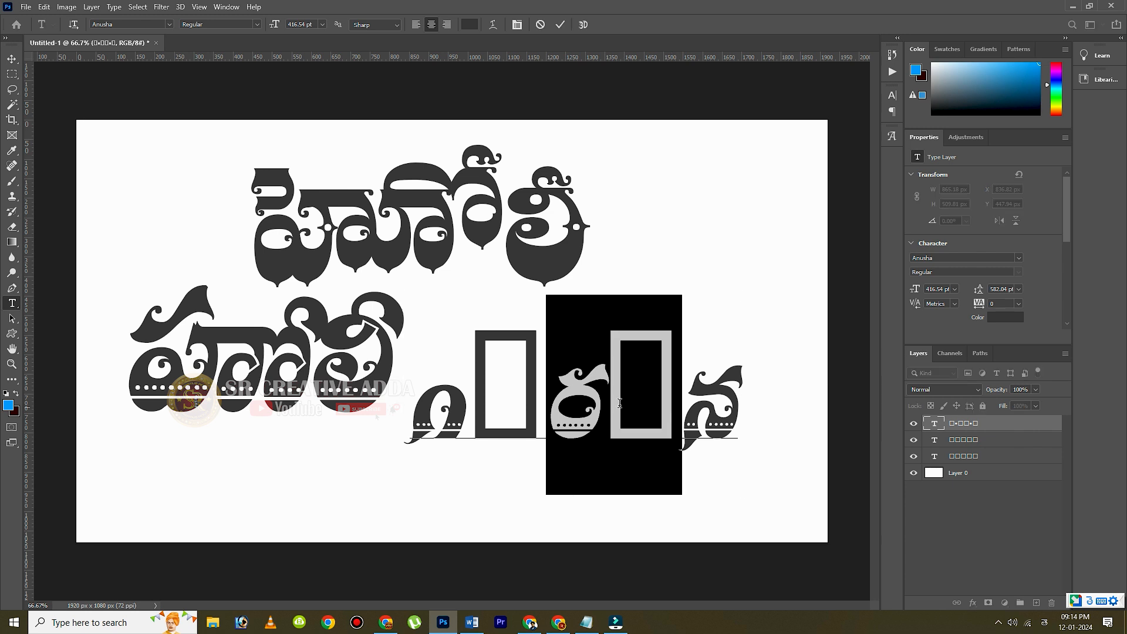
{"action": "left_click", "coordinate": [467, 405]}
{"action": "key", "text": "ctrl+v"}
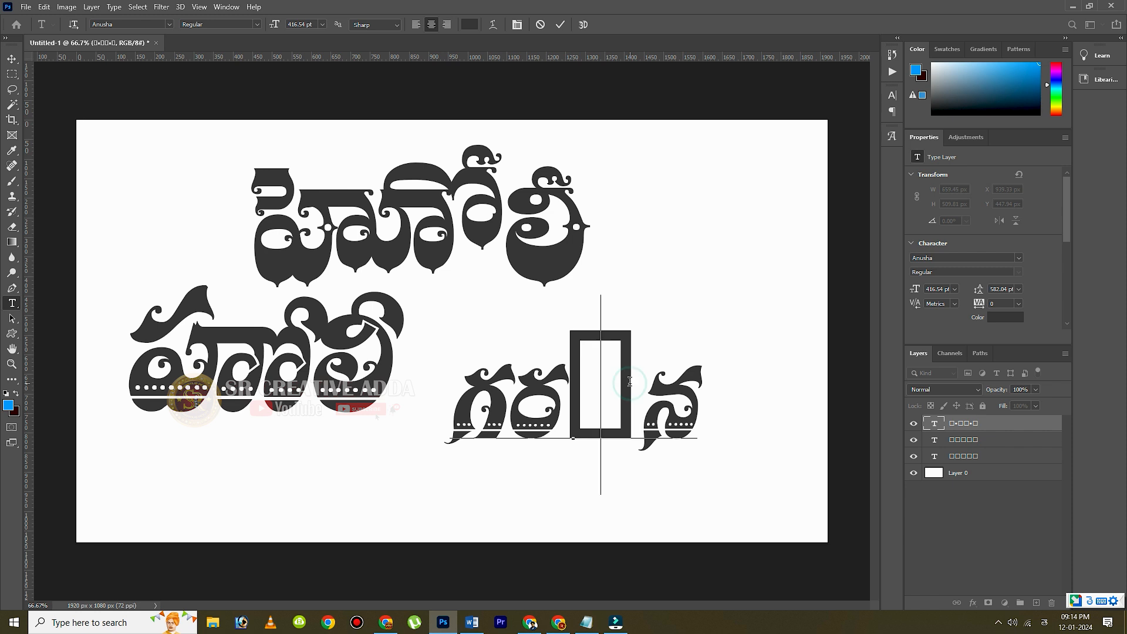
{"action": "key", "text": "BackSpace"}
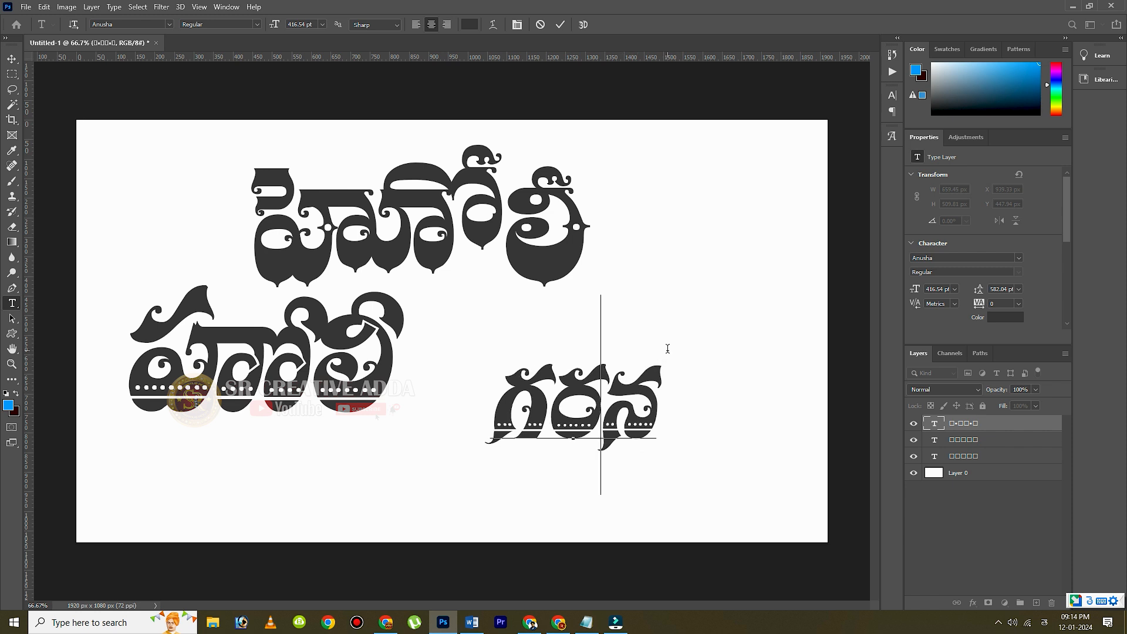
{"action": "left_click", "coordinate": [560, 25]}
Step: Start a new text layer above the గరన word and switch the keyboard input from Telugu to English
{"action": "left_click", "coordinate": [696, 259]}
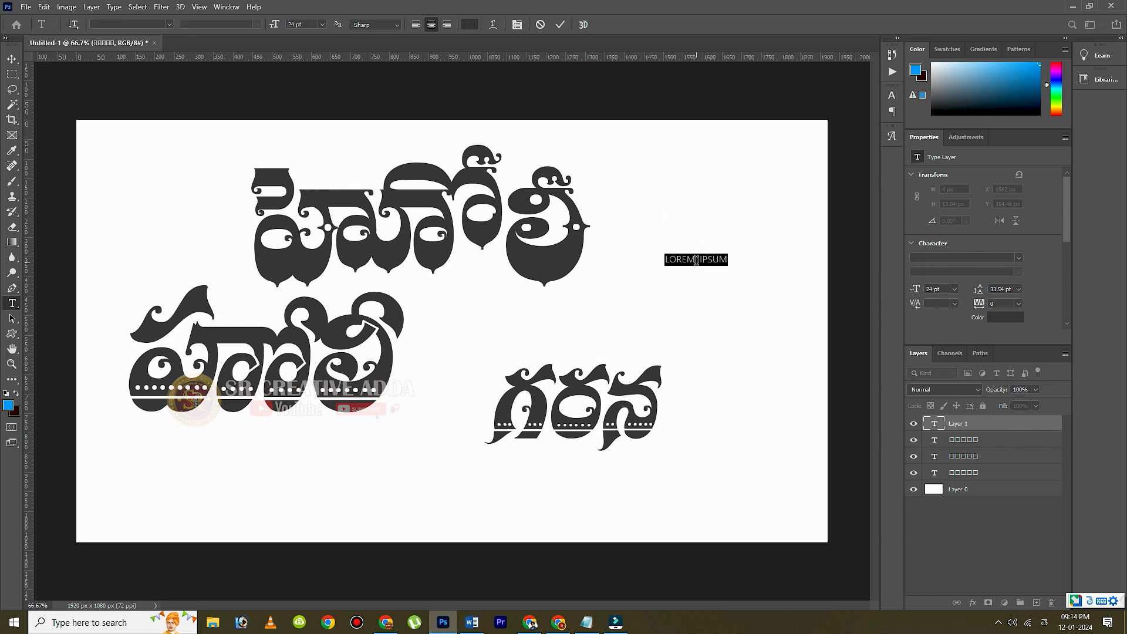
{"action": "type", "text": "p"}
{"action": "left_click", "coordinate": [696, 259]}
{"action": "type", "text": "j"}
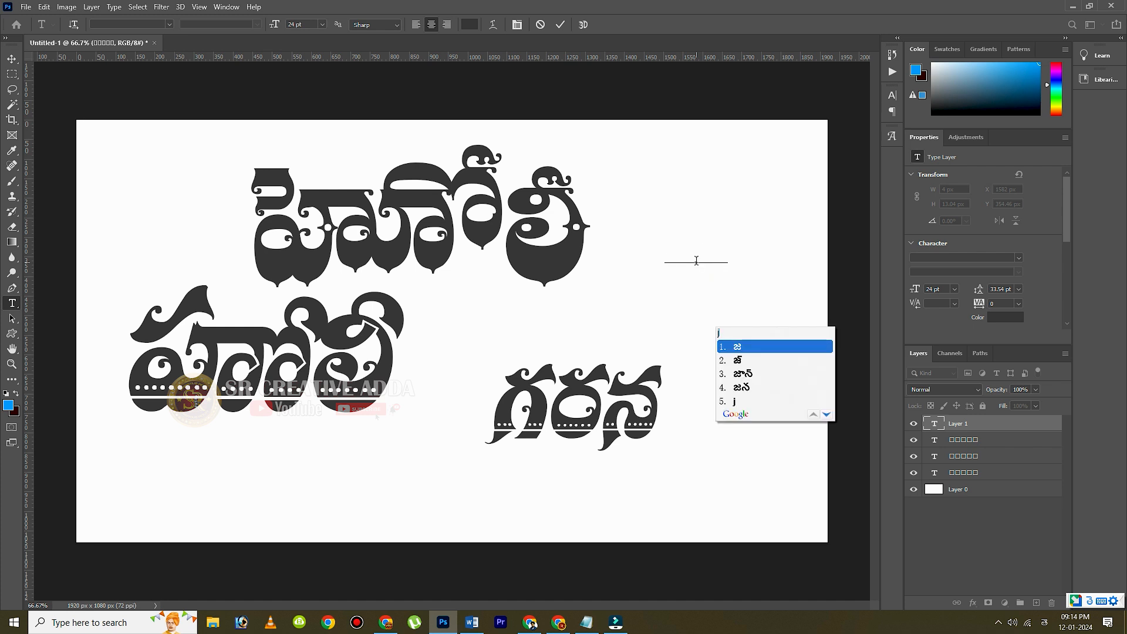
{"action": "key", "text": "BackSpace"}
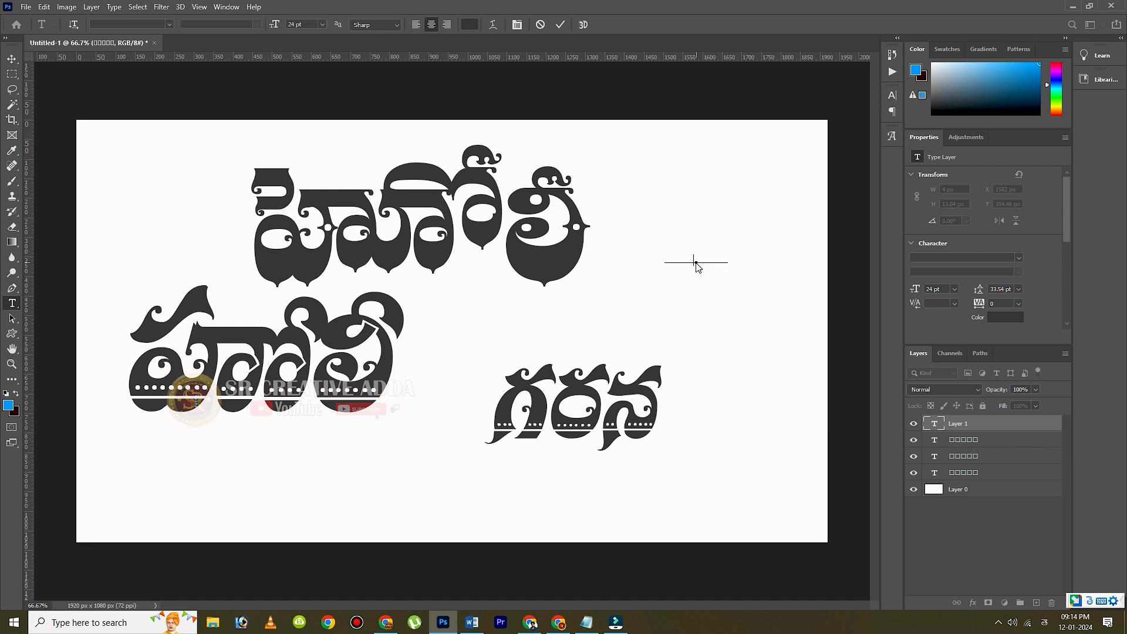
{"action": "key", "text": "super+space"}
{"action": "key", "text": "super+space"}
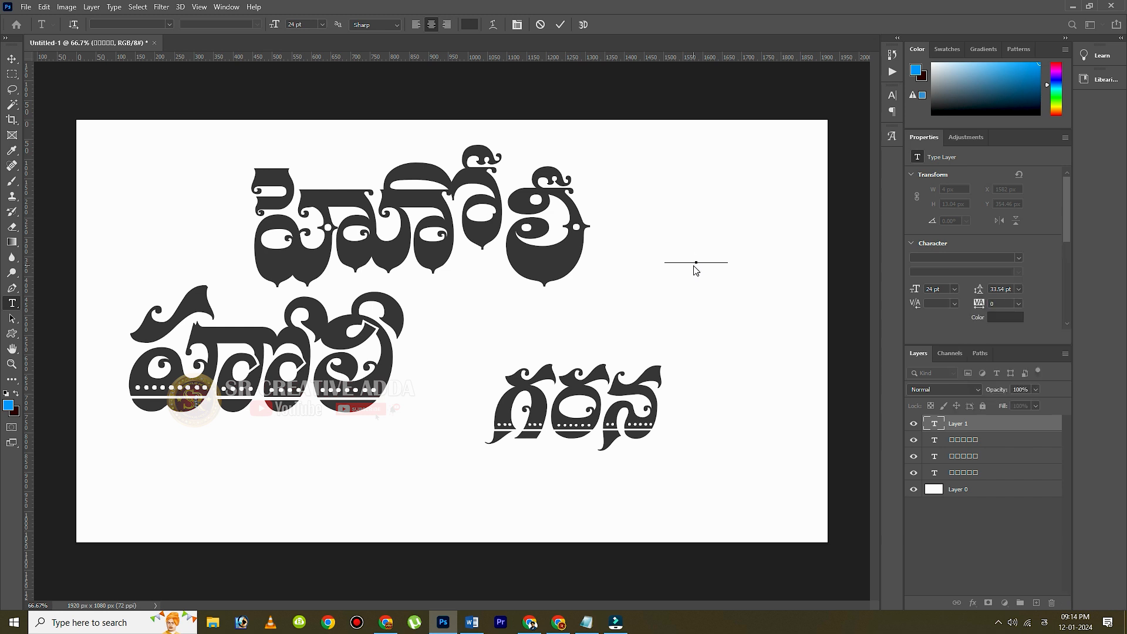
Step: Enter the letter j in the new text layer at about 340 pt and set its font to Anusha
{"action": "type", "text": "j"}
{"action": "key", "text": "ctrl+a"}
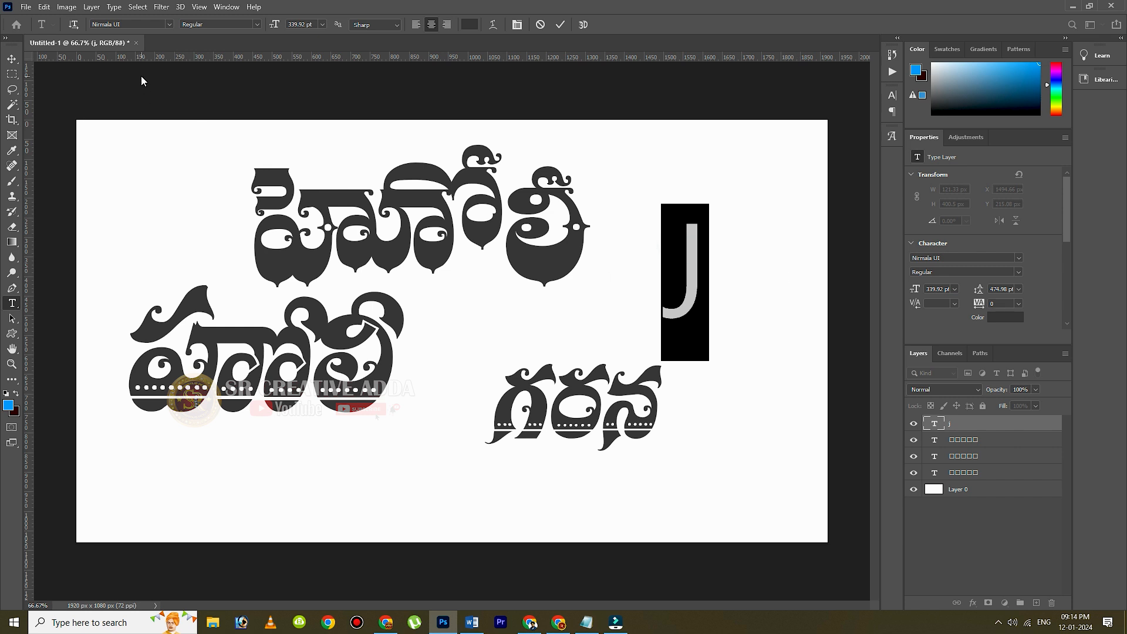
{"action": "left_click", "coordinate": [169, 25]}
{"action": "left_click", "coordinate": [251, 74]}
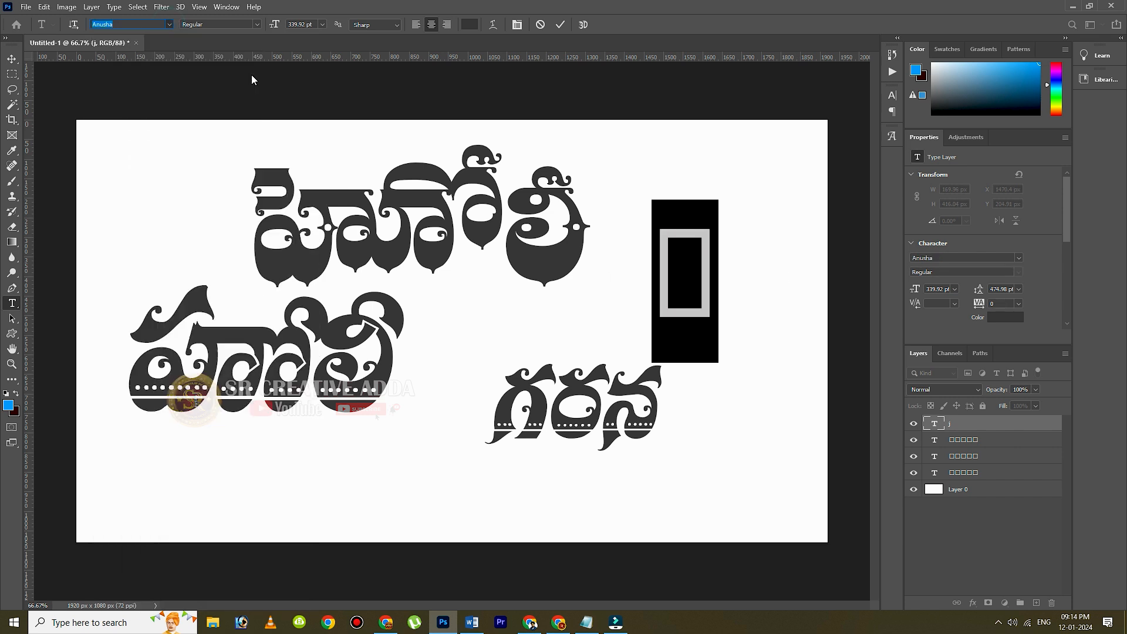
Step: Review the character formatting options such as All Caps, and choose World-Ready Layout for the paragraph
{"action": "left_click", "coordinate": [892, 94]}
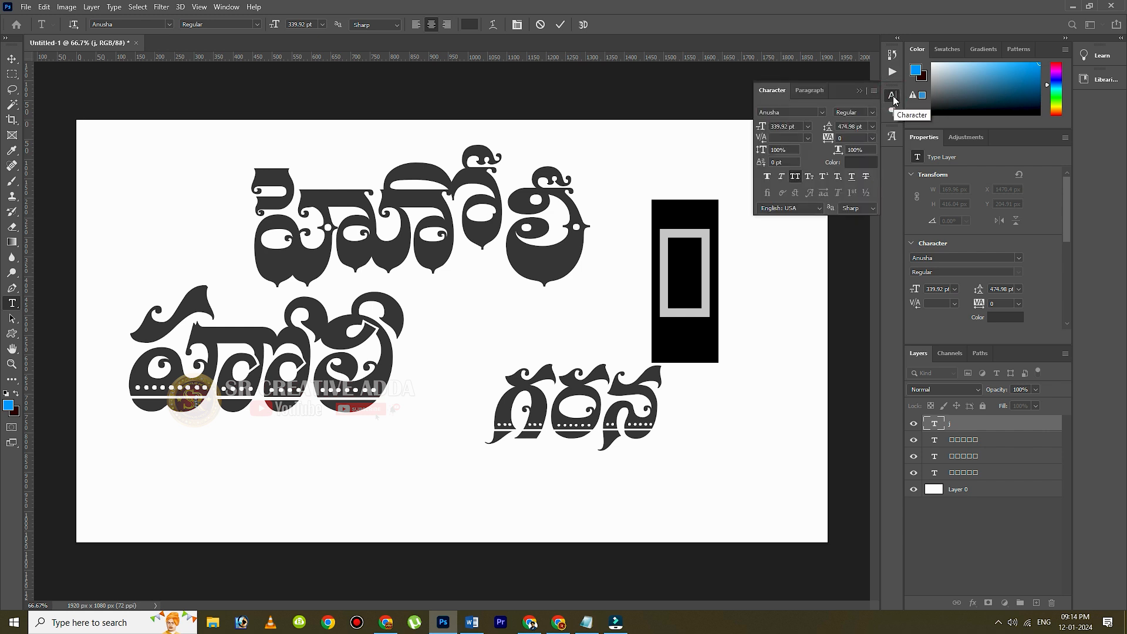
{"action": "left_click", "coordinate": [874, 91]}
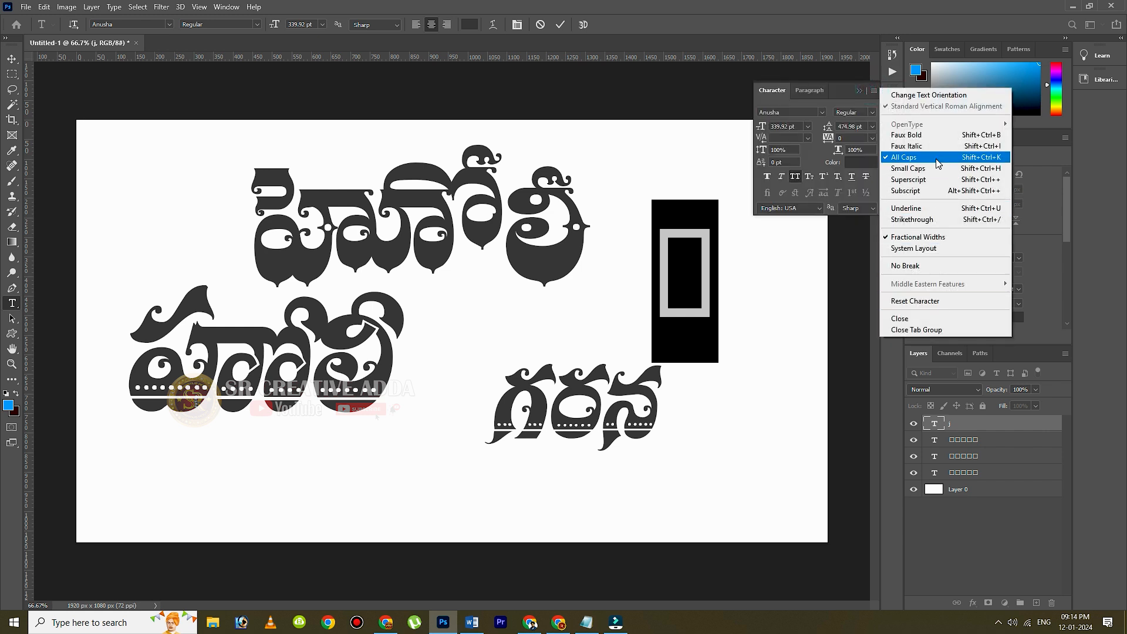
{"action": "left_click", "coordinate": [811, 101]}
{"action": "left_click", "coordinate": [808, 93]}
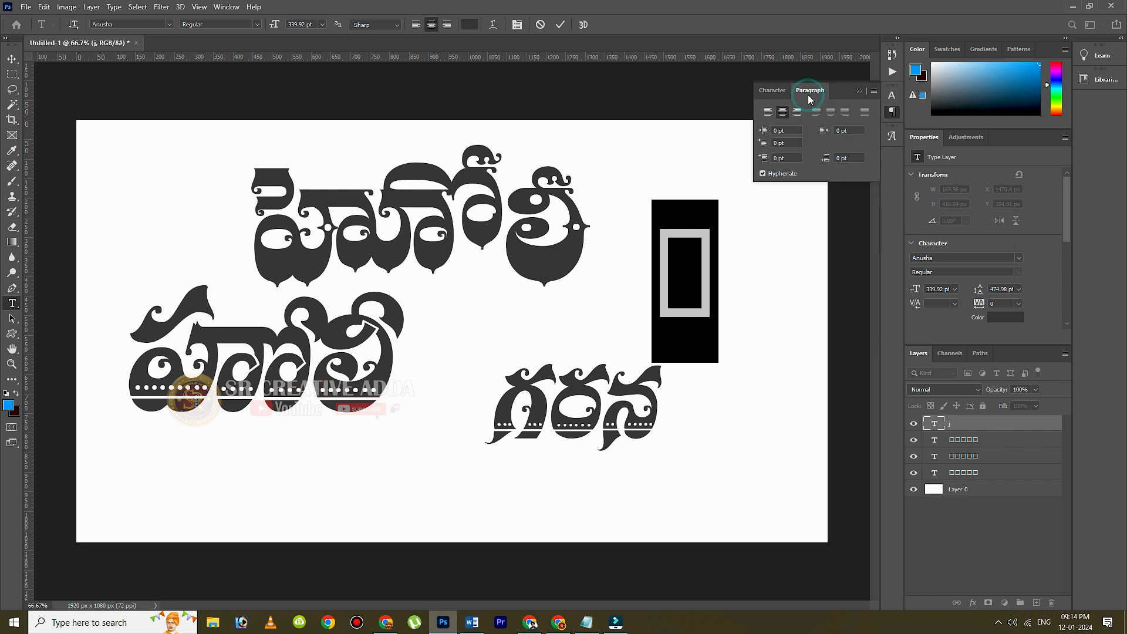
{"action": "left_click", "coordinate": [875, 91]}
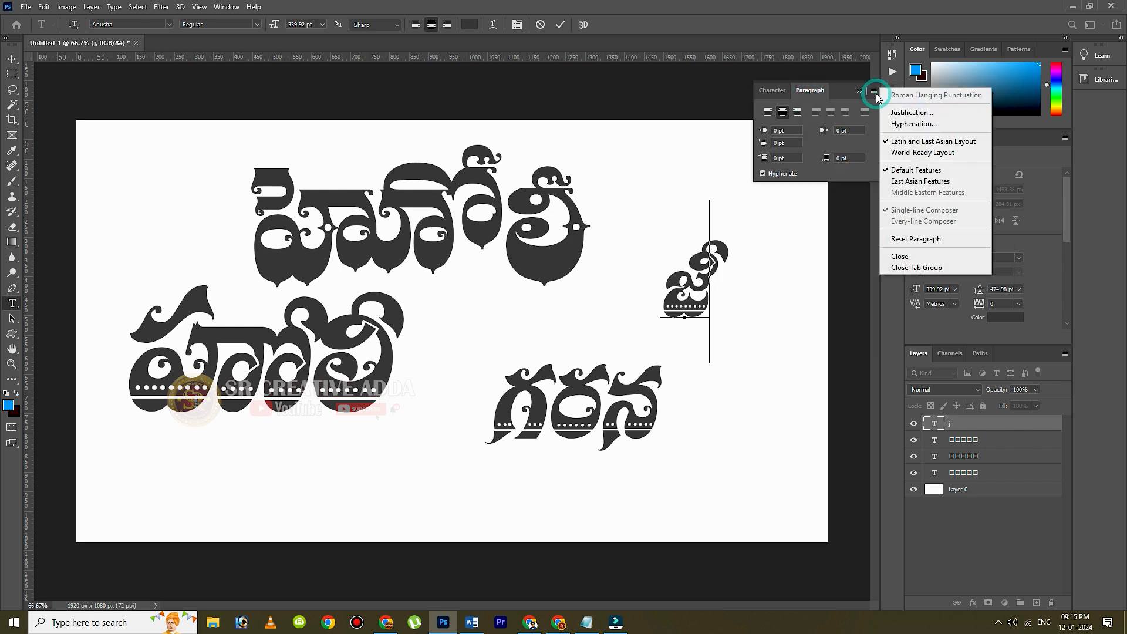
{"action": "left_click", "coordinate": [818, 94]}
{"action": "left_click", "coordinate": [876, 92]}
{"action": "left_click", "coordinate": [902, 149]}
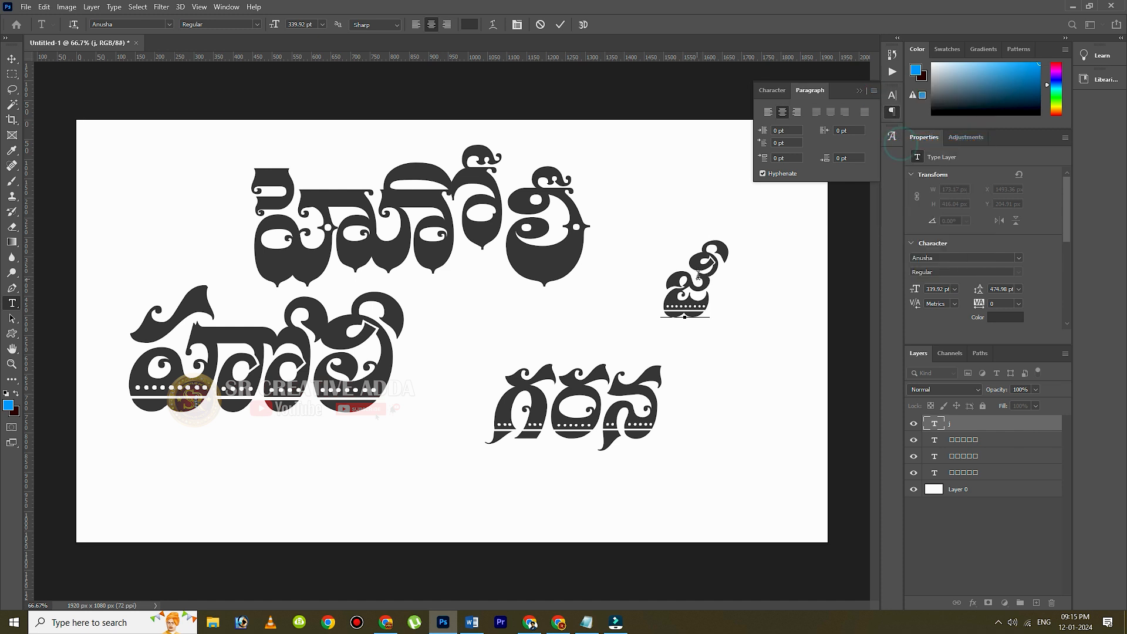
Step: Replace the single glyph with the letter c to produce జ in Anusha, and commit the text
{"action": "key", "text": "BackSpace"}
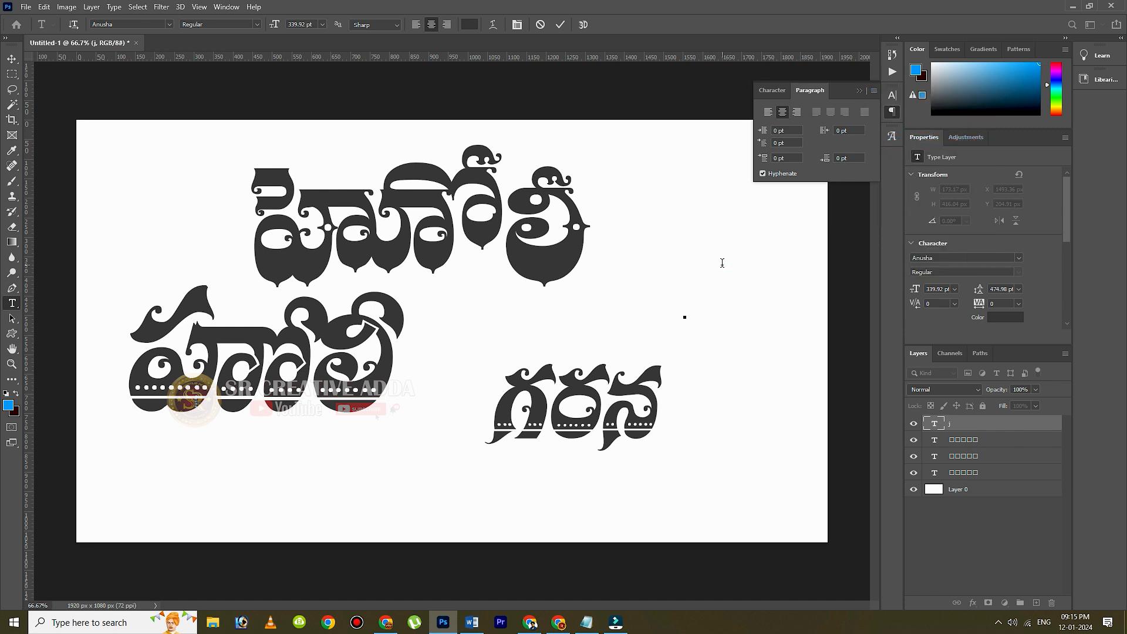
{"action": "type", "text": "j"}
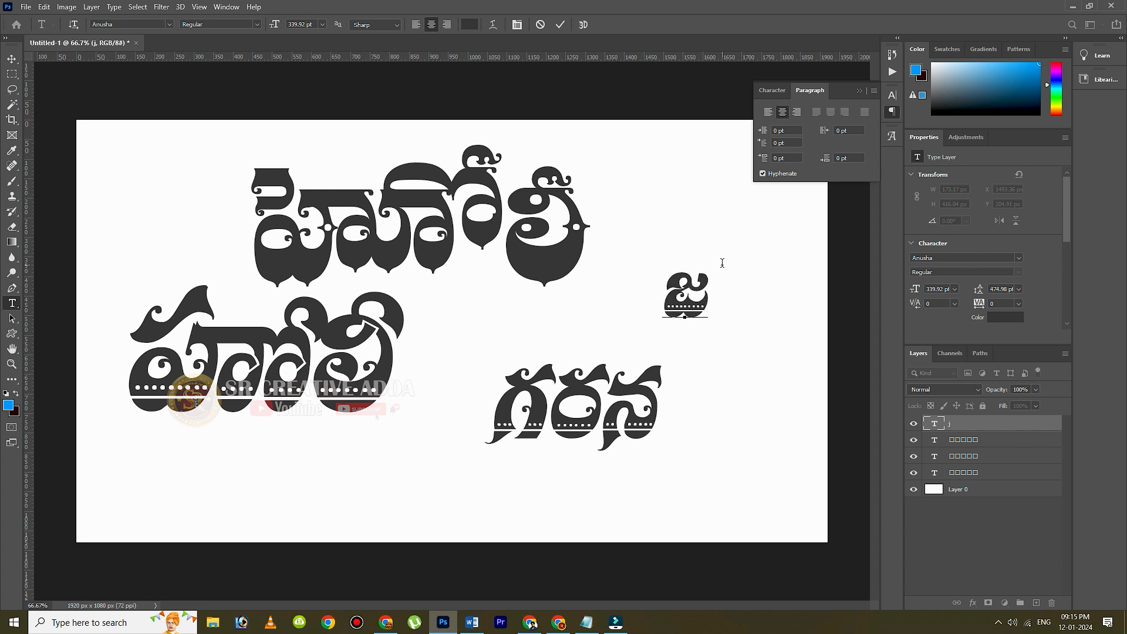
{"action": "left_click", "coordinate": [560, 25]}
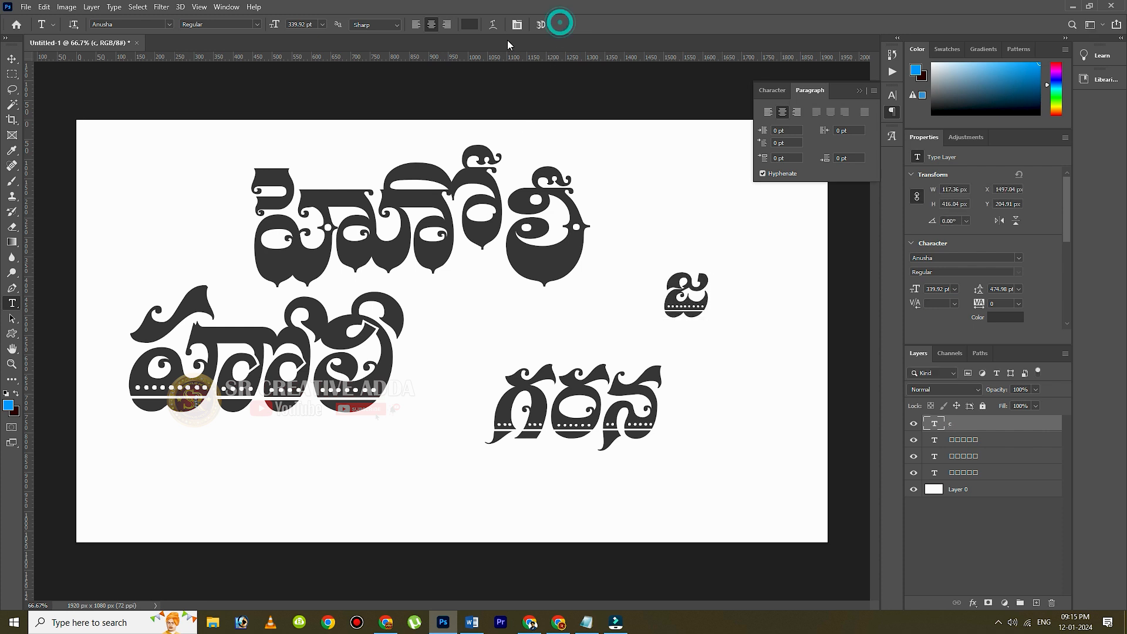
Step: Scale the జ glyph to about 73% and place it directly beneath the ర of గరన to form the conjunct
{"action": "left_click", "coordinate": [14, 59]}
{"action": "key", "text": "ctrl+t"}
{"action": "left_click_drag", "start_coordinate": [709, 199], "coordinate": [682, 293]}
{"action": "left_click_drag", "start_coordinate": [669, 336], "coordinate": [577, 454]}
{"action": "mouse_move", "coordinate": [595, 401]}
{"action": "left_mouse_down"}
{"action": "mouse_move", "coordinate": [615, 337]}
{"action": "mouse_move", "coordinate": [585, 398]}
{"action": "left_mouse_up"}
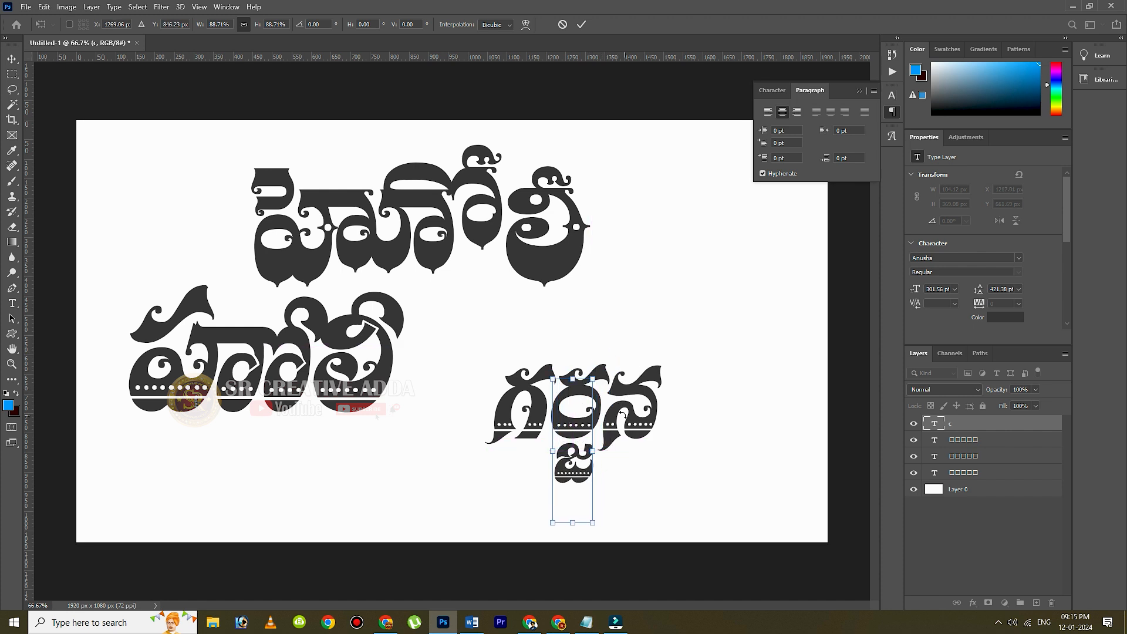
{"action": "left_click_drag", "start_coordinate": [589, 379], "coordinate": [588, 392]}
{"action": "left_click_drag", "start_coordinate": [572, 455], "coordinate": [578, 459]}
{"action": "key", "text": "Left"}
{"action": "key", "text": "Left"}
{"action": "key", "text": "Left"}
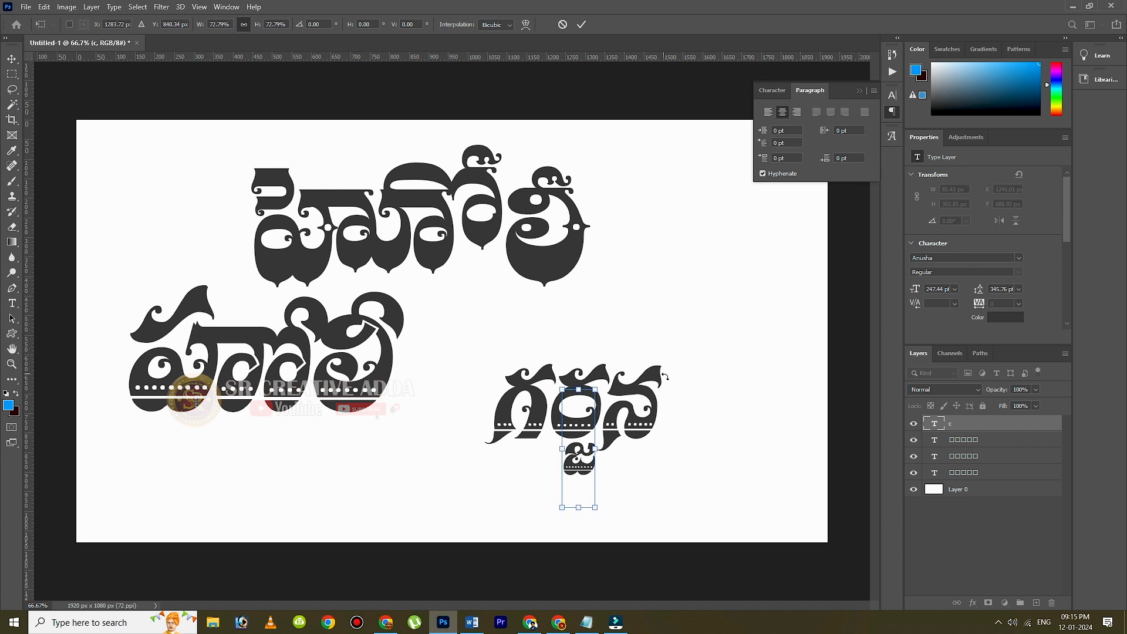
{"action": "left_click", "coordinate": [582, 26]}
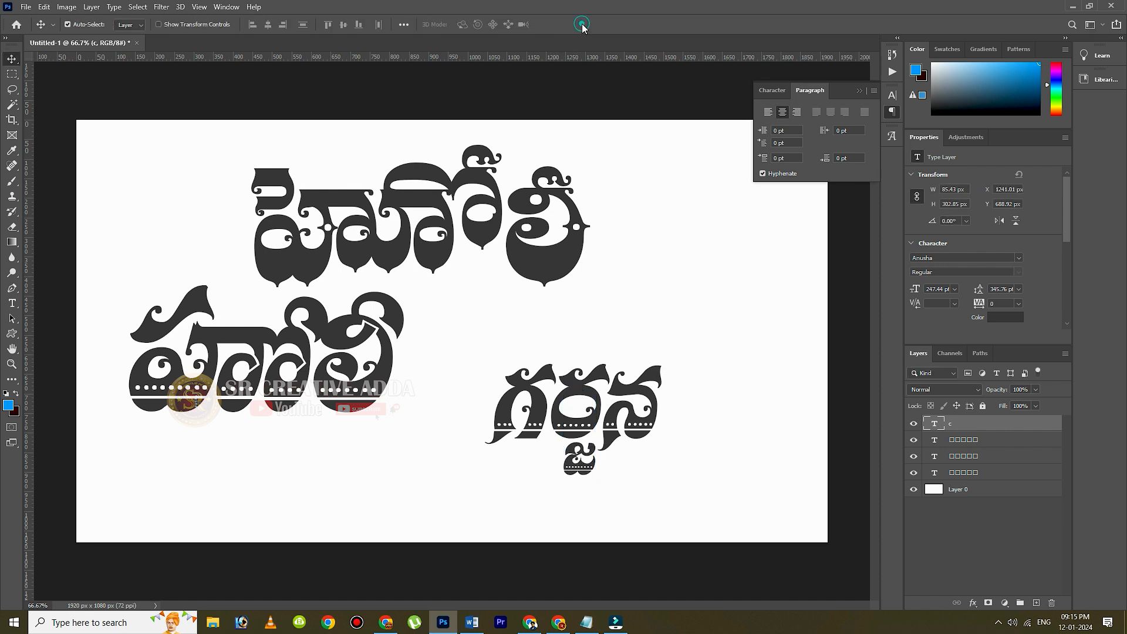
Step: Merge the జ glyph layer with the గరన text layer and move the combined word slightly up and to the left
{"action": "left_click", "coordinate": [913, 439]}
{"action": "left_click", "coordinate": [913, 423]}
{"action": "left_click", "coordinate": [913, 424]}
{"action": "left_click", "coordinate": [981, 441], "text": "ctrl"}
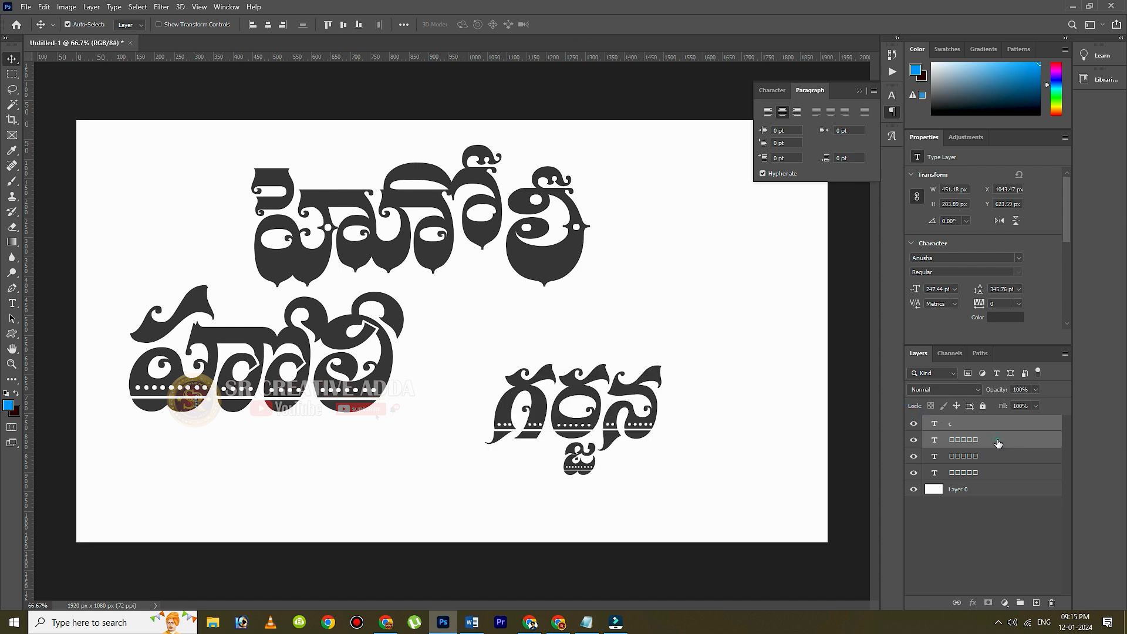
{"action": "key", "text": "ctrl+e"}
{"action": "left_click_drag", "start_coordinate": [599, 390], "coordinate": [638, 329]}
{"action": "key", "text": "ctrl+z"}
{"action": "left_click_drag", "start_coordinate": [638, 420], "coordinate": [610, 389]}
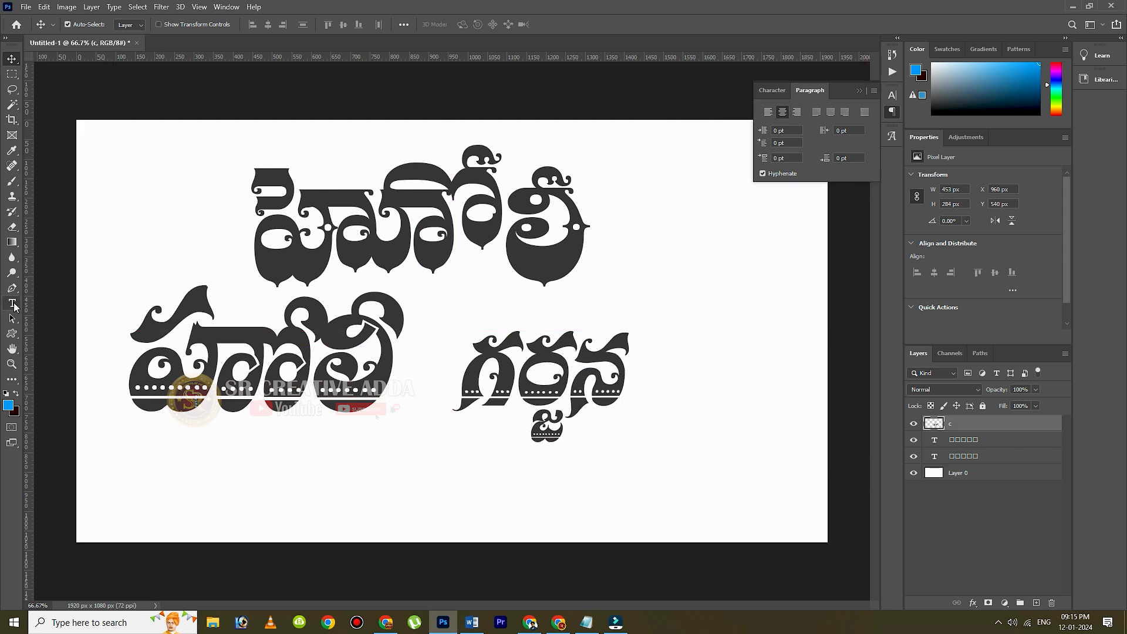
{"action": "left_click", "coordinate": [12, 303]}
{"action": "left_click_drag", "start_coordinate": [457, 235], "coordinate": [550, 51]}
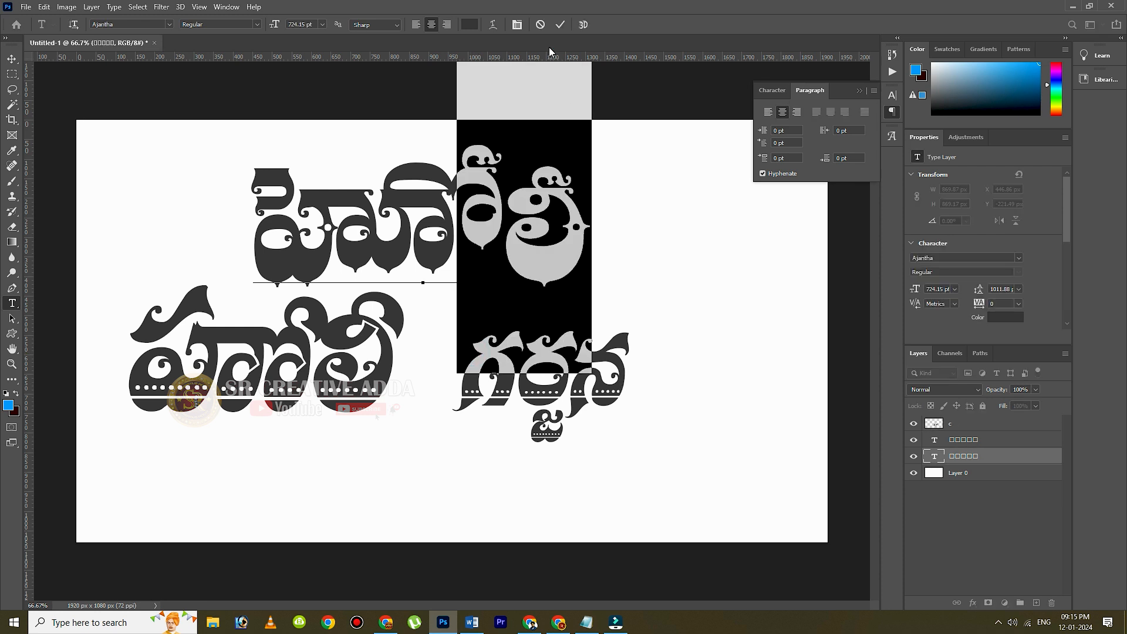
{"action": "left_click", "coordinate": [561, 25]}
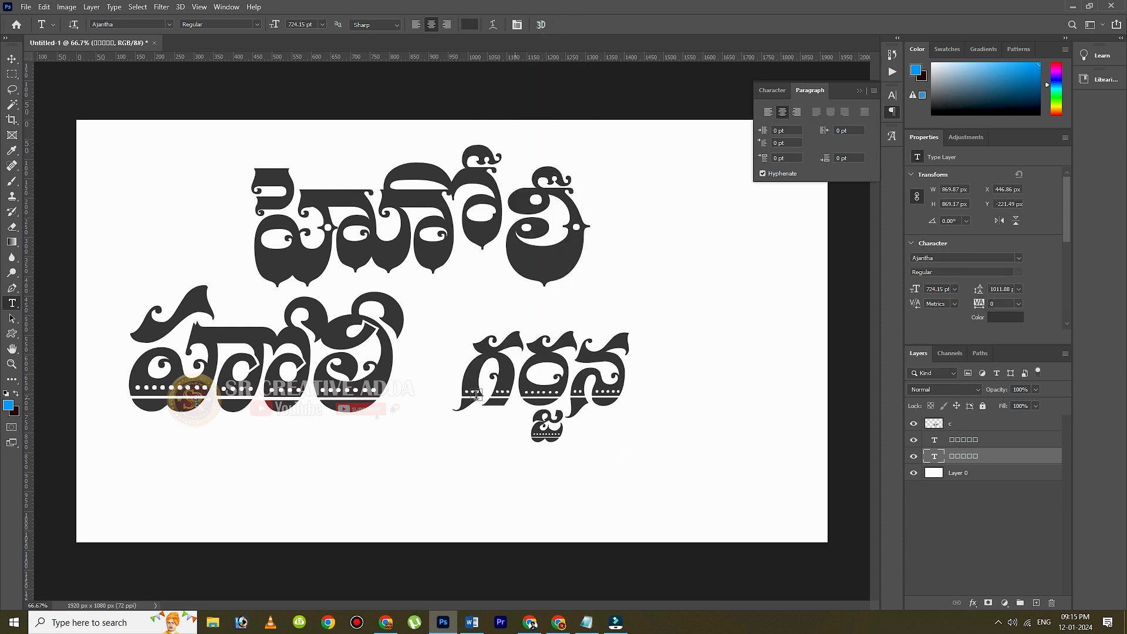
{"action": "double_click", "coordinate": [475, 366]}
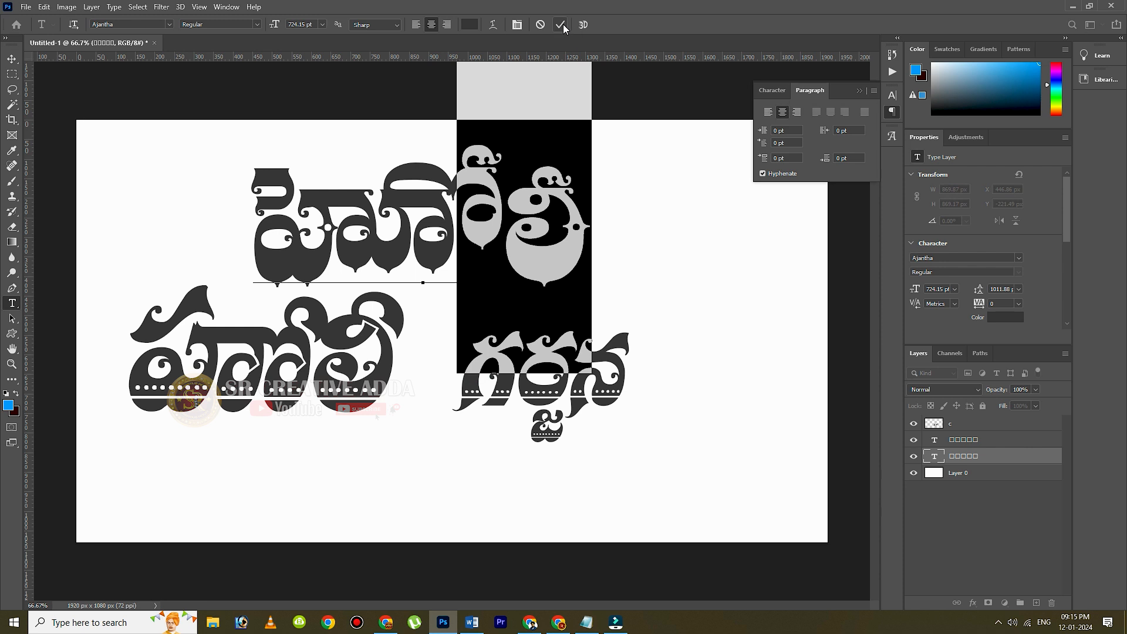
{"action": "left_click", "coordinate": [562, 24]}
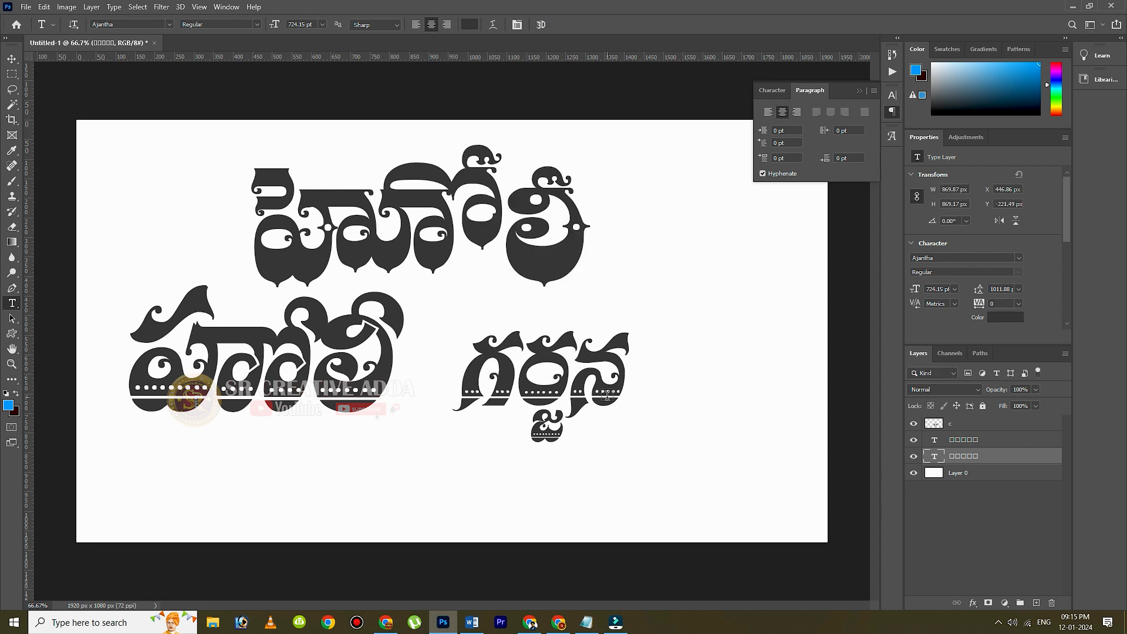
Step: Apply a yellow-to-orange linear Gradient Overlay to the uppermost word, set in Ajantha
{"action": "double_click", "coordinate": [1032, 461]}
{"action": "left_click", "coordinate": [730, 499]}
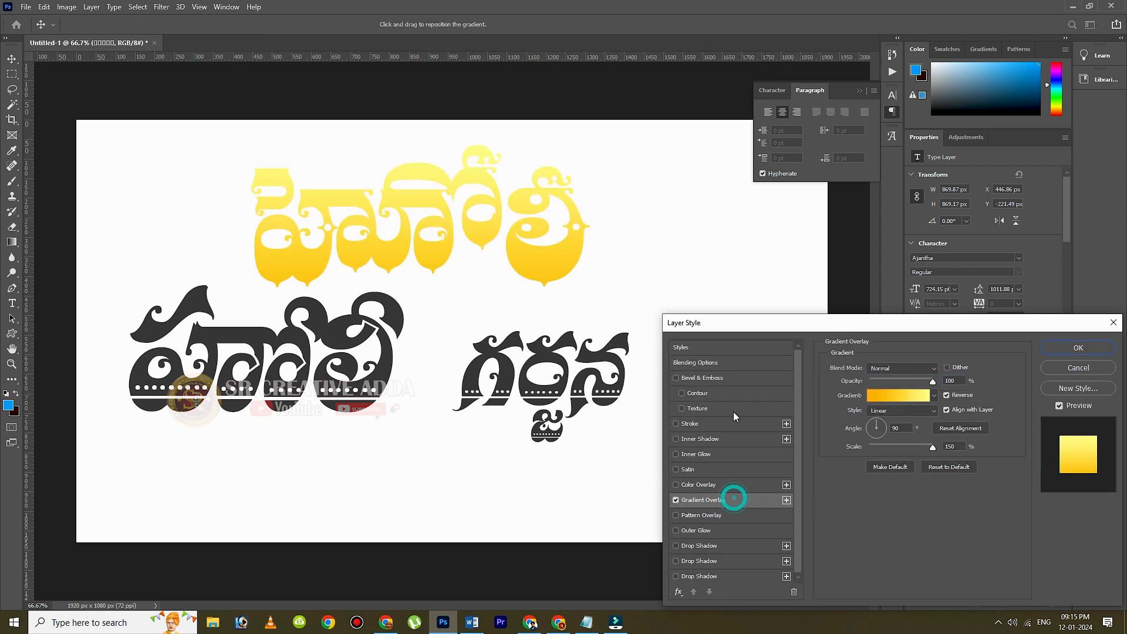
{"action": "left_click", "coordinate": [1077, 350]}
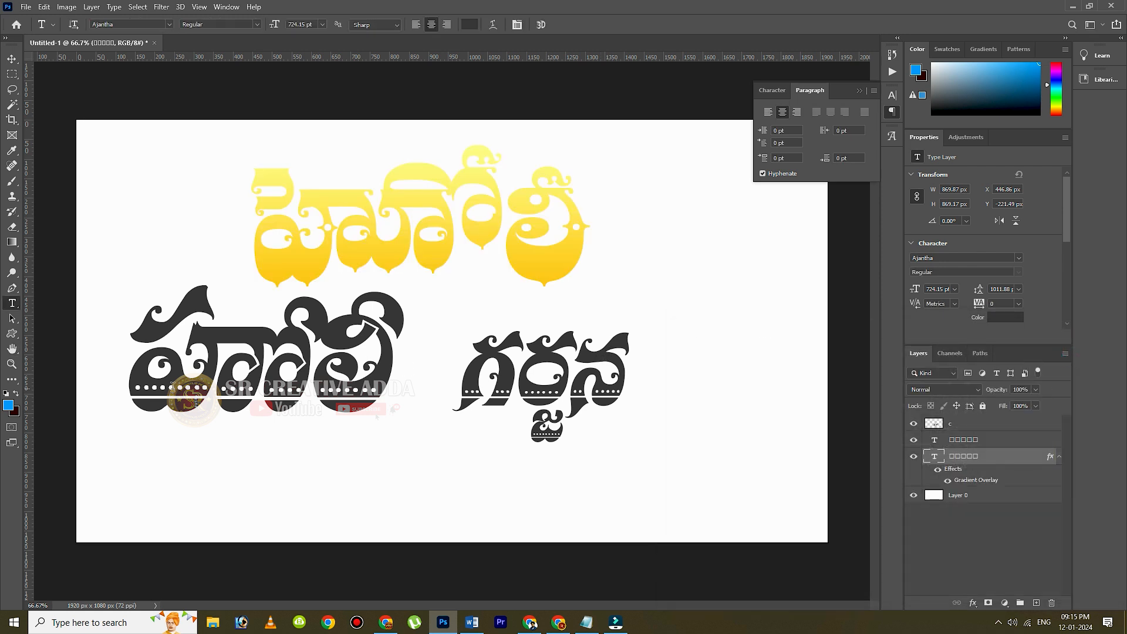
Step: Apply a Gradient Overlay to the merged గర్జన layer using the magenta-to-dark-purple preset
{"action": "left_click", "coordinate": [11, 59]}
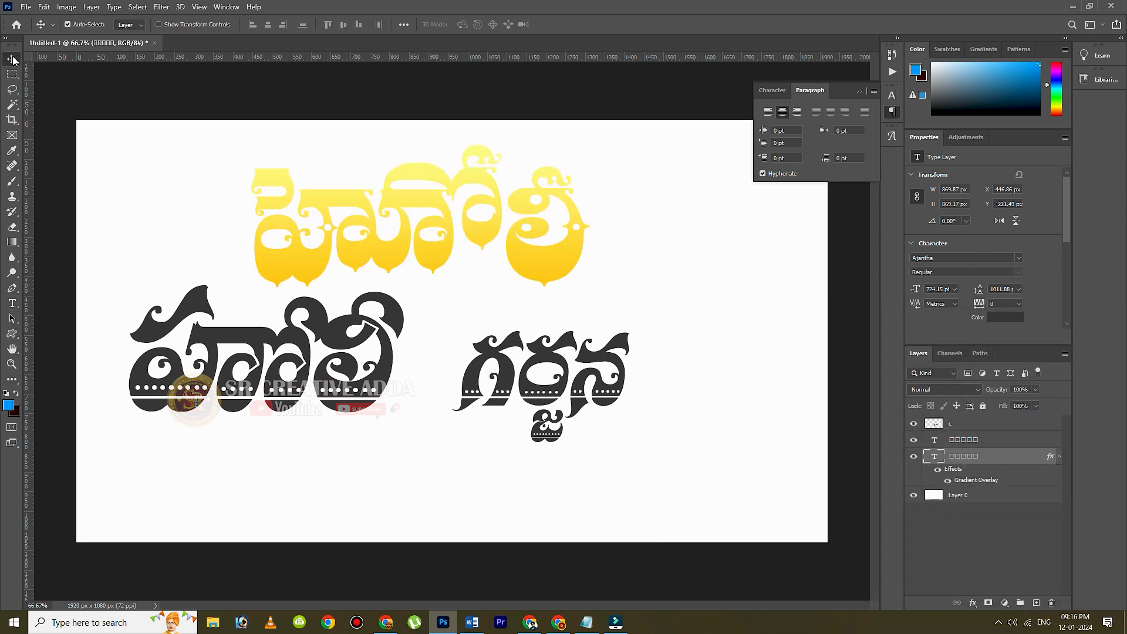
{"action": "left_click", "coordinate": [538, 384]}
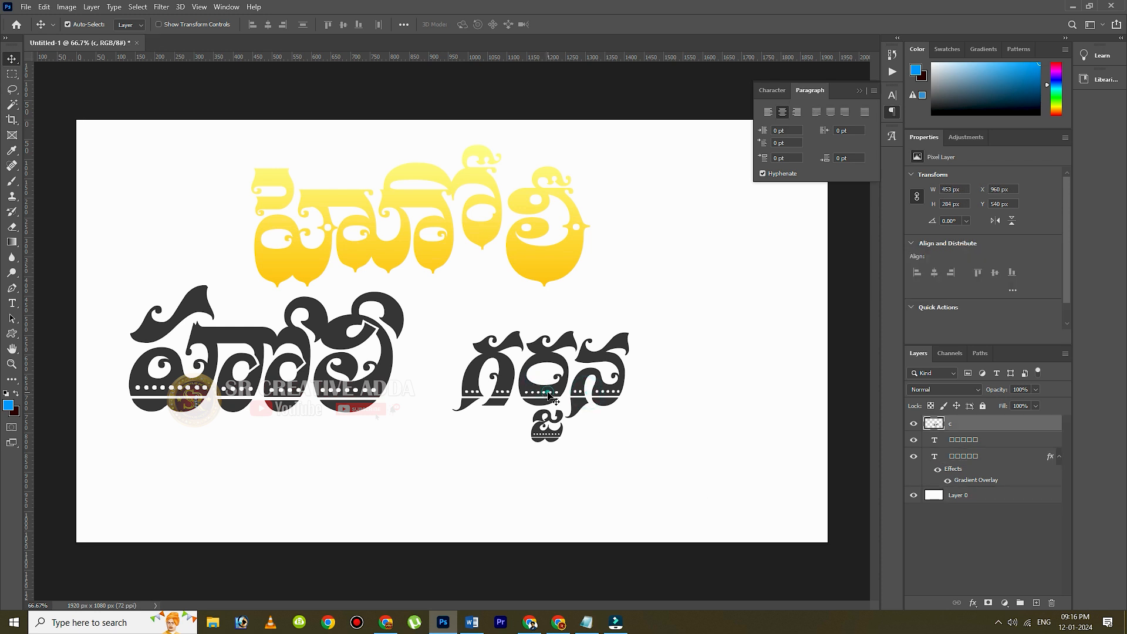
{"action": "double_click", "coordinate": [1036, 424]}
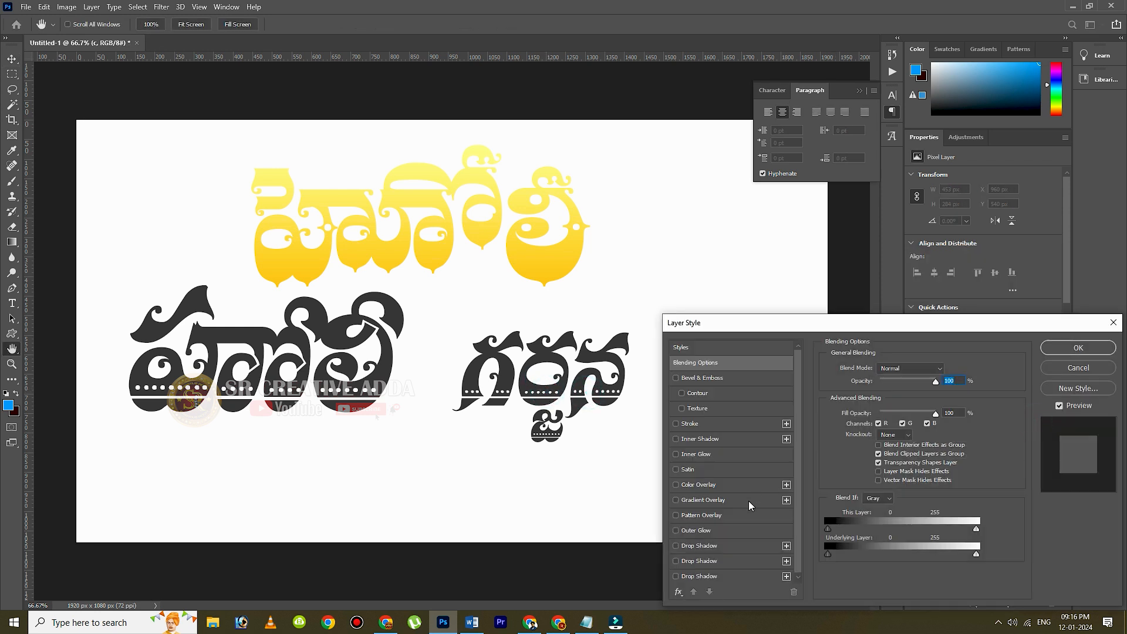
{"action": "left_click", "coordinate": [703, 500]}
{"action": "left_click", "coordinate": [910, 395]}
{"action": "scroll", "coordinate": [822, 147], "scroll_direction": "down", "scroll_amount": 3}
{"action": "scroll", "coordinate": [826, 158], "scroll_direction": "down", "scroll_amount": 5}
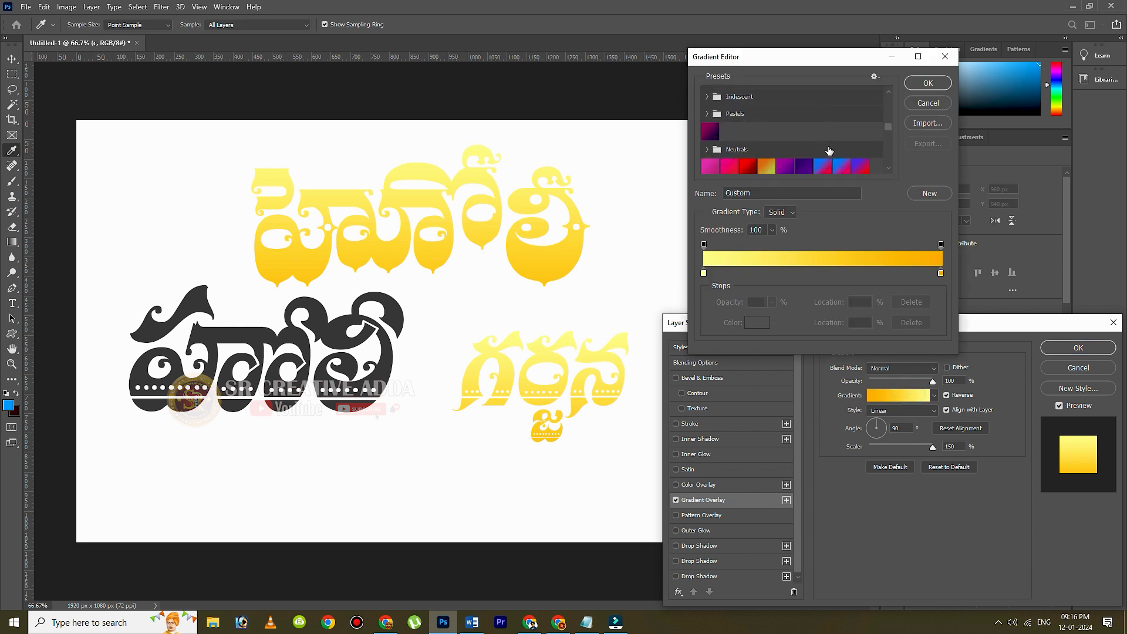
{"action": "left_click", "coordinate": [716, 135]}
{"action": "left_click", "coordinate": [927, 83]}
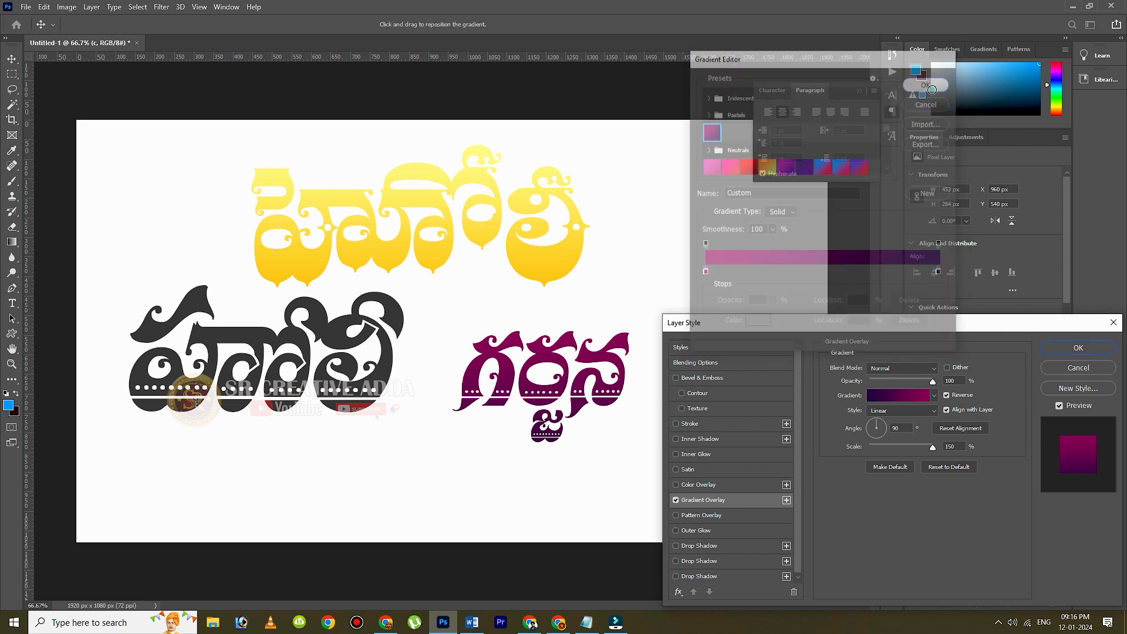
{"action": "left_click", "coordinate": [1078, 348]}
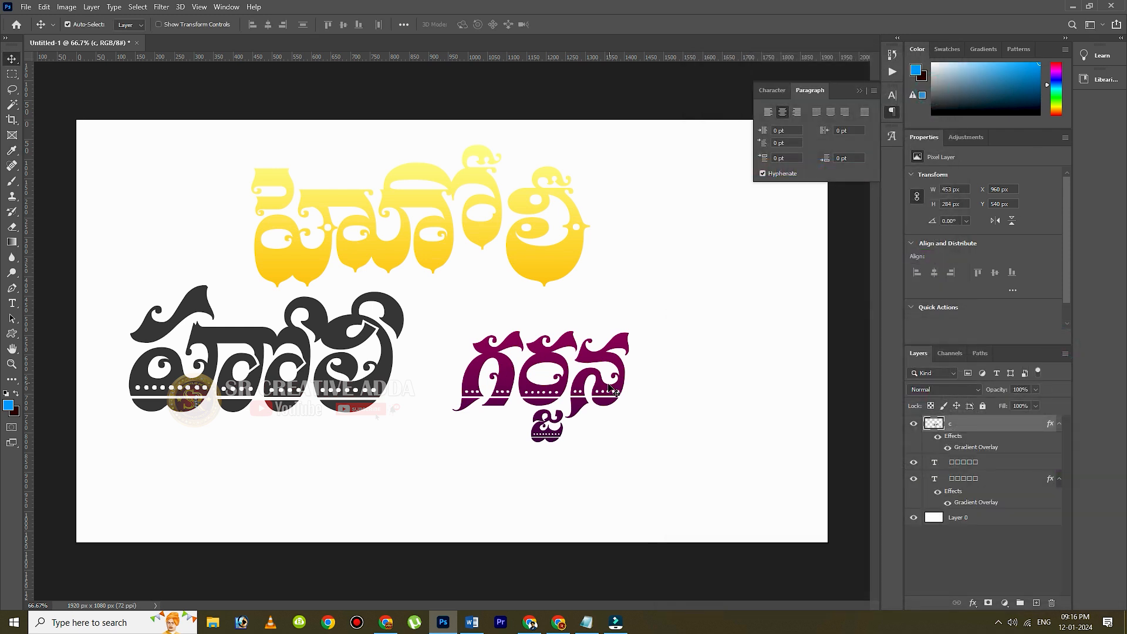
Step: Shift the Anusha హోలీ word slightly down and give it a Gradient Overlay with the red-to-orange preset
{"action": "left_click_drag", "start_coordinate": [194, 372], "coordinate": [204, 394]}
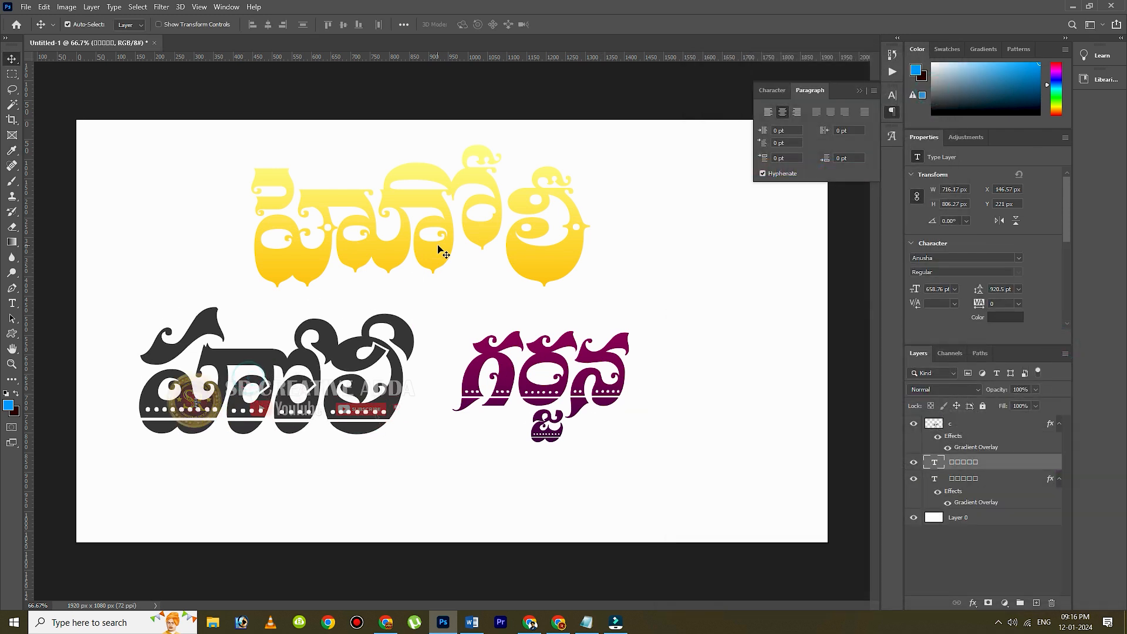
{"action": "left_click", "coordinate": [370, 419]}
{"action": "double_click", "coordinate": [1021, 463]}
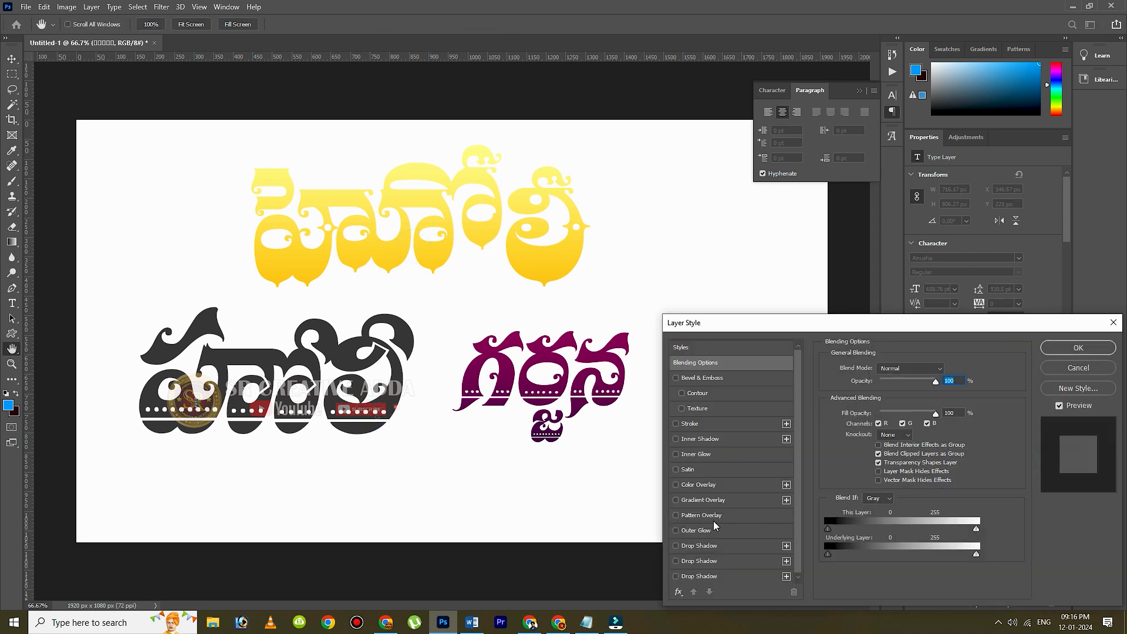
{"action": "left_click", "coordinate": [724, 501]}
{"action": "left_click", "coordinate": [906, 396]}
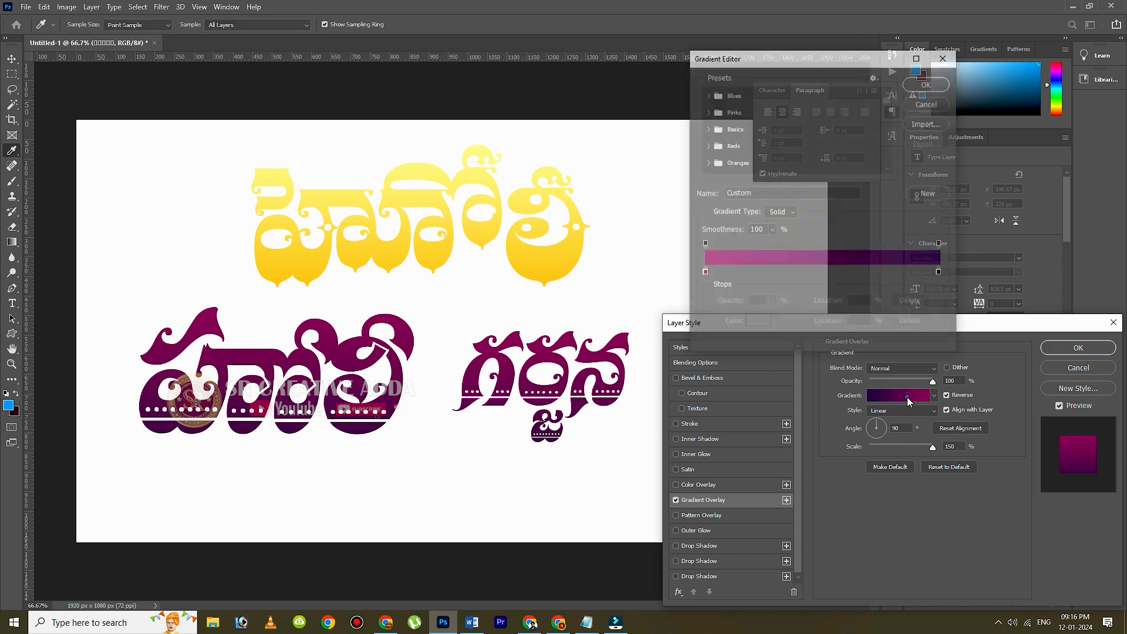
{"action": "scroll", "coordinate": [801, 151], "scroll_direction": "down", "scroll_amount": 8}
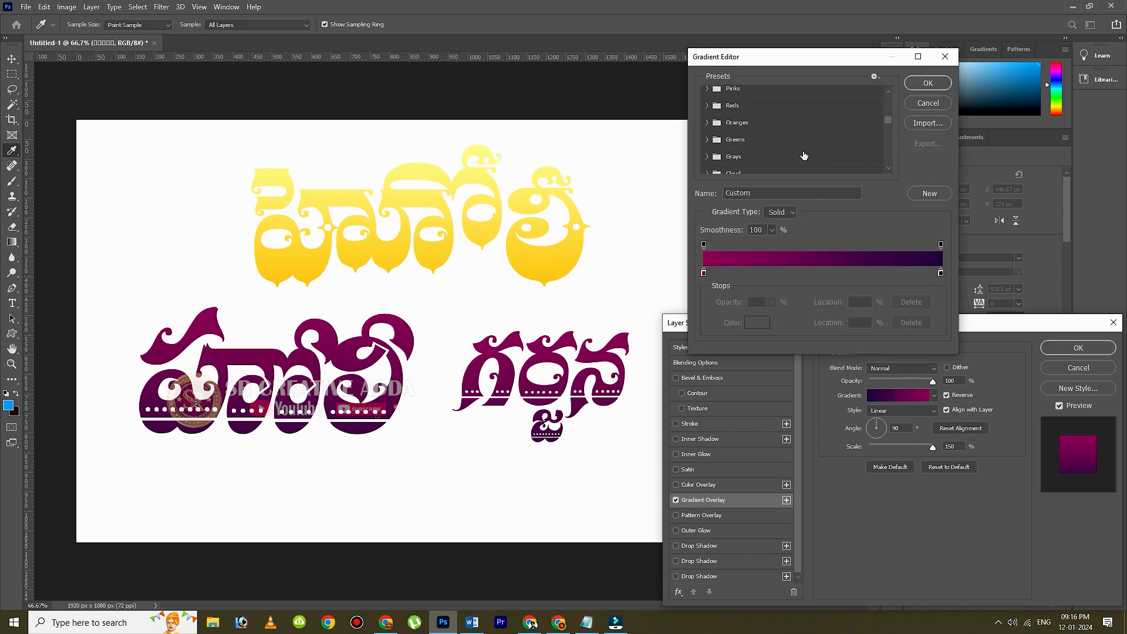
{"action": "scroll", "coordinate": [804, 155], "scroll_direction": "down", "scroll_amount": 2}
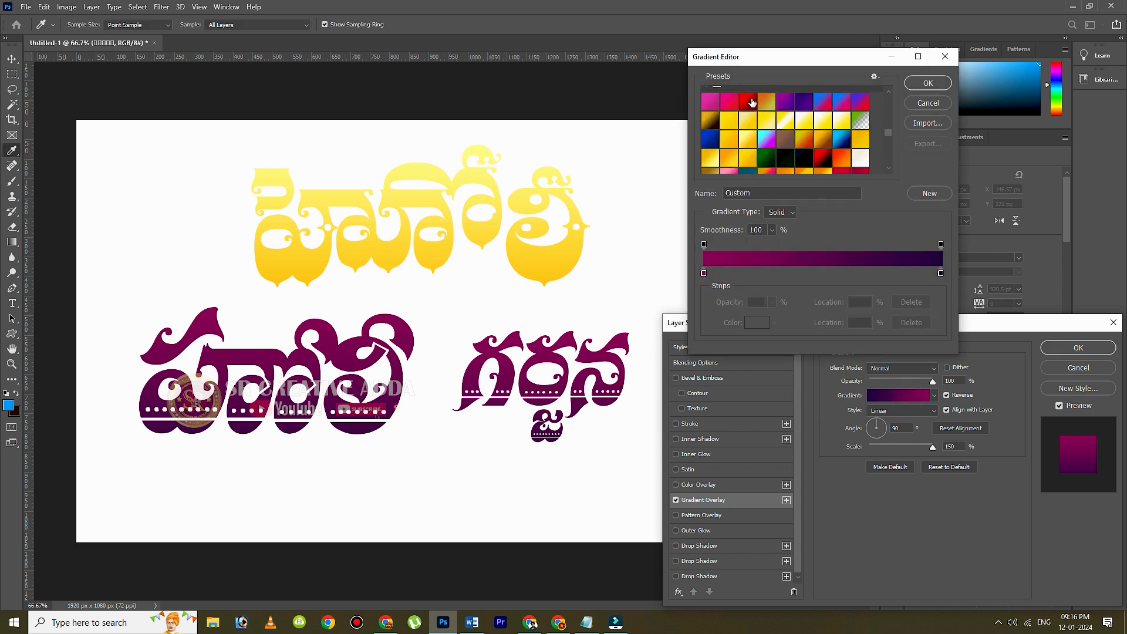
{"action": "left_click", "coordinate": [749, 102]}
{"action": "scroll", "coordinate": [761, 157], "scroll_direction": "down", "scroll_amount": 2}
{"action": "left_click", "coordinate": [840, 127]}
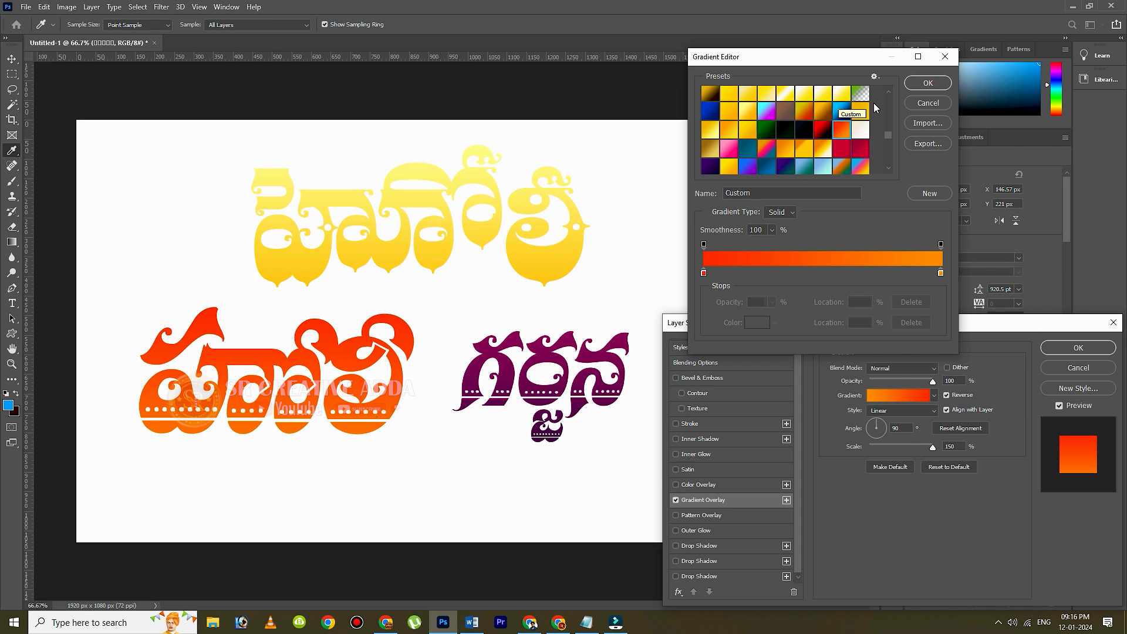
{"action": "left_click", "coordinate": [928, 83]}
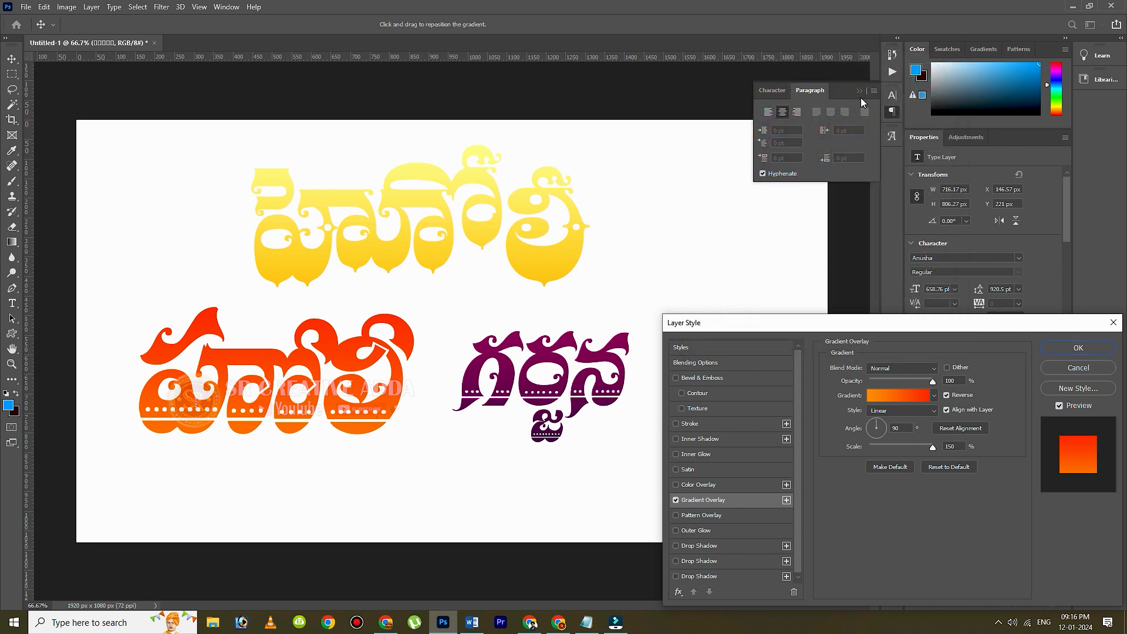
{"action": "left_click", "coordinate": [1070, 349]}
Step: Arrange the three coloured words in a stacked column on the canvas's left half, yellow above red-orange above purple
{"action": "left_click_drag", "start_coordinate": [432, 238], "coordinate": [283, 222]}
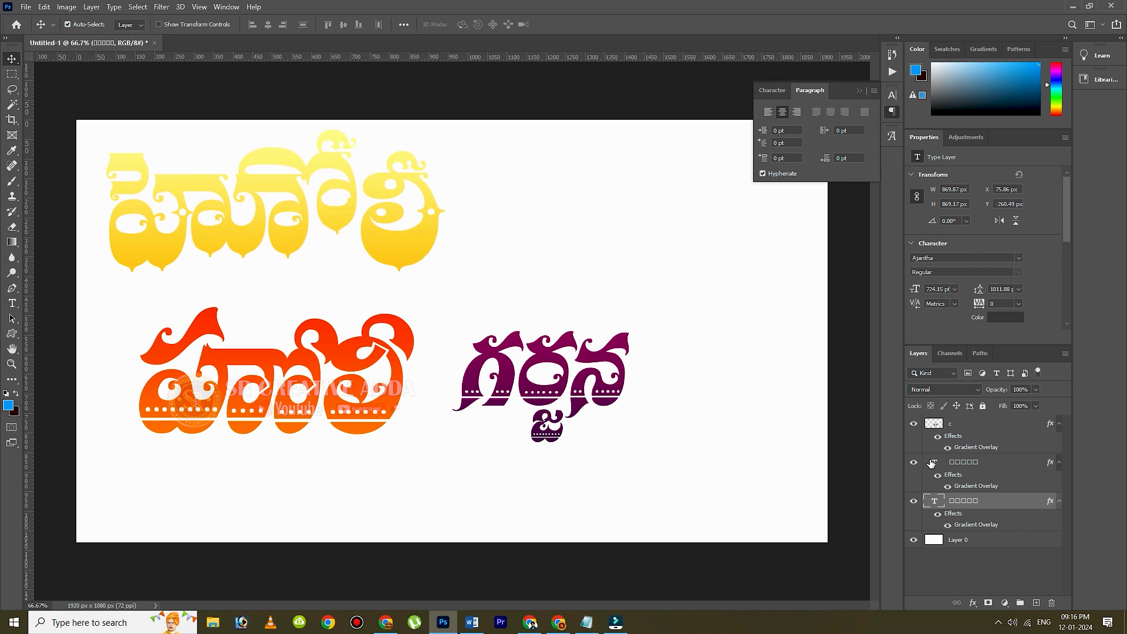
{"action": "left_click_drag", "start_coordinate": [360, 413], "coordinate": [358, 379]}
{"action": "left_click_drag", "start_coordinate": [543, 389], "coordinate": [262, 480]}
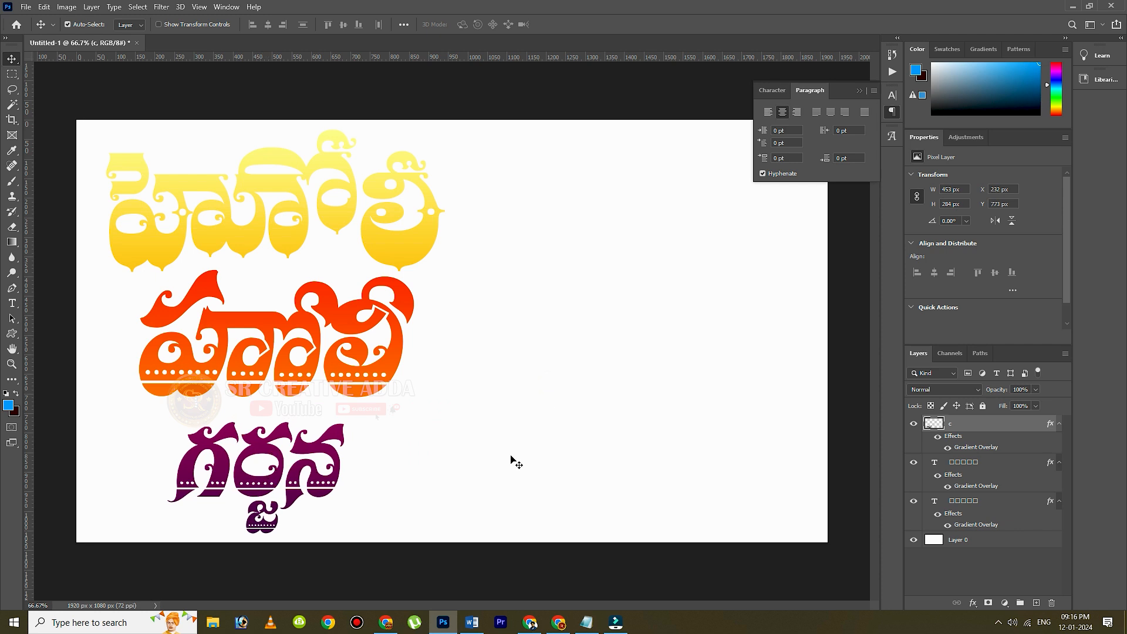
Step: Switch to the Unicode to Non-Unicode Font Converter in the browser and enter పేరంటం as the Unicode text
{"action": "left_click", "coordinate": [558, 622]}
{"action": "type", "text": "pera"}
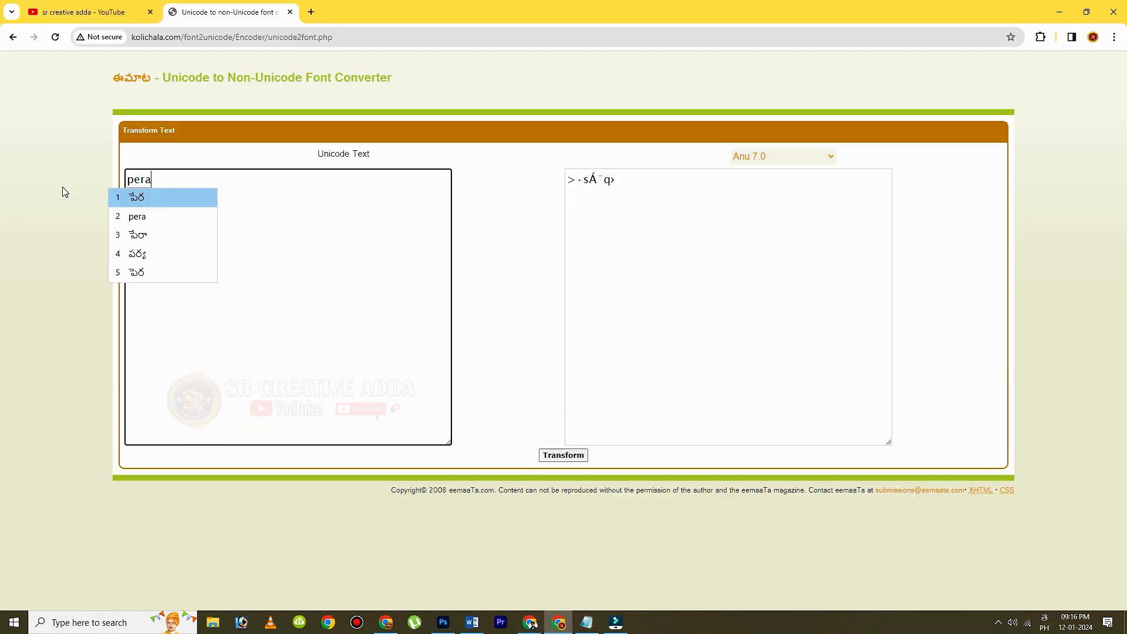
{"action": "type", "text": "natam"}
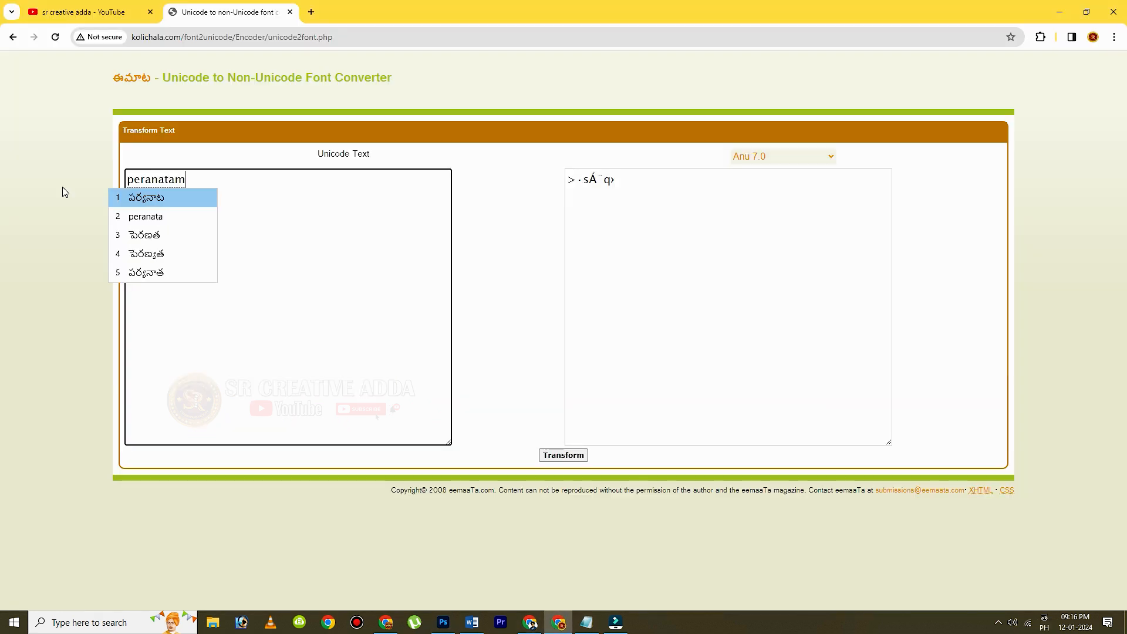
{"action": "key", "text": "BackSpace"}
{"action": "key", "text": "BackSpace"}
{"action": "key", "text": "BackSpace"}
{"action": "key", "text": "BackSpace"}
{"action": "type", "text": "tam"}
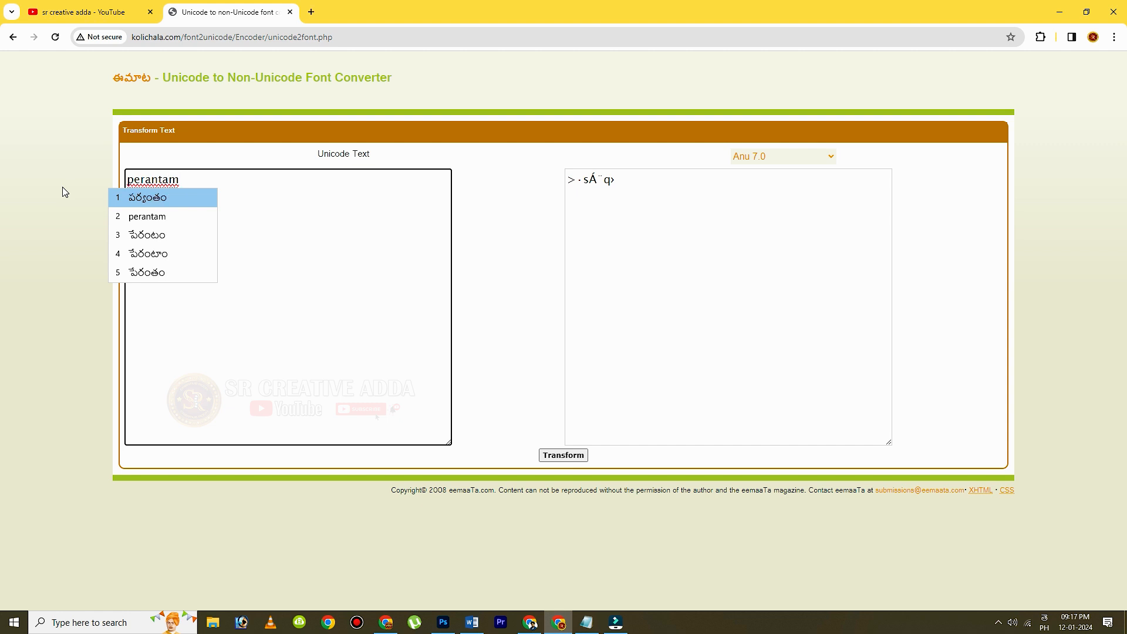
{"action": "key", "text": "Down"}
{"action": "key", "text": "Down"}
{"action": "key", "text": "space"}
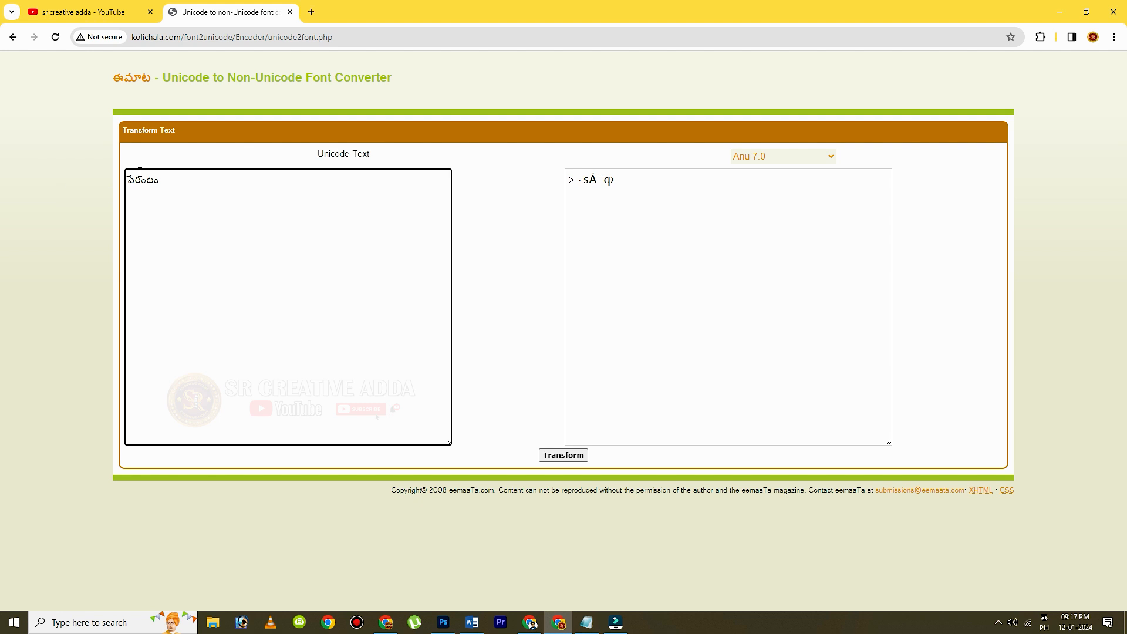
Step: Transform పేరంటం to Anu 7.0, copy the output and paste it over the existing word in the Word document
{"action": "left_click", "coordinate": [563, 455]}
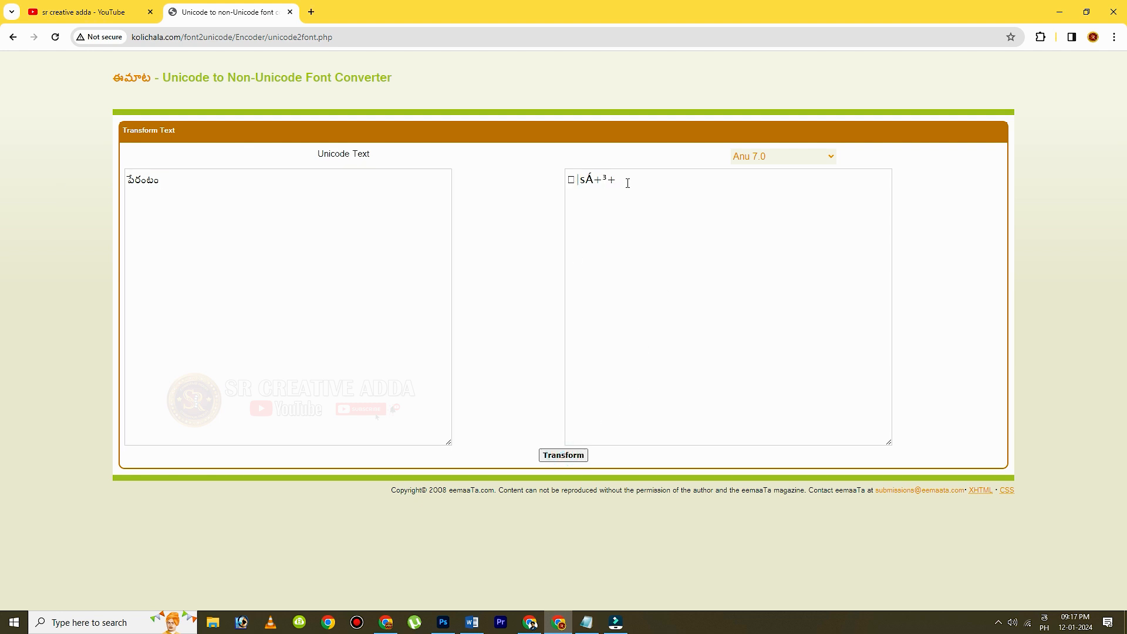
{"action": "left_click_drag", "start_coordinate": [626, 179], "coordinate": [541, 187]}
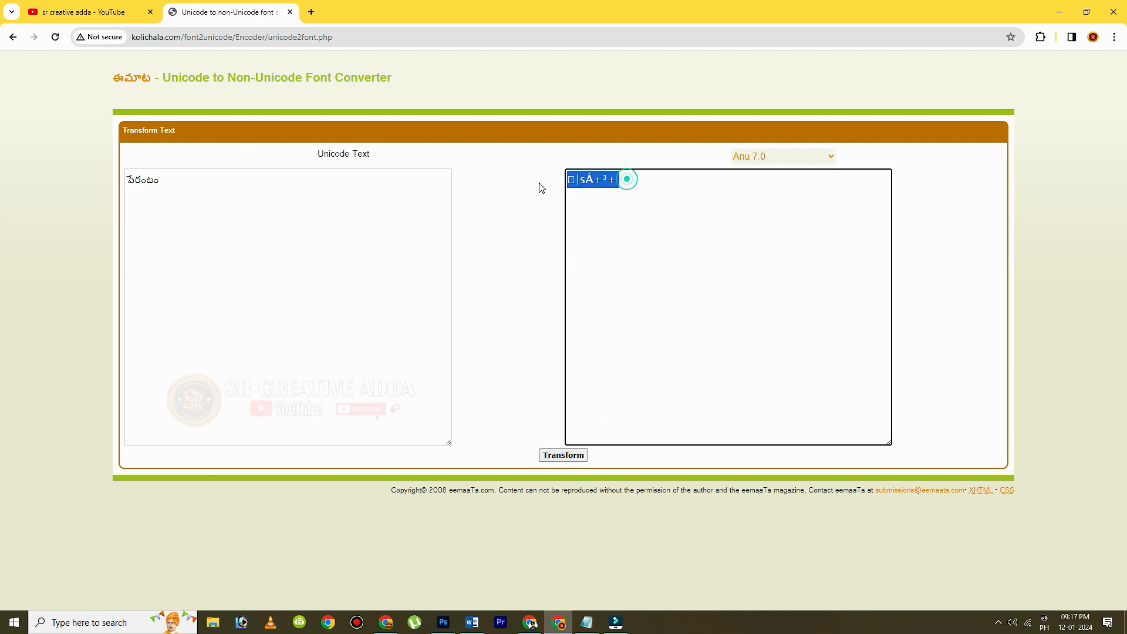
{"action": "left_click", "coordinate": [441, 624]}
{"action": "left_click", "coordinate": [471, 623]}
{"action": "key", "text": "ctrl+a"}
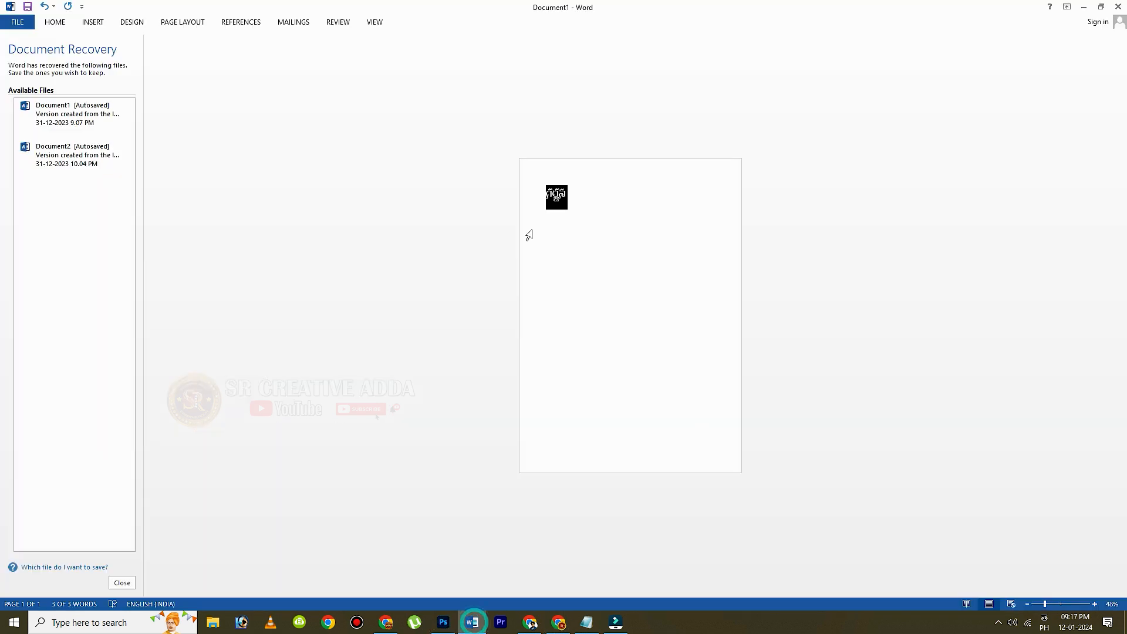
{"action": "key", "text": "ctrl+v"}
{"action": "left_click_drag", "start_coordinate": [585, 196], "coordinate": [544, 200]}
{"action": "key", "text": "ctrl+v"}
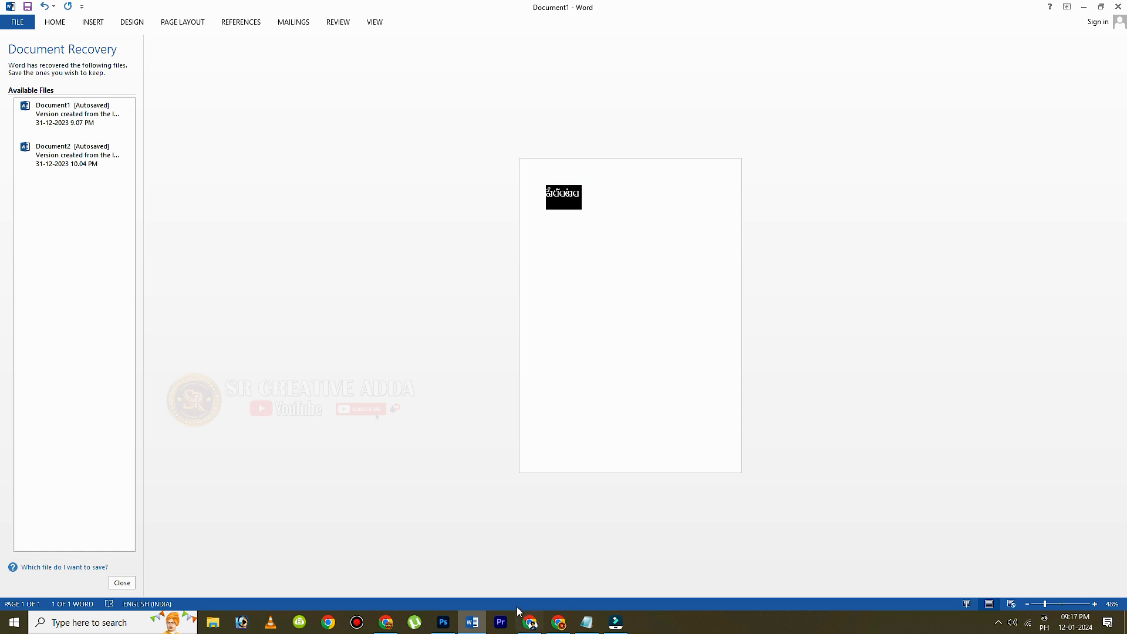
Step: Switch to Photoshop and paste the converted పేరంటం into a new text layer beside the red-orange word
{"action": "left_click", "coordinate": [443, 622]}
{"action": "left_click", "coordinate": [12, 303]}
{"action": "left_click", "coordinate": [446, 395]}
{"action": "key", "text": "ctrl+v"}
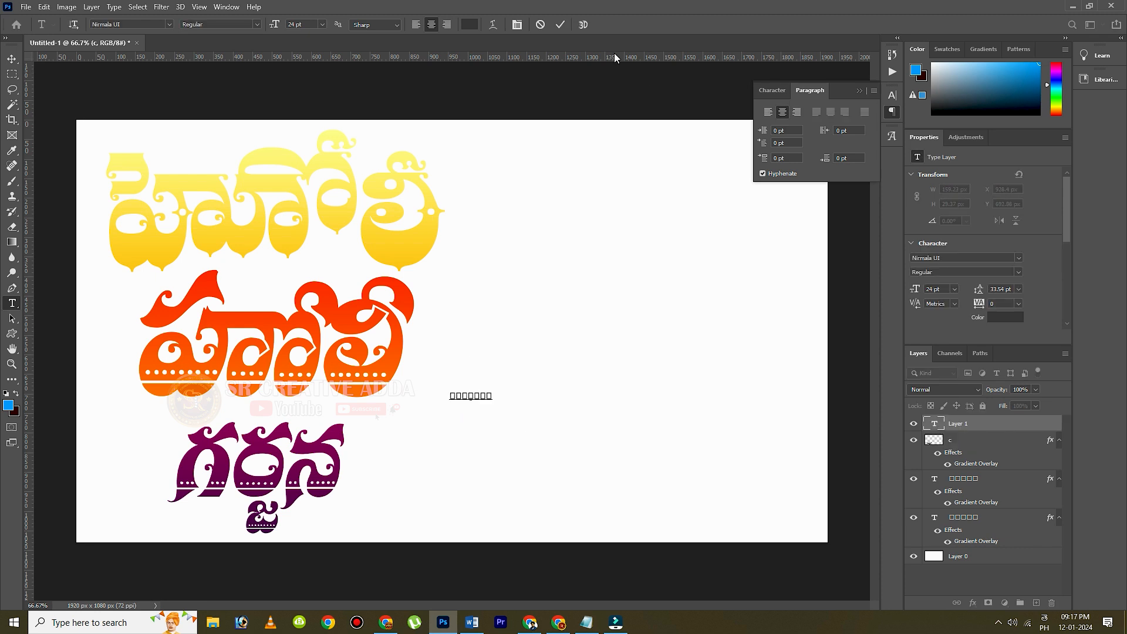
Step: Commit the pasted పేరంటం text and set its font to Madhubala
{"action": "left_click", "coordinate": [562, 26]}
{"action": "left_click_drag", "start_coordinate": [525, 397], "coordinate": [448, 395]}
{"action": "left_click", "coordinate": [169, 24]}
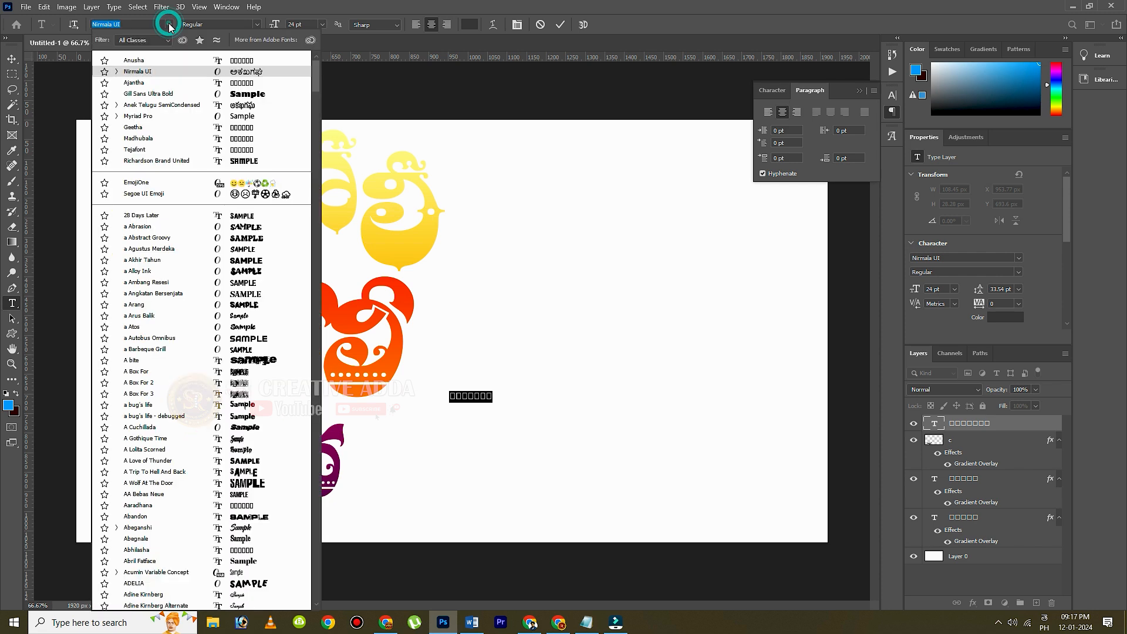
{"action": "left_click", "coordinate": [253, 140]}
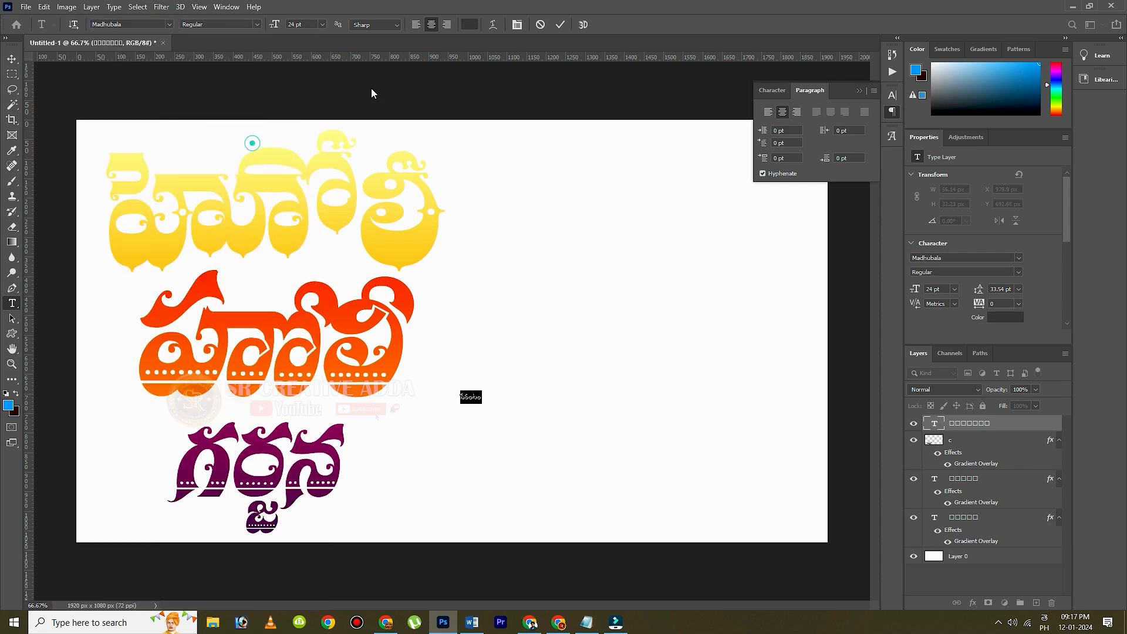
{"action": "left_click", "coordinate": [562, 24]}
Step: Scale పేరంటం proportionally to about 783 px wide and place it beside the red-orange word
{"action": "key", "text": "ctrl+t"}
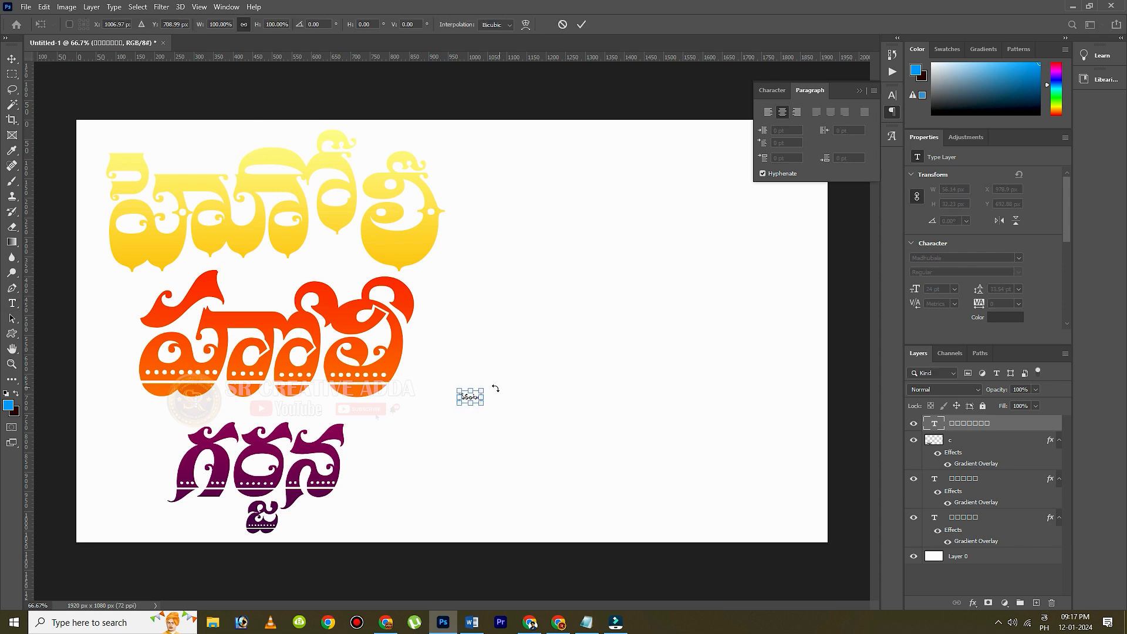
{"action": "left_click_drag", "start_coordinate": [482, 385], "coordinate": [735, 167]}
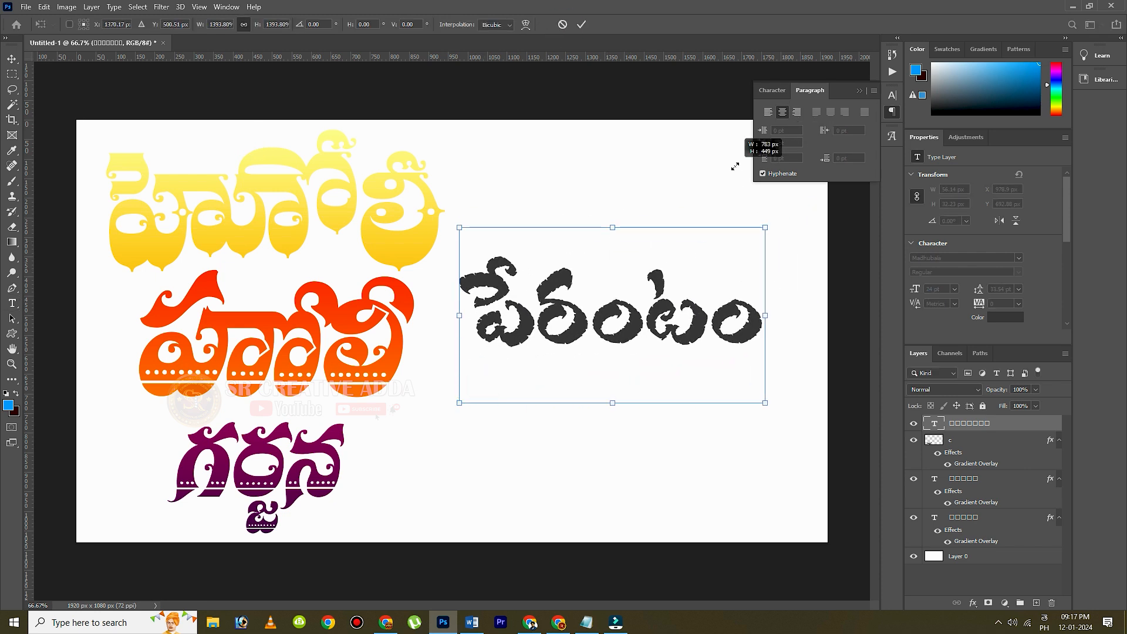
{"action": "left_click_drag", "start_coordinate": [657, 289], "coordinate": [638, 334]}
{"action": "left_click", "coordinate": [581, 24]}
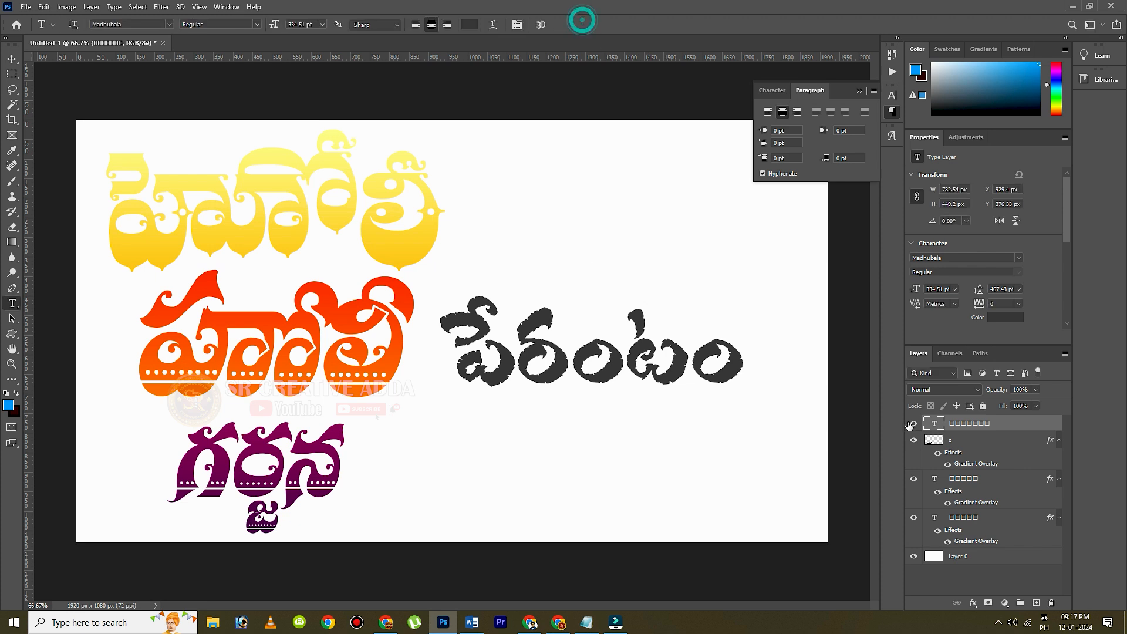
Step: Apply a Gradient Overlay to the పేరంటం layer using the magenta-to-dark-purple custom preset
{"action": "double_click", "coordinate": [1030, 428]}
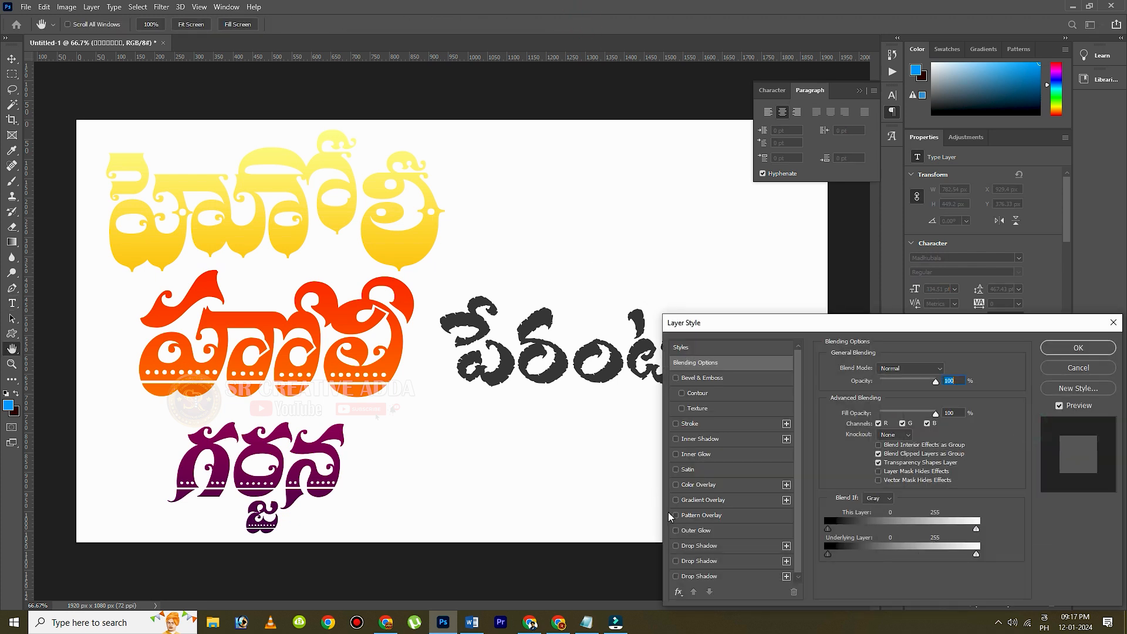
{"action": "left_click", "coordinate": [710, 498]}
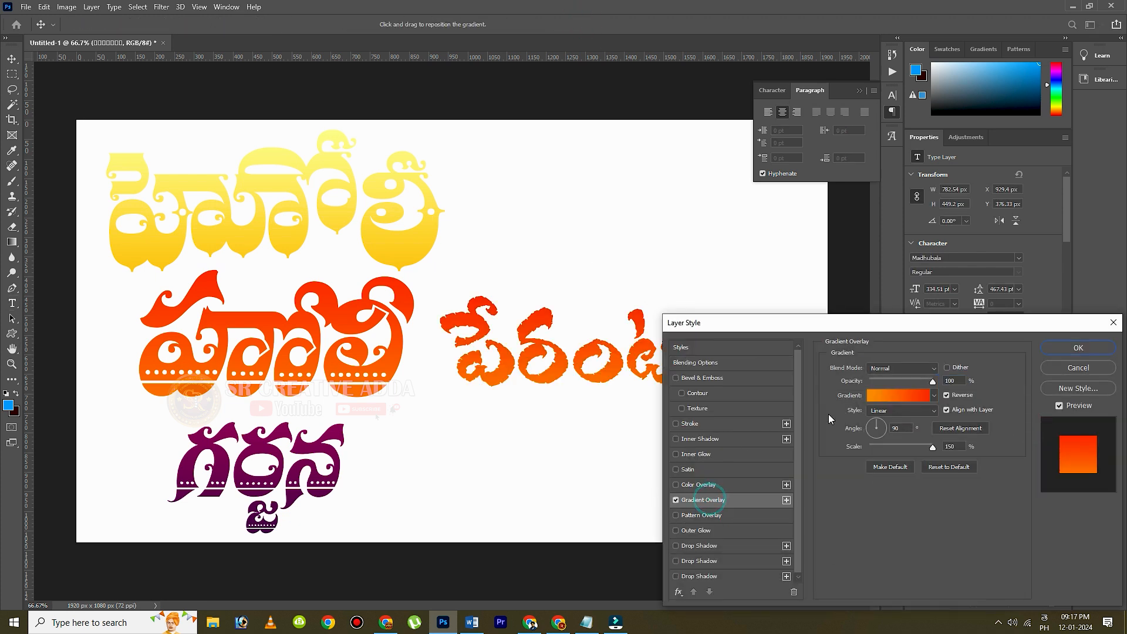
{"action": "left_click", "coordinate": [897, 395]}
{"action": "scroll", "coordinate": [809, 154], "scroll_direction": "down", "scroll_amount": 3}
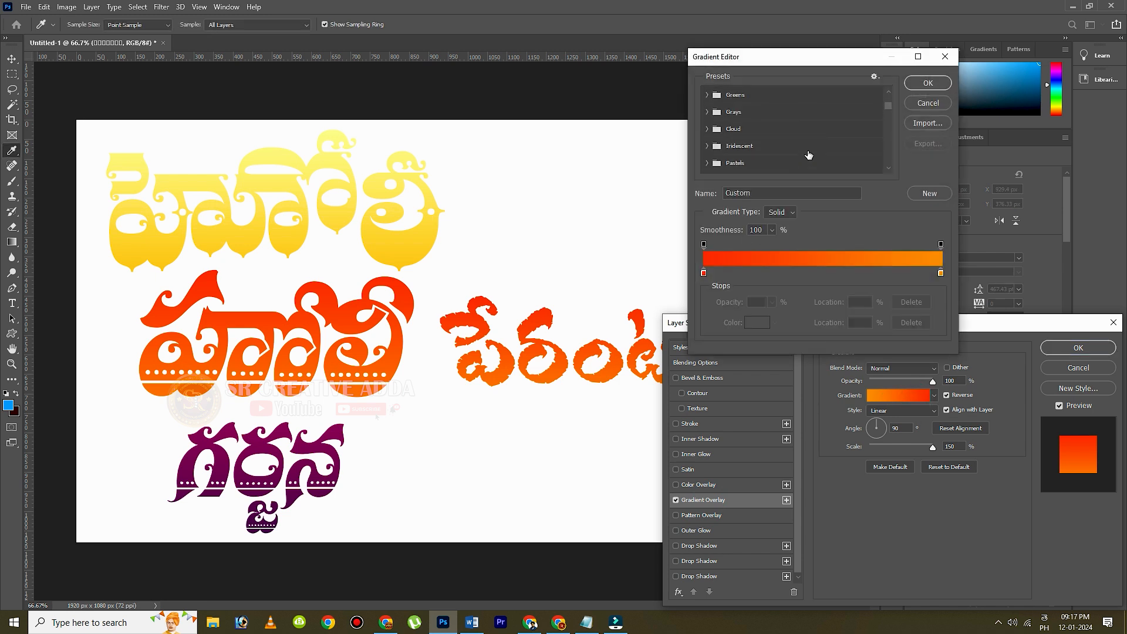
{"action": "scroll", "coordinate": [808, 154], "scroll_direction": "up", "scroll_amount": 2}
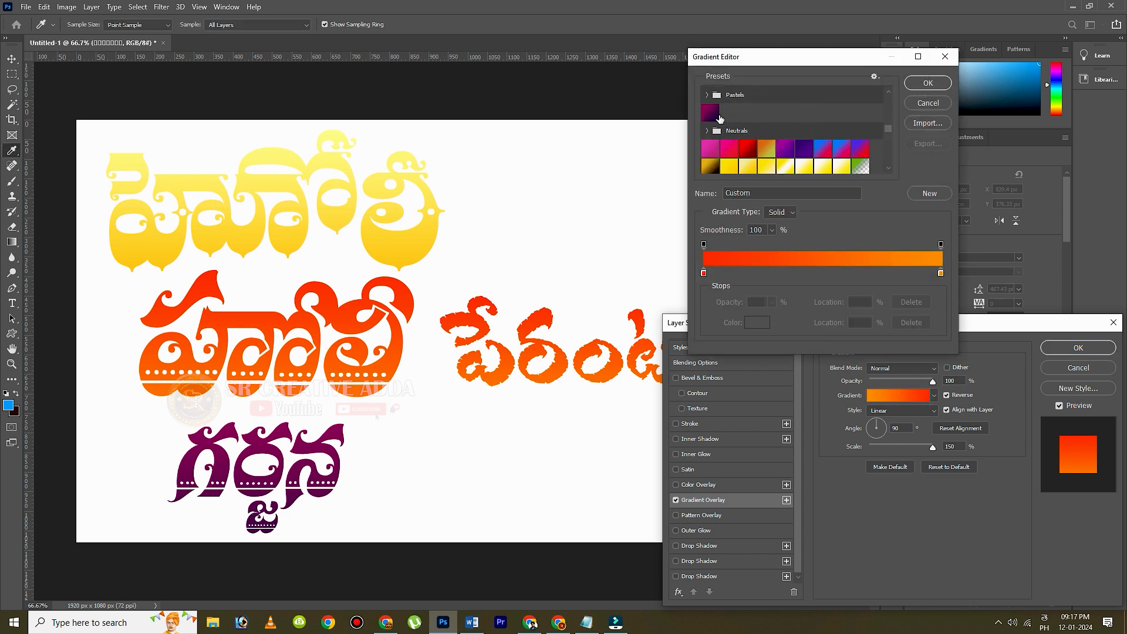
{"action": "left_click", "coordinate": [710, 112]}
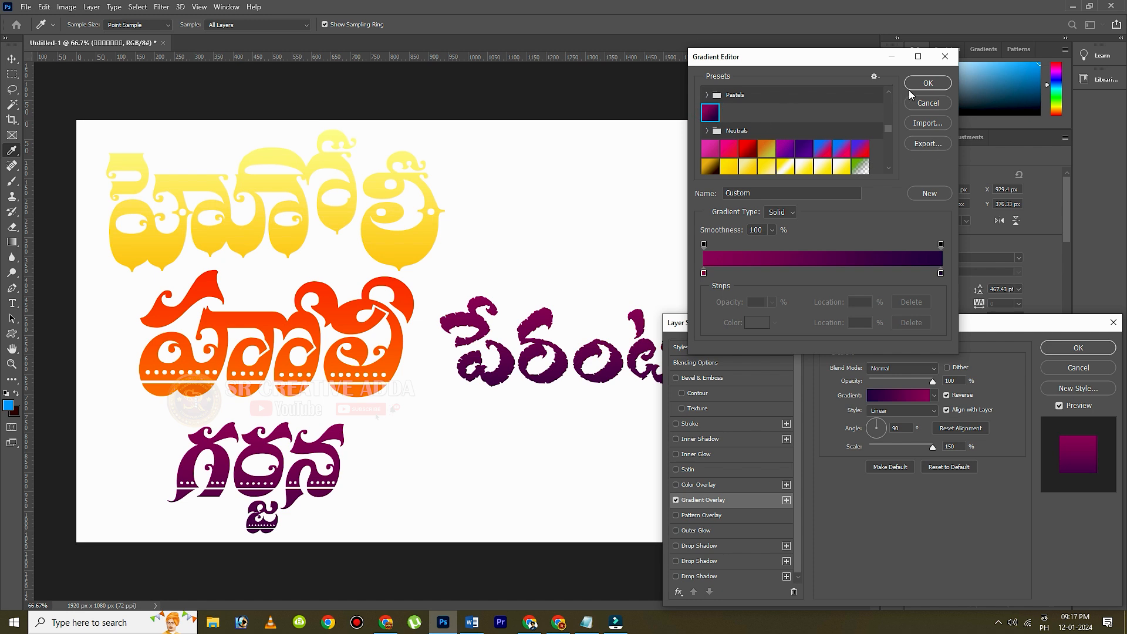
{"action": "left_click", "coordinate": [927, 83]}
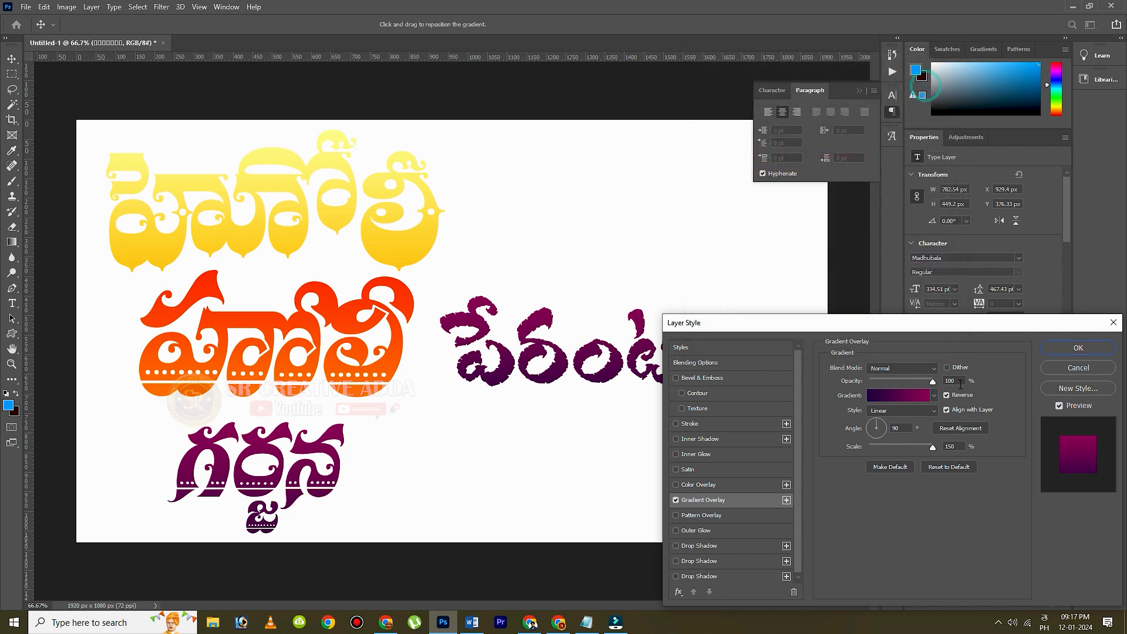
{"action": "left_click", "coordinate": [1074, 347]}
{"action": "left_click", "coordinate": [614, 364]}
{"action": "left_click", "coordinate": [559, 25]}
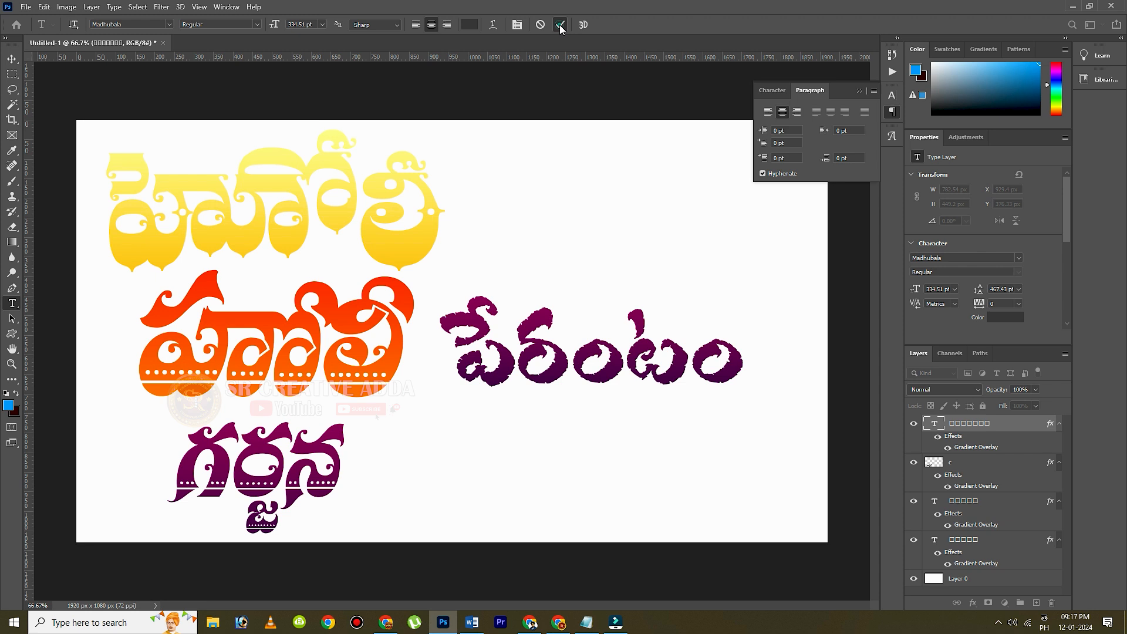
Step: Move the purple పేరంటం up beside the yellow word in the canvas's upper right area
{"action": "left_click", "coordinate": [12, 58]}
{"action": "left_click_drag", "start_coordinate": [586, 370], "coordinate": [603, 198]}
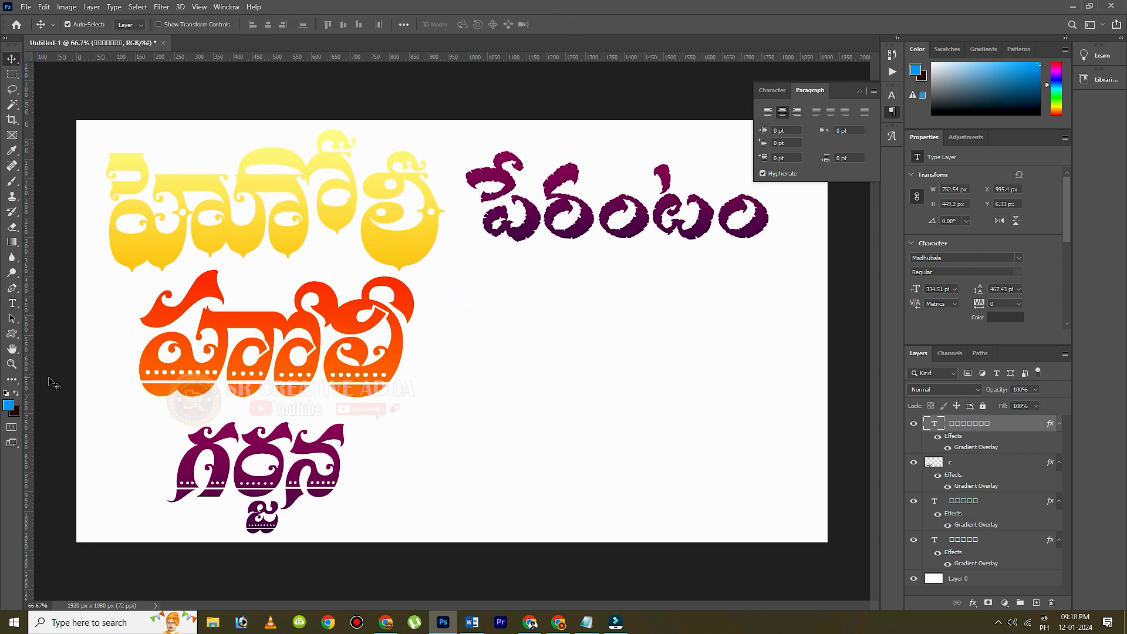
{"action": "left_click", "coordinate": [13, 304]}
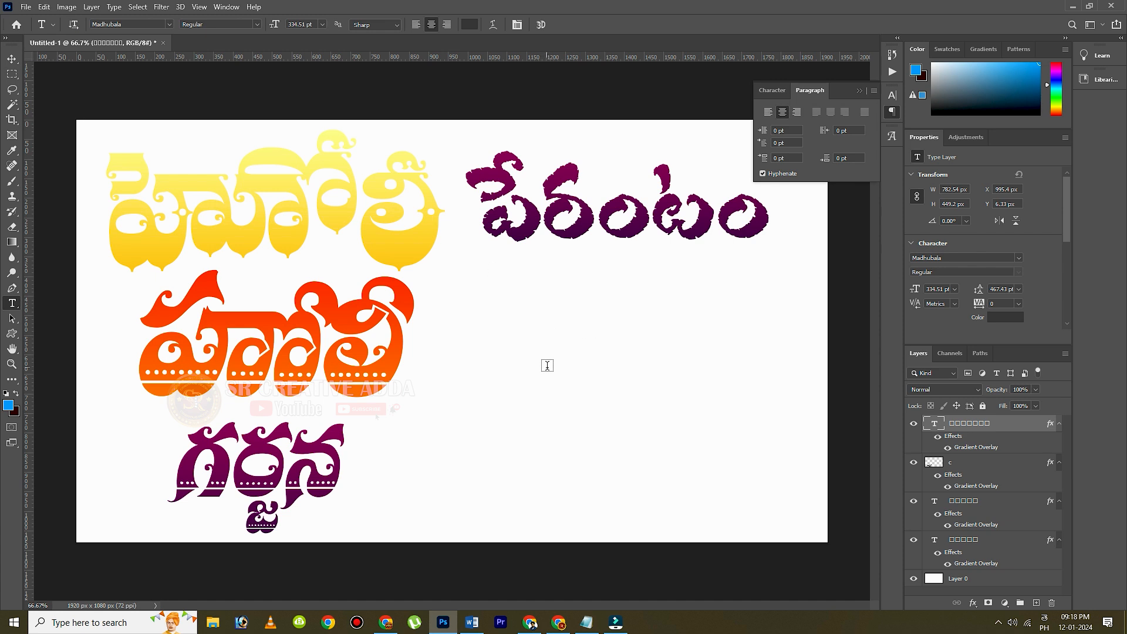
Step: Switch to the Unicode to Non-Unicode Font Converter in the browser and replace the Unicode text with క్షేమం
{"action": "left_click", "coordinate": [558, 622]}
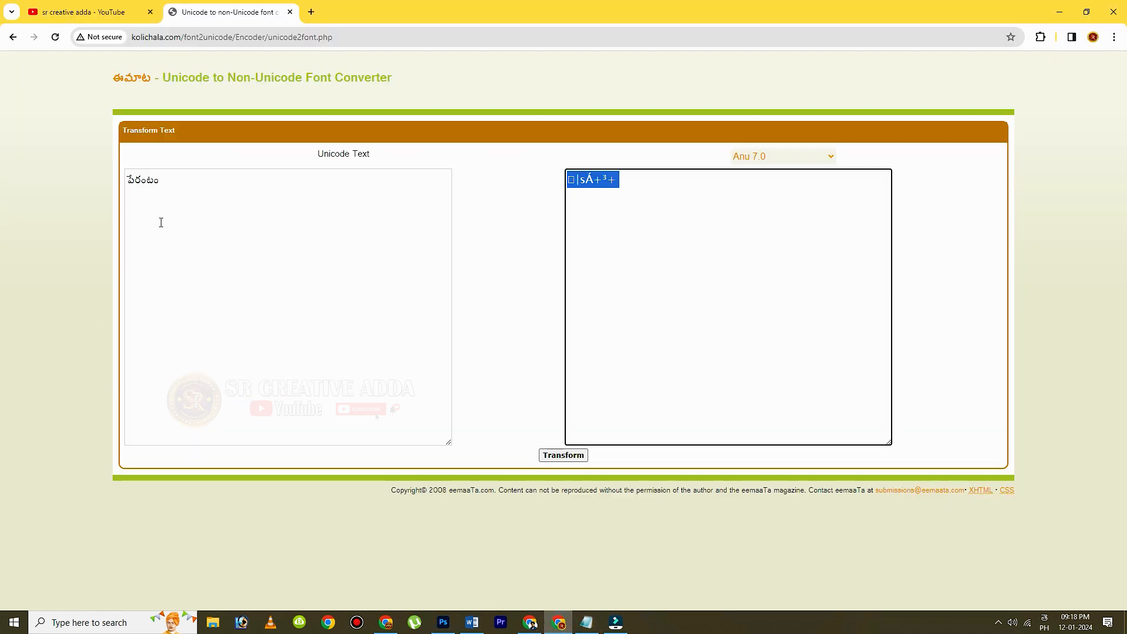
{"action": "double_click", "coordinate": [169, 182]}
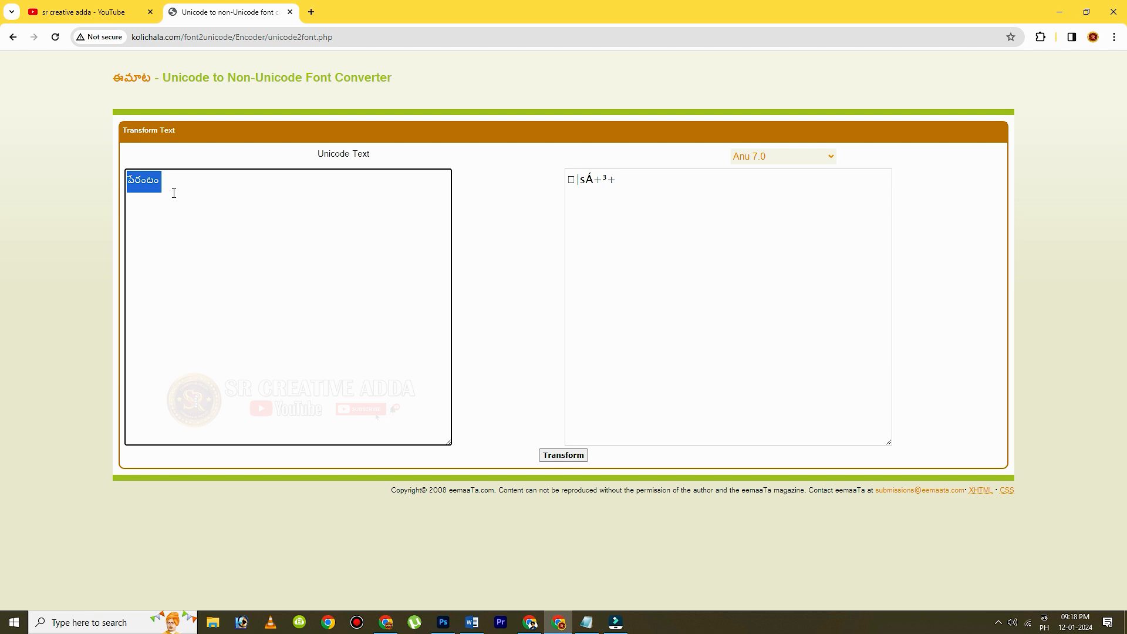
{"action": "type", "text": "ksemam"}
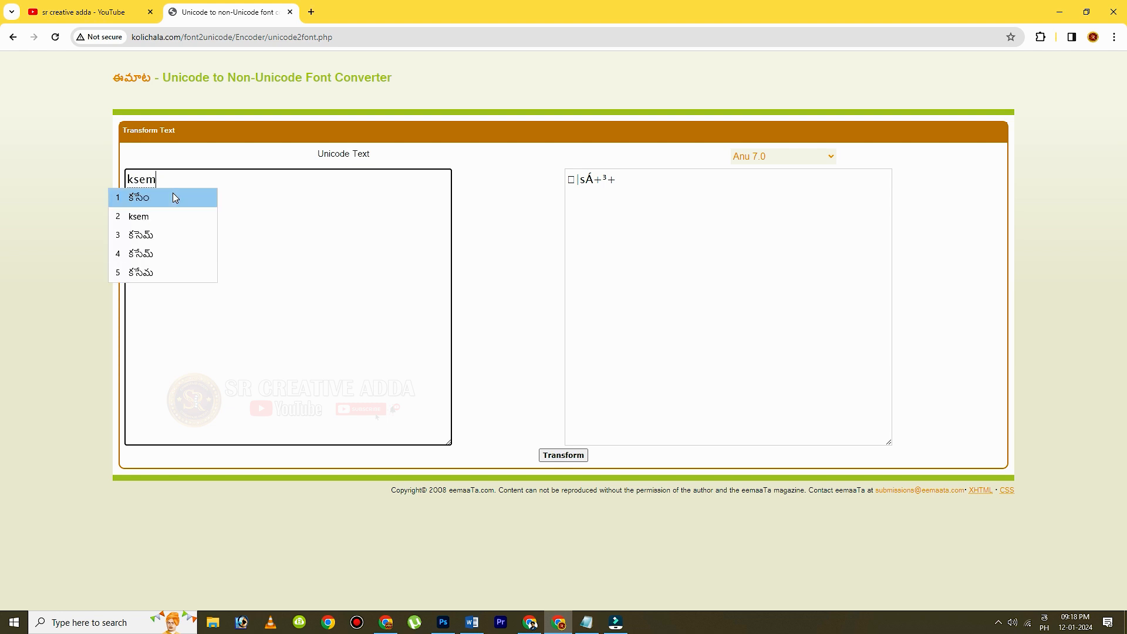
{"action": "key", "text": "BackSpace"}
{"action": "key", "text": "BackSpace"}
{"action": "key", "text": "BackSpace"}
{"action": "key", "text": "BackSpace"}
{"action": "type", "text": "hema"}
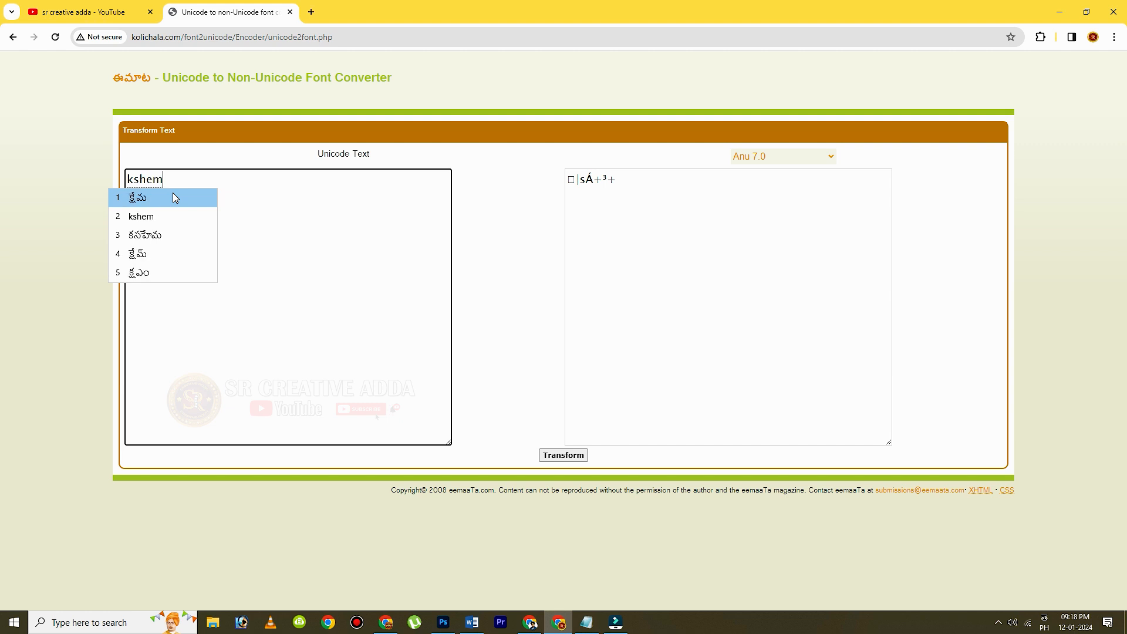
{"action": "type", "text": "m"}
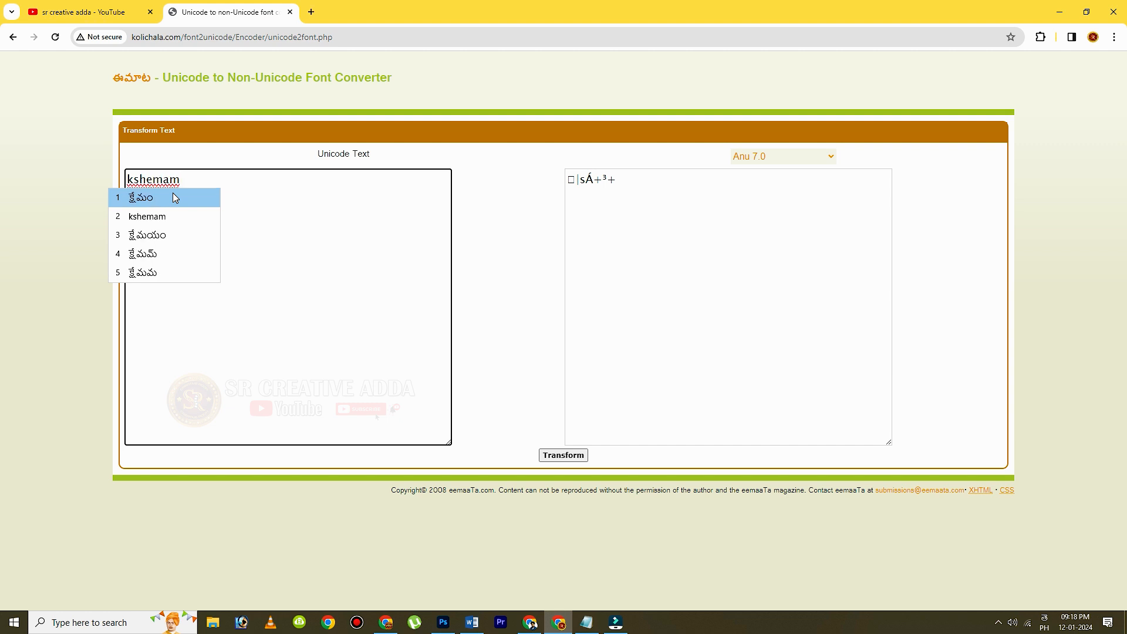
{"action": "key", "text": "space"}
Step: Transform క్షేమం to Anu 7.0, copy the output and paste it over the existing word in the Word document
{"action": "left_click", "coordinate": [563, 455]}
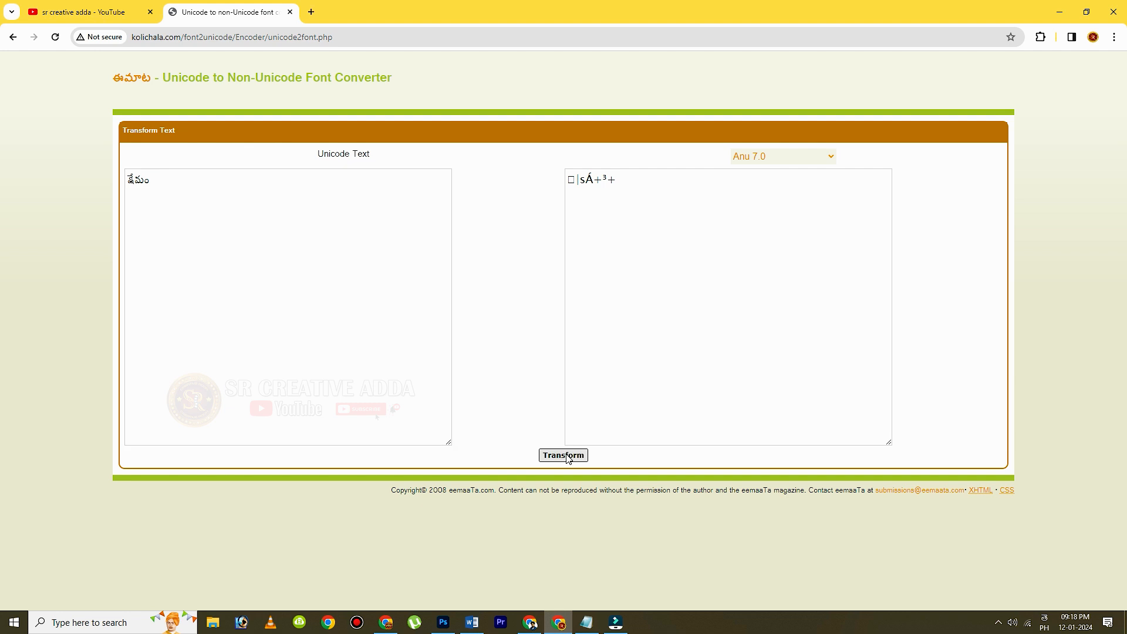
{"action": "left_click", "coordinate": [622, 178]}
{"action": "key", "text": "ctrl+c"}
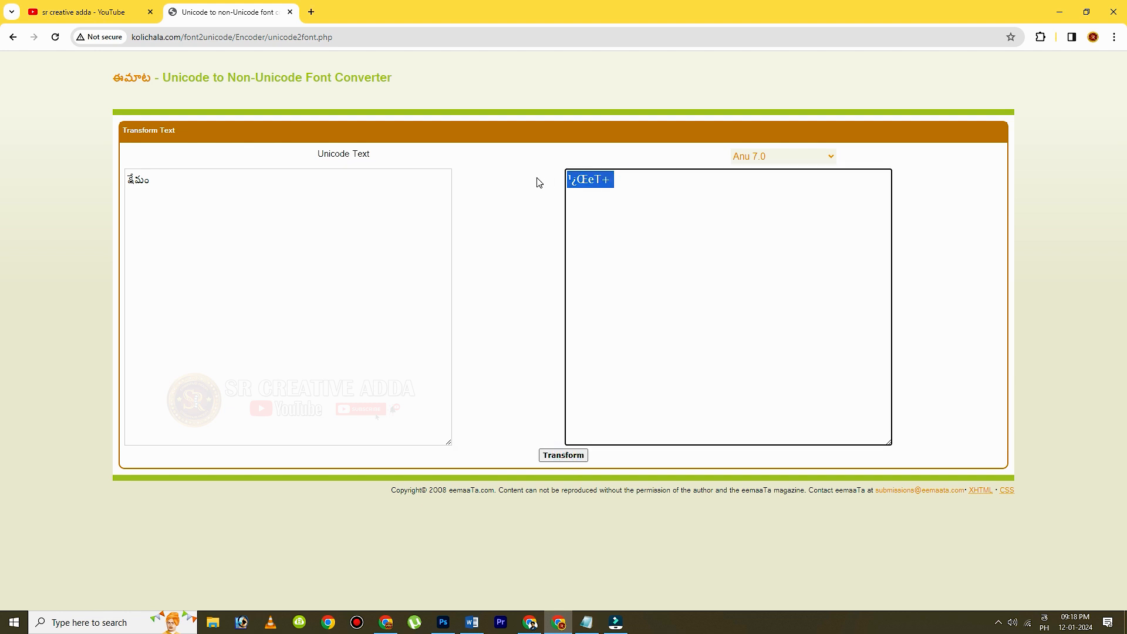
{"action": "left_click", "coordinate": [472, 622]}
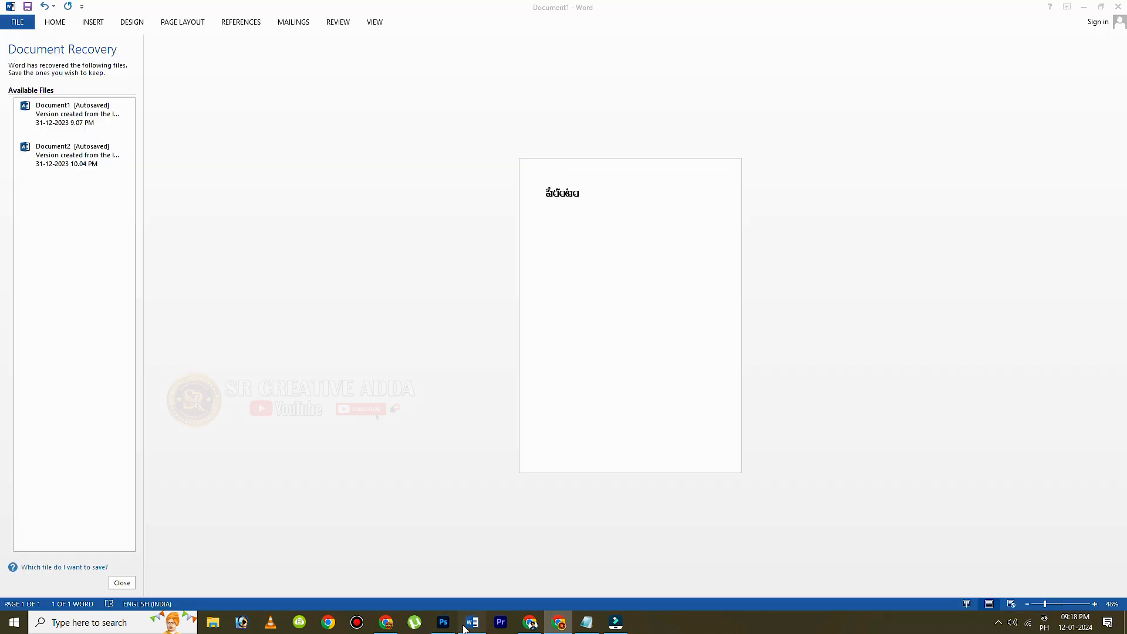
{"action": "key", "text": "ctrl+v"}
{"action": "double_click", "coordinate": [545, 198]}
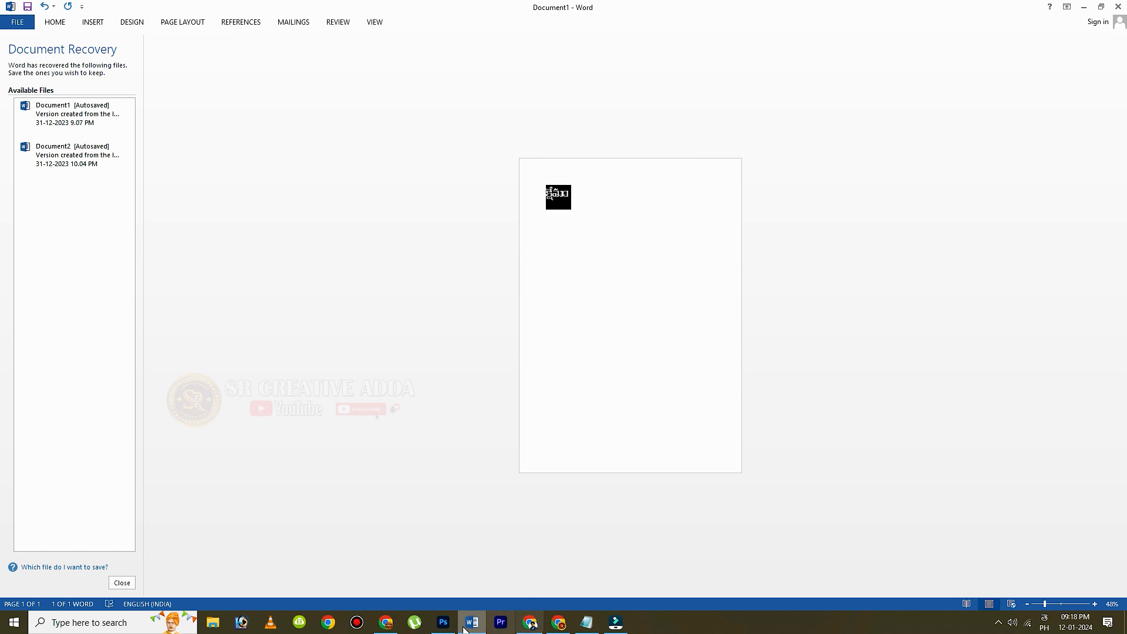
Step: Switch to Photoshop and paste the converted క్షేమం into a new text layer below the purple పేరంటం
{"action": "left_click", "coordinate": [442, 622]}
{"action": "left_click", "coordinate": [508, 320]}
{"action": "type", "text": "□□□□□□□"}
{"action": "left_click", "coordinate": [560, 25]}
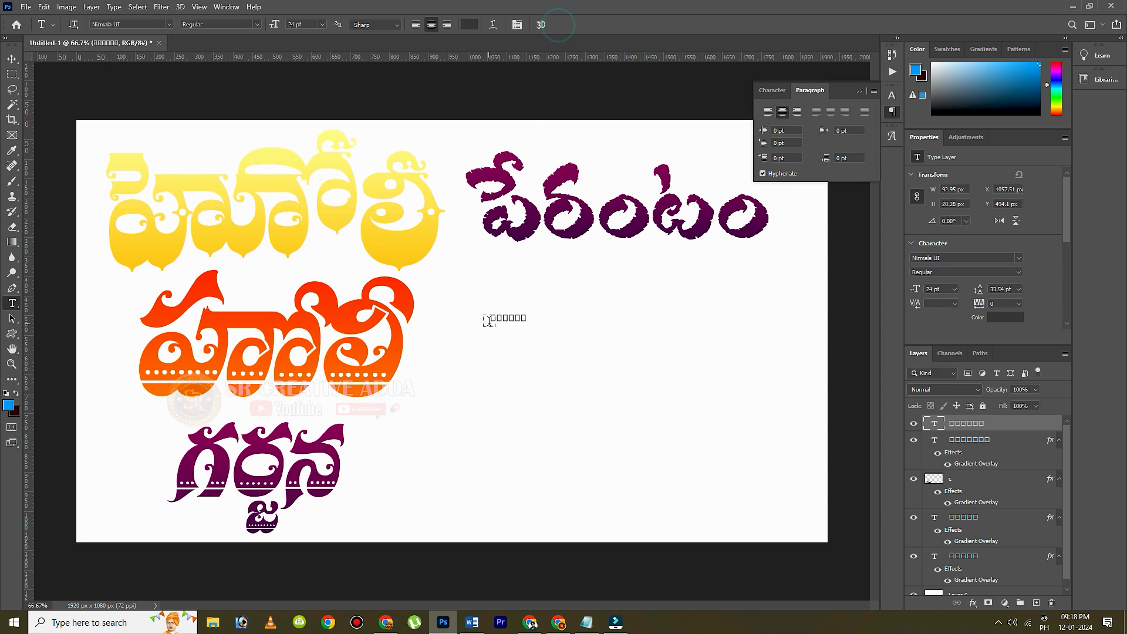
Step: Set the font of the pasted క్షేమం text to Geetha
{"action": "double_click", "coordinate": [493, 315]}
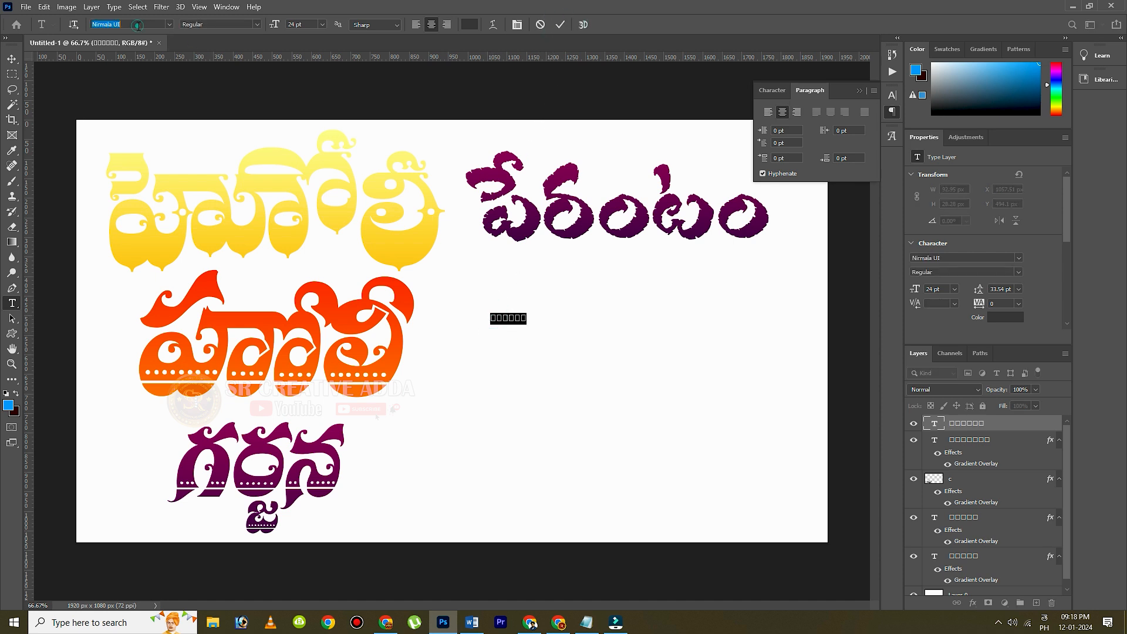
{"action": "type", "text": "geetha"}
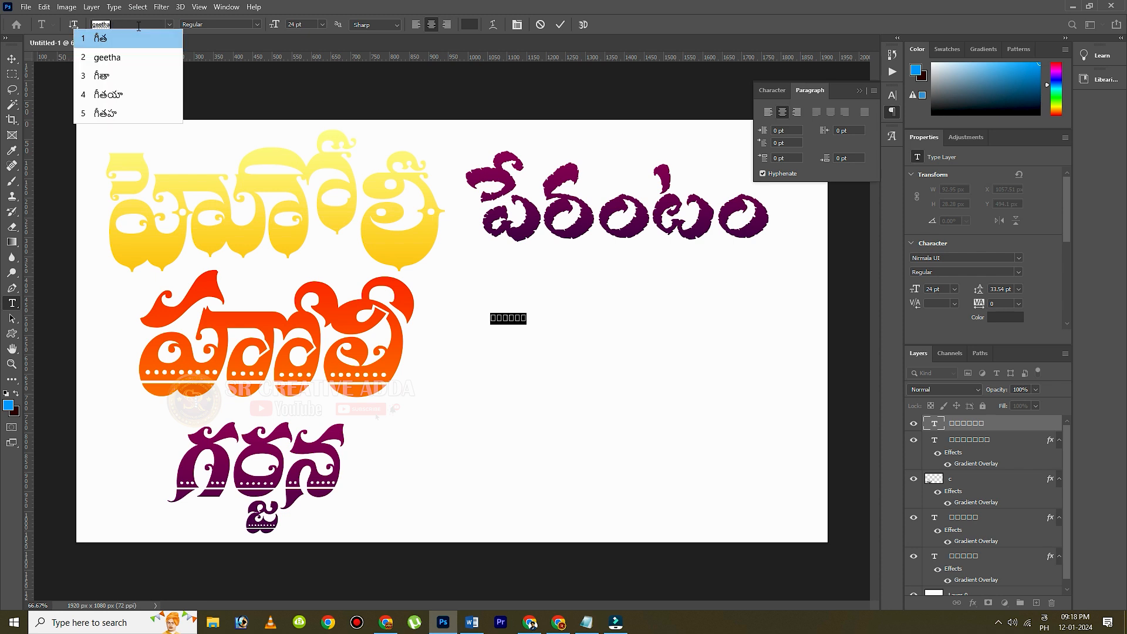
{"action": "key", "text": "Down"}
{"action": "key", "text": "Return"}
{"action": "left_click", "coordinate": [154, 62]}
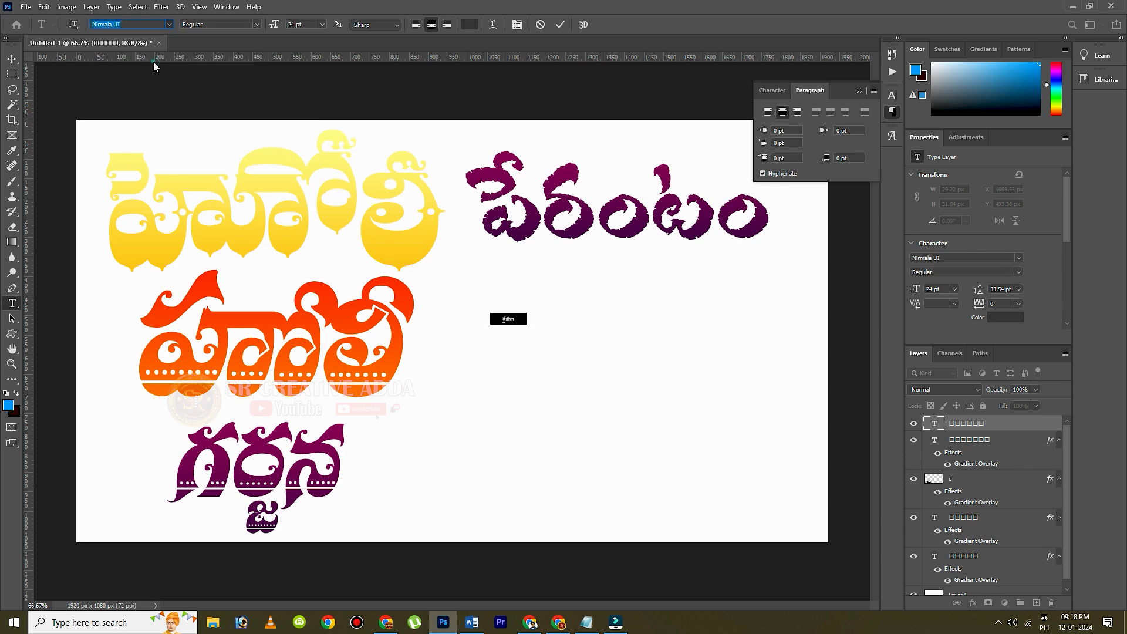
{"action": "left_click", "coordinate": [560, 24]}
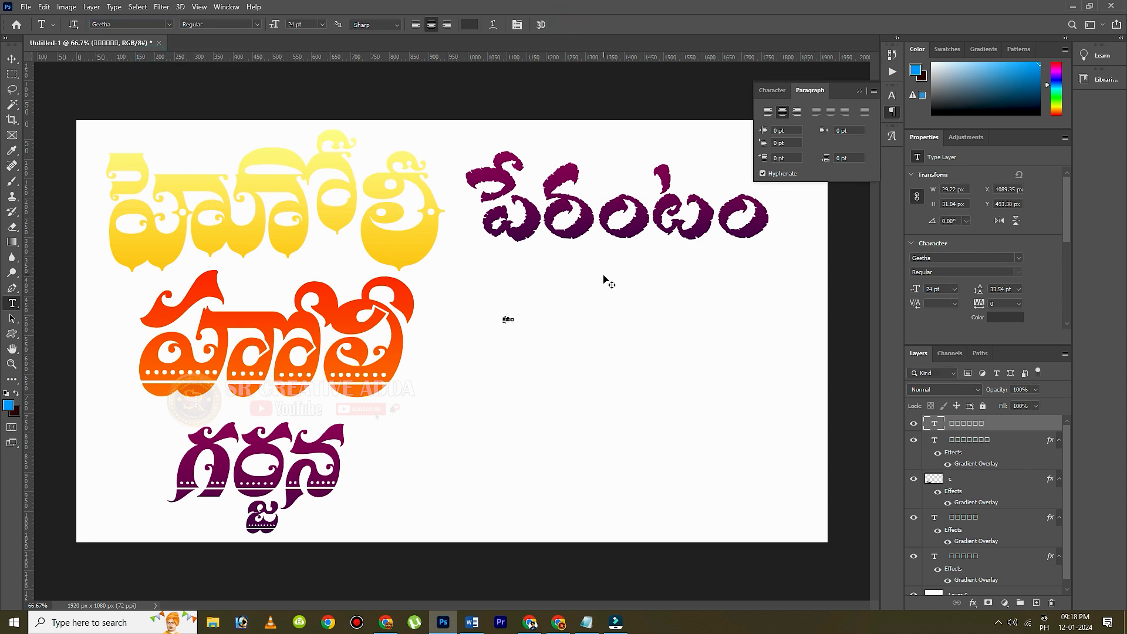
Step: Scale the క్షేమం text up proportionally to about 586 px wide below పేరంటం
{"action": "key", "text": "ctrl+t"}
{"action": "left_click_drag", "start_coordinate": [515, 311], "coordinate": [597, 380]}
{"action": "left_click", "coordinate": [581, 24]}
Step: Scale పేరంటం down to about 65% and move it up close to the canvas's top edge, beside the yellow word
{"action": "key", "text": "v"}
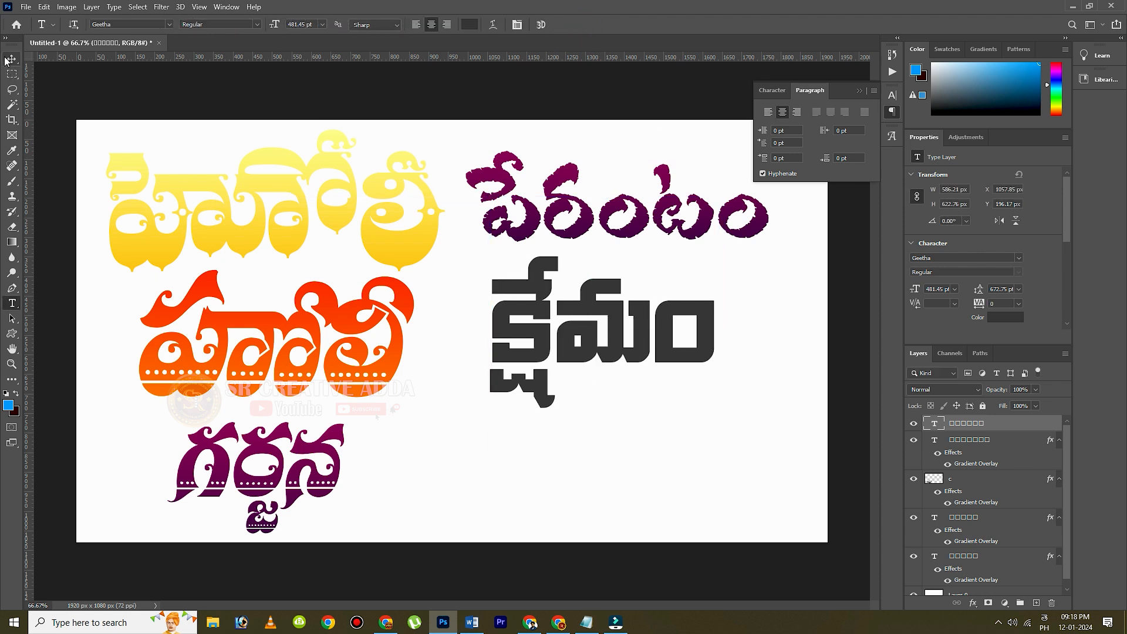
{"action": "left_click", "coordinate": [546, 214], "text": "ctrl"}
{"action": "key", "text": "ctrl+t"}
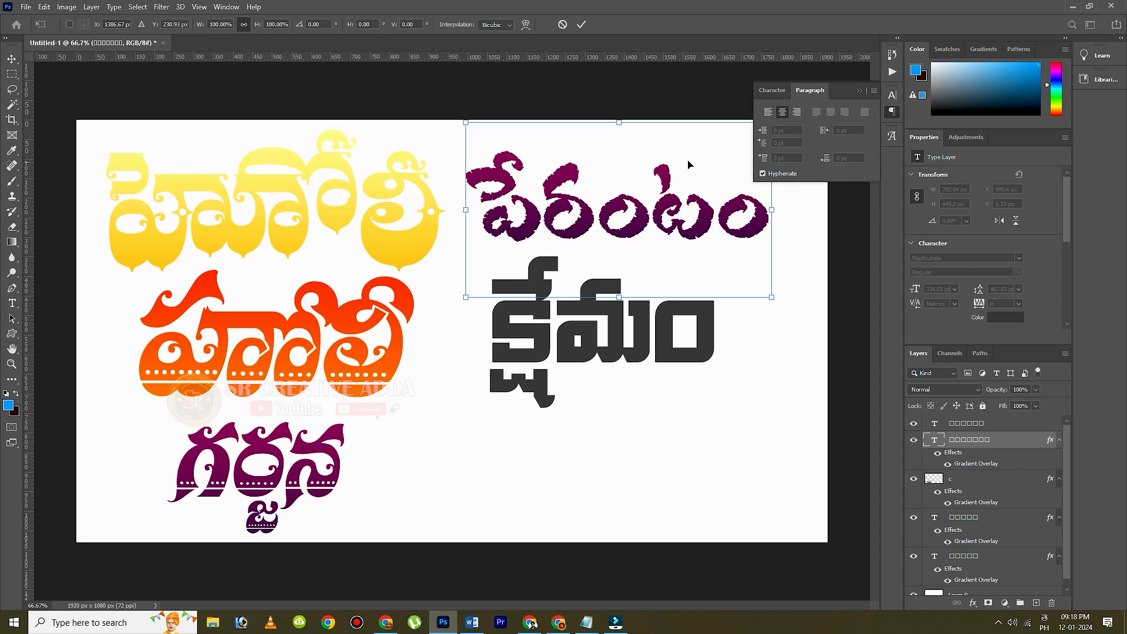
{"action": "left_click_drag", "start_coordinate": [619, 124], "coordinate": [620, 180]}
{"action": "left_click_drag", "start_coordinate": [636, 231], "coordinate": [590, 164]}
{"action": "left_click", "coordinate": [581, 24]}
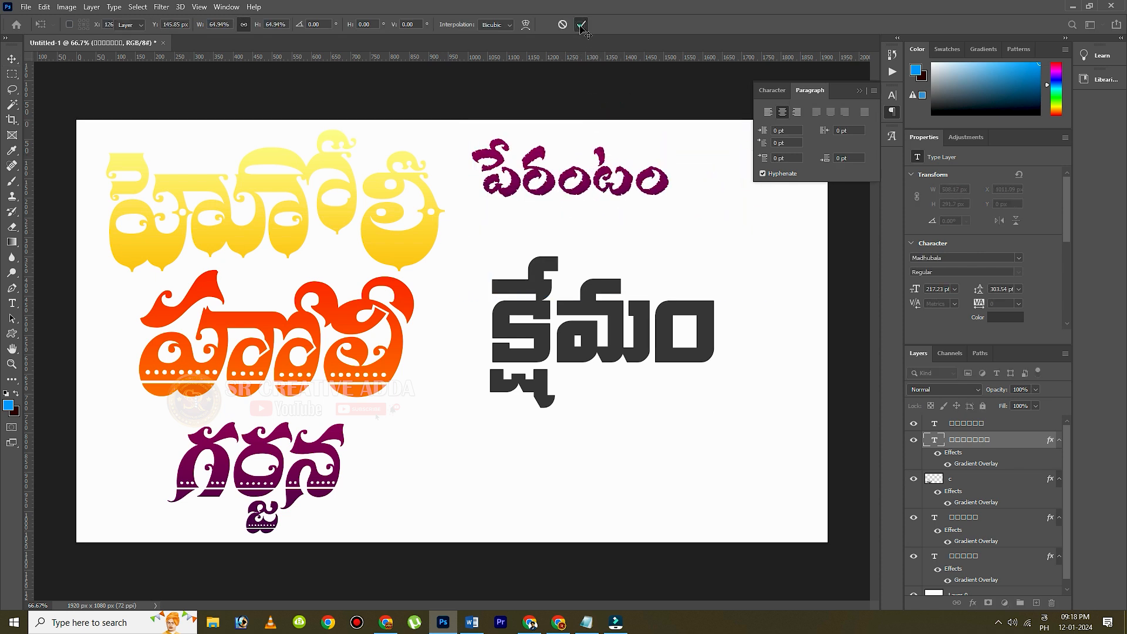
Step: Scale క్షేమం down to about 63% and centre it directly beneath పేరంటం
{"action": "left_click", "coordinate": [599, 329], "text": "ctrl"}
{"action": "key", "text": "ctrl+t"}
{"action": "left_click_drag", "start_coordinate": [721, 195], "coordinate": [637, 284]}
{"action": "left_click_drag", "start_coordinate": [558, 379], "coordinate": [566, 272]}
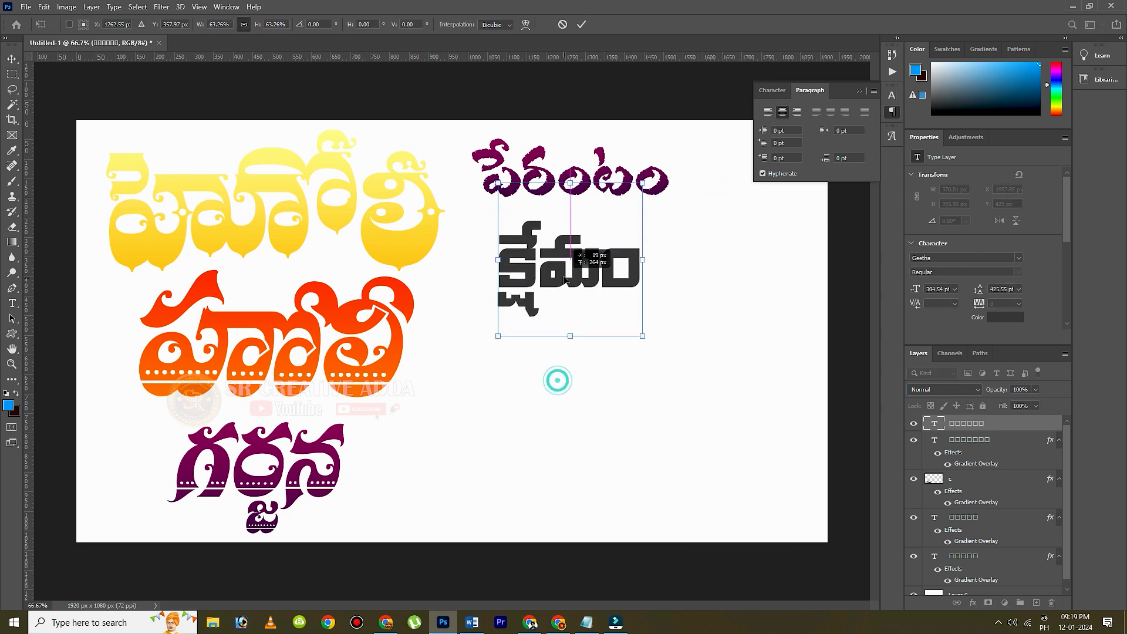
{"action": "left_click", "coordinate": [580, 24]}
Step: Switch to the browser's Unicode to Non-Unicode Font Converter and clear క్షేమం from the Unicode text
{"action": "left_click", "coordinate": [559, 622]}
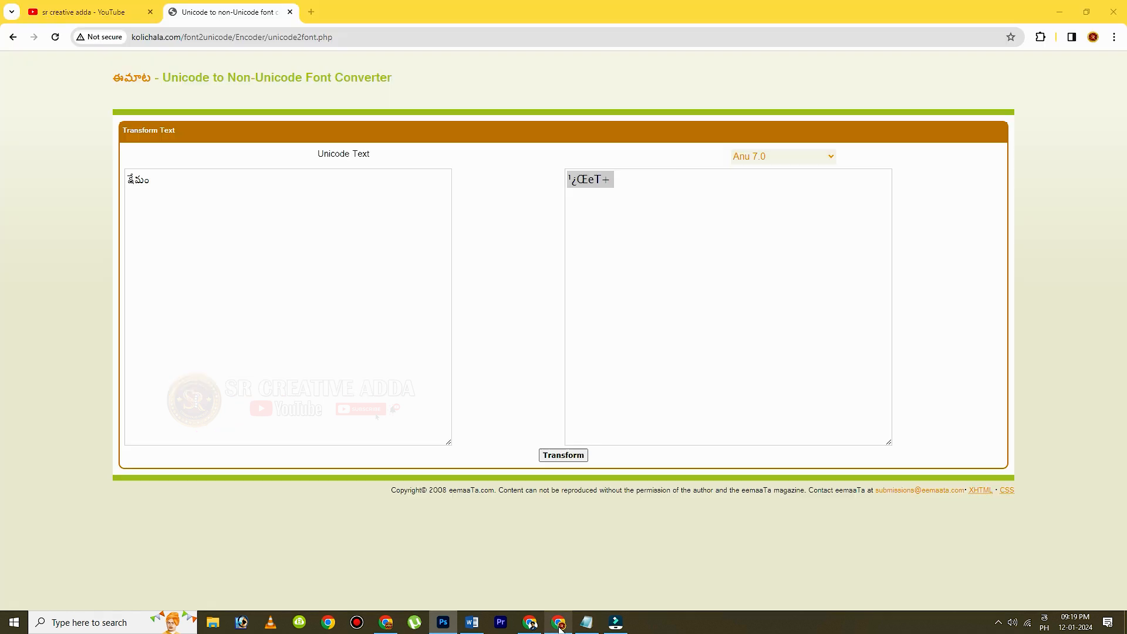
{"action": "left_click_drag", "start_coordinate": [184, 182], "coordinate": [111, 181]}
{"action": "key", "text": "BackSpace"}
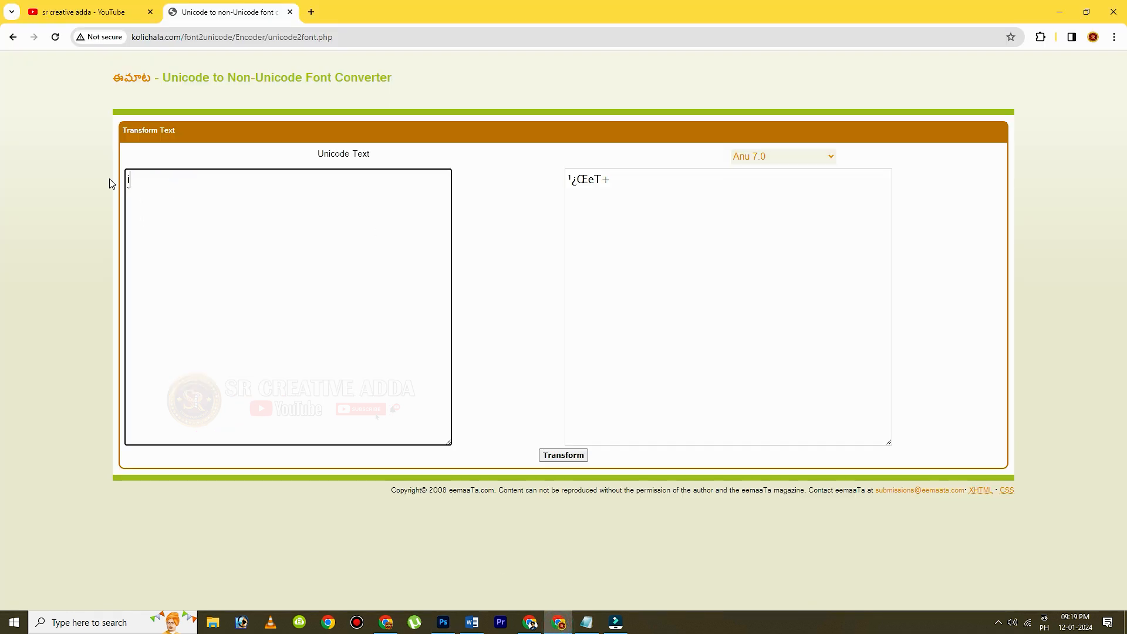
{"action": "type", "text": "ik"}
{"action": "type", "text": "tya"}
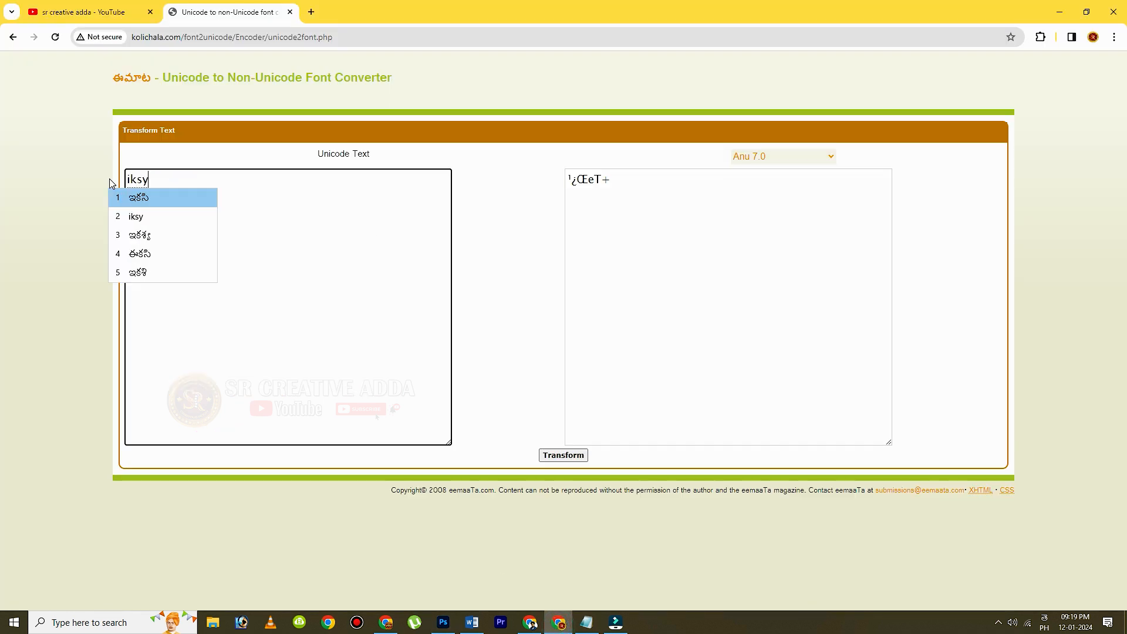
{"action": "key", "text": "BackSpace"}
{"action": "key", "text": "BackSpace"}
{"action": "key", "text": "BackSpace"}
{"action": "type", "text": "yamatyam"}
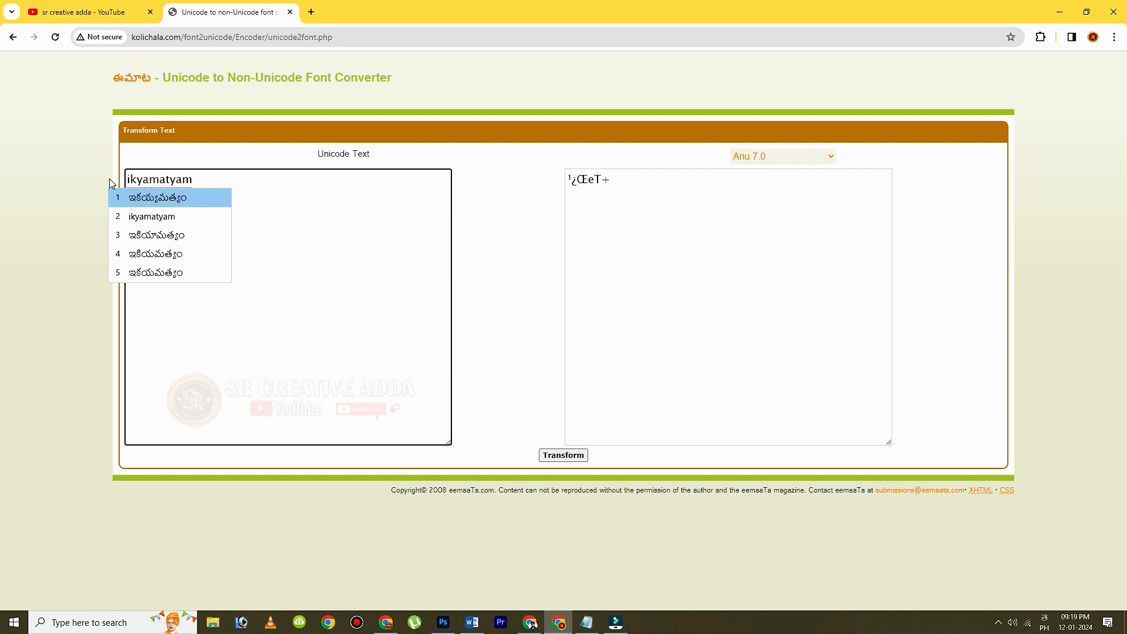
{"action": "key", "text": "BackSpace"}
{"action": "key", "text": "BackSpace"}
{"action": "key", "text": "BackSpace"}
{"action": "key", "text": "BackSpace"}
{"action": "key", "text": "BackSpace"}
{"action": "key", "text": "BackSpace"}
{"action": "key", "text": "BackSpace"}
{"action": "key", "text": "BackSpace"}
{"action": "key", "text": "BackSpace"}
{"action": "key", "text": "BackSpace"}
Step: Enter ఐక్యమత్యం as the Unicode text and transform it to Anu 7.0 encoding
{"action": "type", "text": "a"}
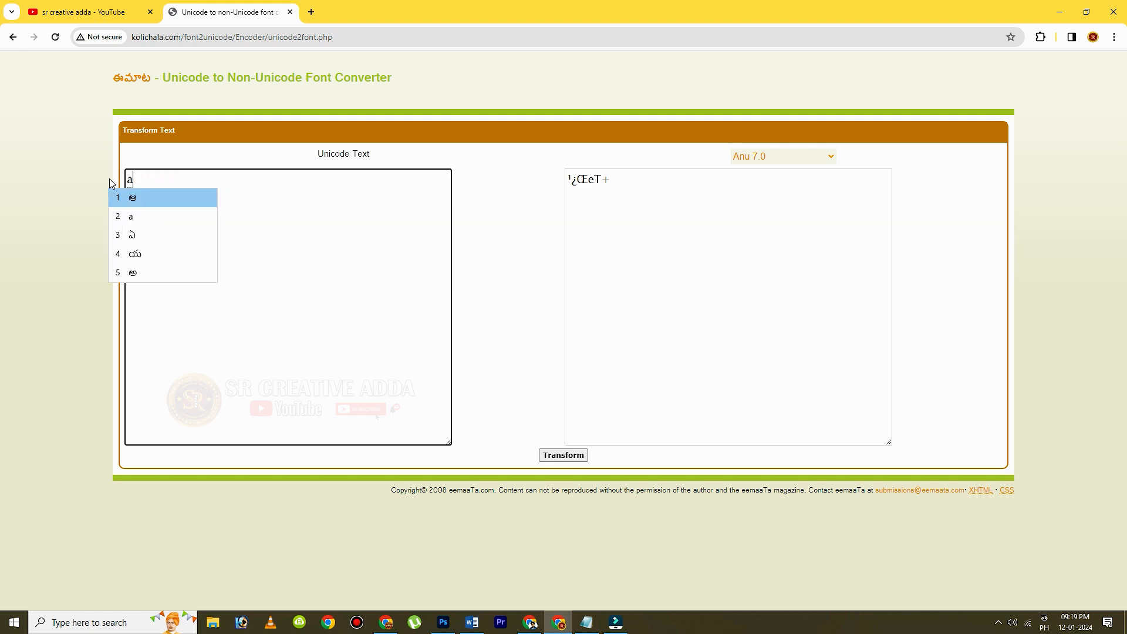
{"action": "type", "text": "ikyamatyam"}
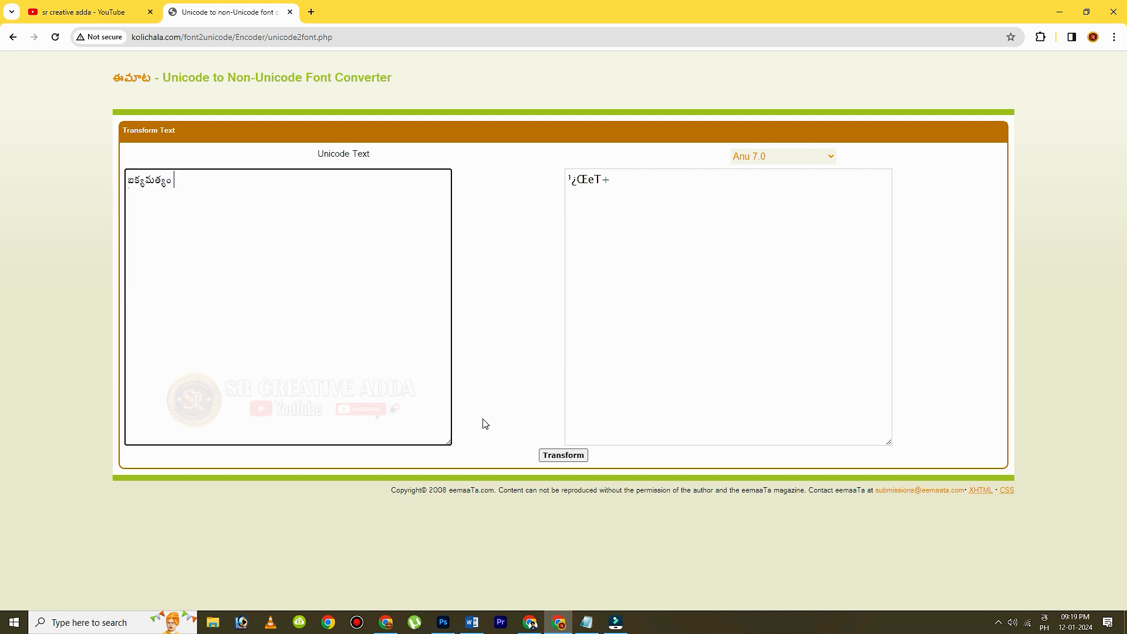
{"action": "left_click", "coordinate": [561, 454]}
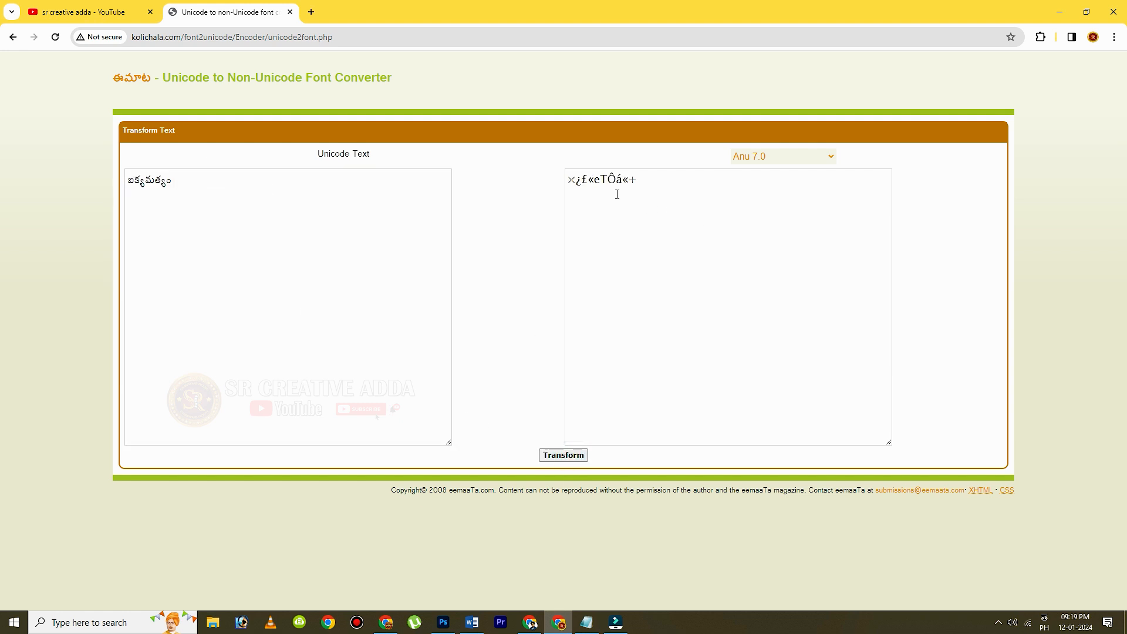
Step: Copy the converted ఐక్యమత్యం text into the Word document and select it there for copying
{"action": "left_click", "coordinate": [645, 184]}
{"action": "key", "text": "ctrl+a"}
{"action": "key", "text": "ctrl+c"}
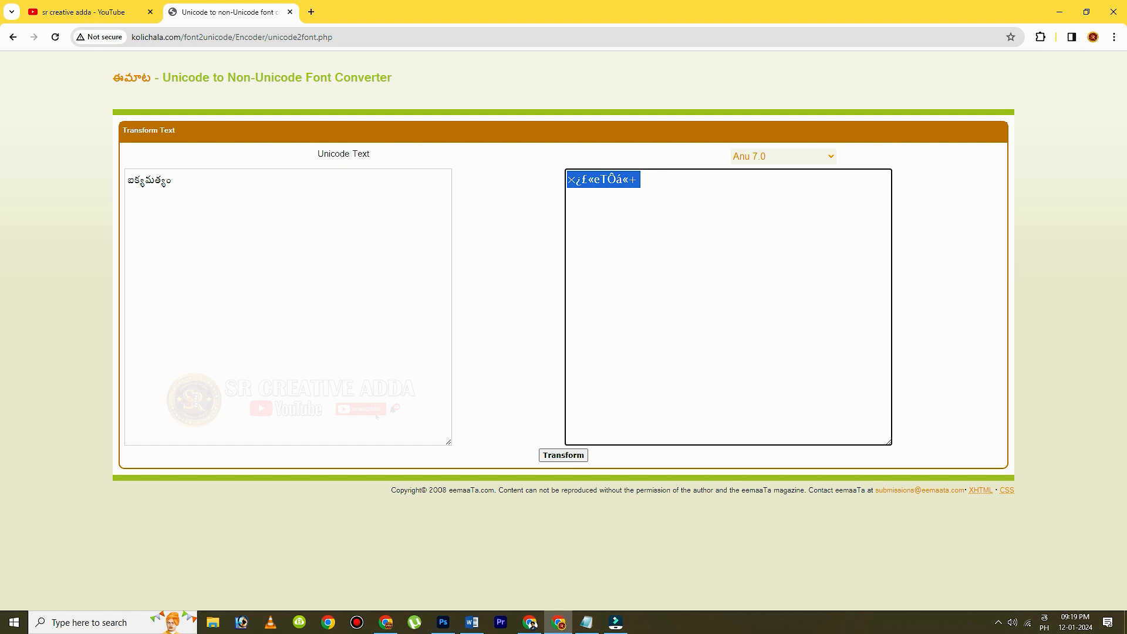
{"action": "left_click", "coordinate": [472, 622]}
{"action": "key", "text": "ctrl+v"}
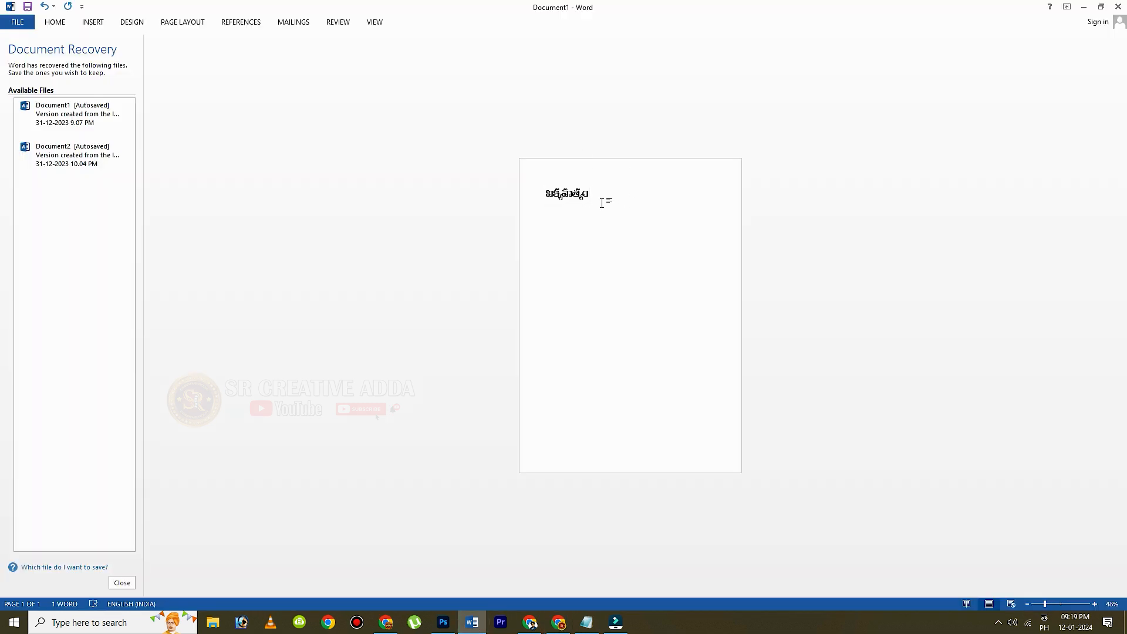
{"action": "left_click_drag", "start_coordinate": [597, 193], "coordinate": [535, 199]}
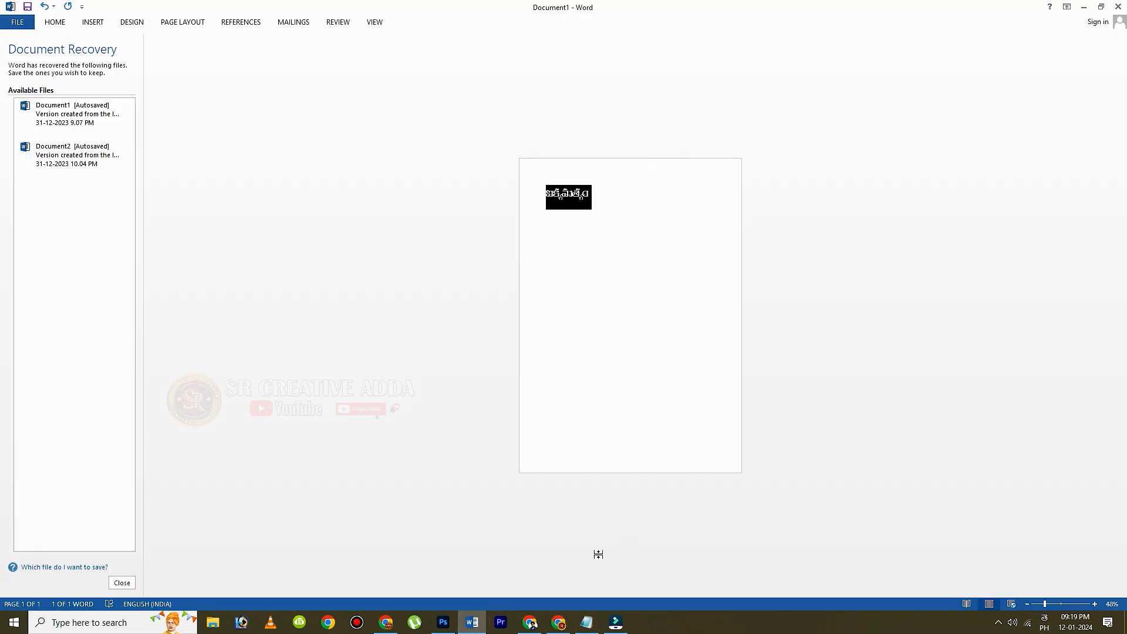
Step: Switch to Photoshop and paste the copied ఐక్యమత్యం text as a new type layer below క్షేమం
{"action": "left_click", "coordinate": [443, 622]}
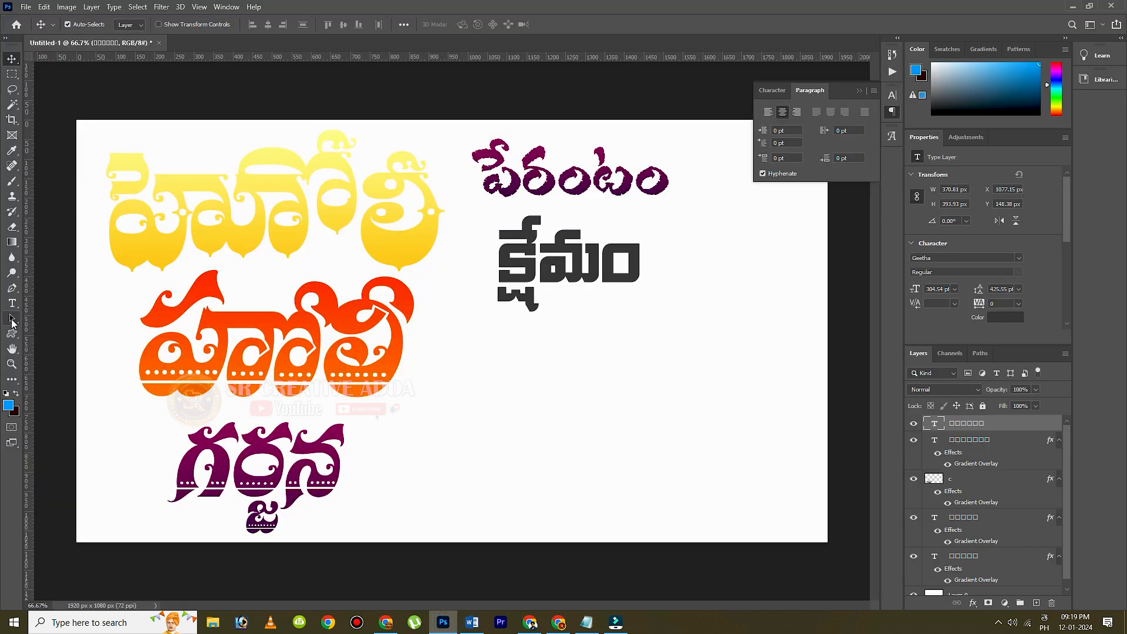
{"action": "left_click", "coordinate": [12, 302]}
{"action": "left_click", "coordinate": [479, 371]}
{"action": "key", "text": "ctrl+v"}
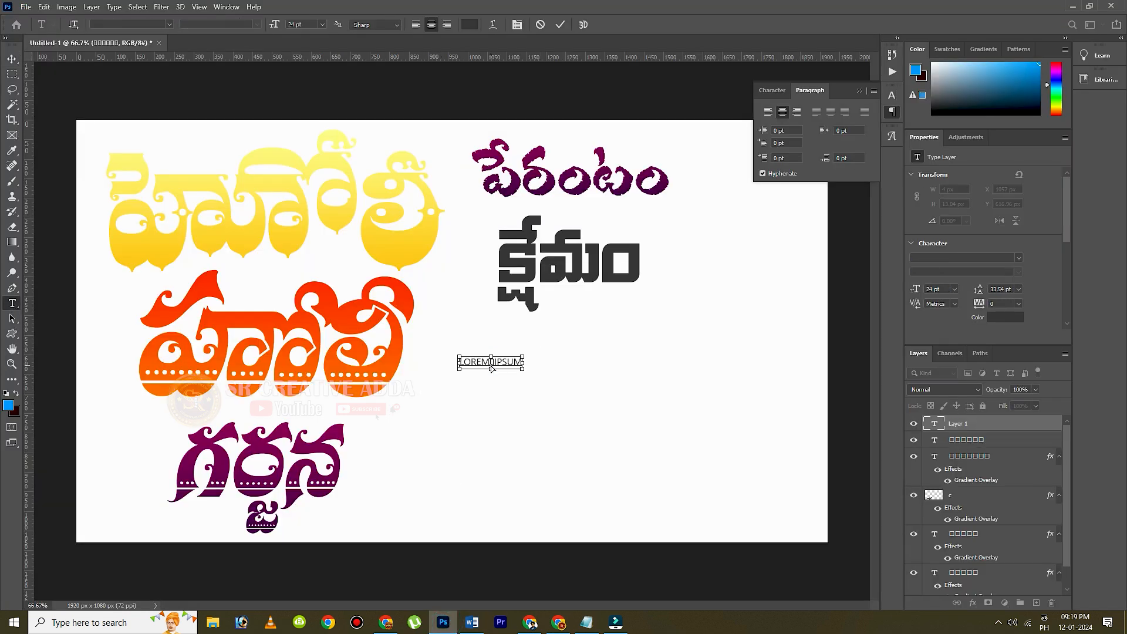
{"action": "left_click", "coordinate": [561, 24]}
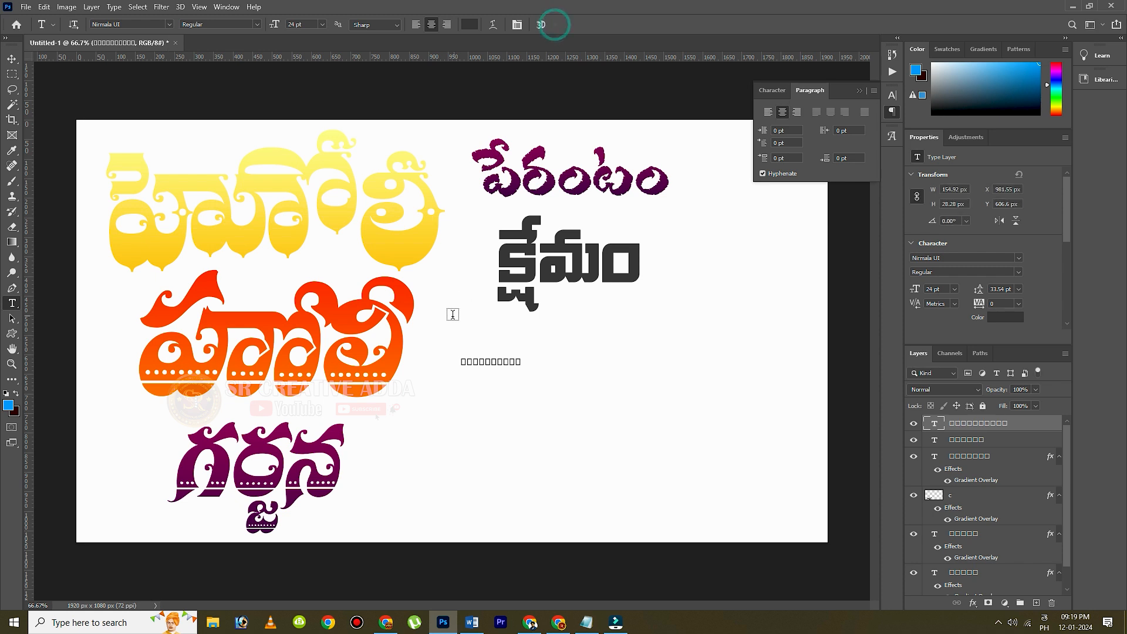
Step: Set the font of the newly pasted ఐక్యమత్యం text to Anusha
{"action": "left_click_drag", "start_coordinate": [548, 361], "coordinate": [461, 360]}
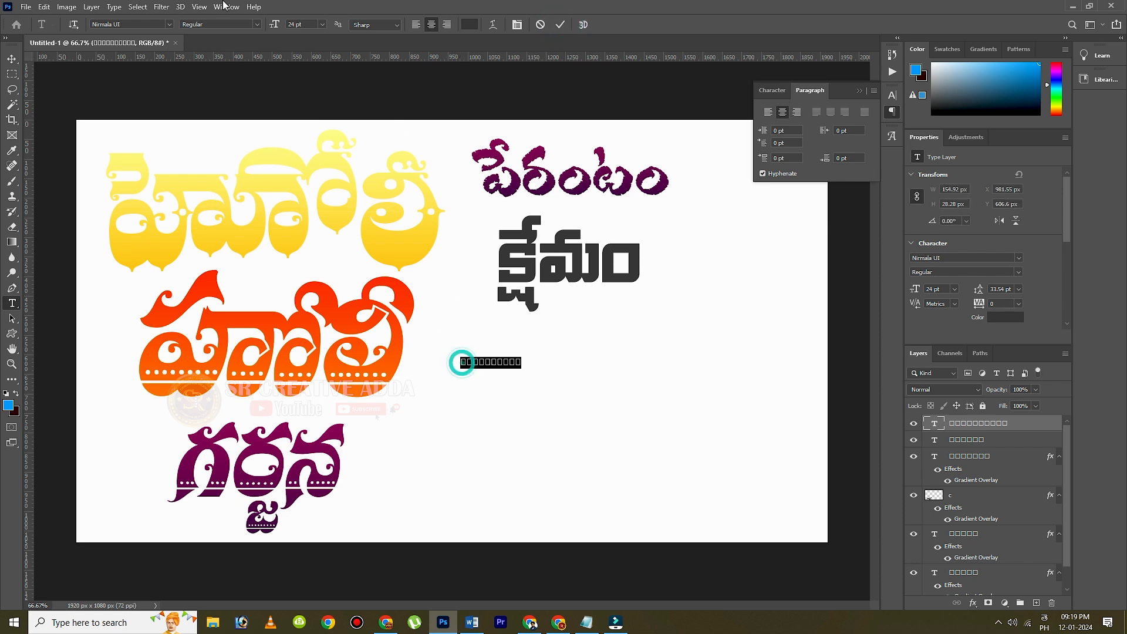
{"action": "left_click", "coordinate": [169, 24]}
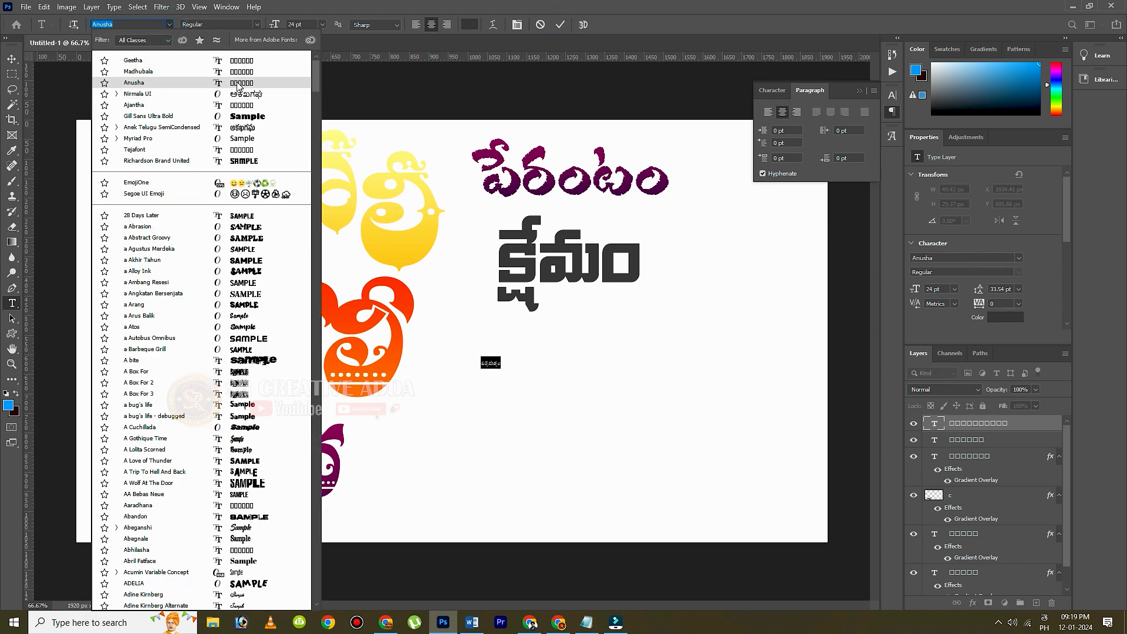
{"action": "left_click", "coordinate": [229, 82]}
{"action": "left_click", "coordinate": [563, 26]}
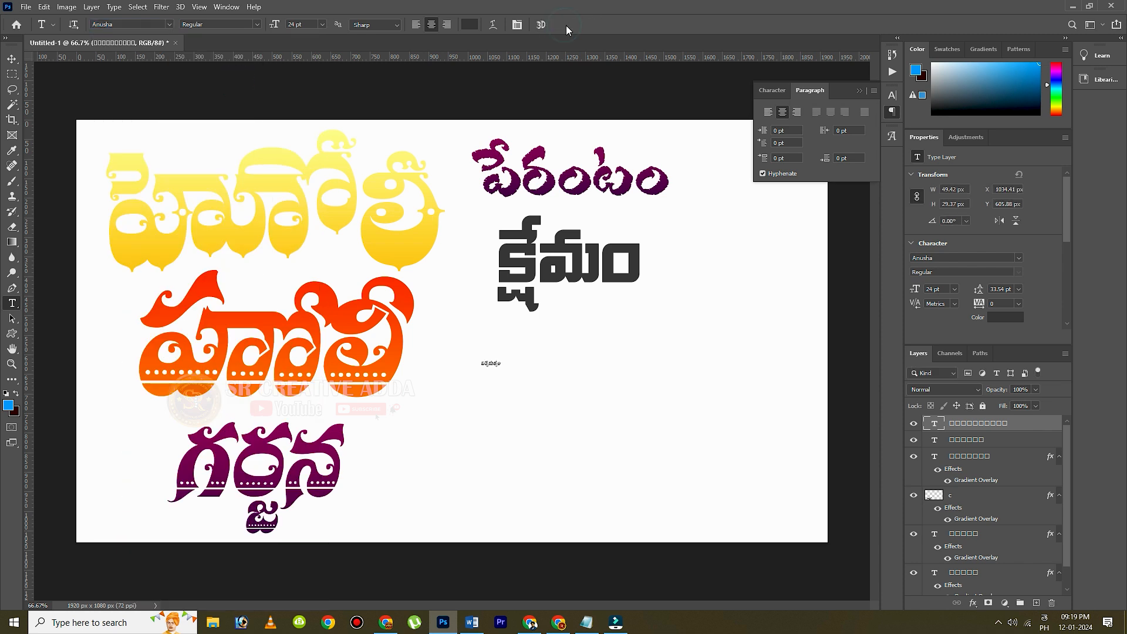
Step: Scale ఐక్యమత్యం up proportionally to about 727 px wide and centre it beneath క్షేమం
{"action": "key", "text": "ctrl+t"}
{"action": "left_click_drag", "start_coordinate": [501, 354], "coordinate": [771, 292]}
{"action": "left_click_drag", "start_coordinate": [683, 317], "coordinate": [623, 381]}
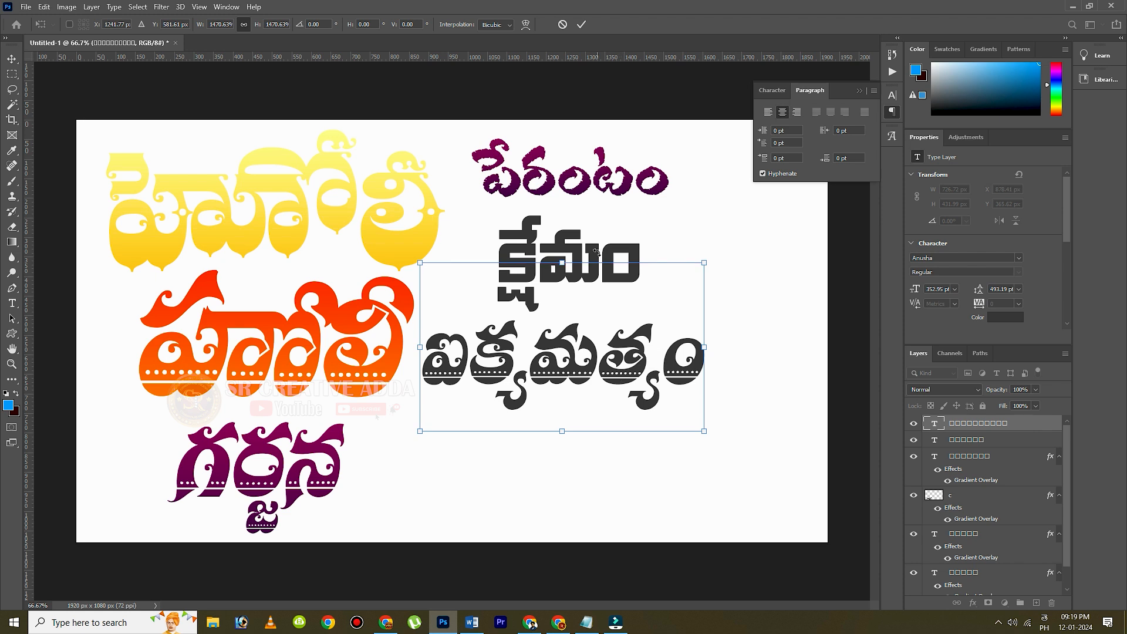
{"action": "left_click", "coordinate": [581, 25]}
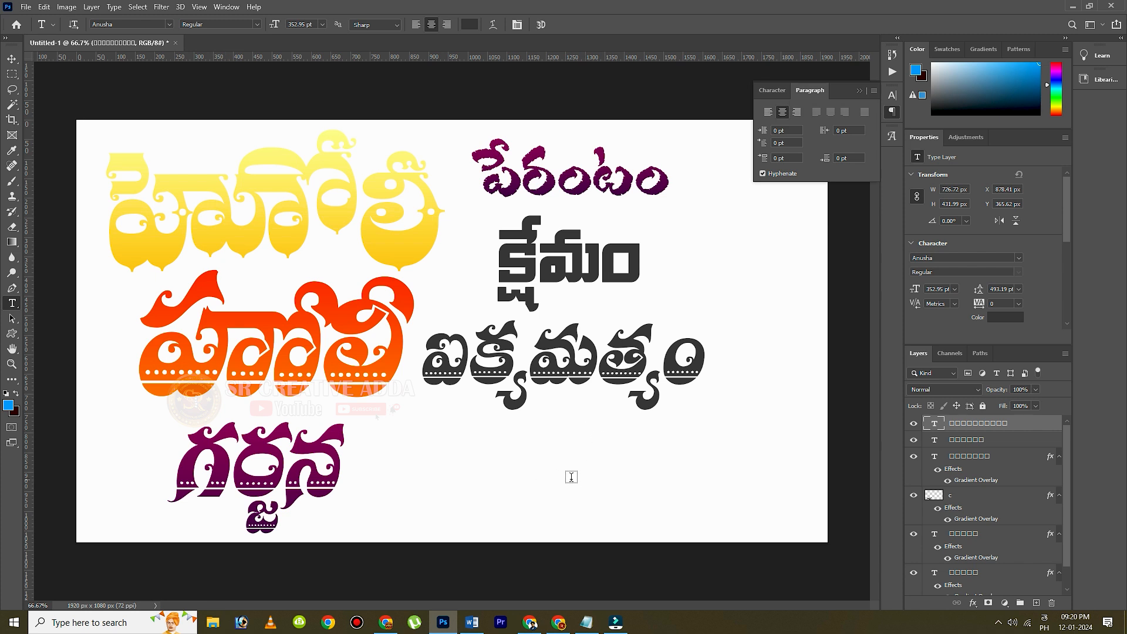
Step: Switch to the browser's font converter, replace the Unicode text with గృహ ప్రవేశం and transform it to Anu 7.0 encoding
{"action": "left_click", "coordinate": [558, 622]}
{"action": "left_click_drag", "start_coordinate": [180, 184], "coordinate": [118, 191]}
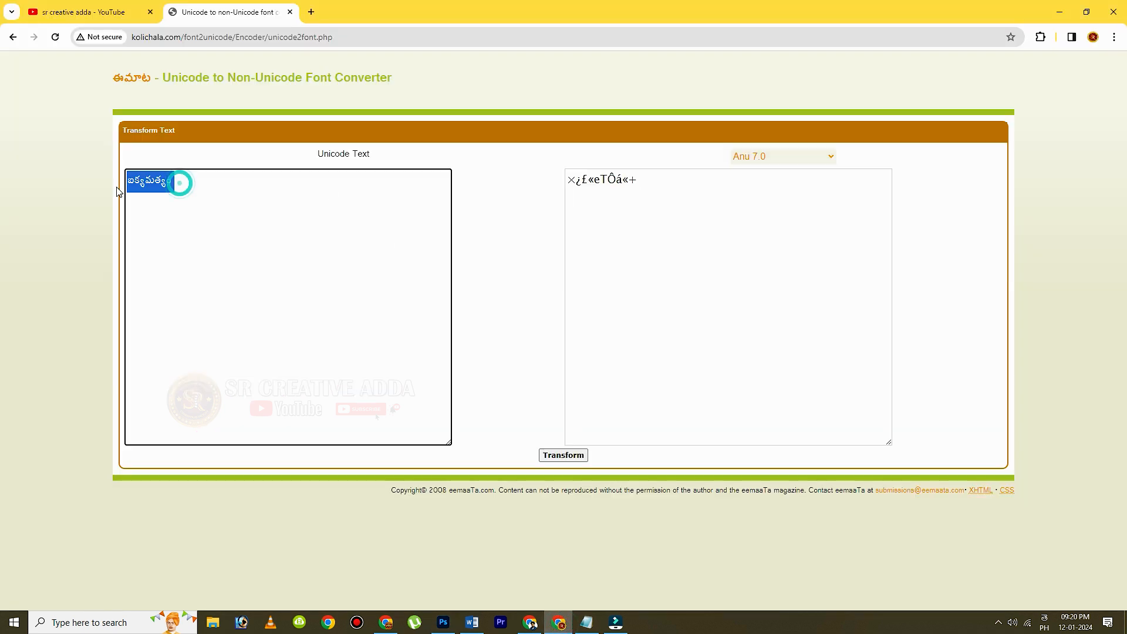
{"action": "type", "text": "gruha"}
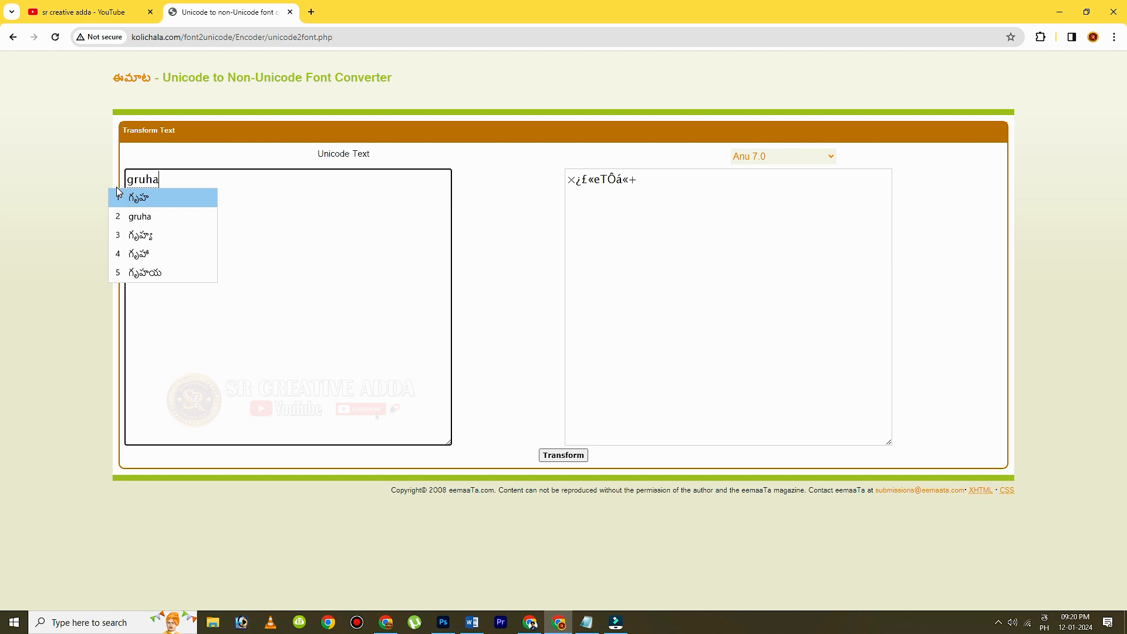
{"action": "type", "text": " pravesham"}
{"action": "left_click", "coordinate": [562, 455]}
Step: Copy the converted గృహ ప్రవేశం text into the Word document and select it there for copying
{"action": "left_click_drag", "start_coordinate": [668, 179], "coordinate": [555, 189]}
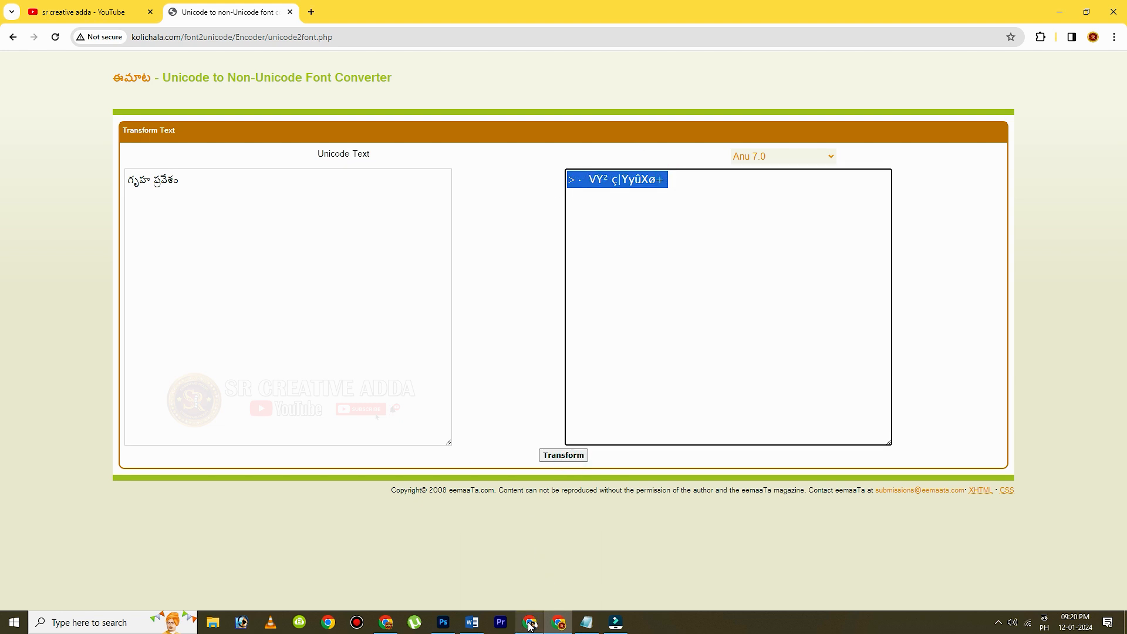
{"action": "left_click", "coordinate": [472, 622]}
{"action": "left_click", "coordinate": [601, 204]}
{"action": "left_click_drag", "start_coordinate": [602, 194], "coordinate": [512, 206]}
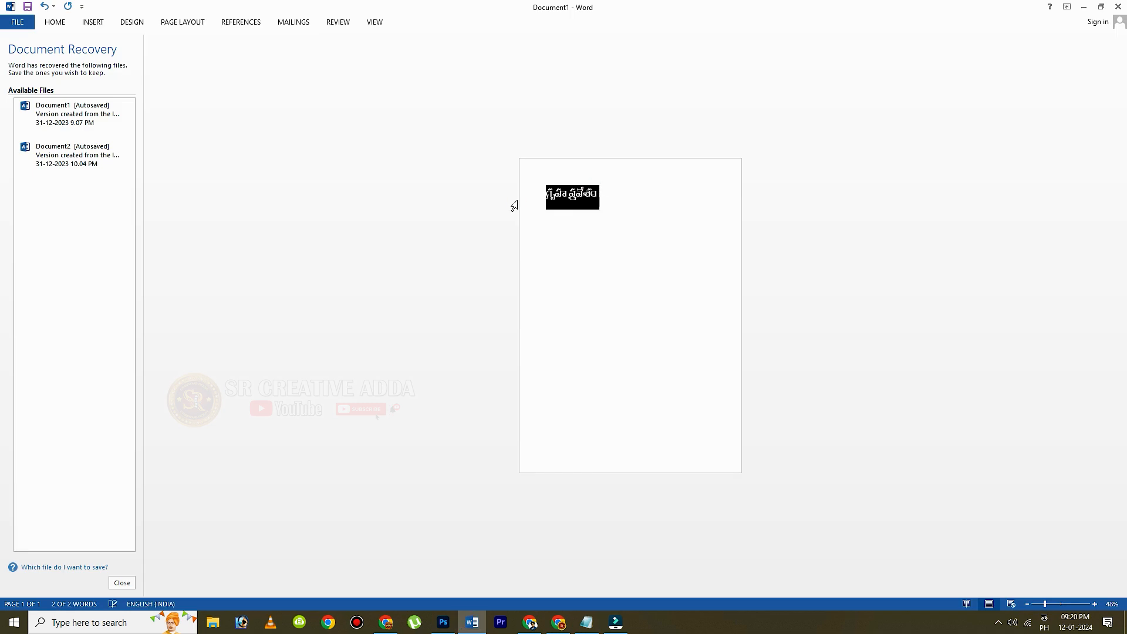
Step: Switch to Photoshop and paste the copied గృహ ప్రవేశం text as a new type layer below ఐక్యమత్యం
{"action": "left_click", "coordinate": [452, 625]}
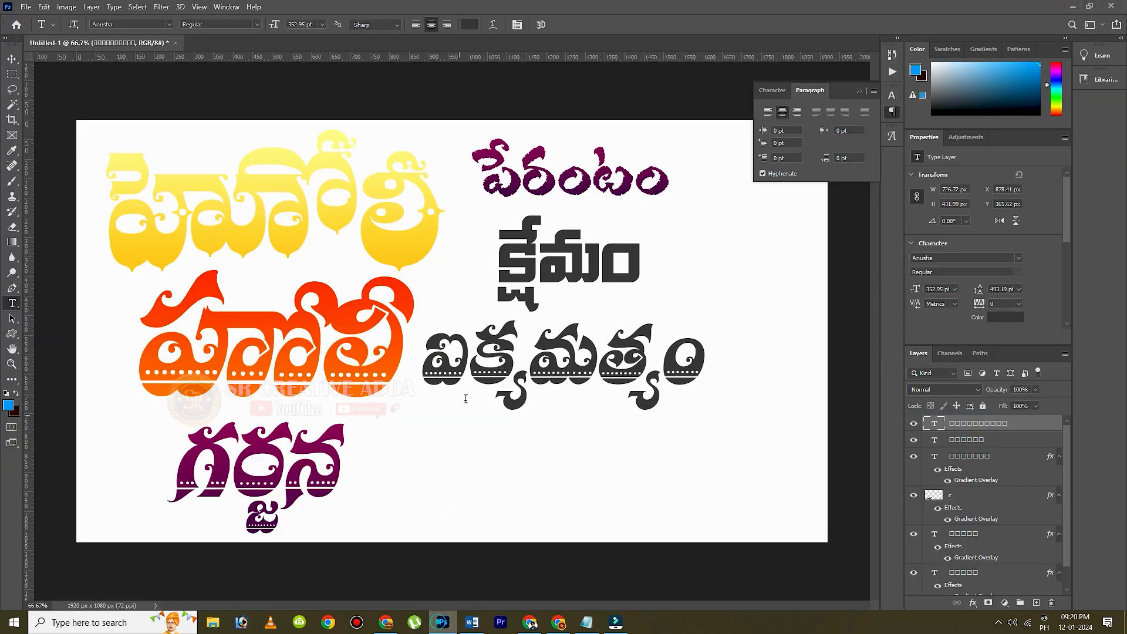
{"action": "left_click", "coordinate": [457, 467]}
{"action": "key", "text": "ctrl+v"}
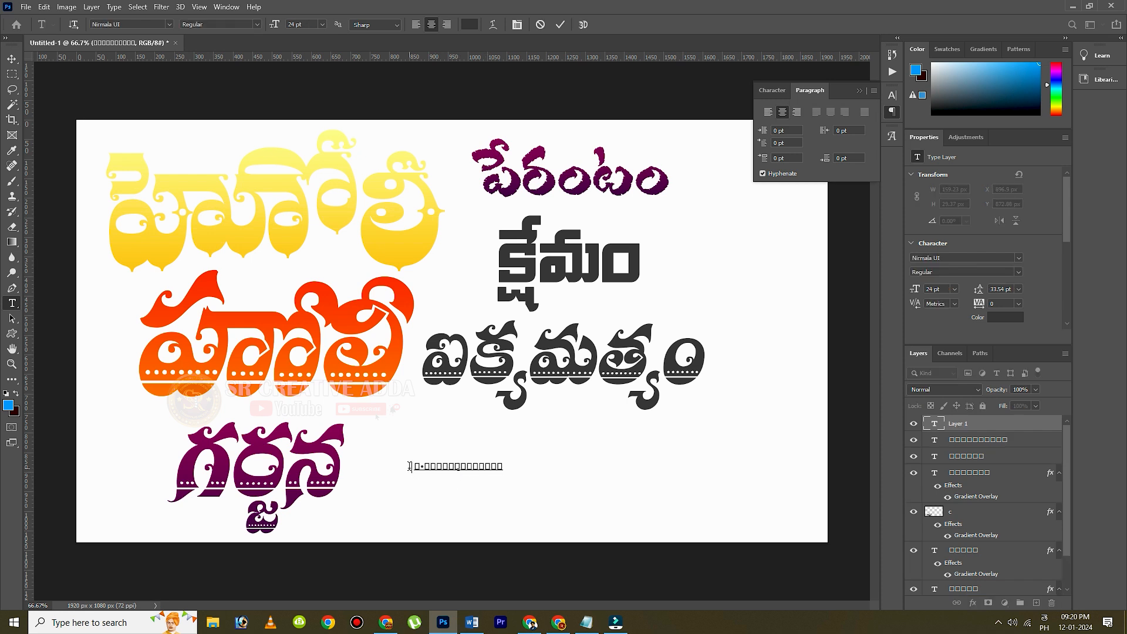
Step: Set the font of the newly pasted గృహ ప్రవేశం text to Geetha
{"action": "left_click_drag", "start_coordinate": [415, 465], "coordinate": [593, 460]}
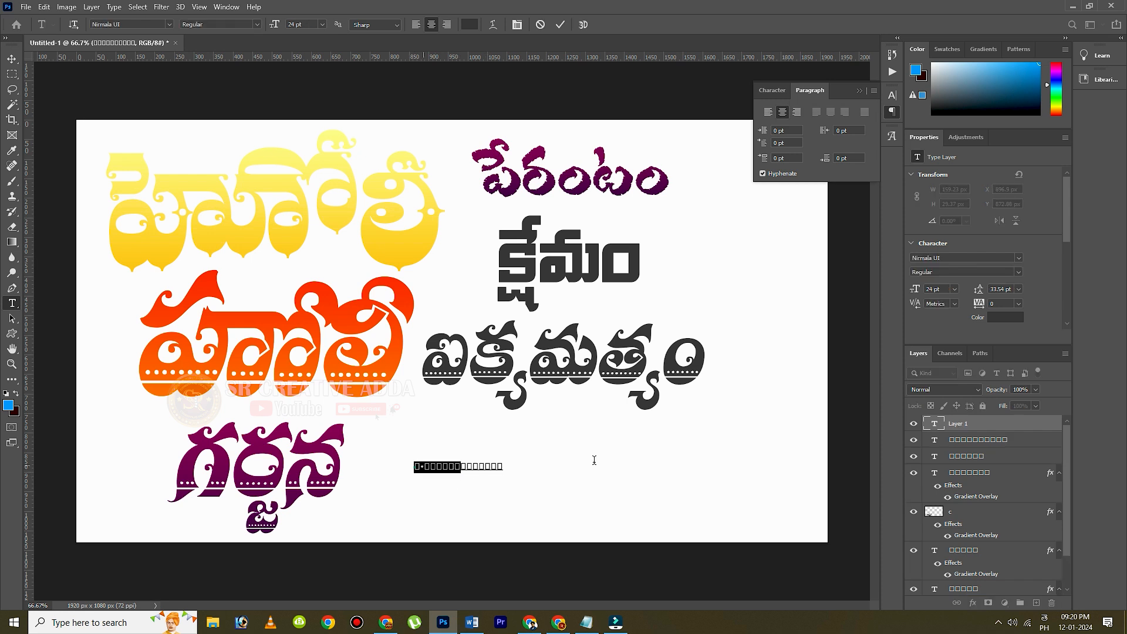
{"action": "left_click", "coordinate": [169, 24]}
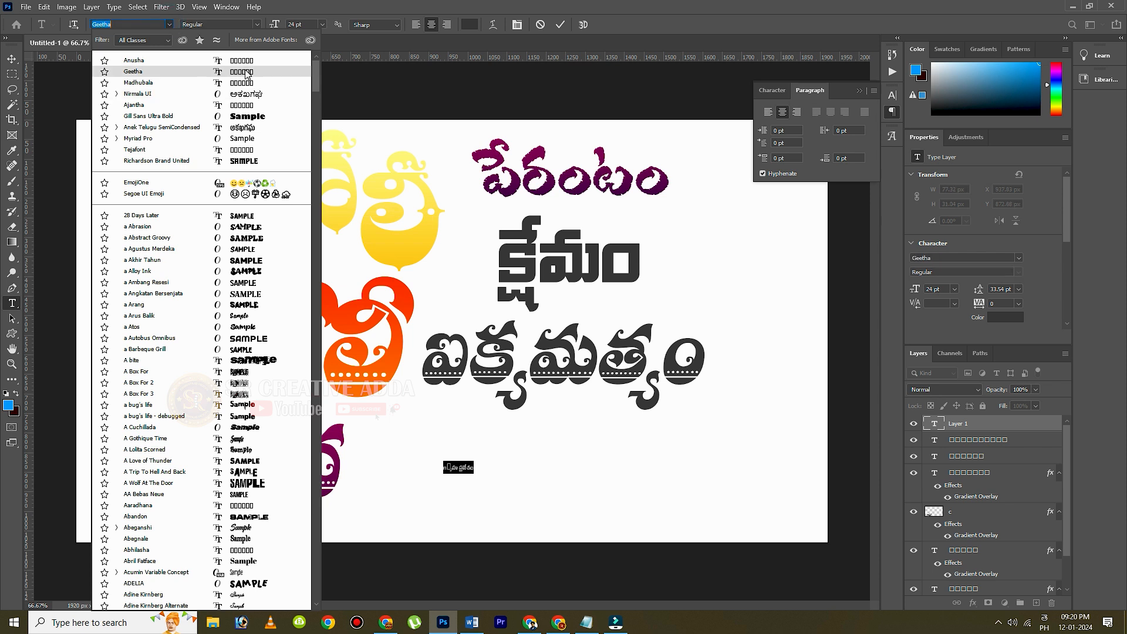
{"action": "left_click", "coordinate": [245, 70]}
{"action": "left_click", "coordinate": [561, 25]}
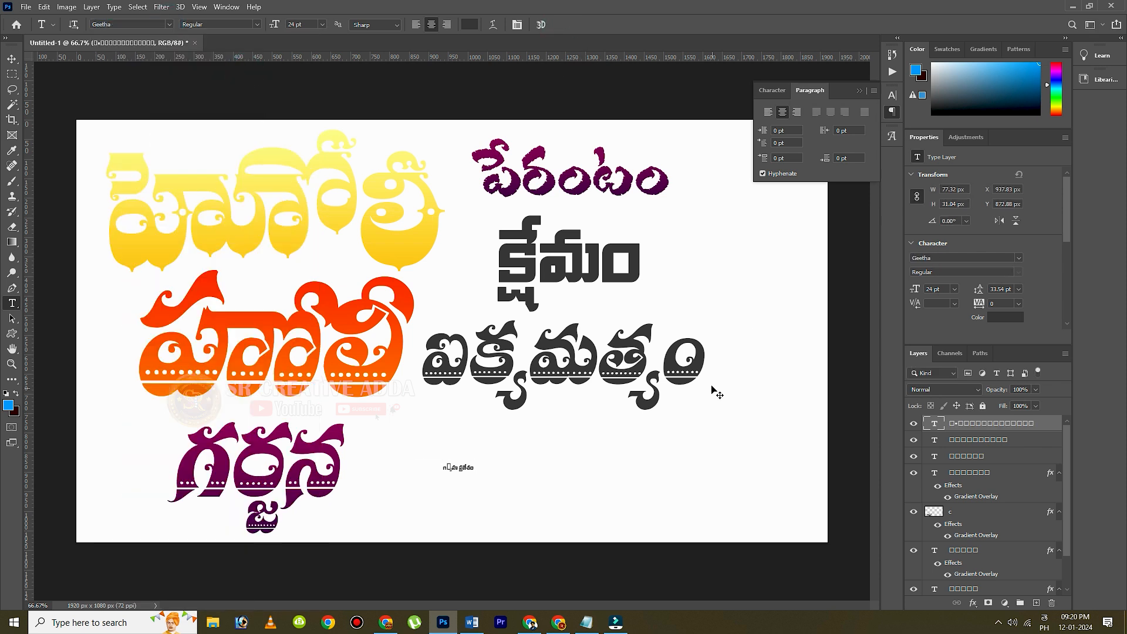
Step: Scale గృహ ప్రవేశం up proportionally to about 743 px wide and position it directly below ఐక్యమత్యం
{"action": "key", "text": "ctrl+t"}
{"action": "left_click_drag", "start_coordinate": [477, 456], "coordinate": [735, 354]}
{"action": "left_click_drag", "start_coordinate": [624, 417], "coordinate": [597, 467]}
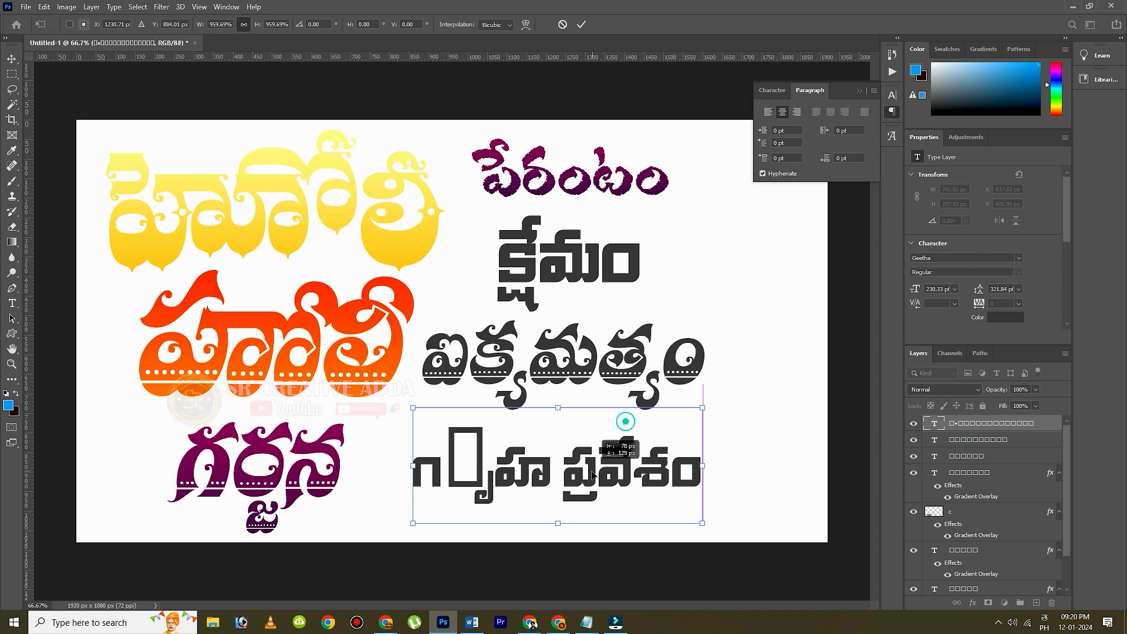
{"action": "left_click", "coordinate": [581, 24]}
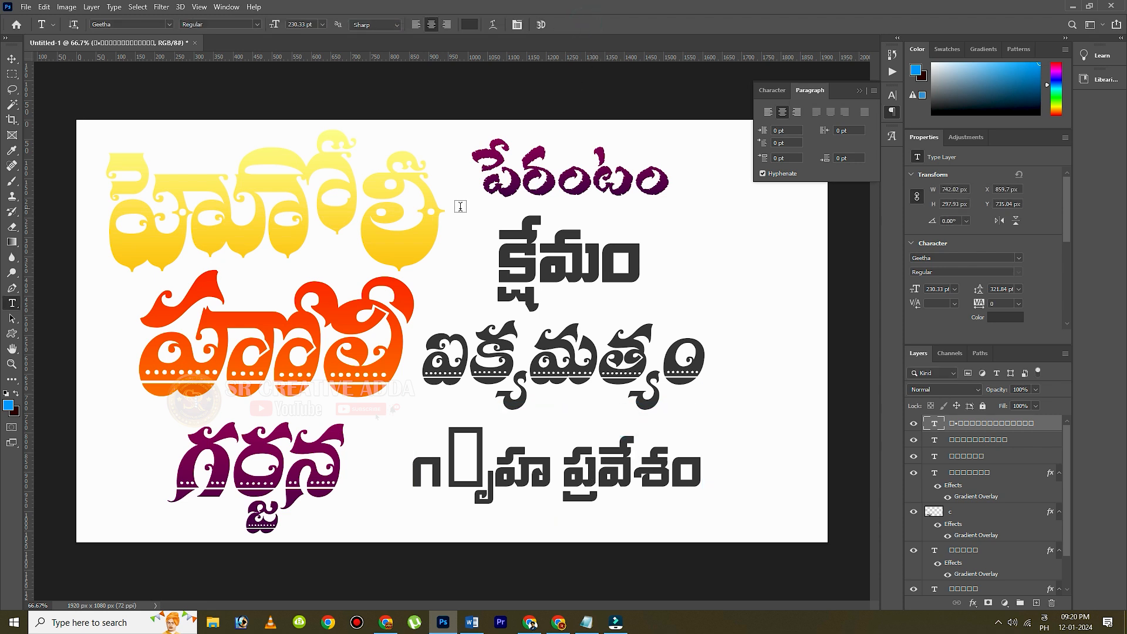
Step: Try to copy the క్య letter from ఐక్యమత్యం into గృహ ప్రవేశం beside its first letter
{"action": "double_click", "coordinate": [182, 440]}
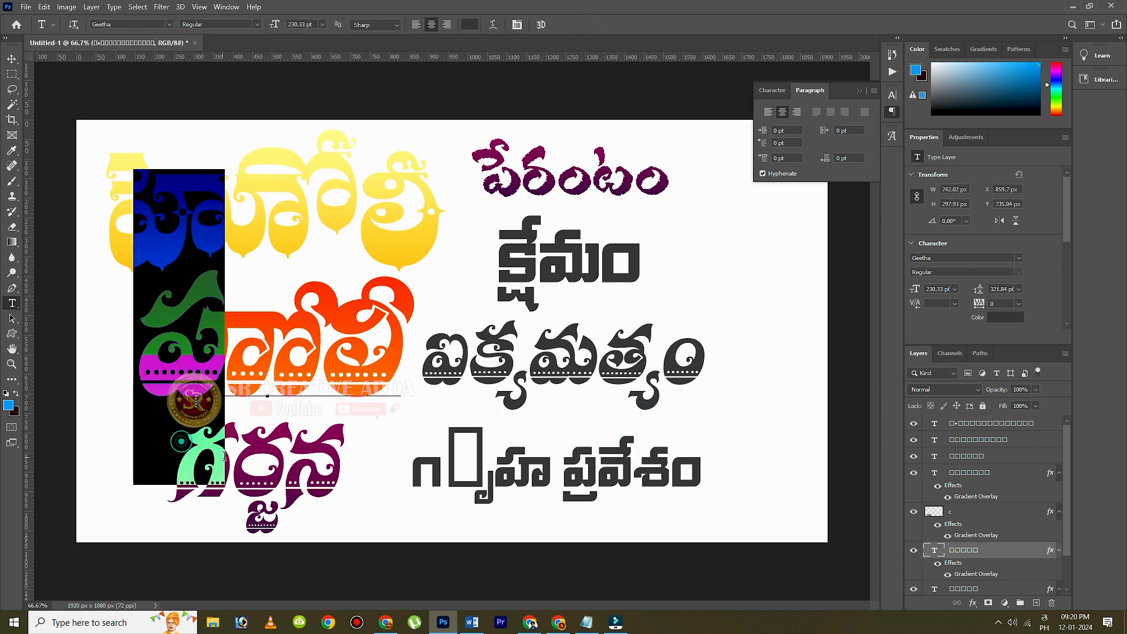
{"action": "left_click", "coordinate": [560, 25]}
{"action": "left_click", "coordinate": [474, 358]}
{"action": "left_click_drag", "start_coordinate": [474, 359], "coordinate": [526, 372]}
{"action": "key", "text": "ctrl+c"}
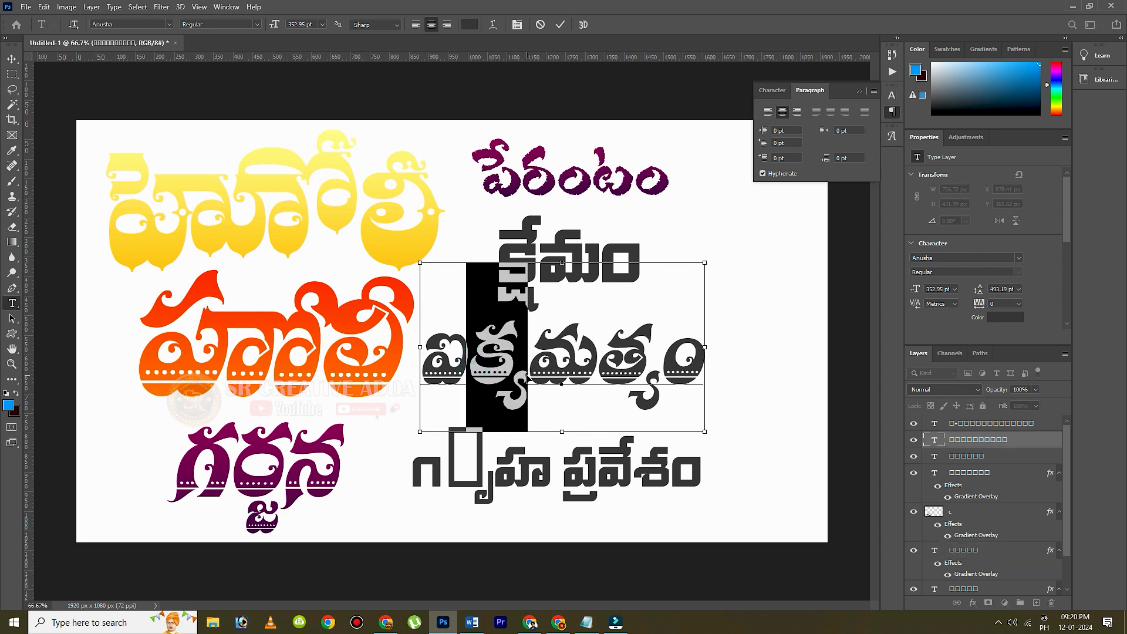
{"action": "left_click", "coordinate": [560, 25]}
{"action": "left_click_drag", "start_coordinate": [467, 361], "coordinate": [527, 379]}
{"action": "key", "text": "ctrl+c"}
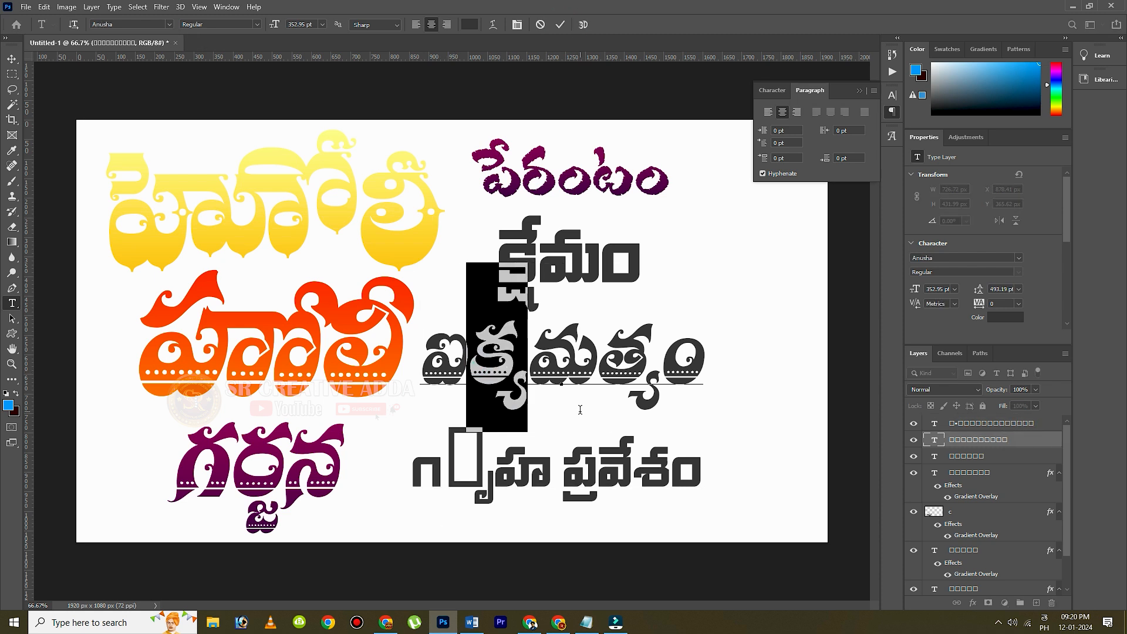
{"action": "left_click", "coordinate": [440, 473]}
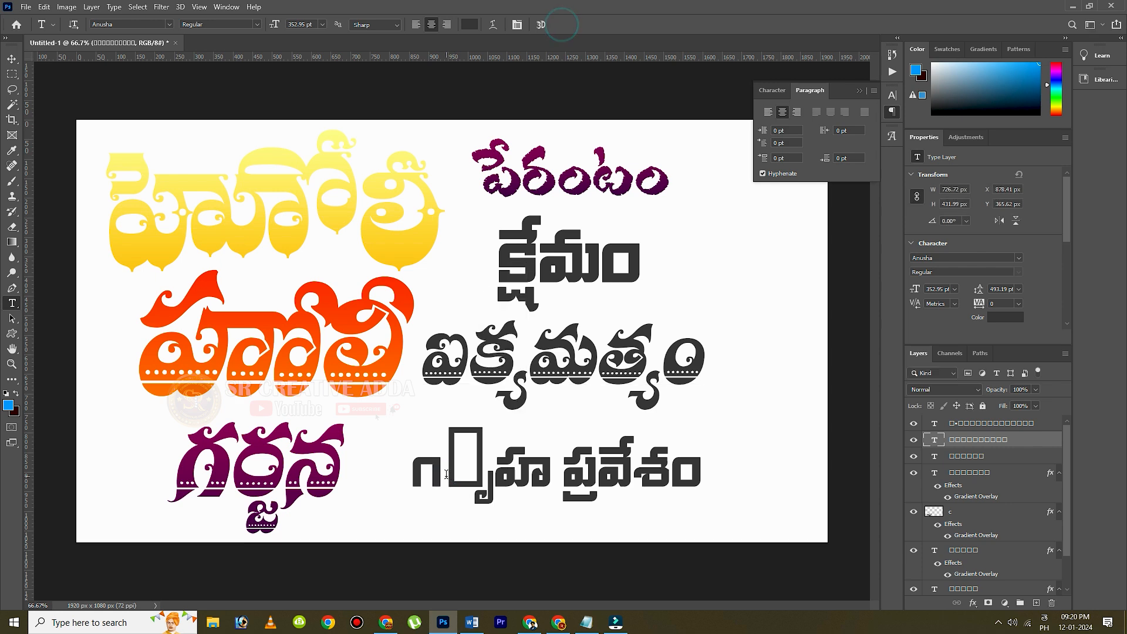
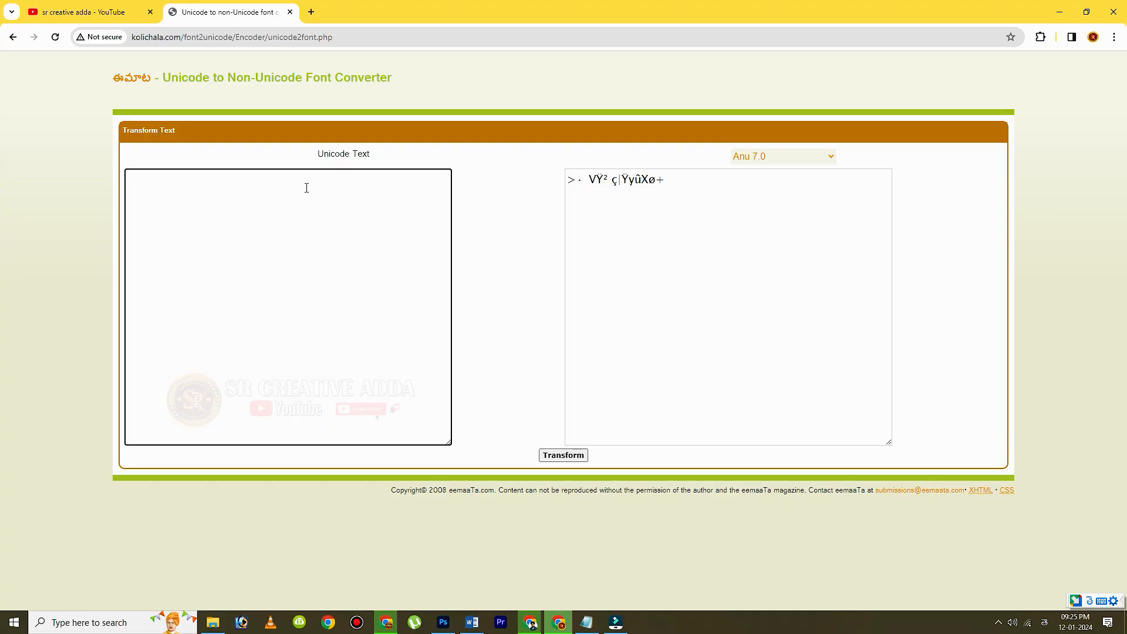
Step: Enter మహోత్సవం as the Unicode text in the font converter and transform it to Anu 7.0 encoding
{"action": "type", "text": "mahost"}
{"action": "key", "text": "BackSpace"}
{"action": "key", "text": "BackSpace"}
{"action": "type", "text": "tsavam"}
{"action": "key", "text": "Return"}
{"action": "left_click", "coordinate": [564, 456]}
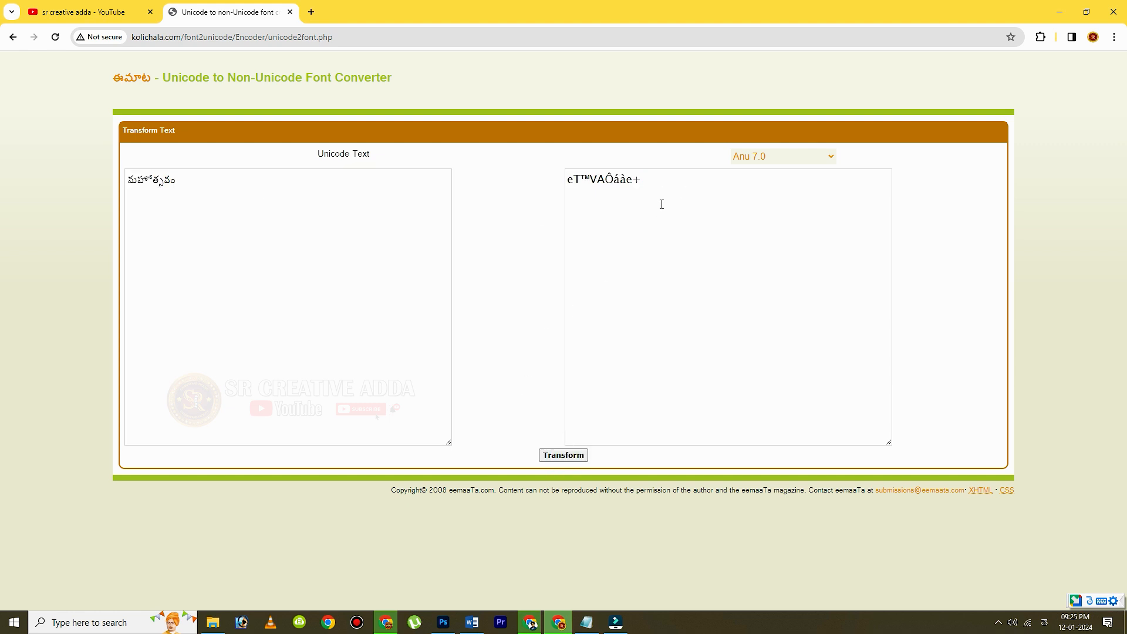
Step: Transfer the converted మహోత్సవం text from the font converter through Word into a new Photoshop text layer
{"action": "triple_click", "coordinate": [659, 181]}
{"action": "key", "text": "ctrl+c"}
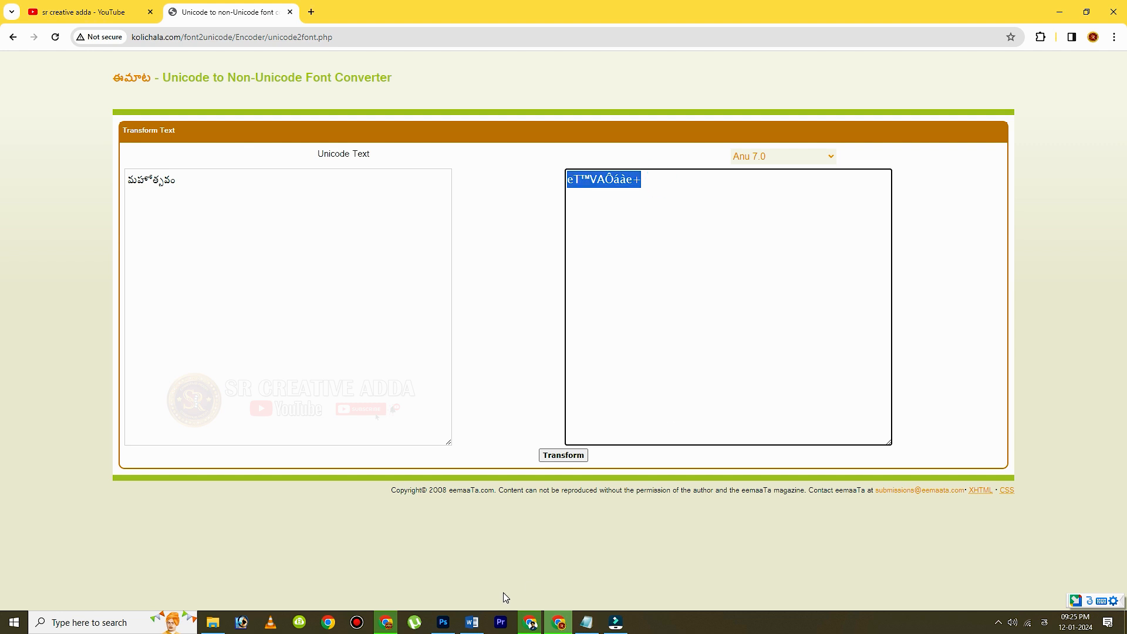
{"action": "left_click", "coordinate": [471, 622]}
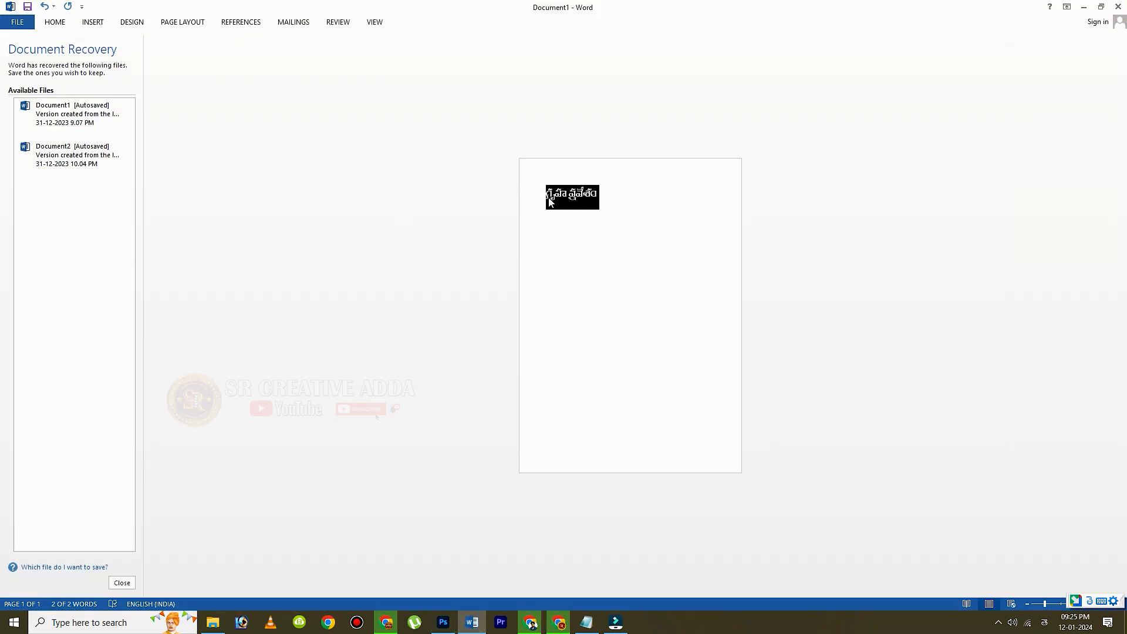
{"action": "key", "text": "ctrl+v"}
{"action": "left_click_drag", "start_coordinate": [545, 193], "coordinate": [603, 194]}
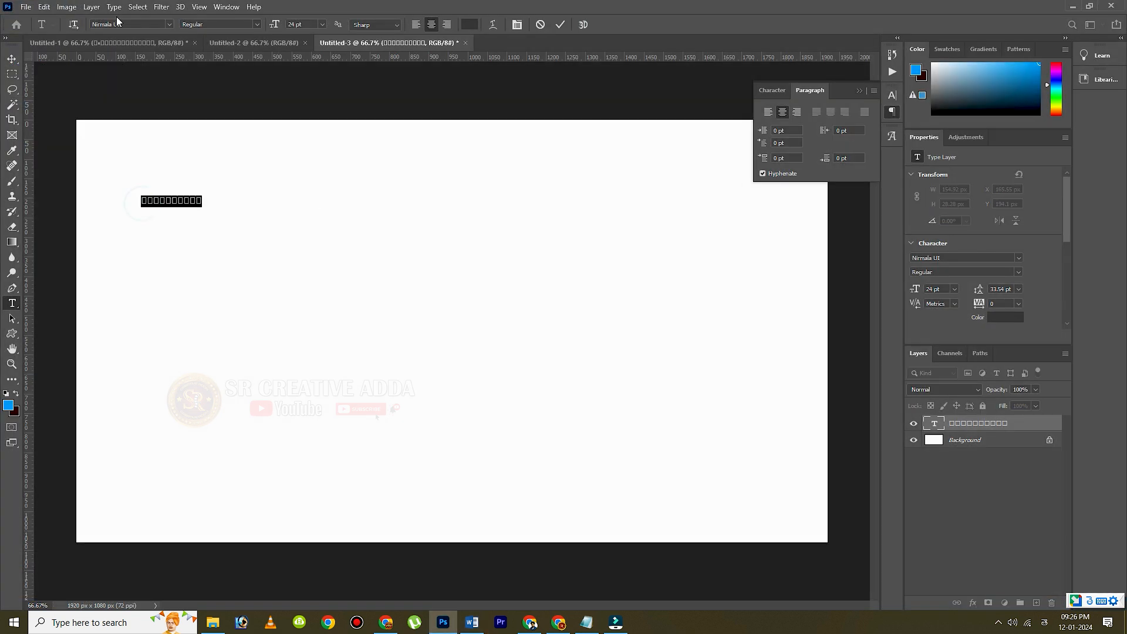
Step: Set the font of the pasted మహోత్సవం text to Dharani
{"action": "left_click", "coordinate": [169, 24]}
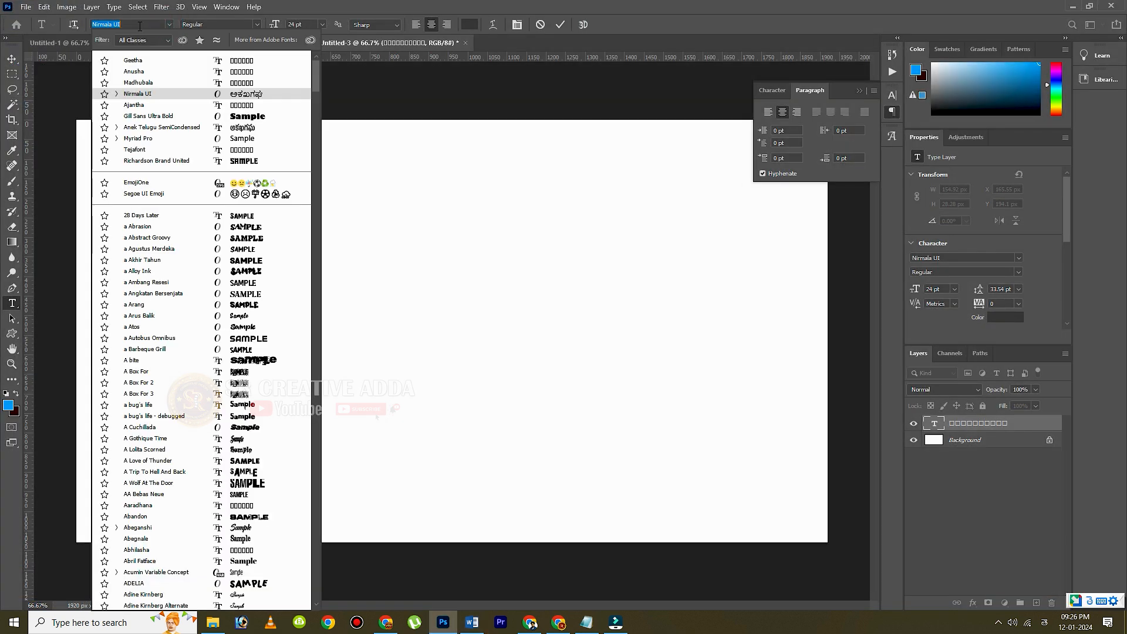
{"action": "type", "text": "dhrani"}
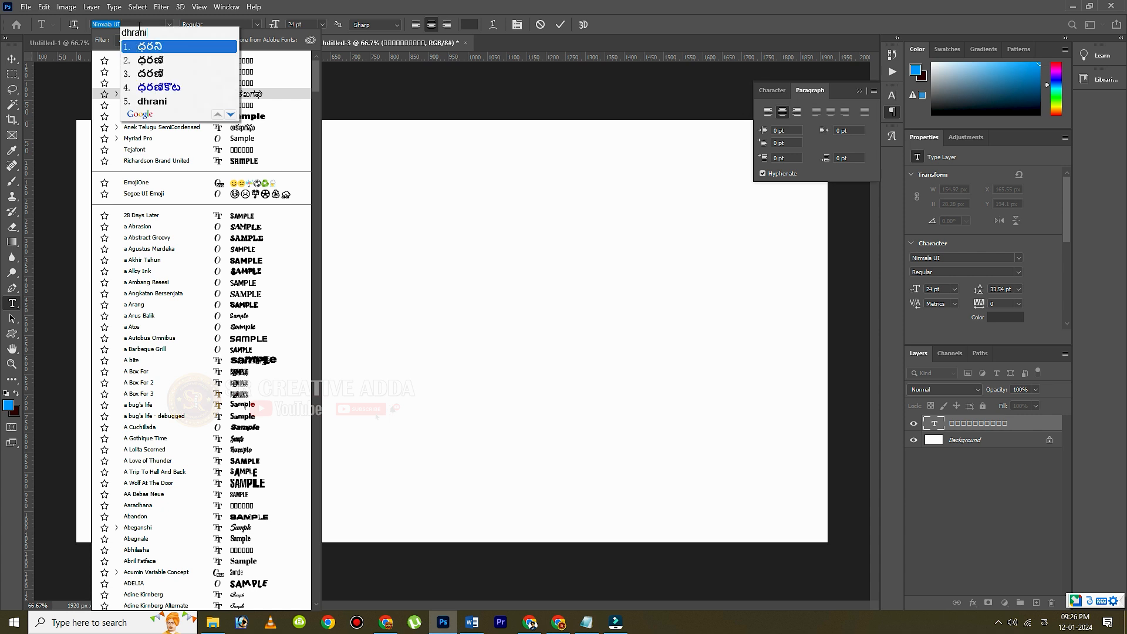
{"action": "key", "text": "Down"}
{"action": "key", "text": "Down"}
{"action": "key", "text": "Down"}
{"action": "key", "text": "Down"}
{"action": "key", "text": "Return"}
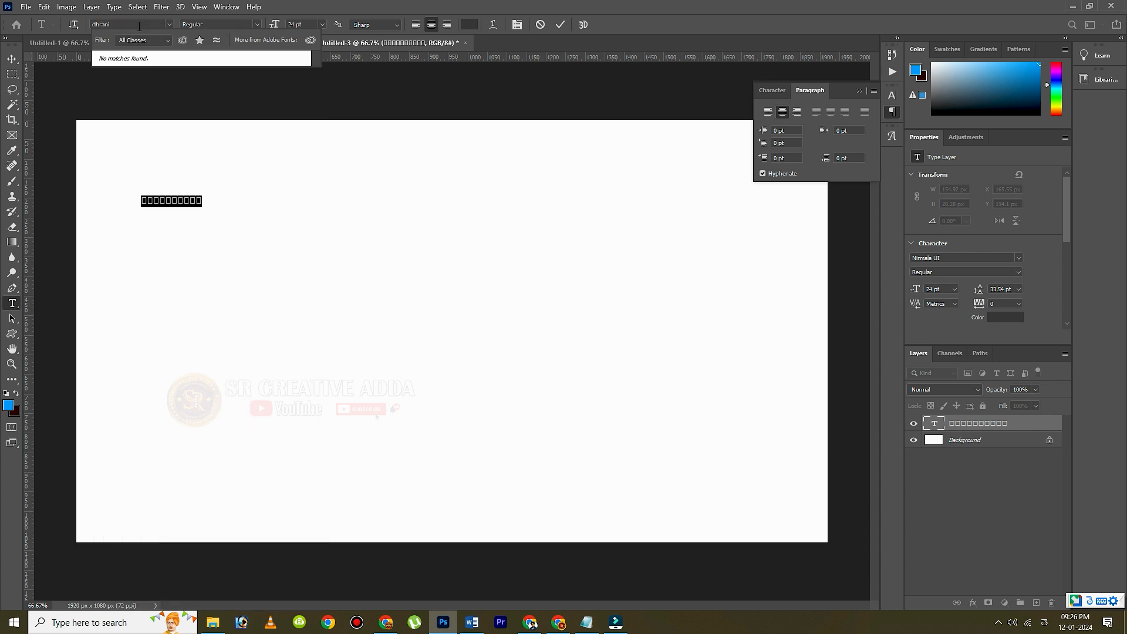
{"action": "left_click", "coordinate": [101, 27]}
{"action": "type", "text": "a"}
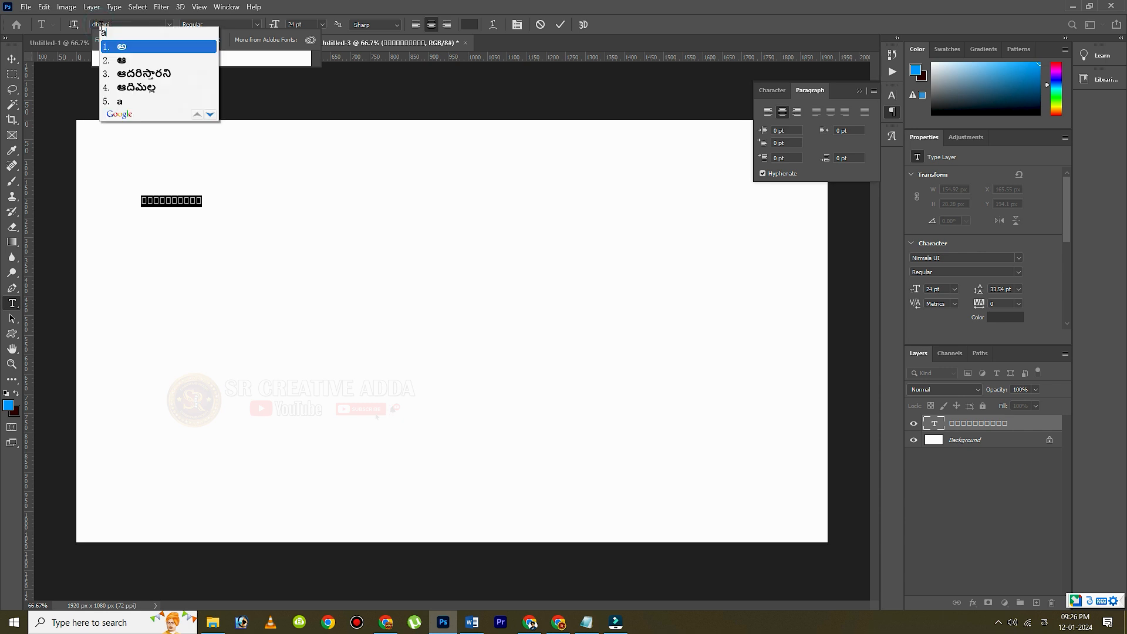
{"action": "left_click", "coordinate": [120, 102]}
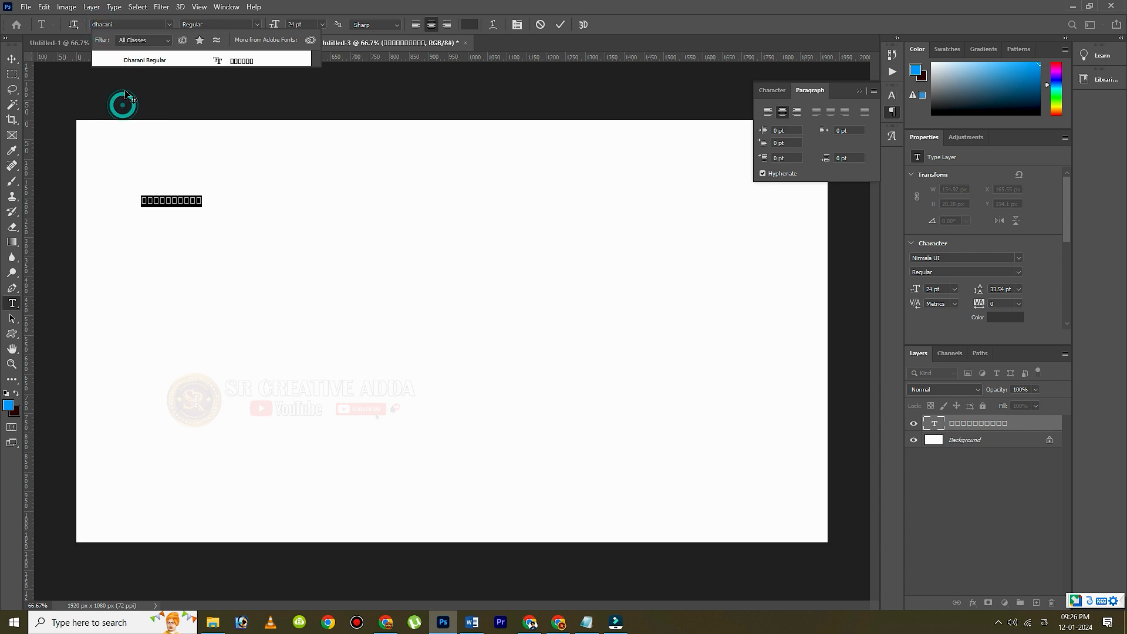
{"action": "left_click", "coordinate": [147, 57]}
{"action": "left_click", "coordinate": [566, 23]}
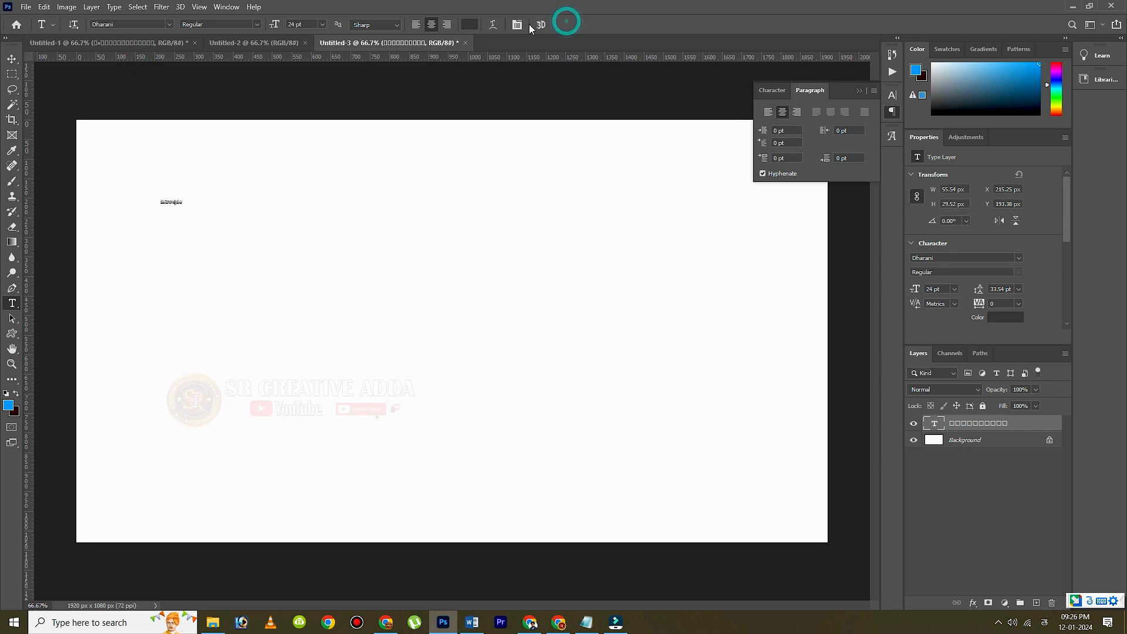
Step: Scale మహోత్సవం up proportionally to about 1039 px wide and position it in the left part of the canvas
{"action": "key", "text": "ctrl+t"}
{"action": "left_click_drag", "start_coordinate": [182, 192], "coordinate": [564, 169]}
{"action": "left_click_drag", "start_coordinate": [366, 164], "coordinate": [368, 341]}
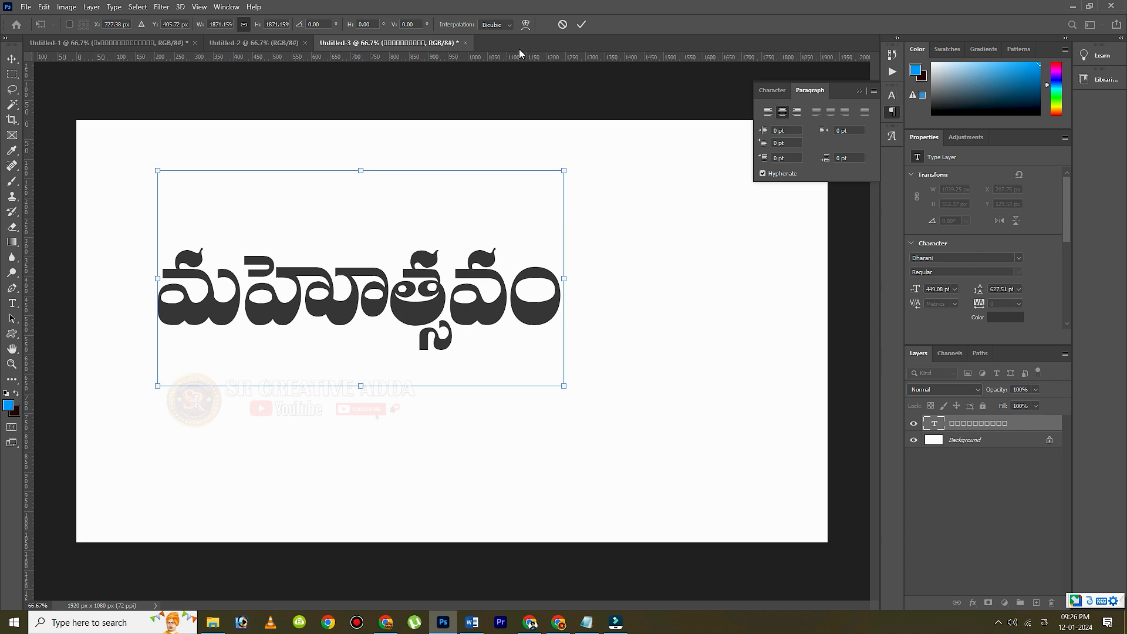
{"action": "left_click", "coordinate": [581, 24]}
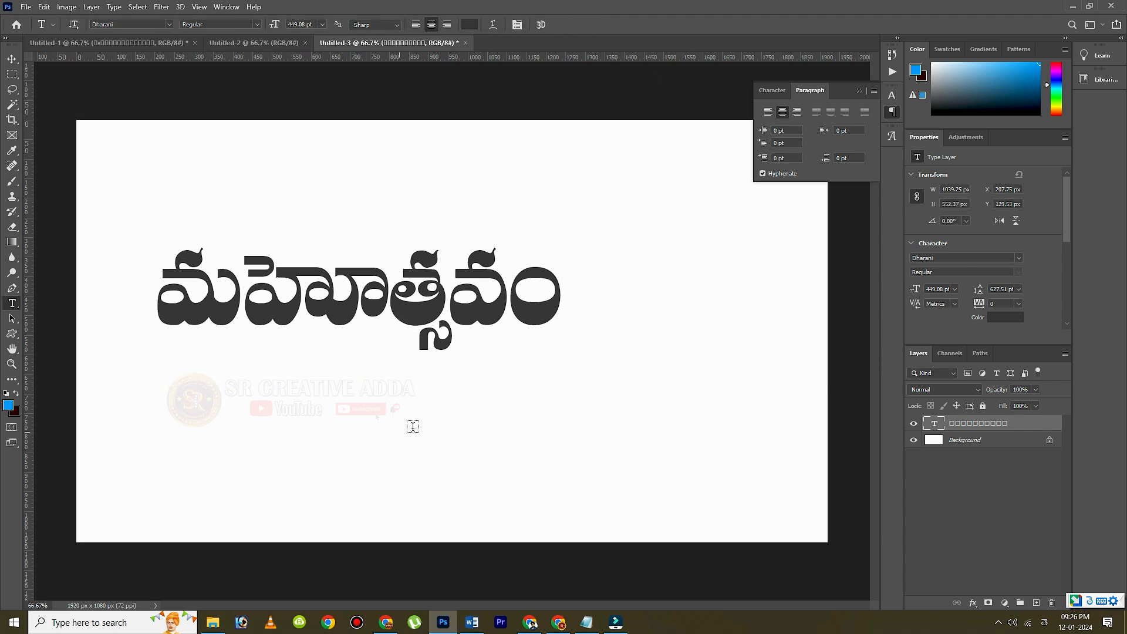
Step: In the browser's font converter, replace the Unicode text with కో and transform it to Anu 7.0 encoding
{"action": "mouse_move", "coordinate": [467, 627]}
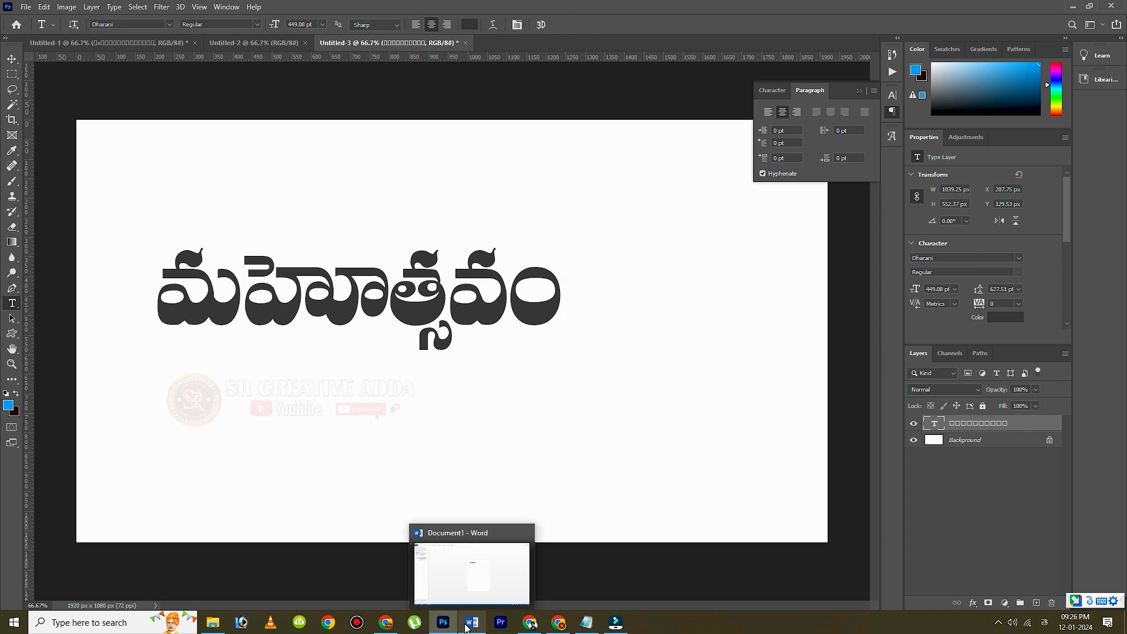
{"action": "left_click", "coordinate": [559, 622]}
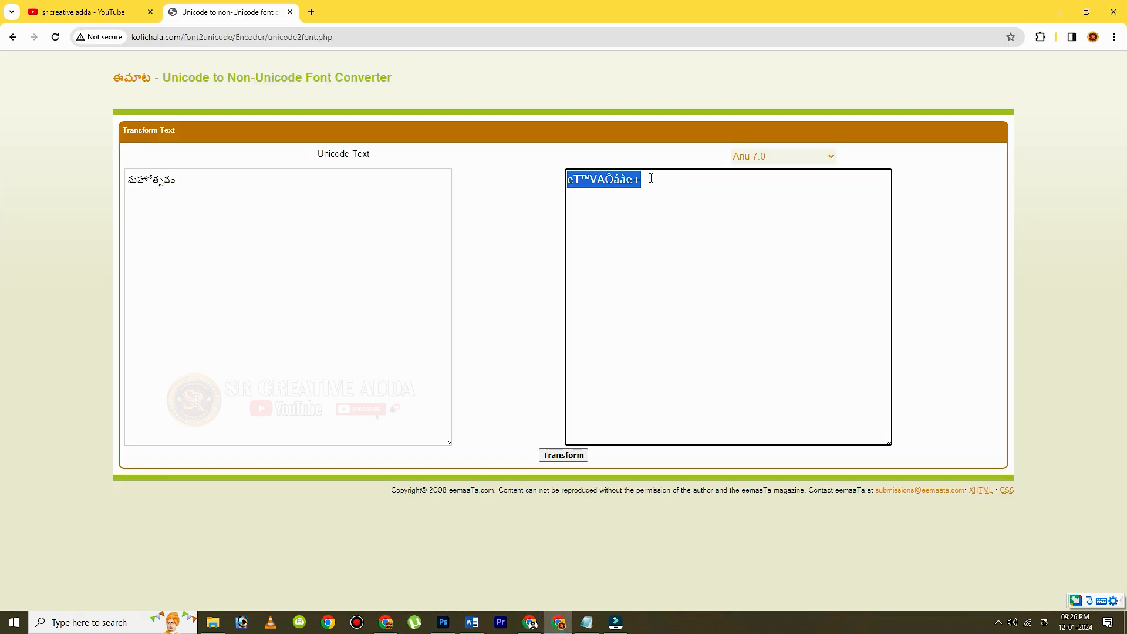
{"action": "left_click_drag", "start_coordinate": [186, 181], "coordinate": [184, 182]}
{"action": "left_click_drag", "start_coordinate": [184, 181], "coordinate": [63, 182]}
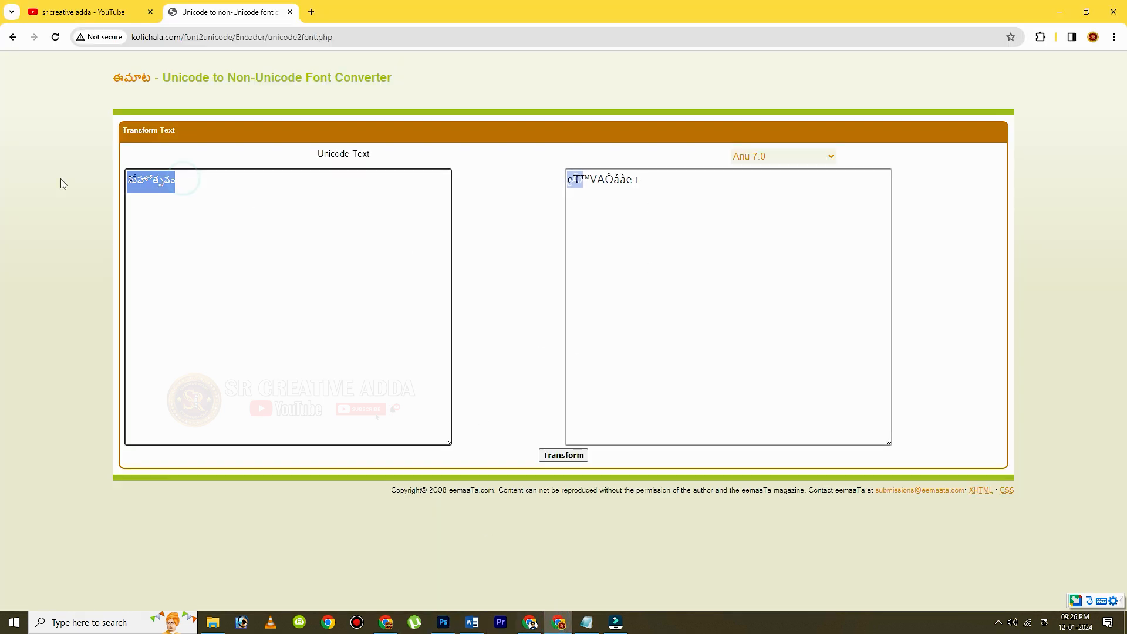
{"action": "mouse_move", "coordinate": [445, 625]}
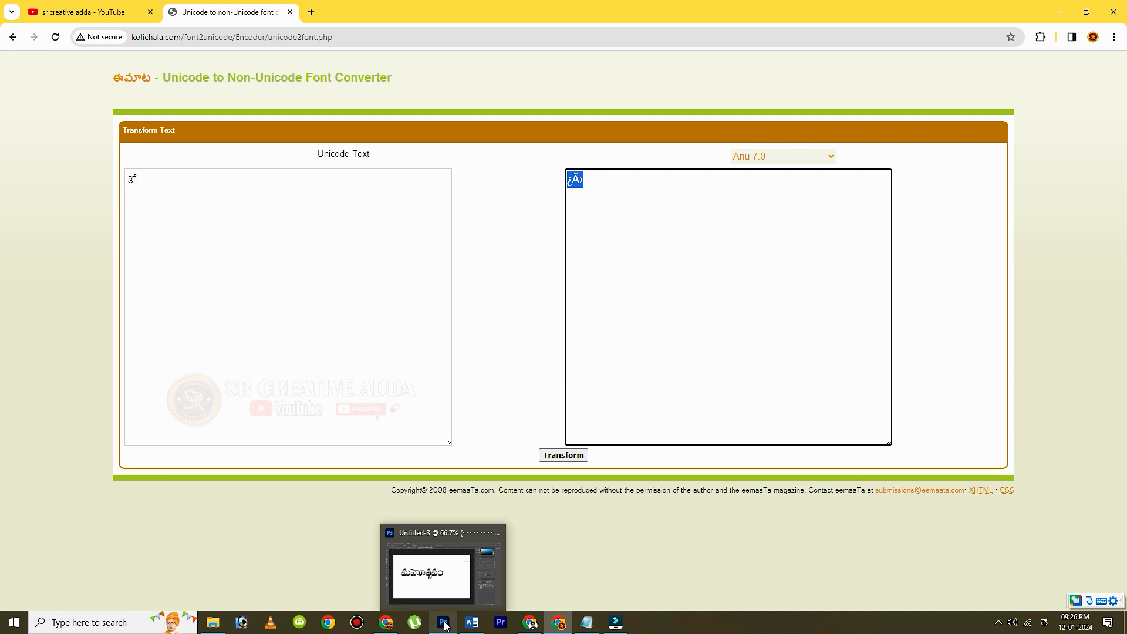
Step: Replace the Word document's text with the converted కో, copy it, and return to Photoshop
{"action": "left_click", "coordinate": [471, 622]}
{"action": "key", "text": "ctrl+a"}
{"action": "type", "text": "¿Ã›"}
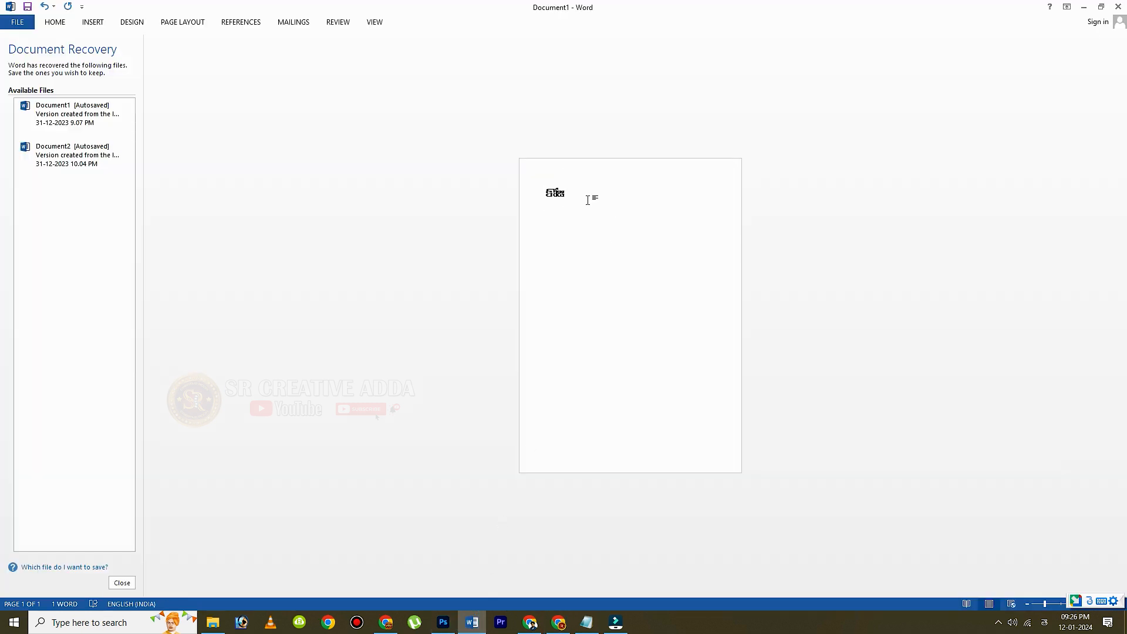
{"action": "left_click", "coordinate": [523, 200]}
{"action": "key", "text": "ctrl+c"}
{"action": "left_click", "coordinate": [443, 623]}
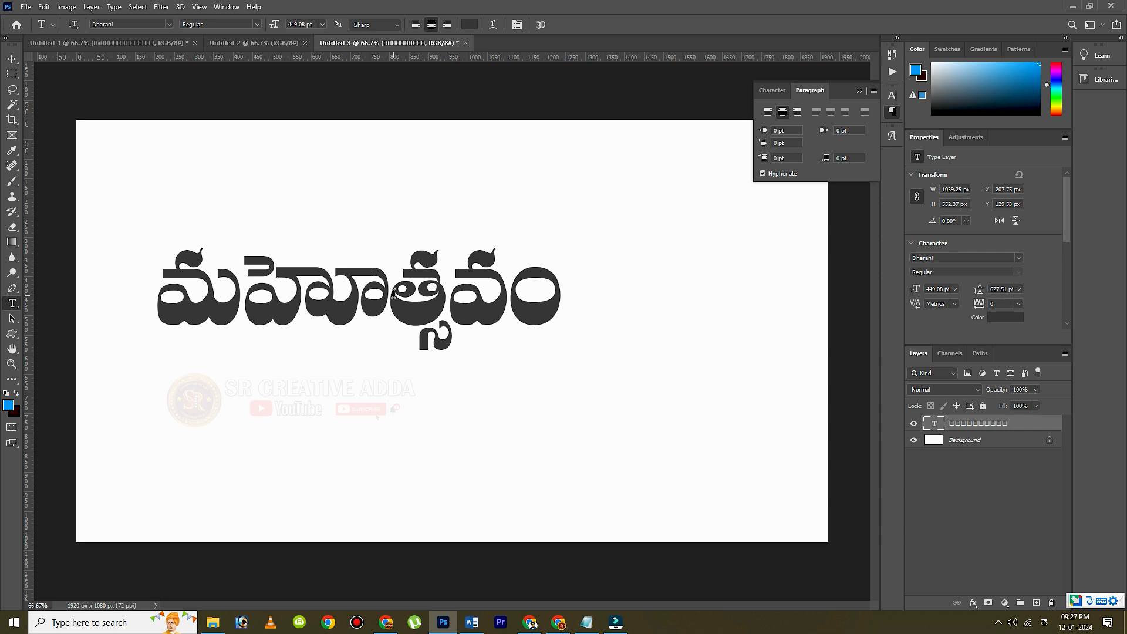
Step: Move మహోత్సవం to the canvas's upper left and paste the converted కో as a separate text layer to its right
{"action": "key", "text": "v"}
{"action": "left_click_drag", "start_coordinate": [337, 296], "coordinate": [299, 190]}
{"action": "left_click", "coordinate": [12, 303]}
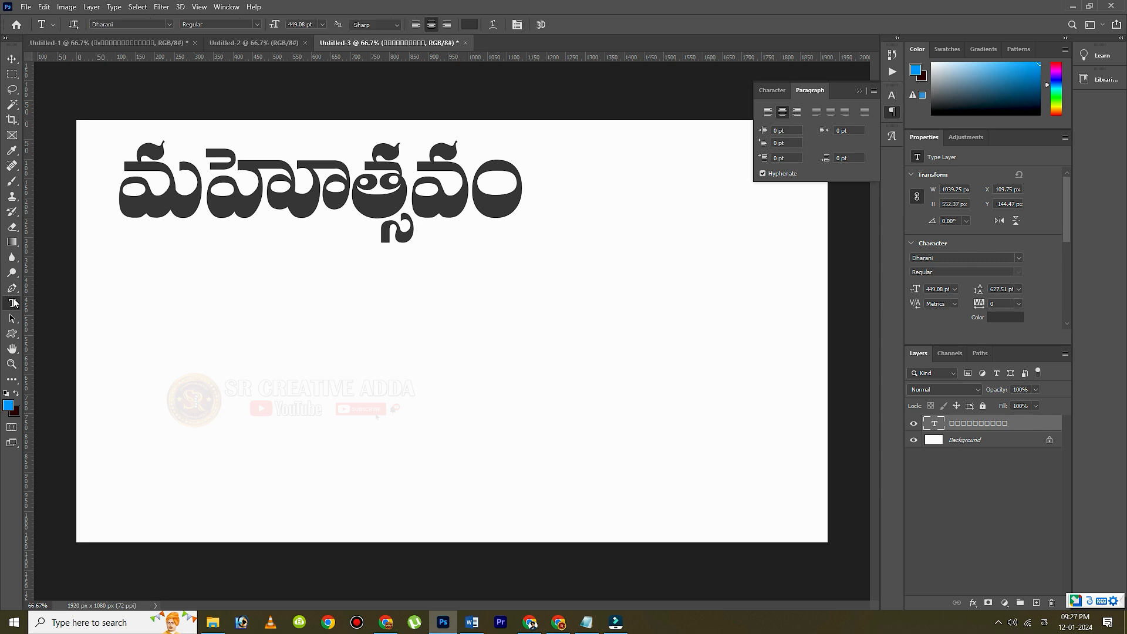
{"action": "left_click", "coordinate": [634, 209]}
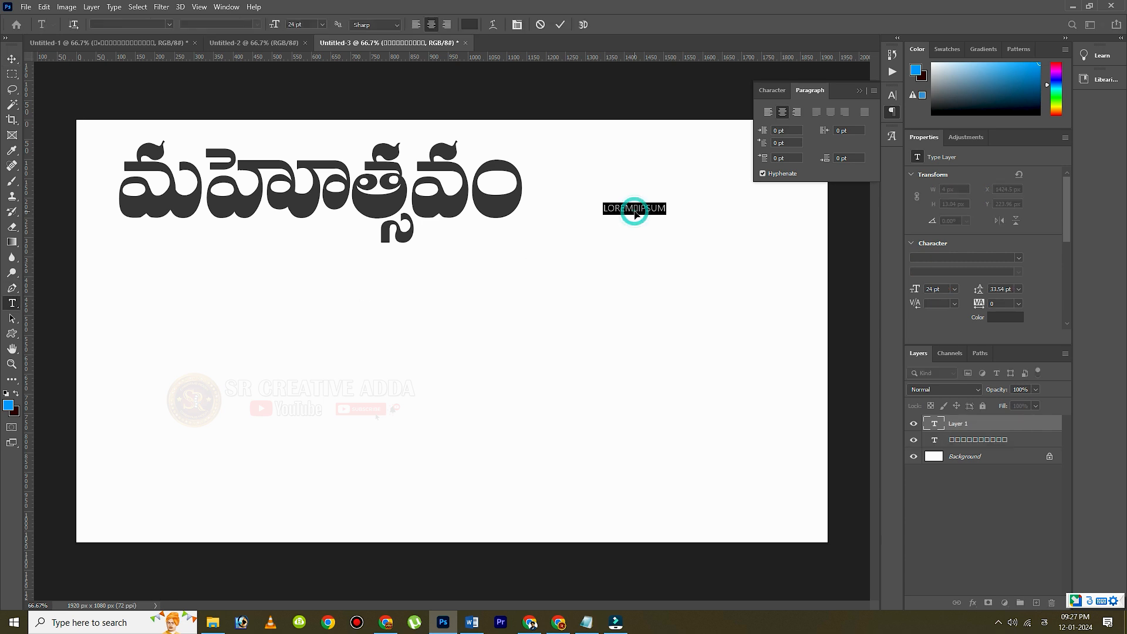
{"action": "left_click", "coordinate": [559, 25]}
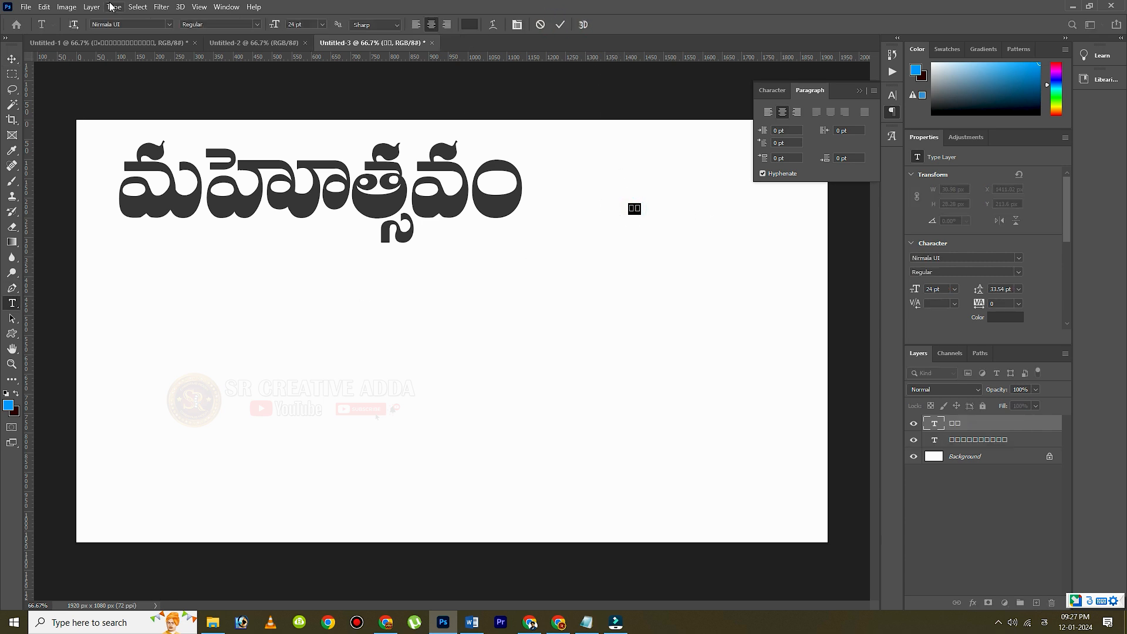
Step: Set the font of the pasted కో text to Dharani
{"action": "left_click", "coordinate": [169, 24]}
{"action": "left_click", "coordinate": [251, 59]}
{"action": "left_click", "coordinate": [559, 25]}
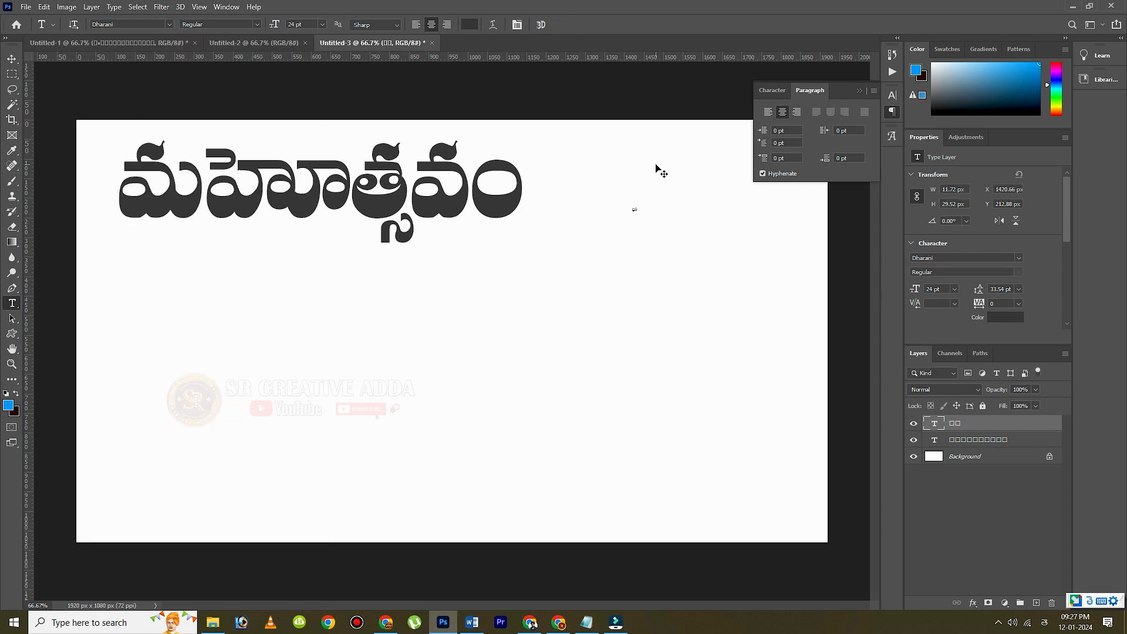
Step: Scale కో up proportionally to about 179 px wide and place it beside the end of మహోత్సవం
{"action": "key", "text": "ctrl+t"}
{"action": "left_click_drag", "start_coordinate": [633, 201], "coordinate": [702, 52]}
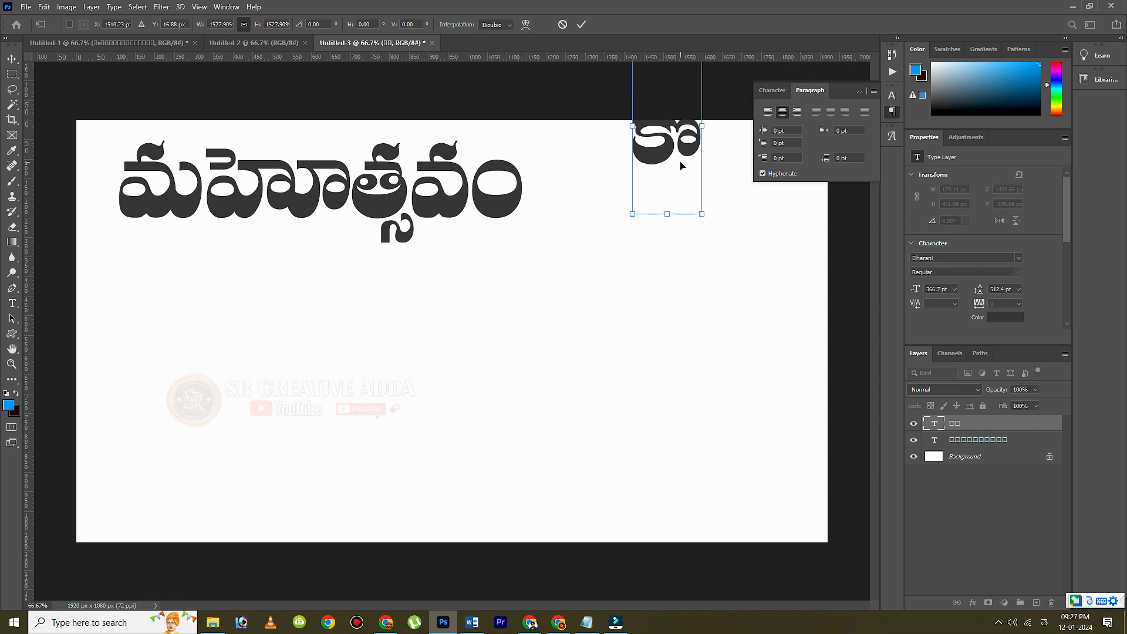
{"action": "left_click_drag", "start_coordinate": [675, 166], "coordinate": [628, 204]}
{"action": "left_click", "coordinate": [582, 25]}
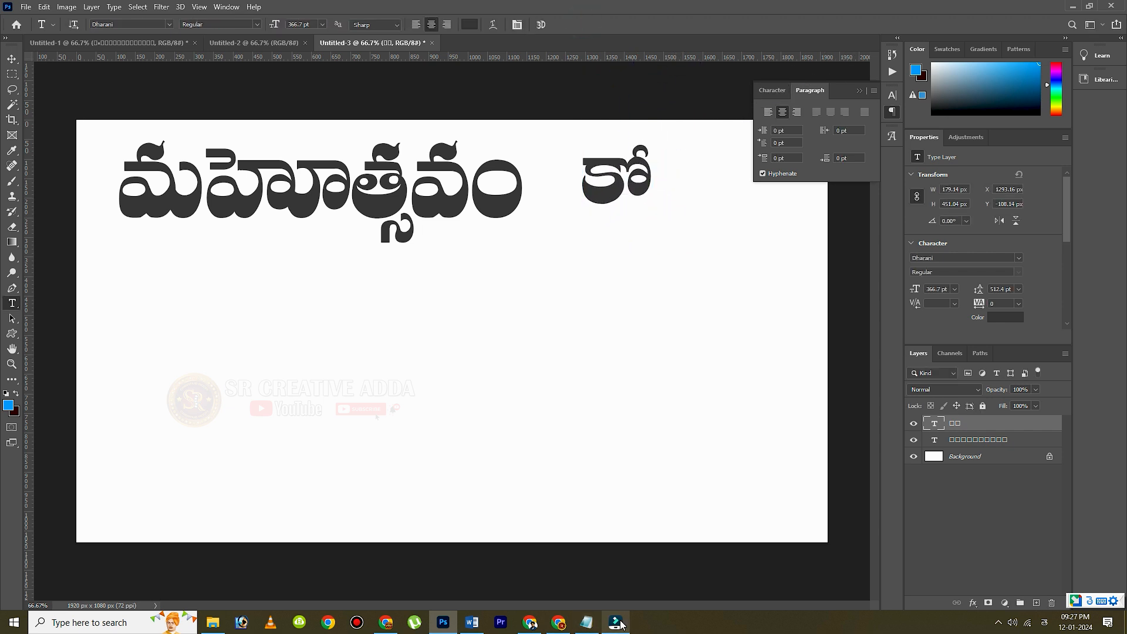
Step: In the browser's font converter, replace కో with మహత్సవం, transform it to Anu 7.0, and select the converted text
{"action": "left_click", "coordinate": [557, 622]}
{"action": "left_click", "coordinate": [148, 182]}
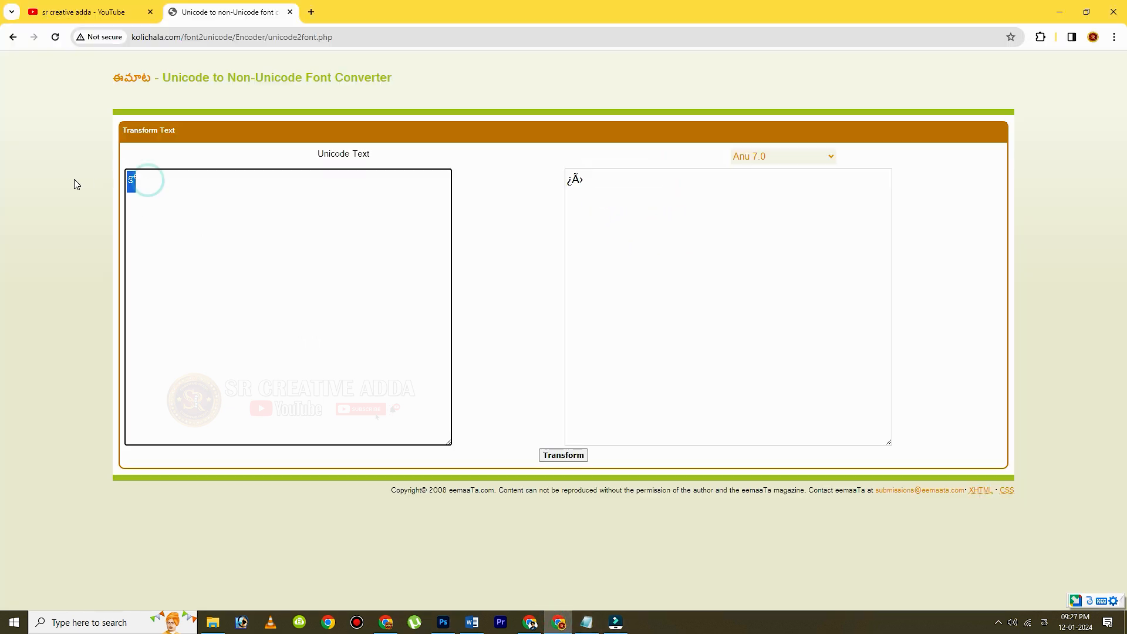
{"action": "type", "text": "ma"}
{"action": "type", "text": "tsavam"}
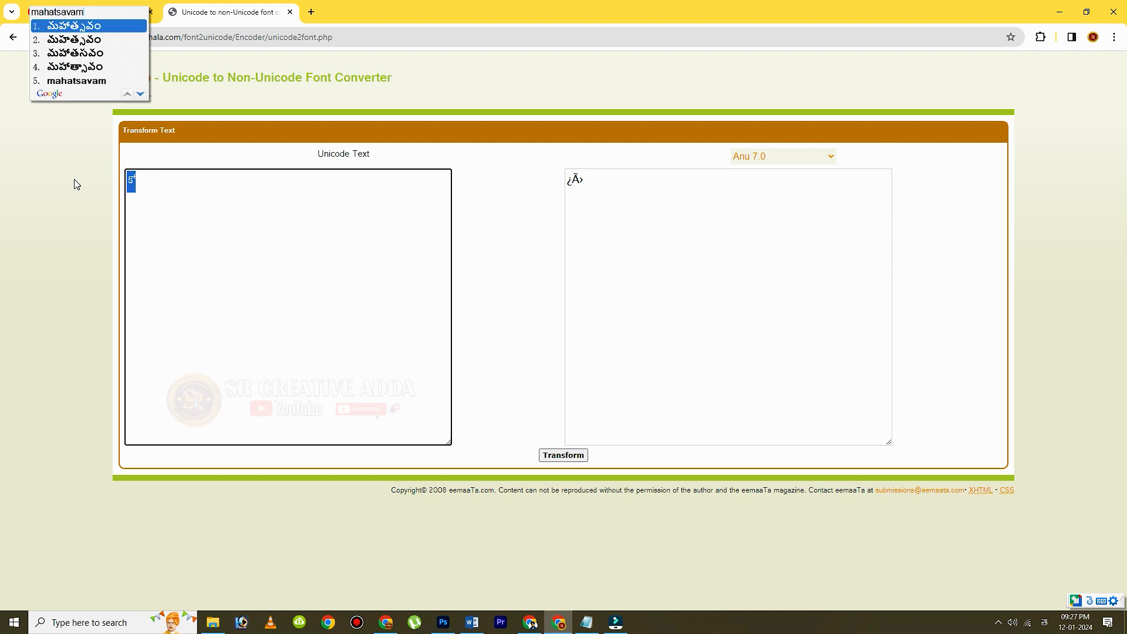
{"action": "key", "text": "space"}
{"action": "left_click", "coordinate": [563, 455]}
{"action": "left_click_drag", "start_coordinate": [639, 181], "coordinate": [546, 187]}
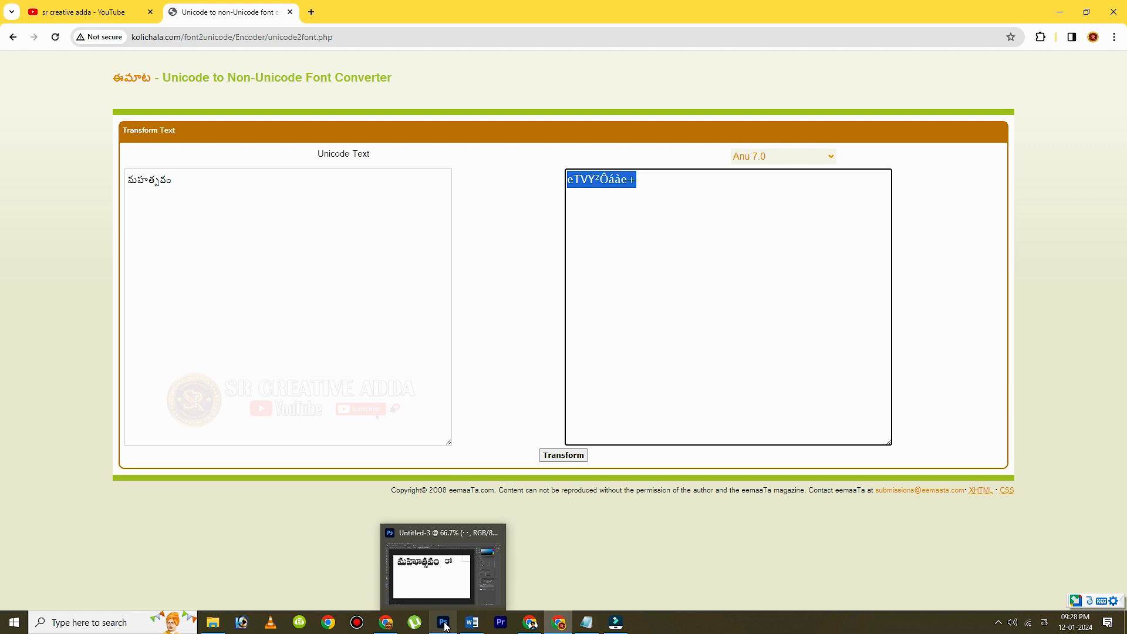
Step: Transfer the converted మహత్సవం text through Word into a new Photoshop text layer below the first word
{"action": "left_click", "coordinate": [472, 622]}
{"action": "left_click", "coordinate": [580, 252]}
{"action": "left_click_drag", "start_coordinate": [597, 196], "coordinate": [526, 197]}
{"action": "left_click", "coordinate": [442, 622]}
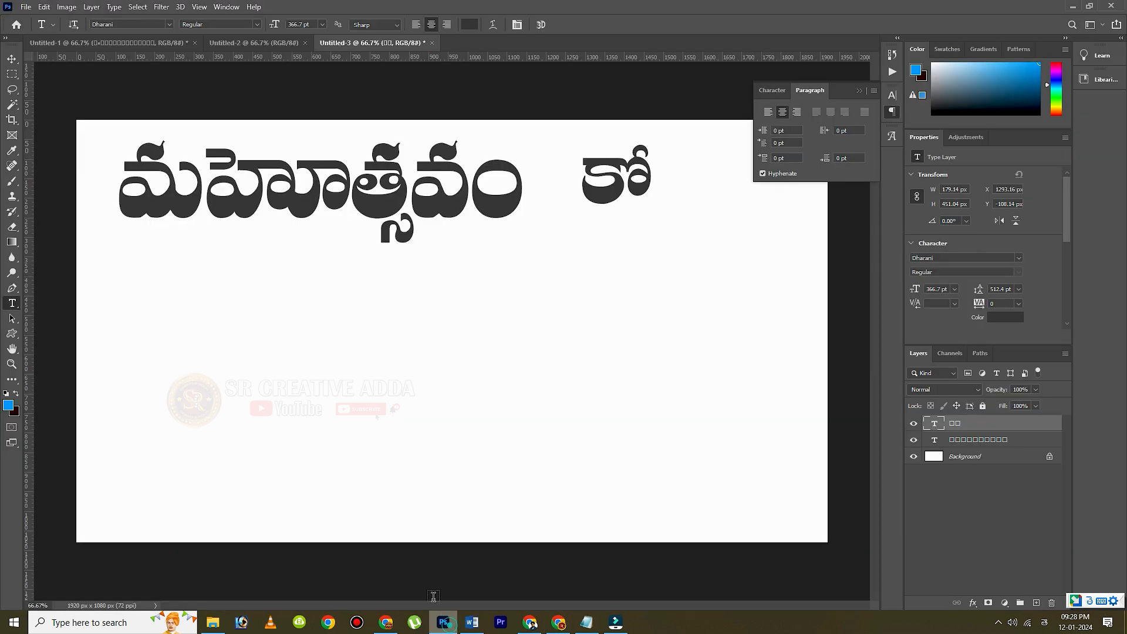
{"action": "left_click", "coordinate": [217, 382]}
{"action": "key", "text": "ctrl+v"}
{"action": "left_click", "coordinate": [560, 27]}
Step: Scale the newly pasted text up proportionally to a font size of about 153 pt
{"action": "key", "text": "ctrl+t"}
{"action": "left_click_drag", "start_coordinate": [250, 376], "coordinate": [572, 316]}
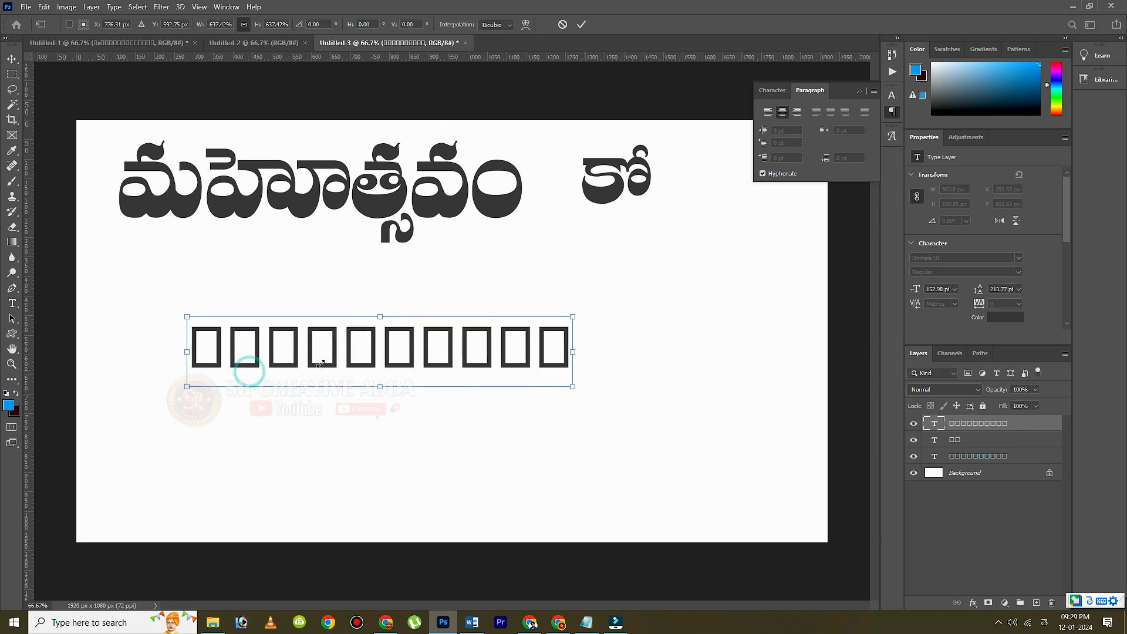
{"action": "left_click", "coordinate": [583, 24]}
Step: Set the font of the entire lower text line to Dharani
{"action": "key", "text": "t"}
{"action": "left_click", "coordinate": [226, 309]}
{"action": "key", "text": "ctrl+a"}
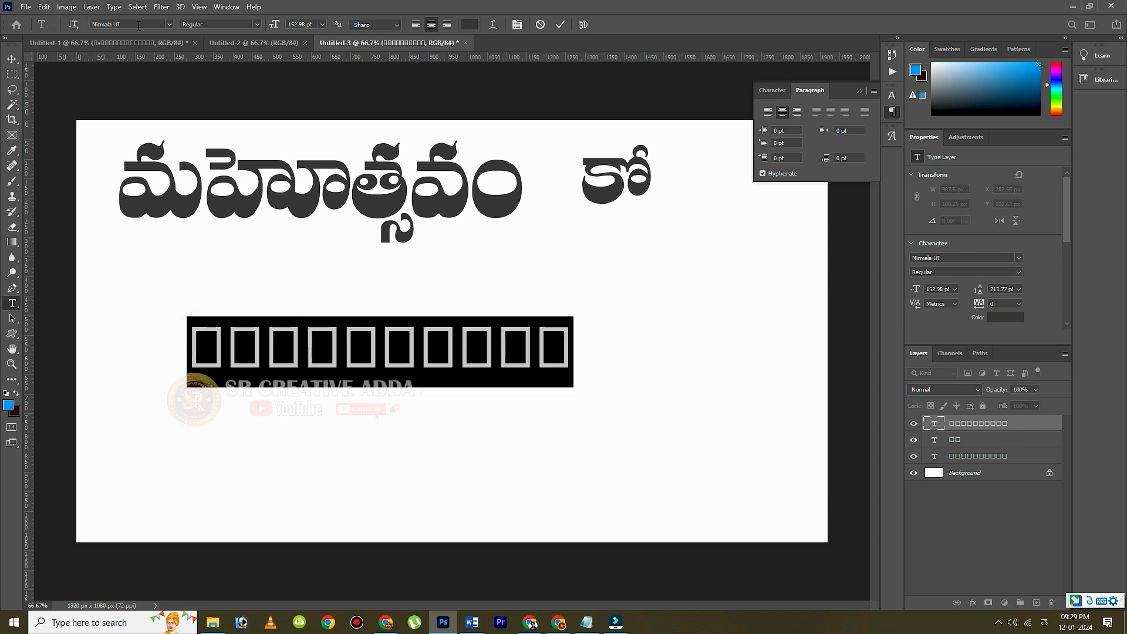
{"action": "left_click", "coordinate": [169, 24]}
{"action": "left_click", "coordinate": [183, 59]}
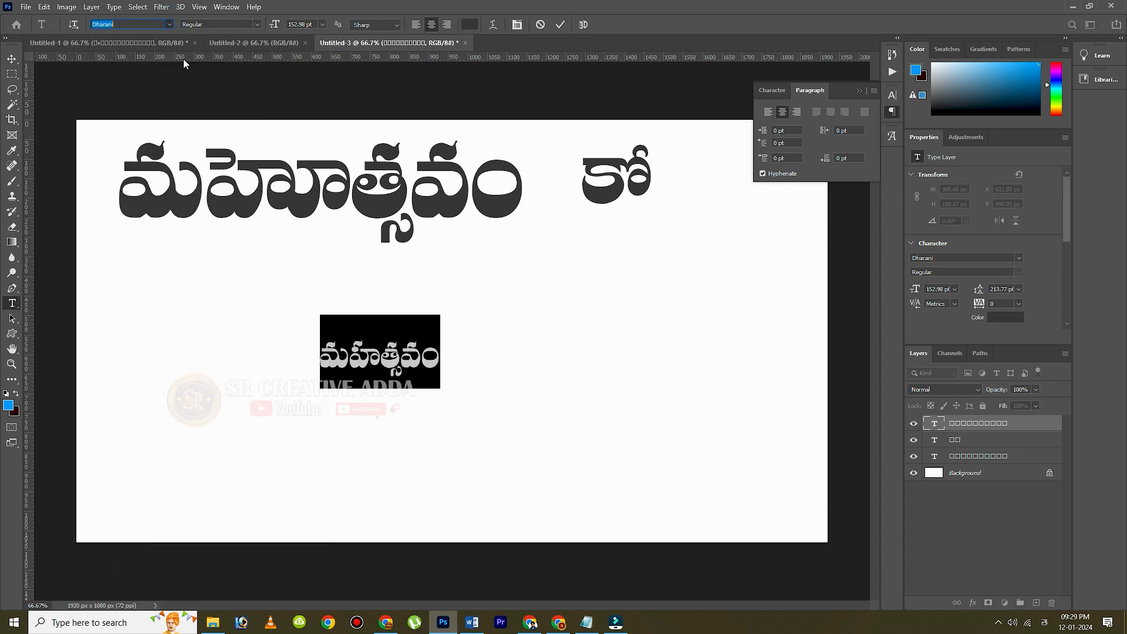
{"action": "left_click", "coordinate": [560, 24]}
Step: Copy కో into the lower word after హ and delete the extra base letter to spell మహోత్సవం
{"action": "left_click", "coordinate": [585, 181]}
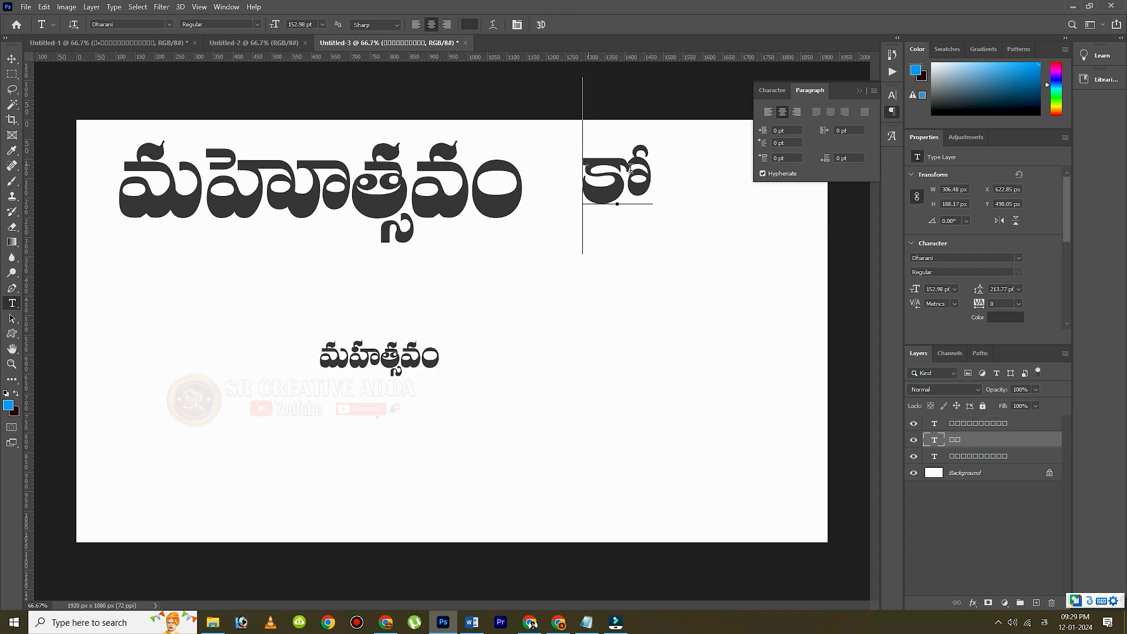
{"action": "key", "text": "ctrl+a"}
{"action": "key", "text": "ctrl+c"}
{"action": "left_click", "coordinate": [380, 361]}
{"action": "left_click", "coordinate": [377, 359]}
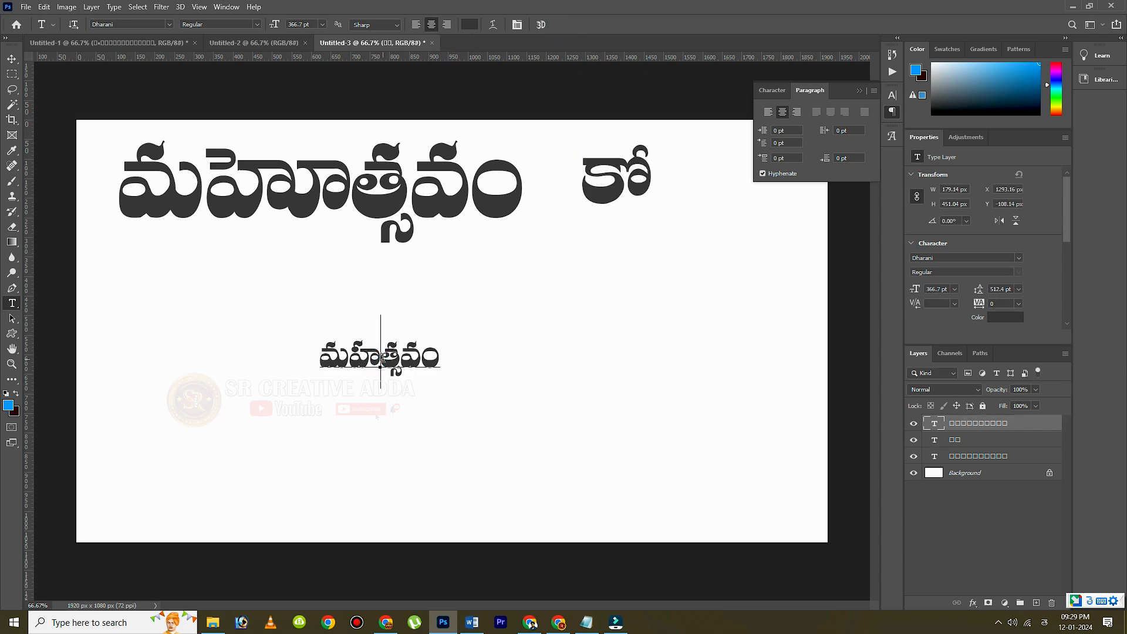
{"action": "key", "text": "ctrl+v"}
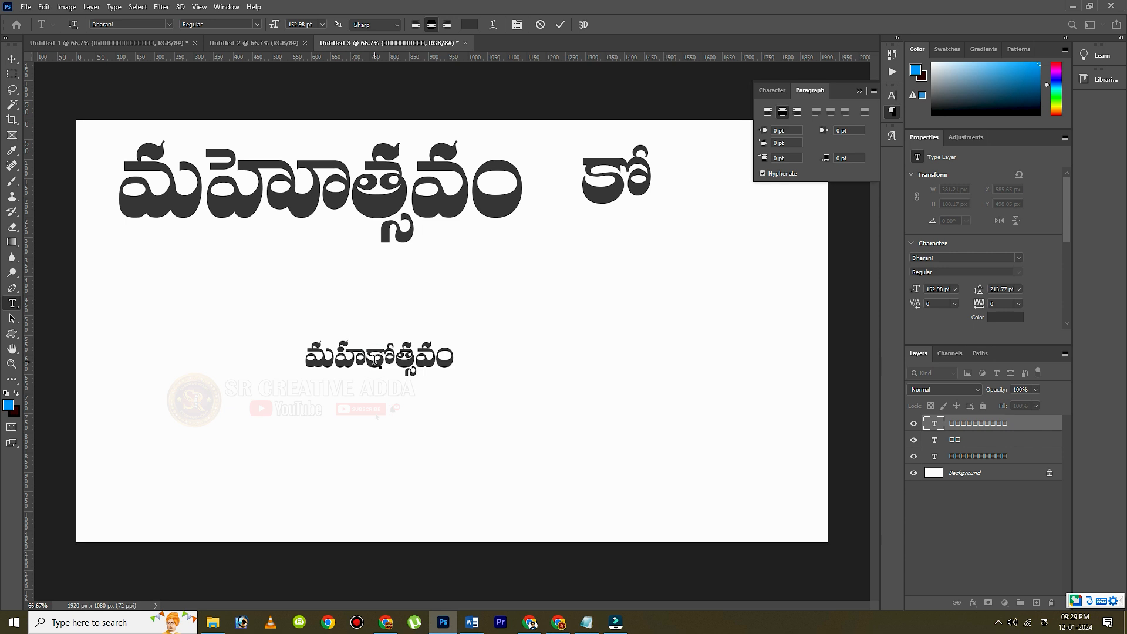
{"action": "key", "text": "BackSpace"}
{"action": "key", "text": "BackSpace"}
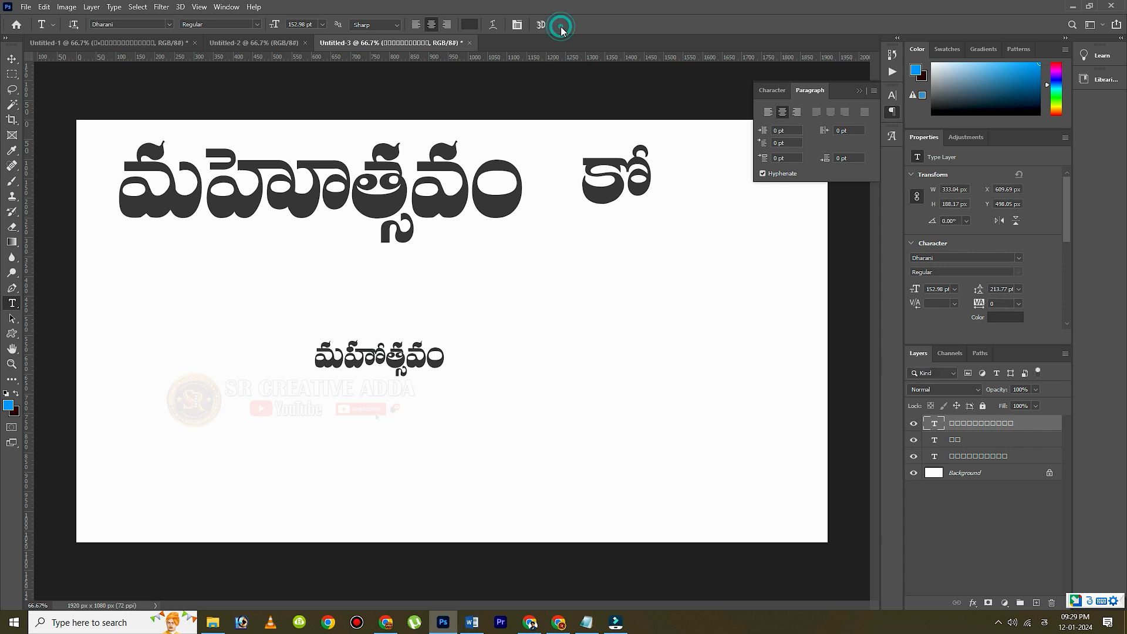
Step: Set the font of the entire lower word మహోత్సవం to Ajantha
{"action": "key", "text": "ctrl+a"}
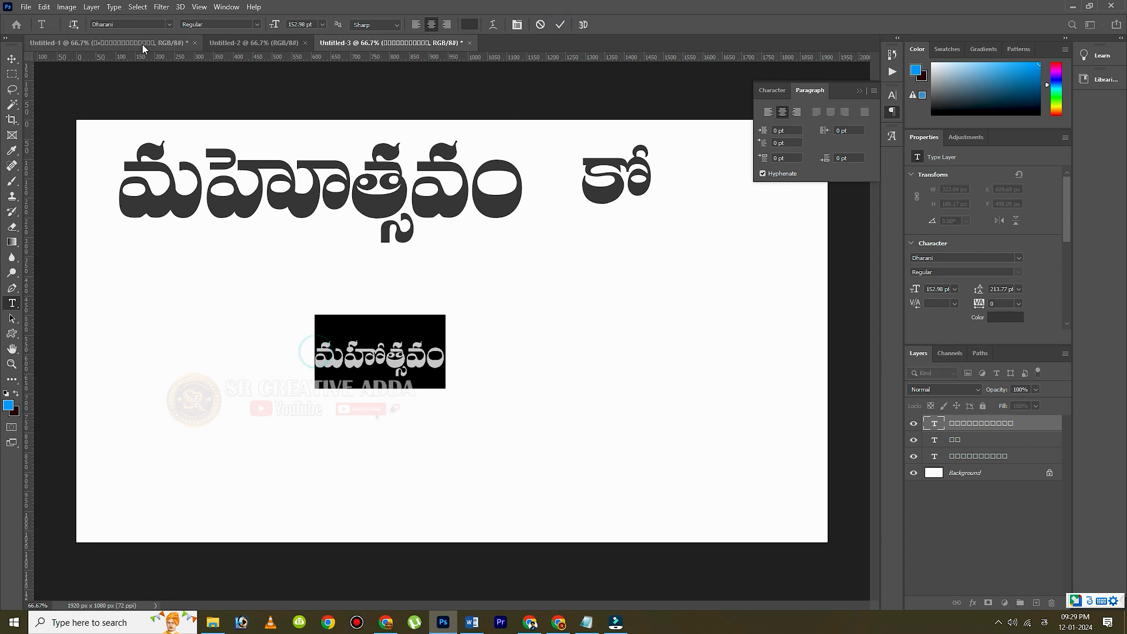
{"action": "left_click", "coordinate": [169, 24]}
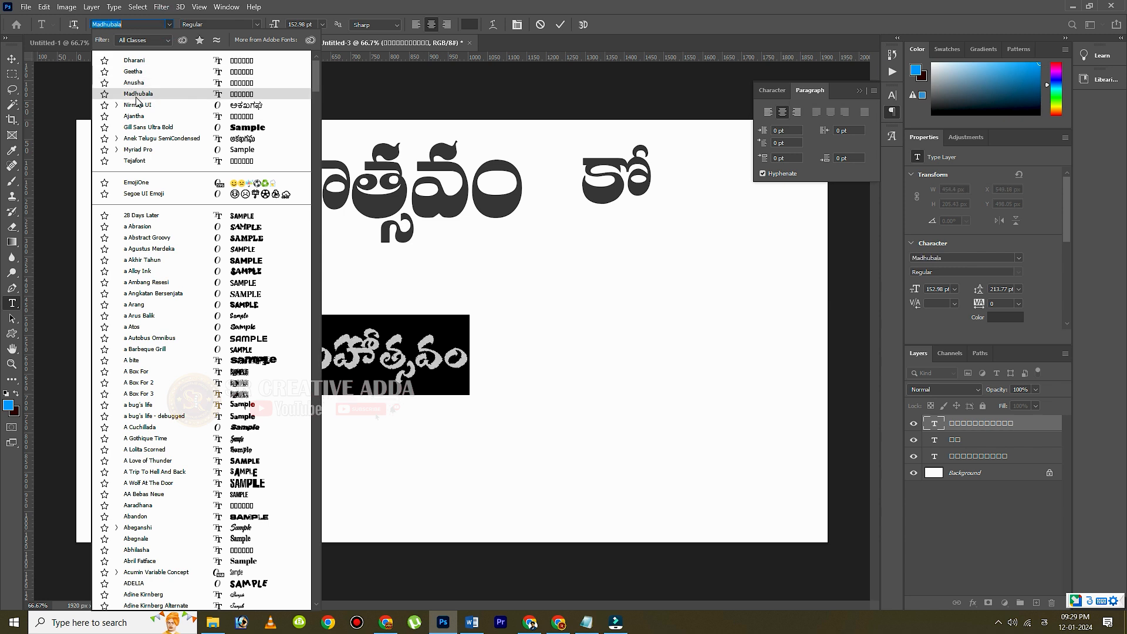
{"action": "left_click", "coordinate": [135, 116]}
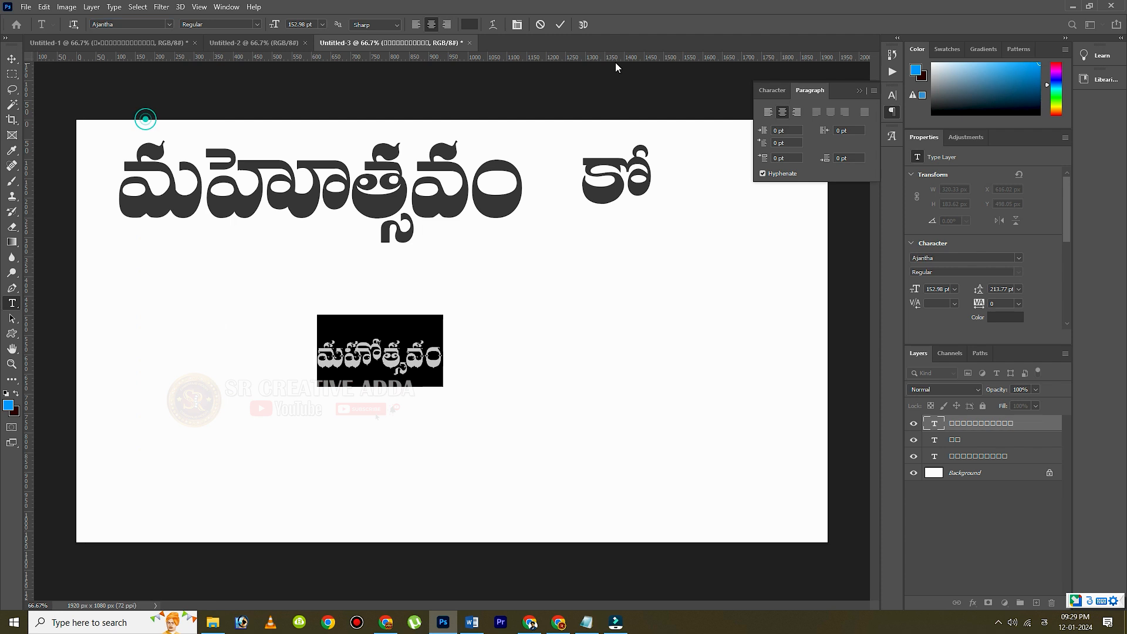
{"action": "left_click", "coordinate": [560, 25]}
Step: Scale the lower word మహోత్సవం up proportionally to a font size of about 416 pt
{"action": "key", "text": "ctrl+t"}
{"action": "left_click_drag", "start_coordinate": [476, 312], "coordinate": [562, 377]}
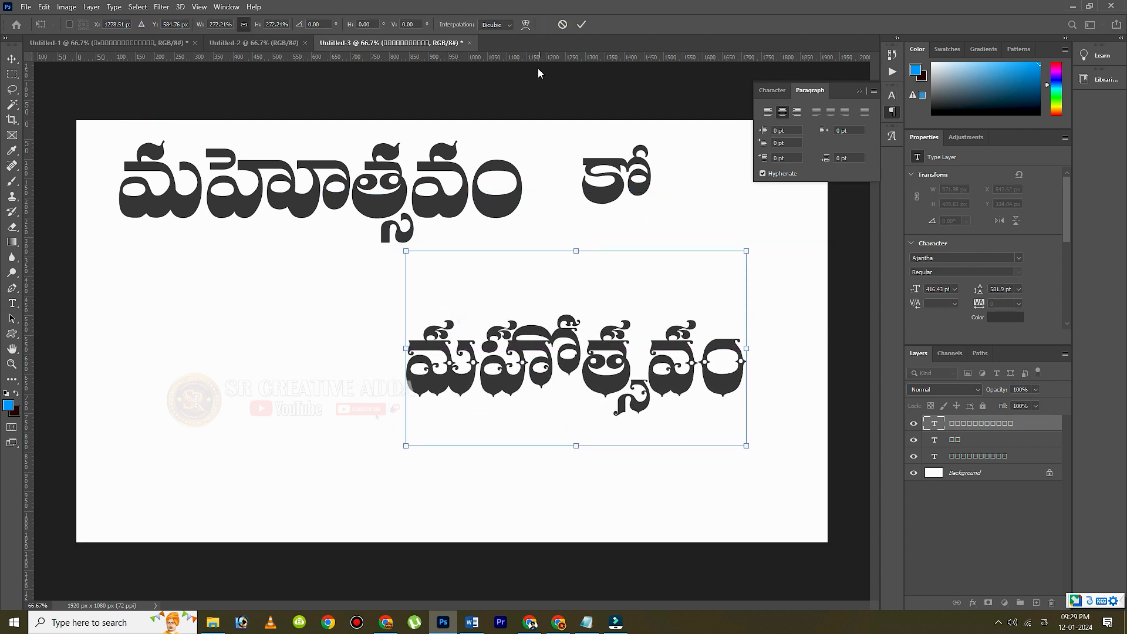
{"action": "left_click", "coordinate": [580, 26]}
Step: Set the font of the whole lower word to PragathiSpecial
{"action": "left_click_drag", "start_coordinate": [409, 347], "coordinate": [840, 344]}
{"action": "left_click", "coordinate": [136, 25]}
{"action": "type", "text": "pragathi"}
{"action": "key", "text": "Return"}
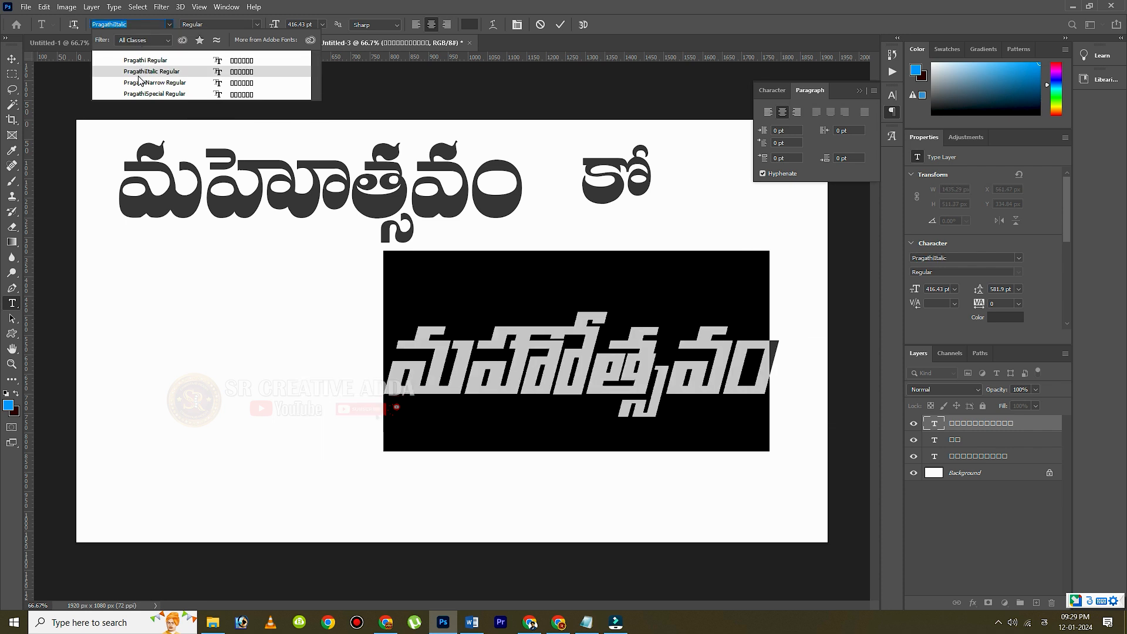
{"action": "left_click", "coordinate": [140, 96]}
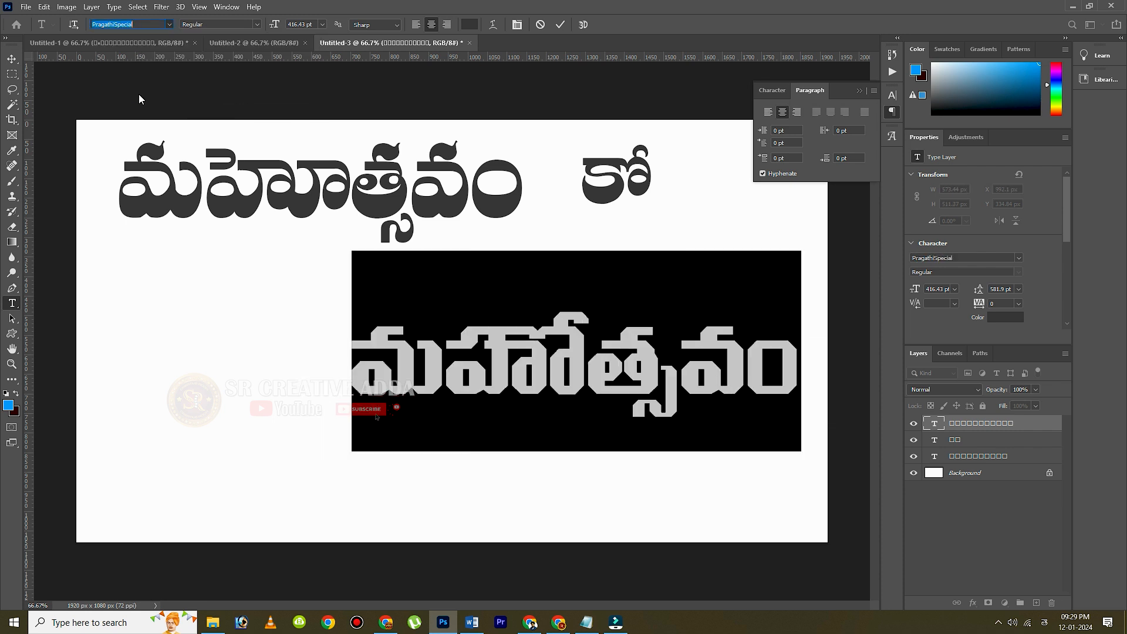
Step: Search the fonts for manasa and set the lower word's font to RamanaScriptMedium
{"action": "left_click", "coordinate": [151, 23]}
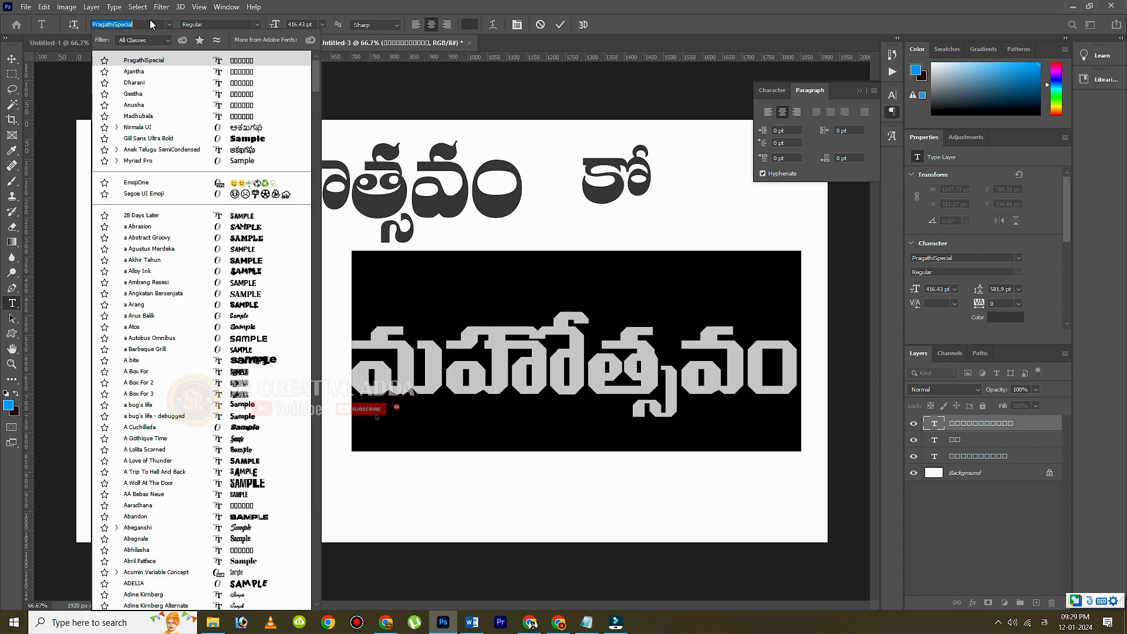
{"action": "type", "text": "manasa"}
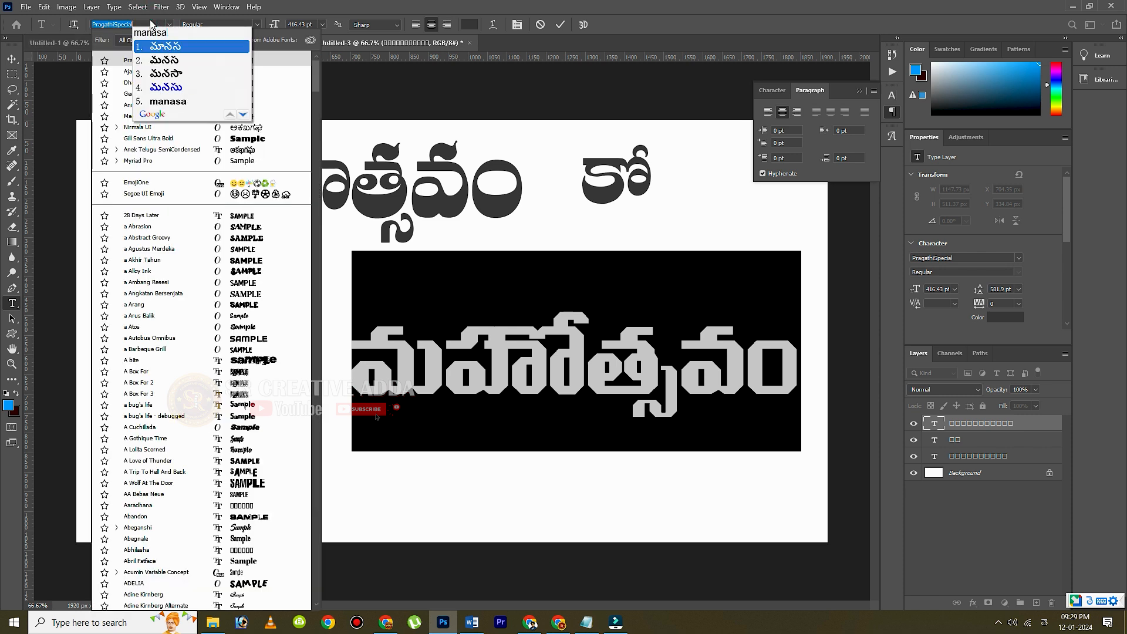
{"action": "key", "text": "Down"}
{"action": "key", "text": "Down"}
{"action": "key", "text": "Down"}
{"action": "key", "text": "Down"}
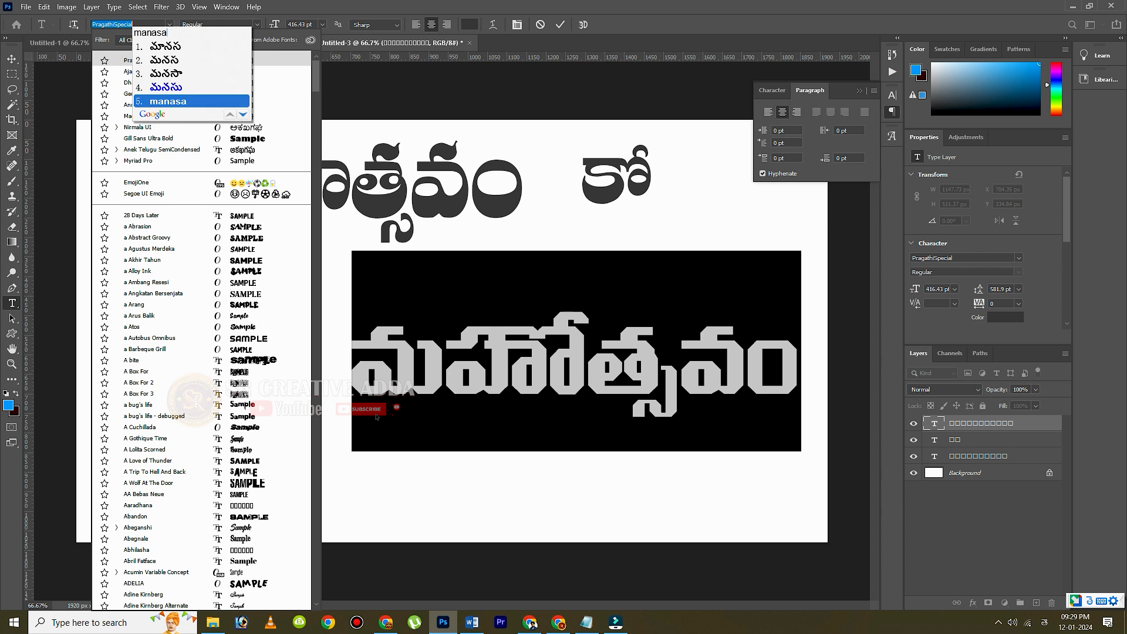
{"action": "key", "text": "Return"}
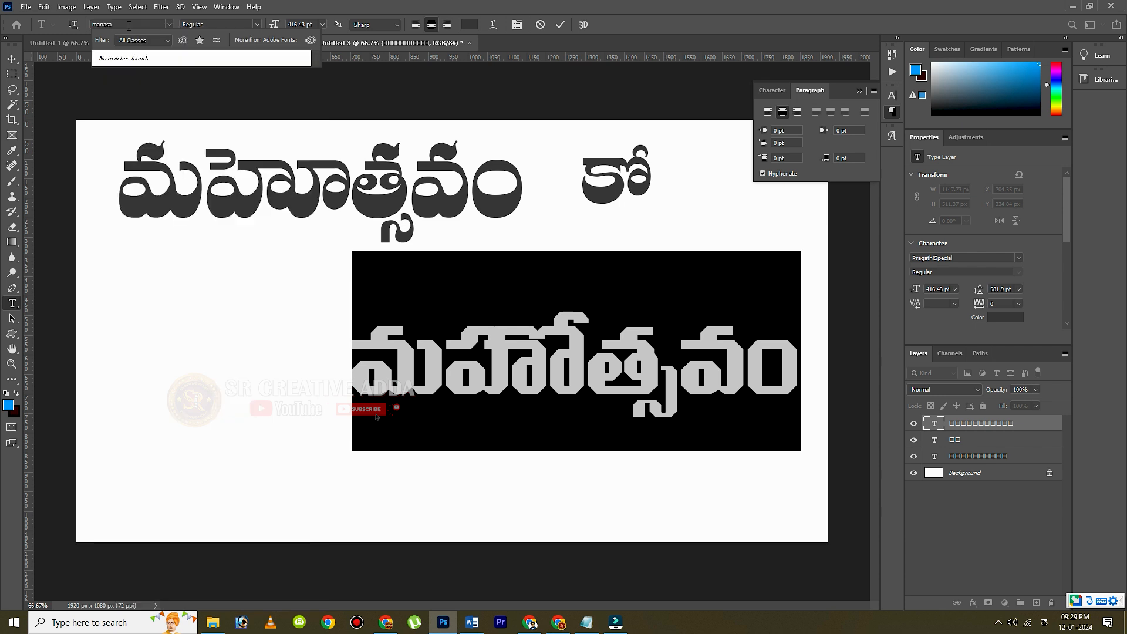
{"action": "key", "text": "BackSpace"}
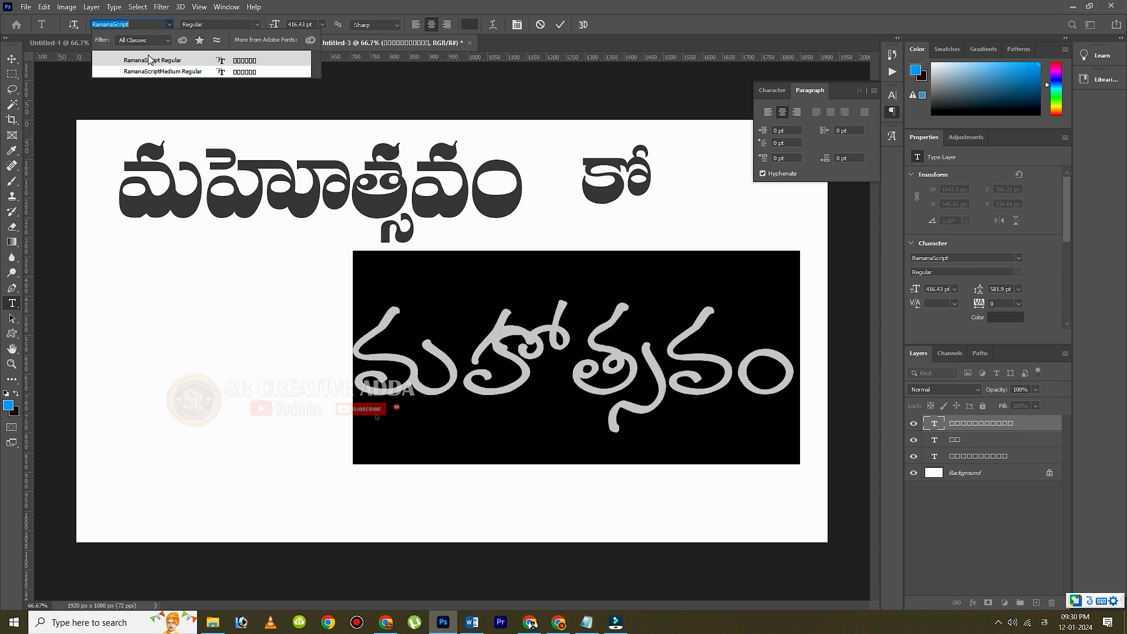
{"action": "left_click", "coordinate": [146, 71]}
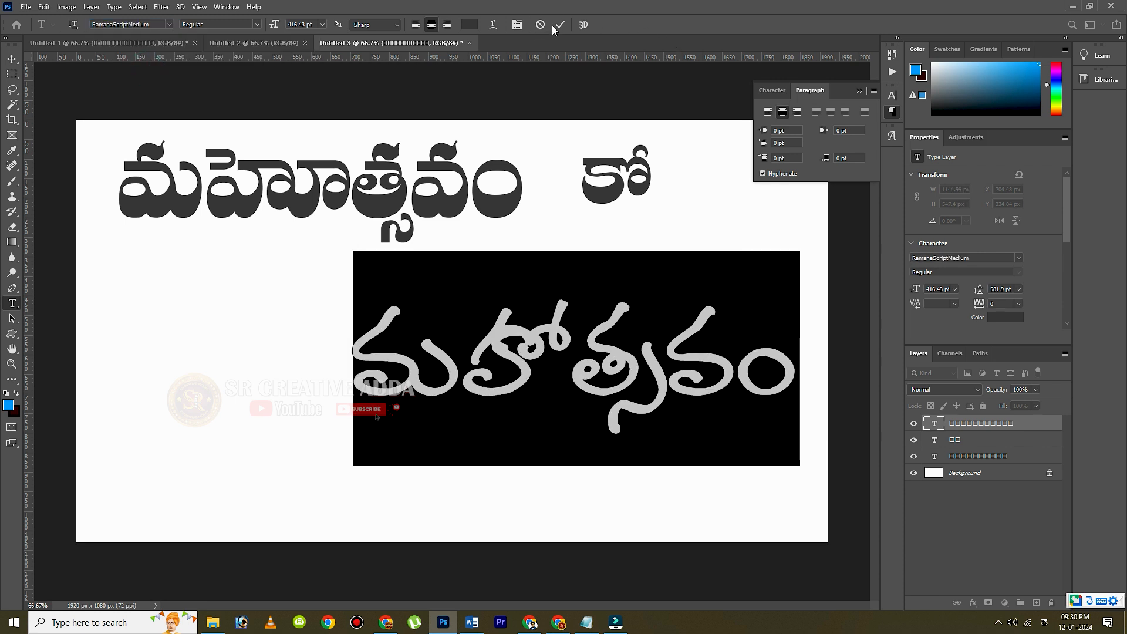
Step: Set the font of the lower word మహోత్సవం to Tejafont
{"action": "left_click", "coordinate": [151, 24]}
{"action": "type", "text": "teja"}
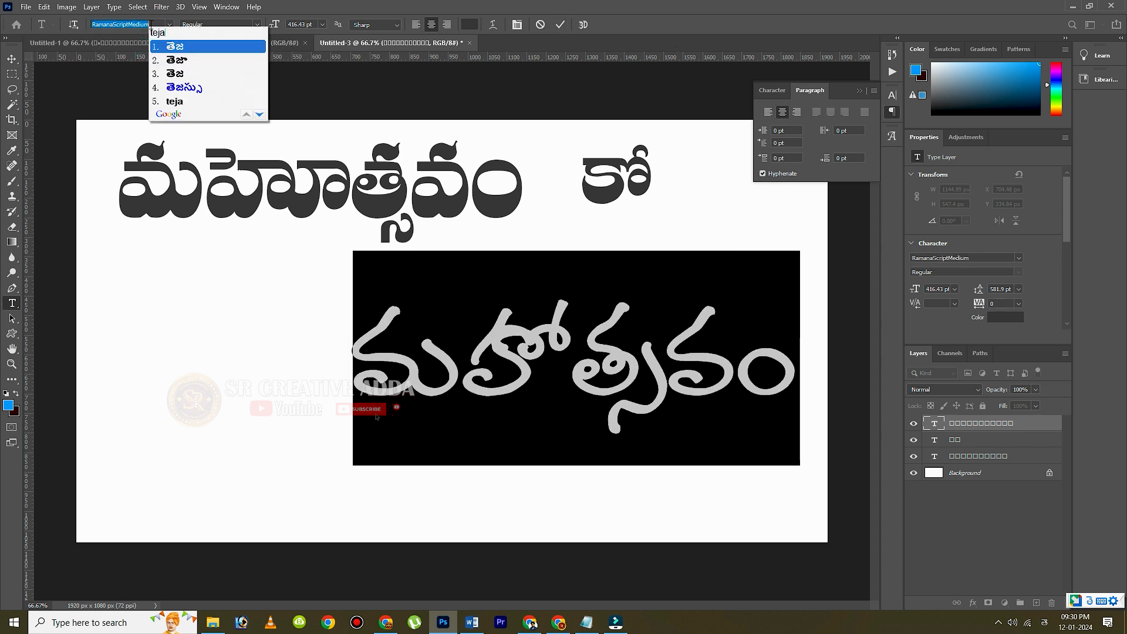
{"action": "key", "text": "Down"}
{"action": "key", "text": "Down"}
{"action": "key", "text": "Down"}
{"action": "key", "text": "Down"}
{"action": "key", "text": "Return"}
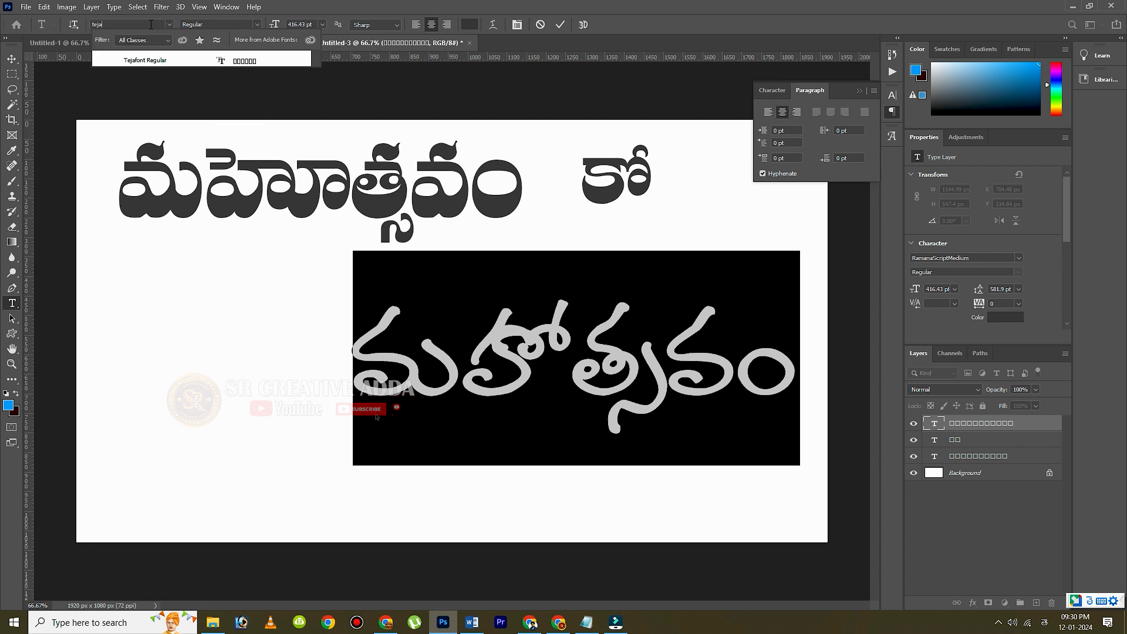
{"action": "left_click", "coordinate": [142, 62]}
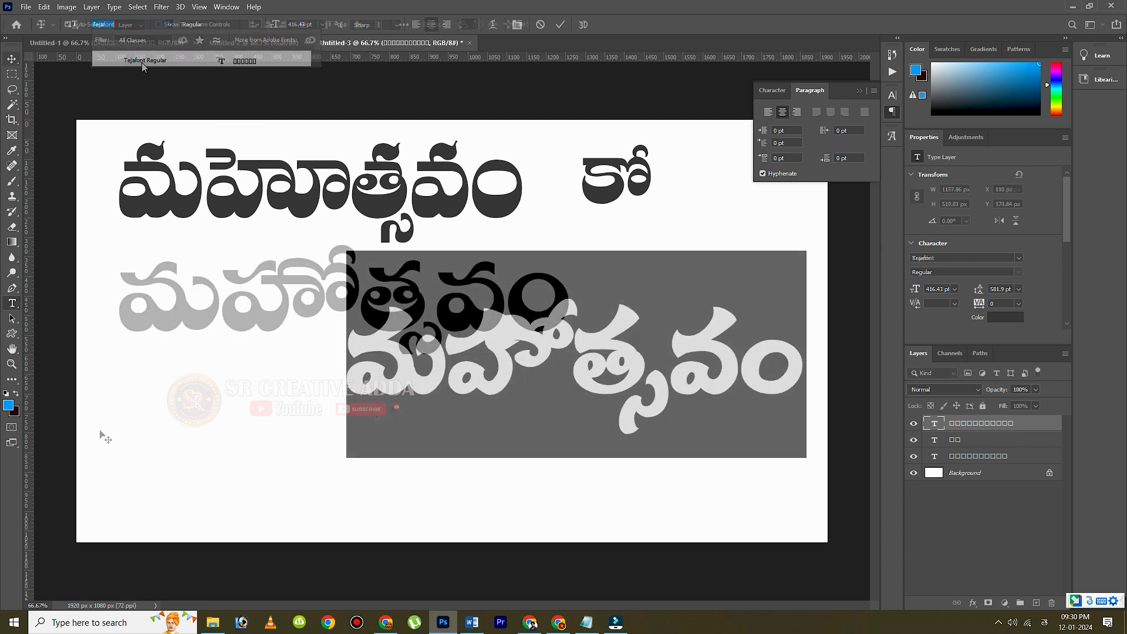
Step: Switch to the Unicode font converter in Chrome, replace the source text with శుభాకాంక్షలు and convert it to Anu 7.0
{"action": "left_click", "coordinate": [558, 622]}
{"action": "left_click", "coordinate": [187, 183]}
{"action": "key", "text": "ctrl+a"}
{"action": "type", "text": "shubhakanks"}
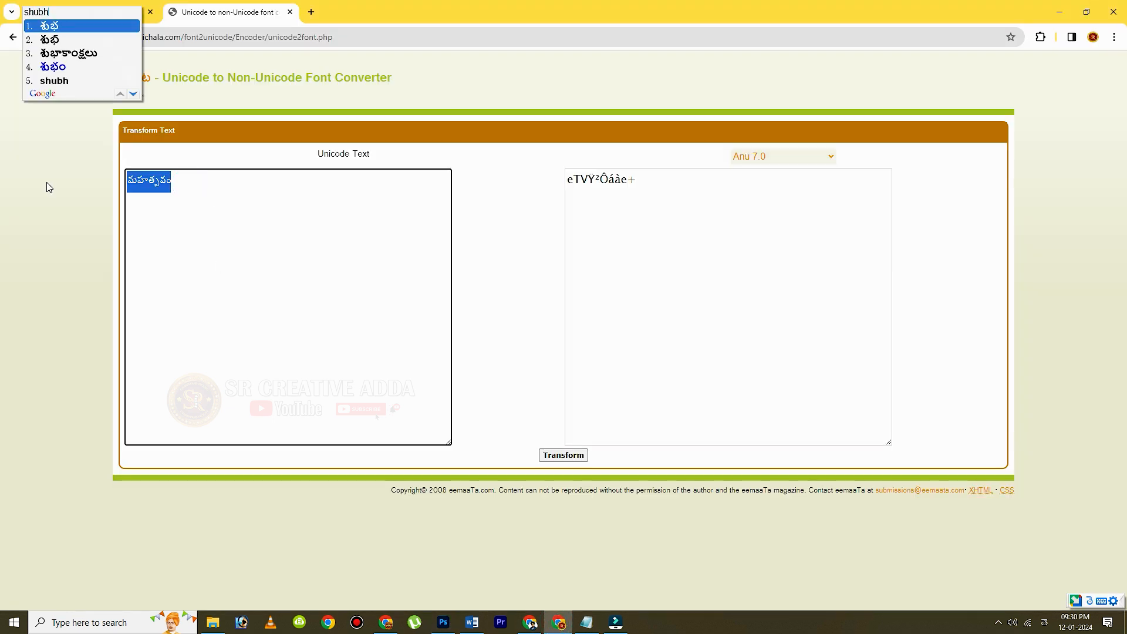
{"action": "type", "text": "halu"}
{"action": "key", "text": "Return"}
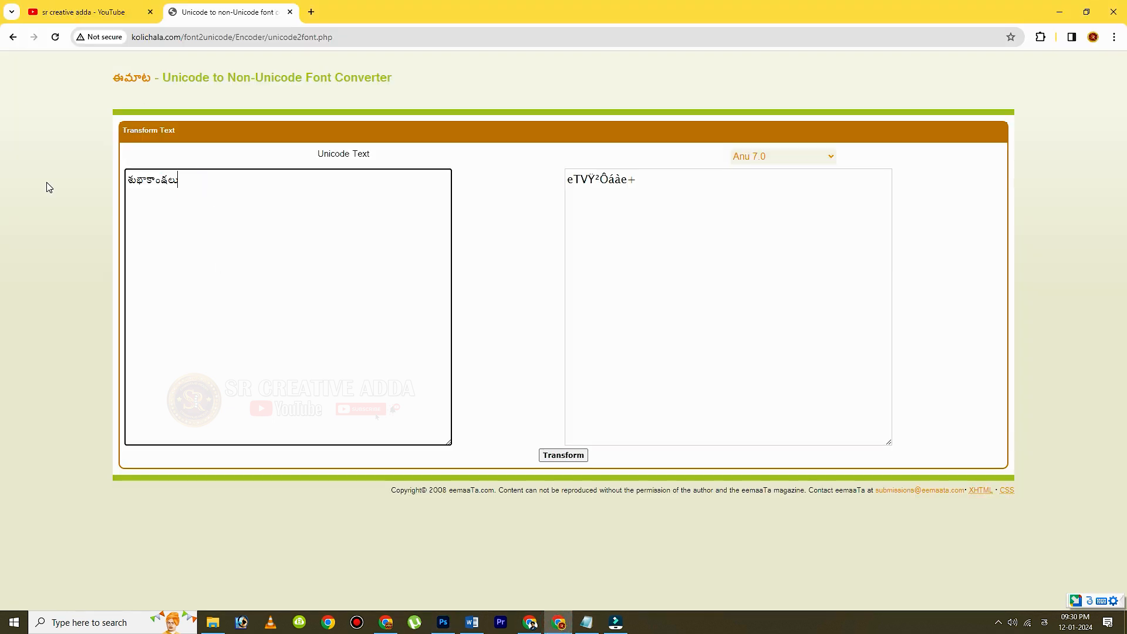
{"action": "left_click", "coordinate": [564, 456]}
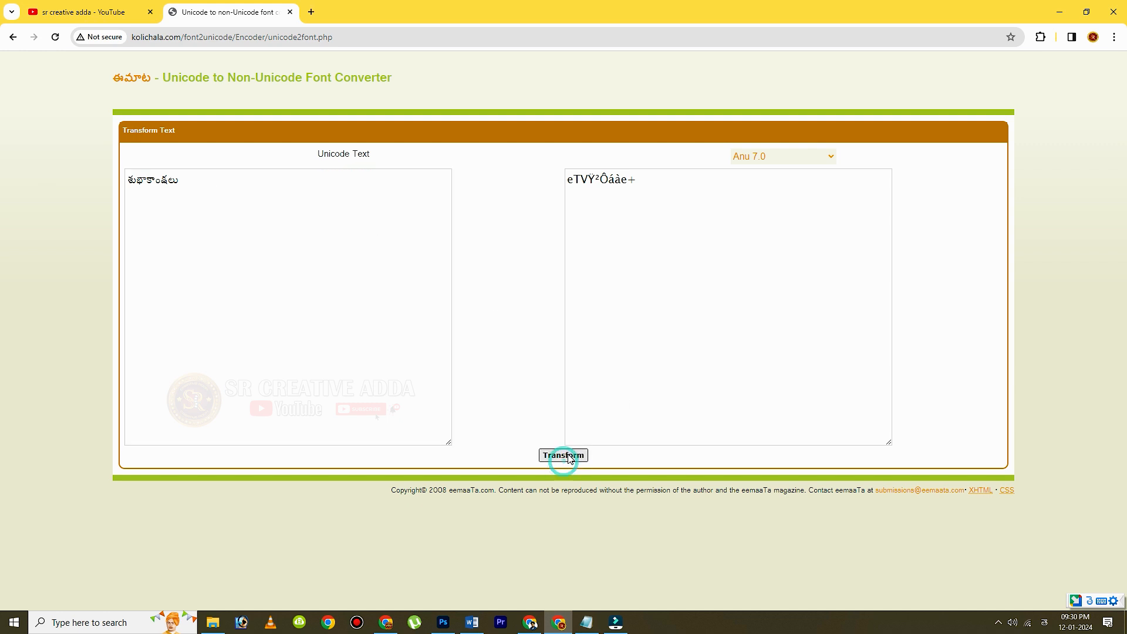
Step: Transfer the converted శుభాకాంక్షలు text through Word into a new Photoshop text layer below the second word
{"action": "left_click", "coordinate": [723, 198]}
{"action": "key", "text": "ctrl+a"}
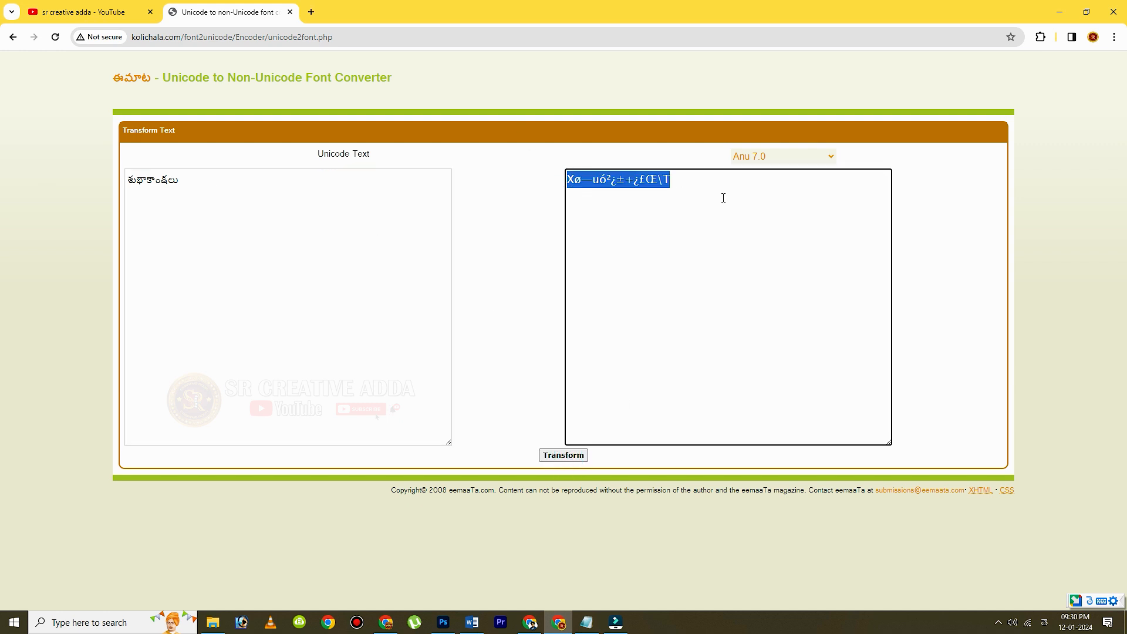
{"action": "key", "text": "ctrl+c"}
{"action": "left_click", "coordinate": [471, 622]}
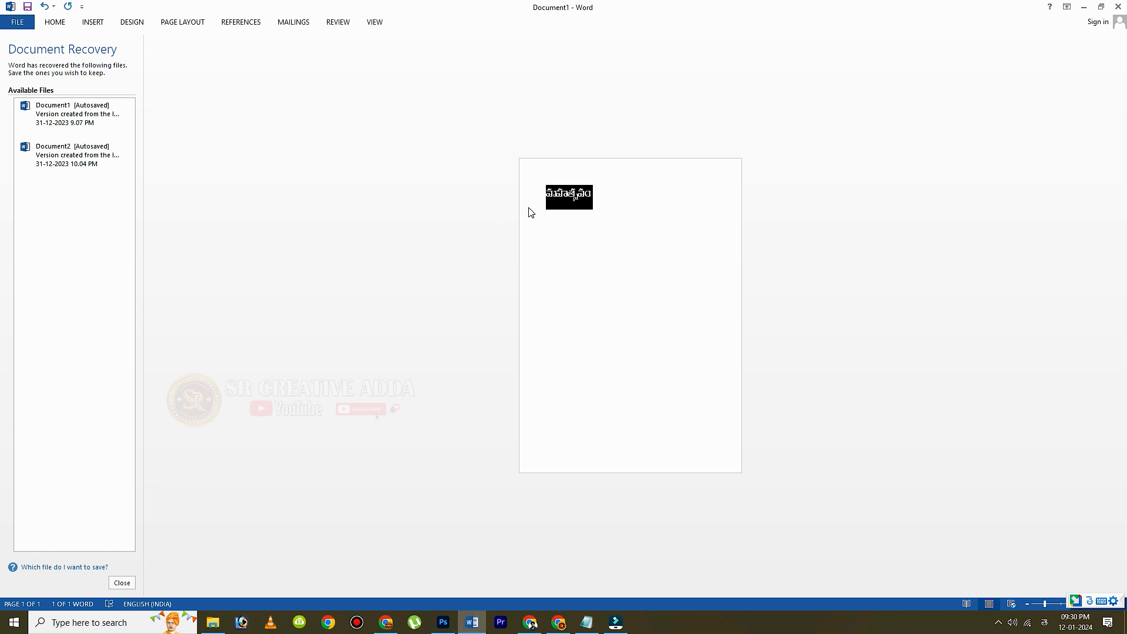
{"action": "key", "text": "ctrl+v"}
{"action": "left_click_drag", "start_coordinate": [548, 192], "coordinate": [610, 205]}
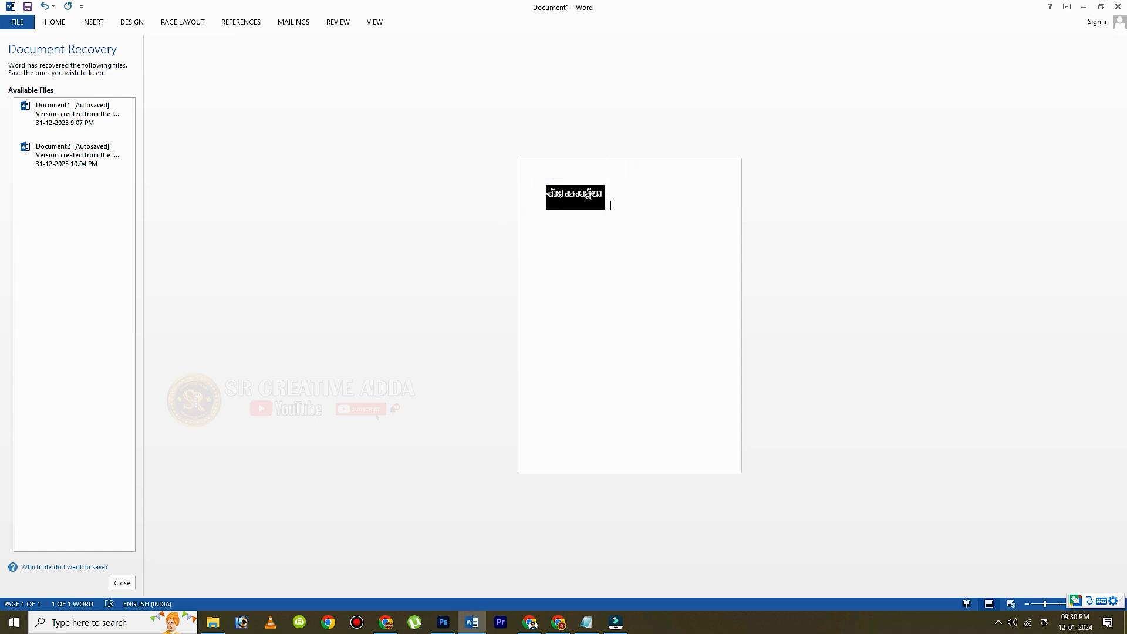
{"action": "left_click", "coordinate": [443, 623]}
{"action": "left_click", "coordinate": [286, 457]}
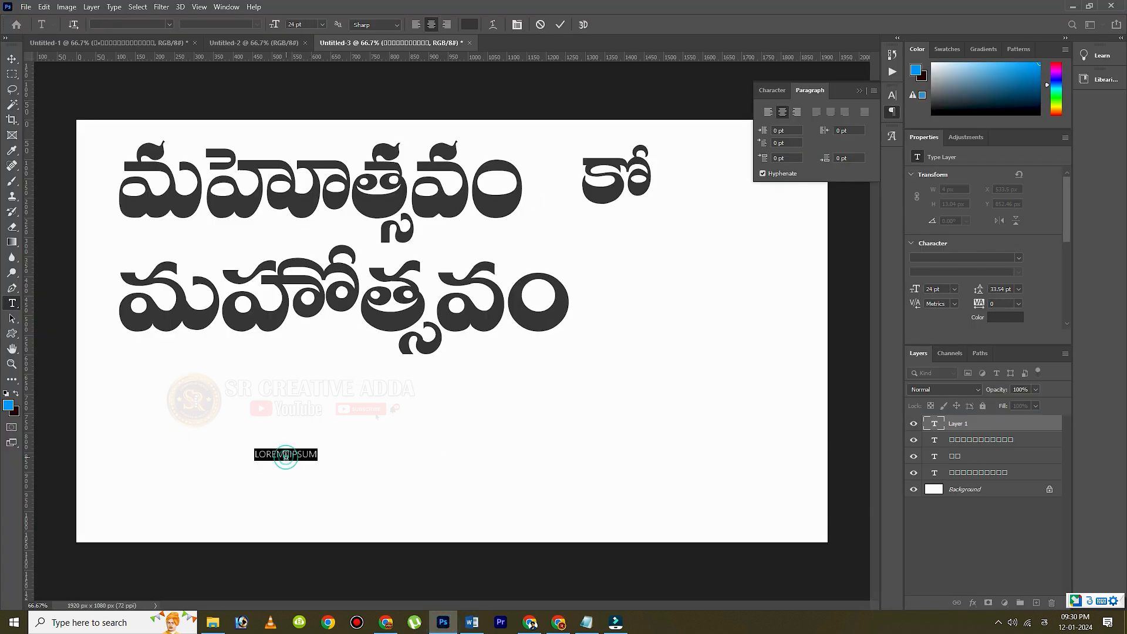
{"action": "key", "text": "ctrl+v"}
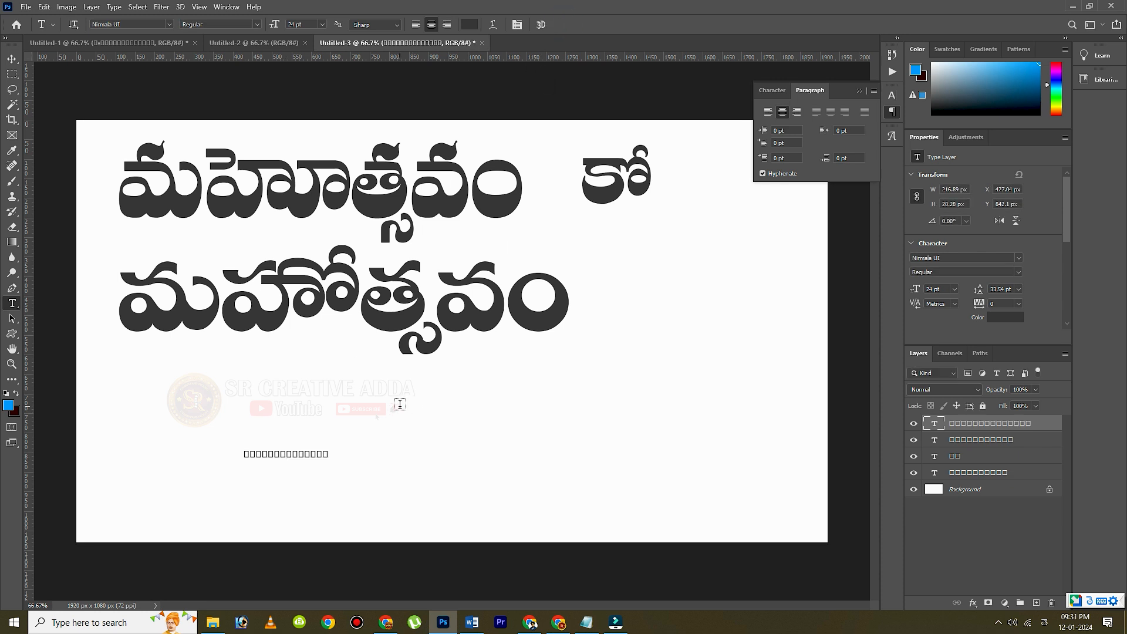
Step: Scale the newly pasted text up proportionally to about 155 pt and position it below the second word
{"action": "left_click_drag", "start_coordinate": [332, 444], "coordinate": [794, 385]}
{"action": "left_click_drag", "start_coordinate": [628, 434], "coordinate": [590, 437]}
{"action": "left_click", "coordinate": [584, 26]}
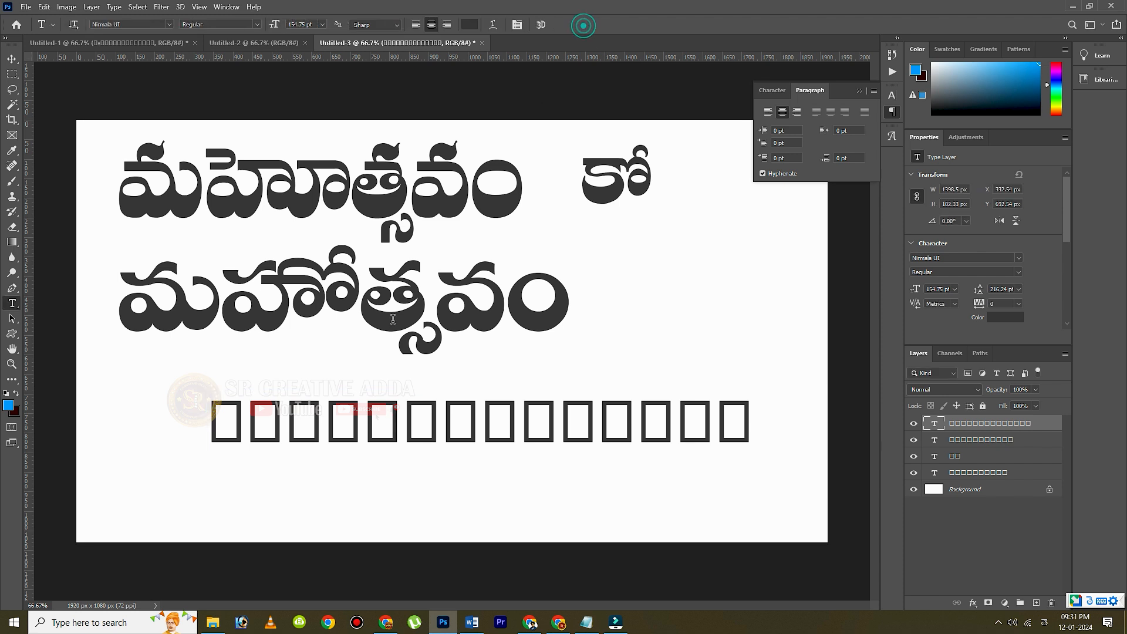
Step: Select the entire newly pasted text line and open its font name for editing
{"action": "left_click_drag", "start_coordinate": [212, 408], "coordinate": [758, 427]}
{"action": "left_click", "coordinate": [128, 23]}
{"action": "type", "text": "ajanth"}
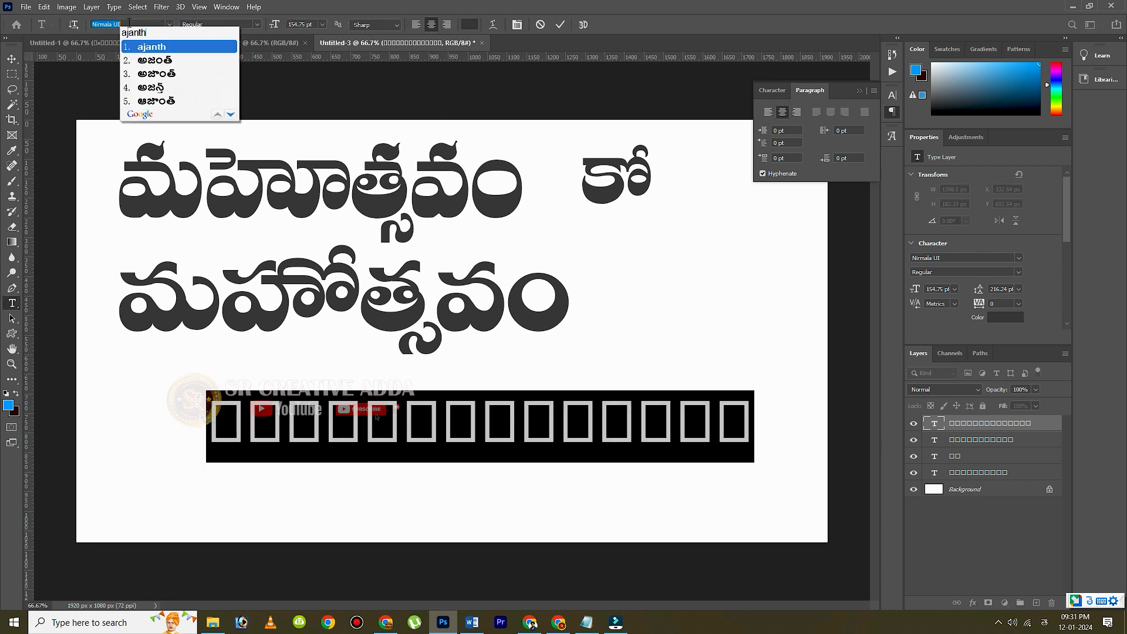
{"action": "key", "text": "BackSpace"}
{"action": "key", "text": "BackSpace"}
{"action": "key", "text": "BackSpace"}
{"action": "key", "text": "BackSpace"}
{"action": "key", "text": "BackSpace"}
{"action": "key", "text": "BackSpace"}
{"action": "key", "text": "BackSpace"}
Step: Set the font of the selected text line to Vasundhara
{"action": "type", "text": "vasundara"}
{"action": "key", "text": "Down"}
{"action": "key", "text": "Down"}
{"action": "key", "text": "Down"}
{"action": "key", "text": "Down"}
{"action": "key", "text": "Return"}
{"action": "key", "text": "BackSpace"}
{"action": "key", "text": "BackSpace"}
{"action": "key", "text": "BackSpace"}
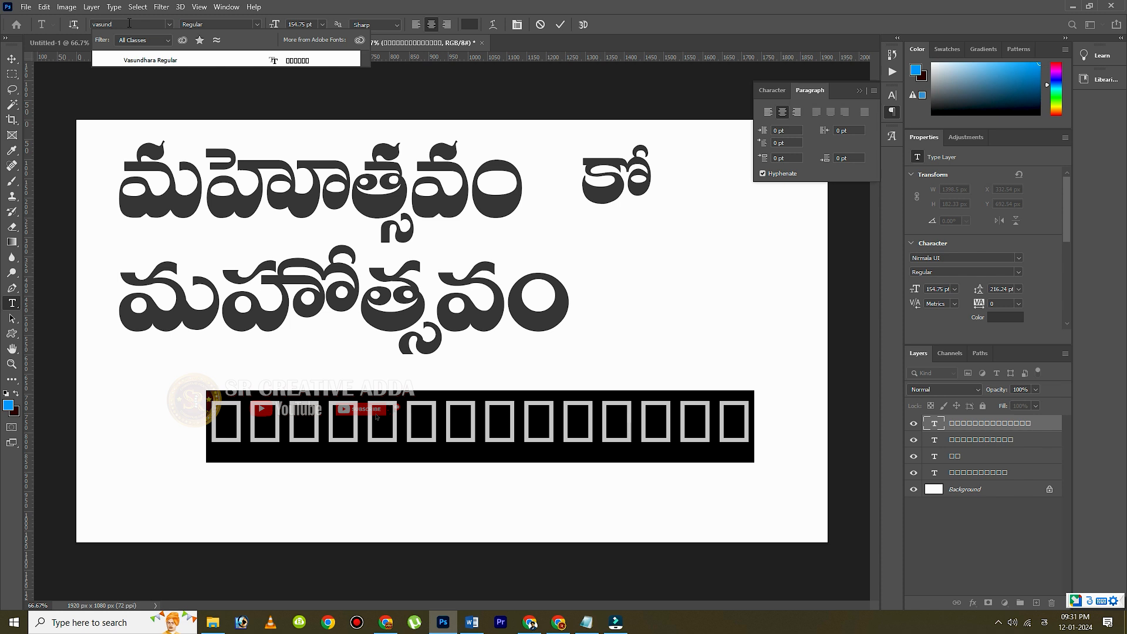
{"action": "key", "text": "Return"}
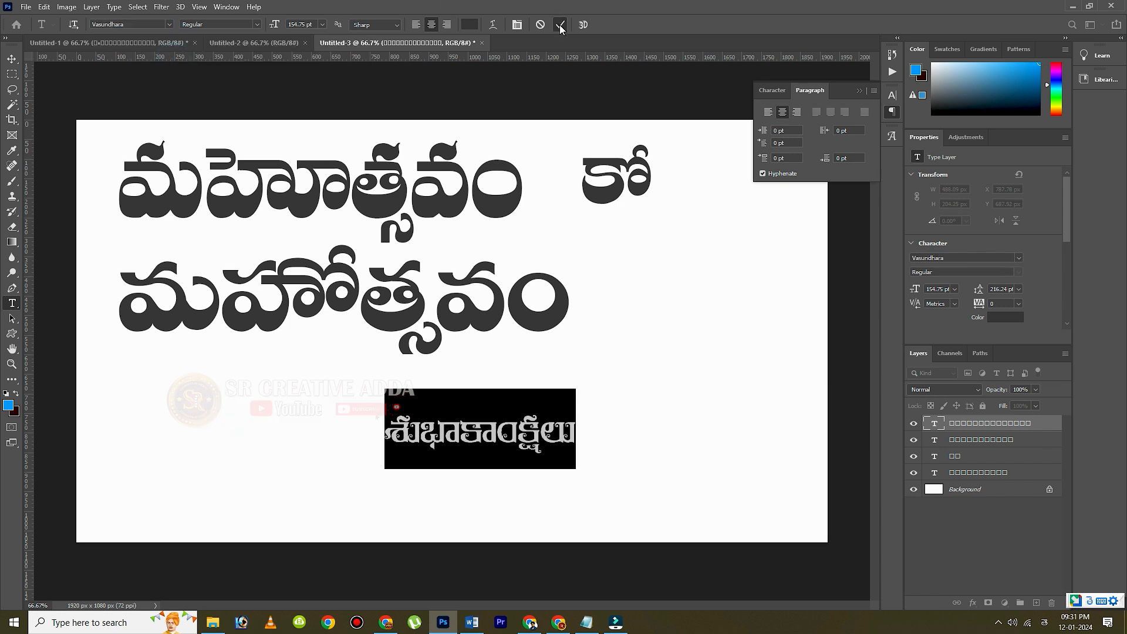
{"action": "left_click", "coordinate": [560, 26]}
Step: Scale శుభాకాంక్షలు up proportionally to about 365 pt and place it directly below the second word, roughly aligned with its start
{"action": "key", "text": "ctrl+t"}
{"action": "left_click_drag", "start_coordinate": [575, 388], "coordinate": [833, 279]}
{"action": "left_click_drag", "start_coordinate": [621, 394], "coordinate": [502, 452]}
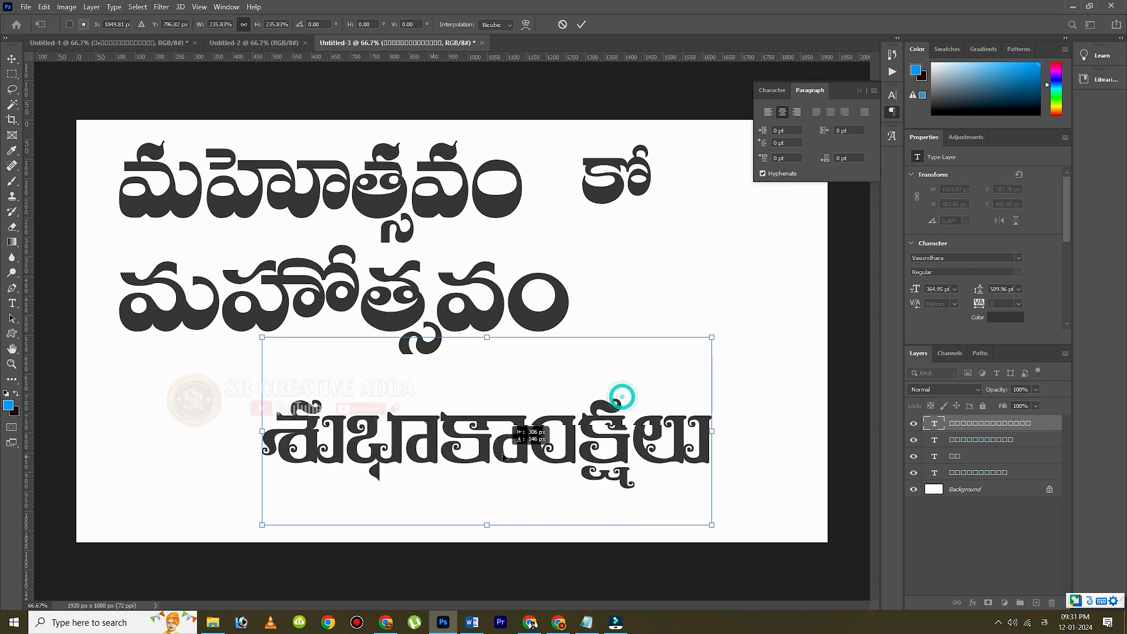
{"action": "left_click", "coordinate": [580, 26]}
{"action": "left_click", "coordinate": [12, 59]}
{"action": "left_click_drag", "start_coordinate": [512, 447], "coordinate": [361, 411]}
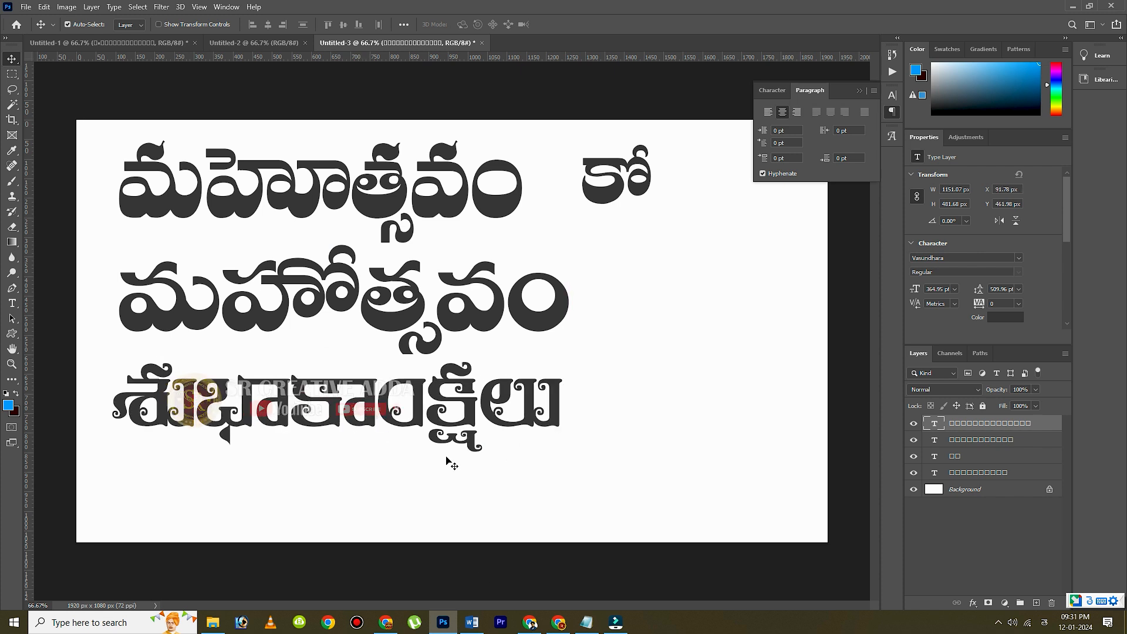
Step: Switch to the font converter in Chrome, replace the source text with భీష్మ and convert it to Anu 7.0
{"action": "left_click", "coordinate": [558, 622]}
{"action": "left_click_drag", "start_coordinate": [187, 181], "coordinate": [85, 181]}
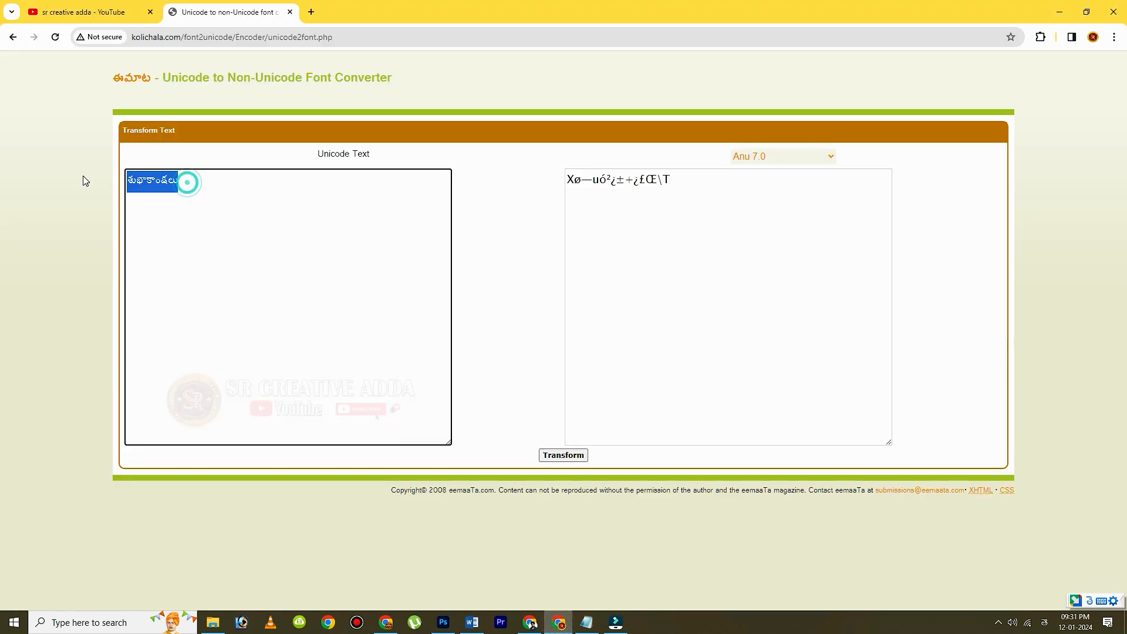
{"action": "type", "text": "bheeshma"}
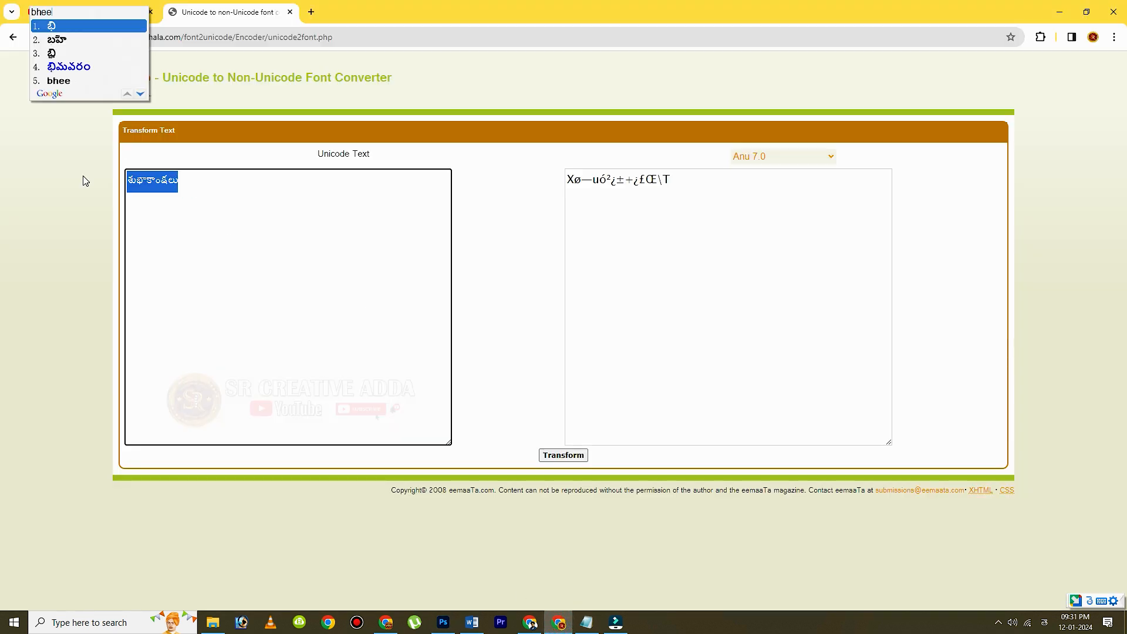
{"action": "type", "text": "4"}
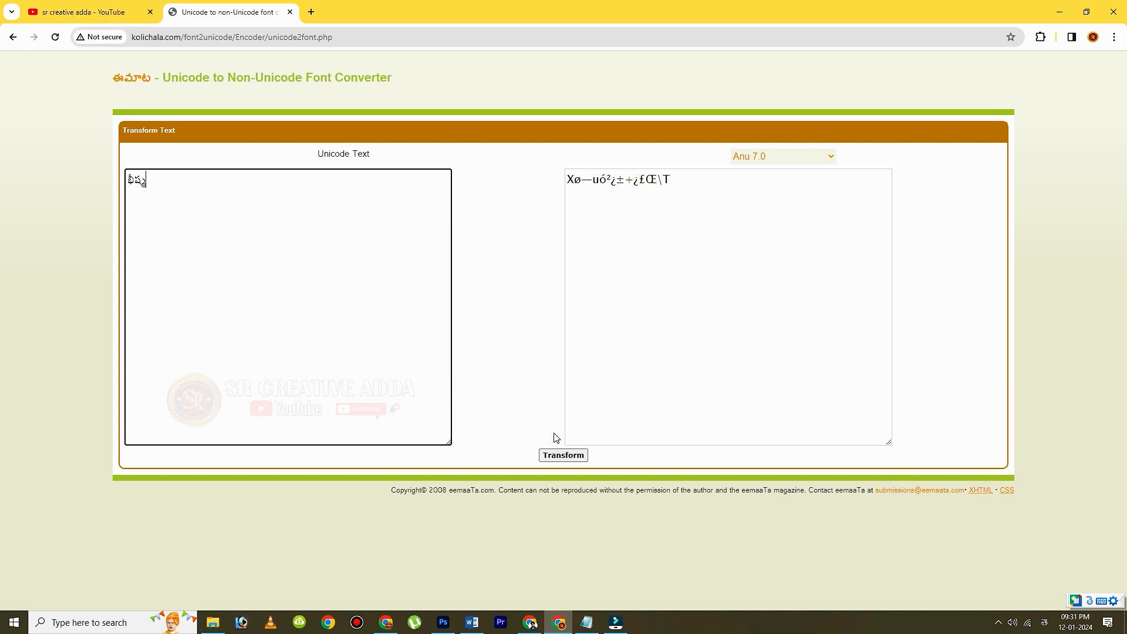
{"action": "left_click", "coordinate": [570, 456]}
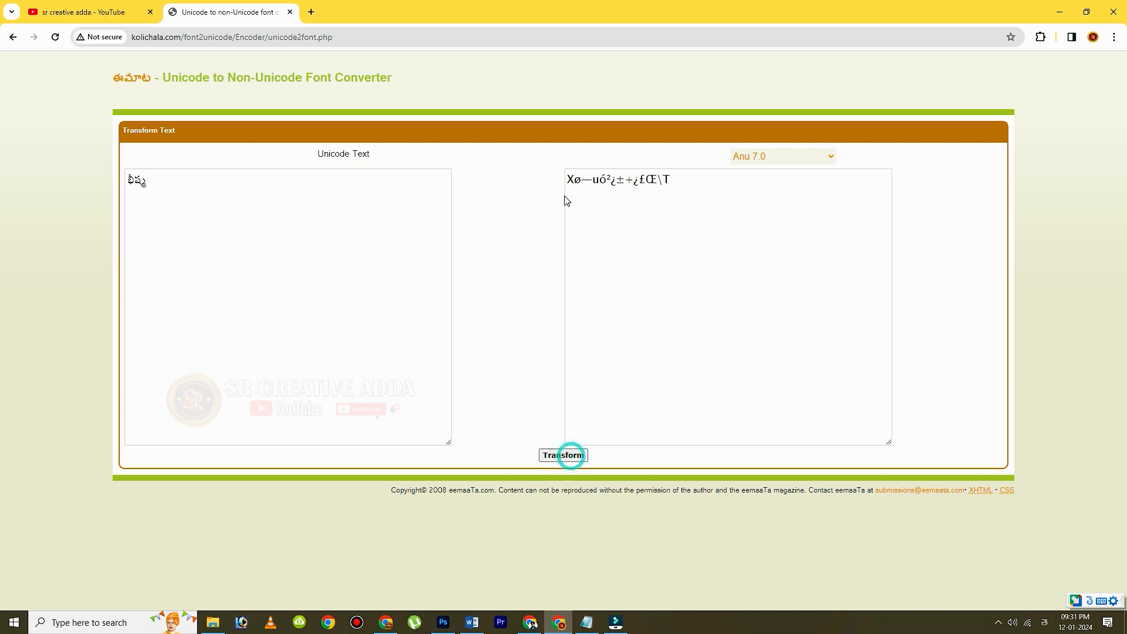
Step: Copy the Anu 7.0 output for భీష్మ, paste it into Word over the previous word, and copy the resulting text
{"action": "left_click_drag", "start_coordinate": [568, 178], "coordinate": [632, 184]}
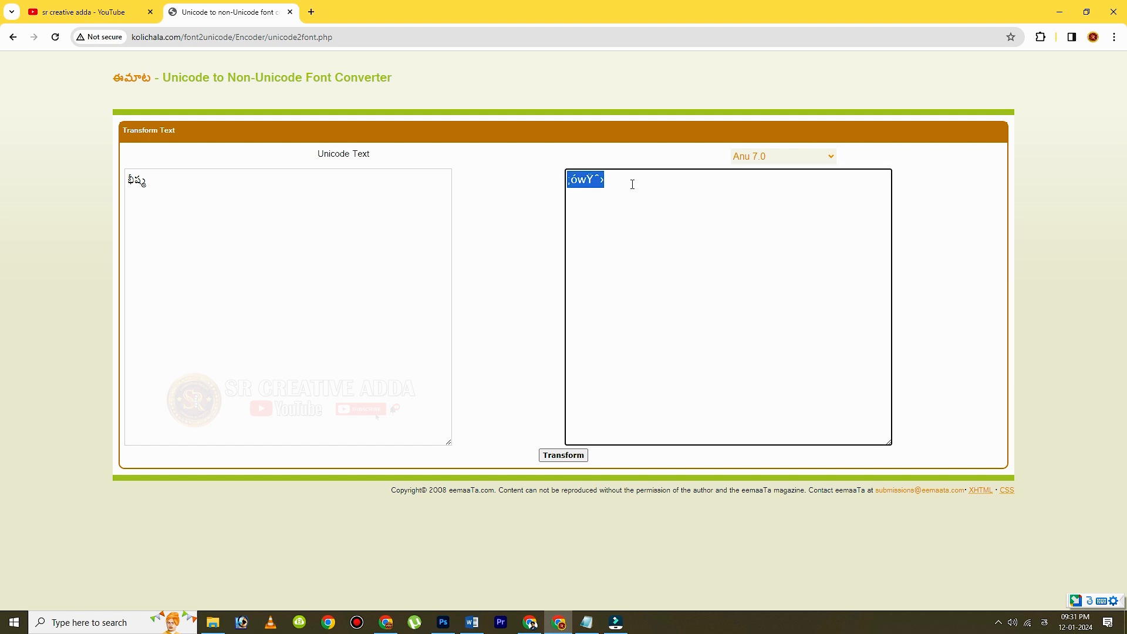
{"action": "left_click", "coordinate": [472, 621]}
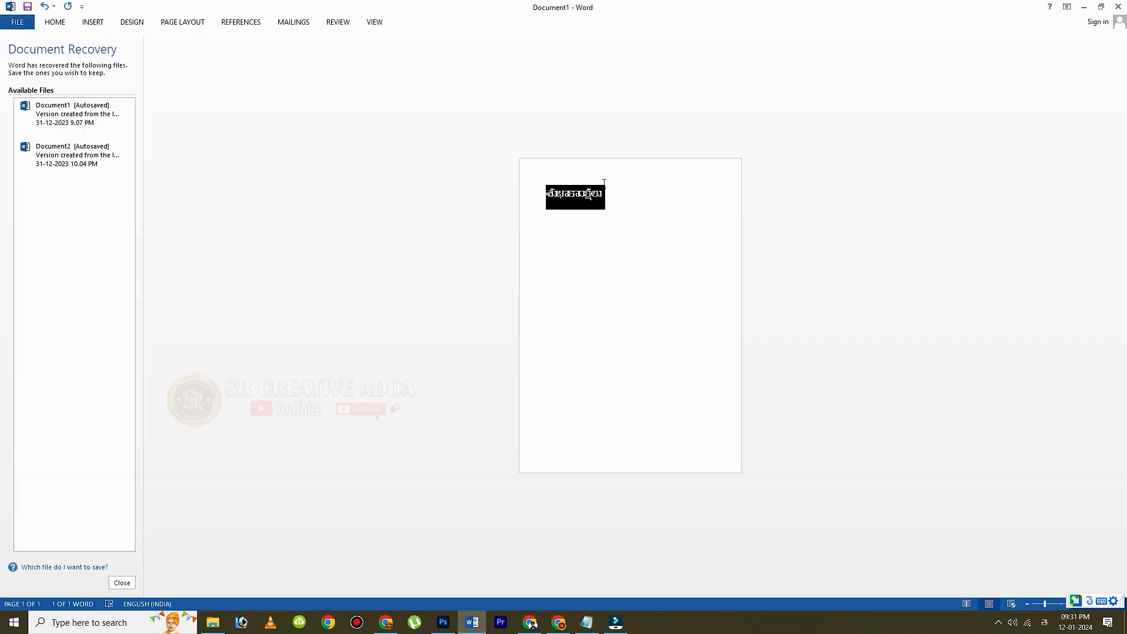
{"action": "key", "text": "ctrl+v"}
{"action": "double_click", "coordinate": [541, 193]}
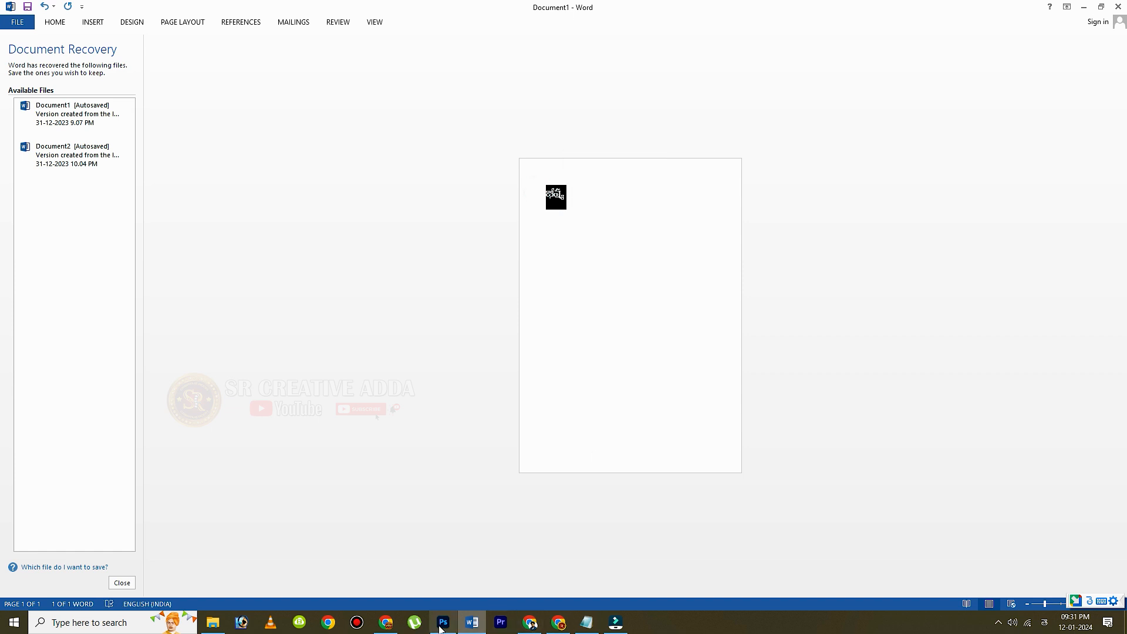
Step: Switch to Photoshop and paste the copied word as a new text layer in the empty area below శుభాకాంక్షలు
{"action": "left_click", "coordinate": [444, 622]}
{"action": "left_click", "coordinate": [13, 303]}
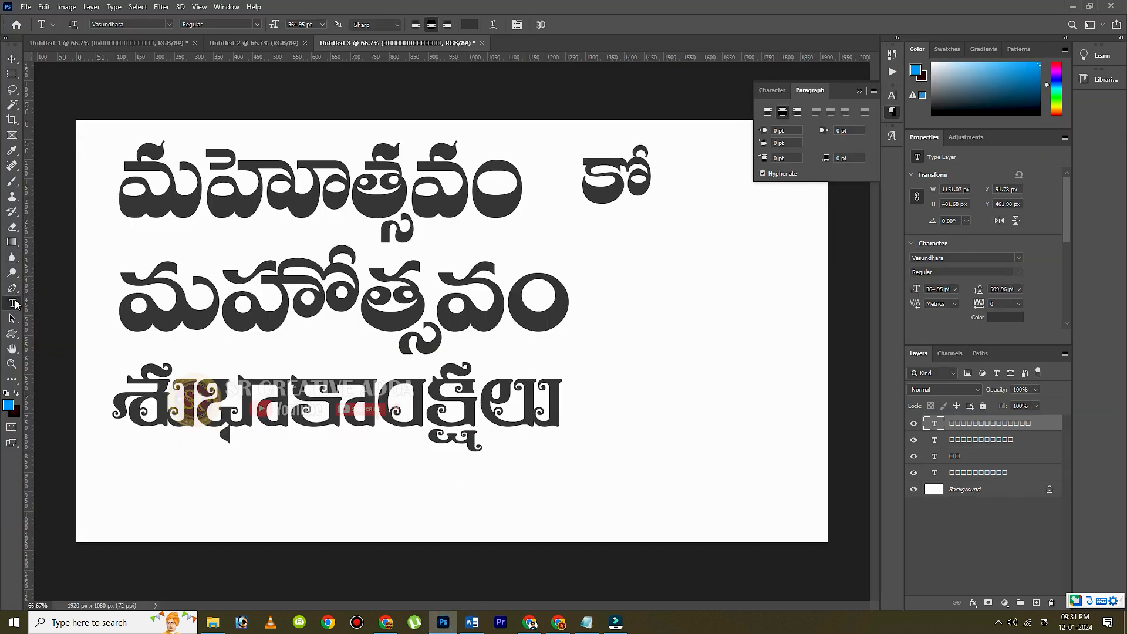
{"action": "left_click", "coordinate": [495, 510]}
{"action": "type", "text": "□□□□□"}
{"action": "left_click", "coordinate": [561, 25]}
Step: Set the font of the newly pasted word to Anusha
{"action": "double_click", "coordinate": [485, 507]}
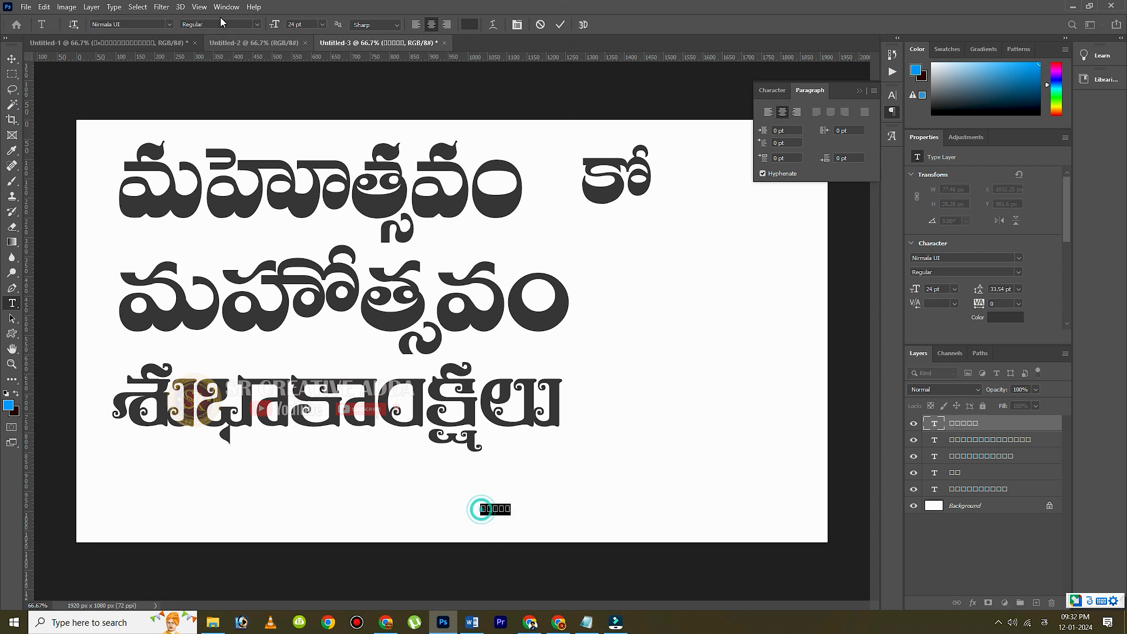
{"action": "left_click", "coordinate": [138, 24]}
{"action": "type", "text": "anu"}
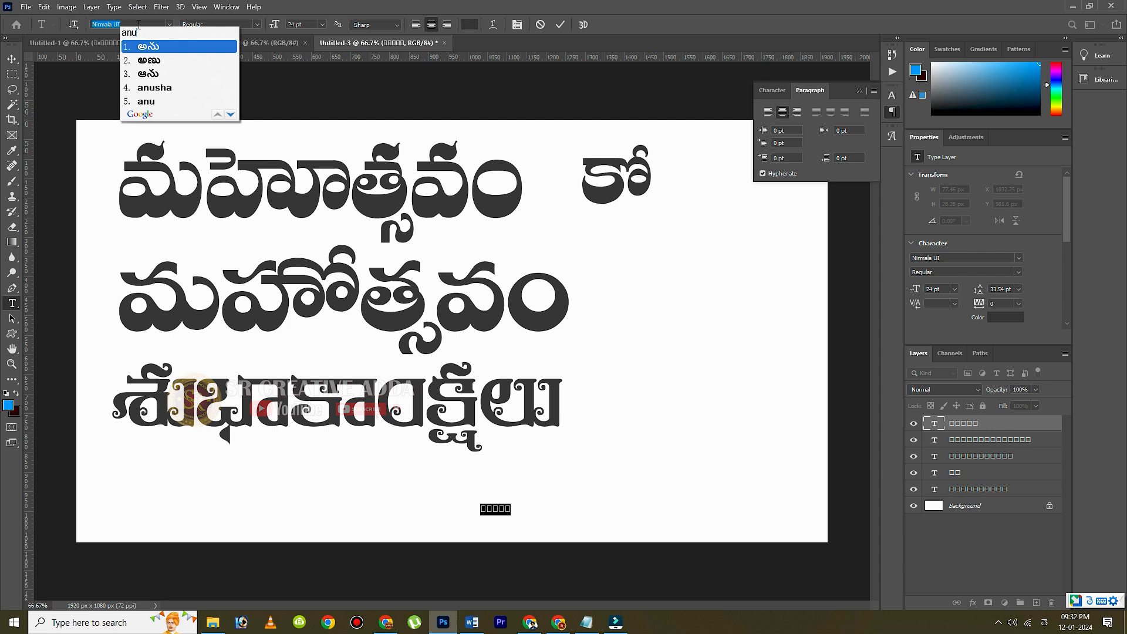
{"action": "type", "text": "shya"}
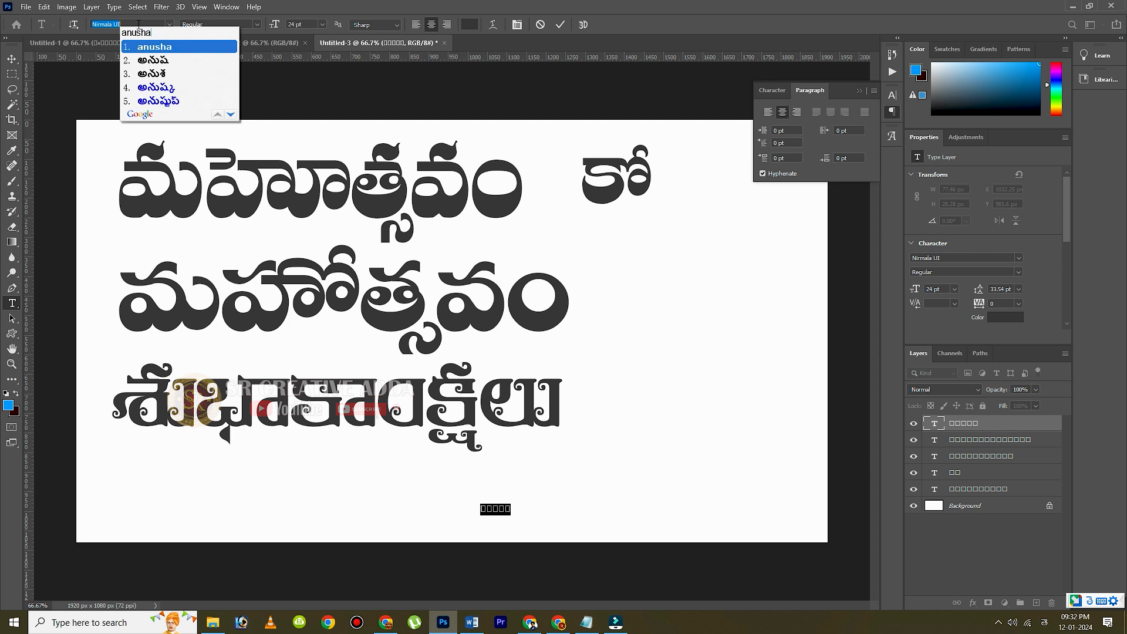
{"action": "key", "text": "Return"}
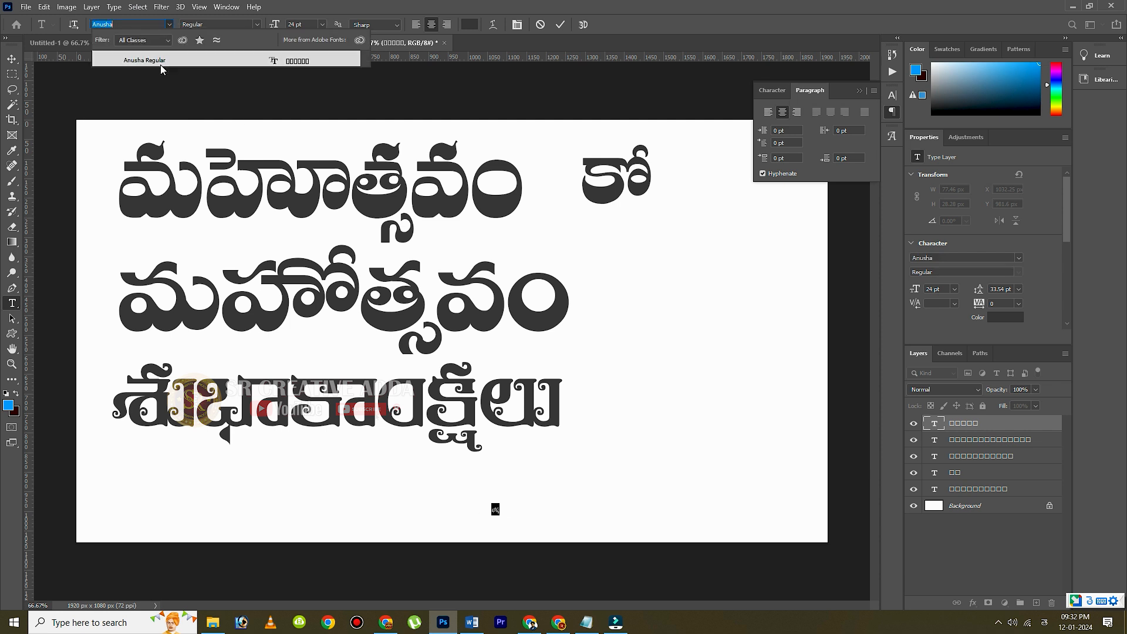
{"action": "left_click", "coordinate": [159, 62]}
{"action": "left_click", "coordinate": [560, 24]}
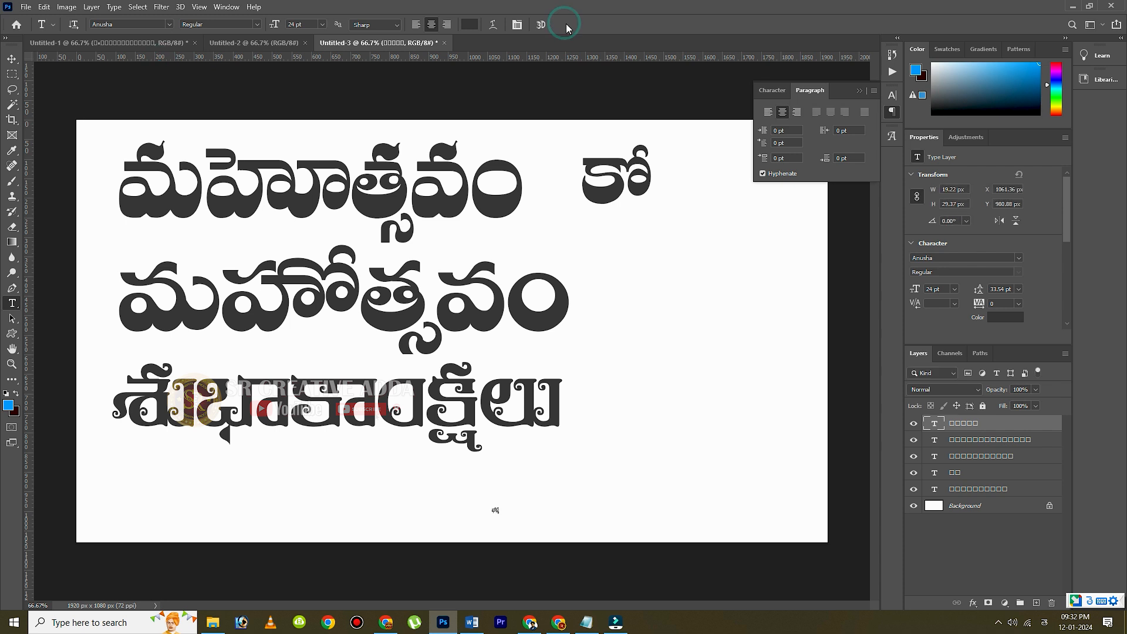
Step: Scale భీష్మ up proportionally to about 510 pt and place it below కో, beside the second and third words
{"action": "key", "text": "ctrl+t"}
{"action": "left_click_drag", "start_coordinate": [498, 503], "coordinate": [766, 346]}
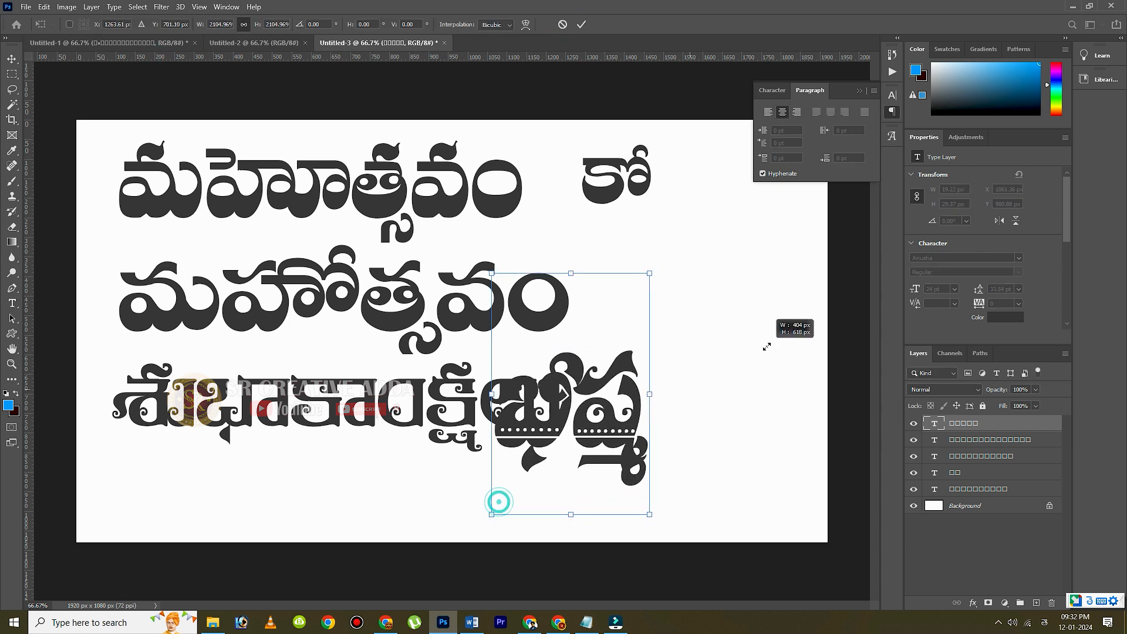
{"action": "left_click_drag", "start_coordinate": [609, 442], "coordinate": [705, 368]}
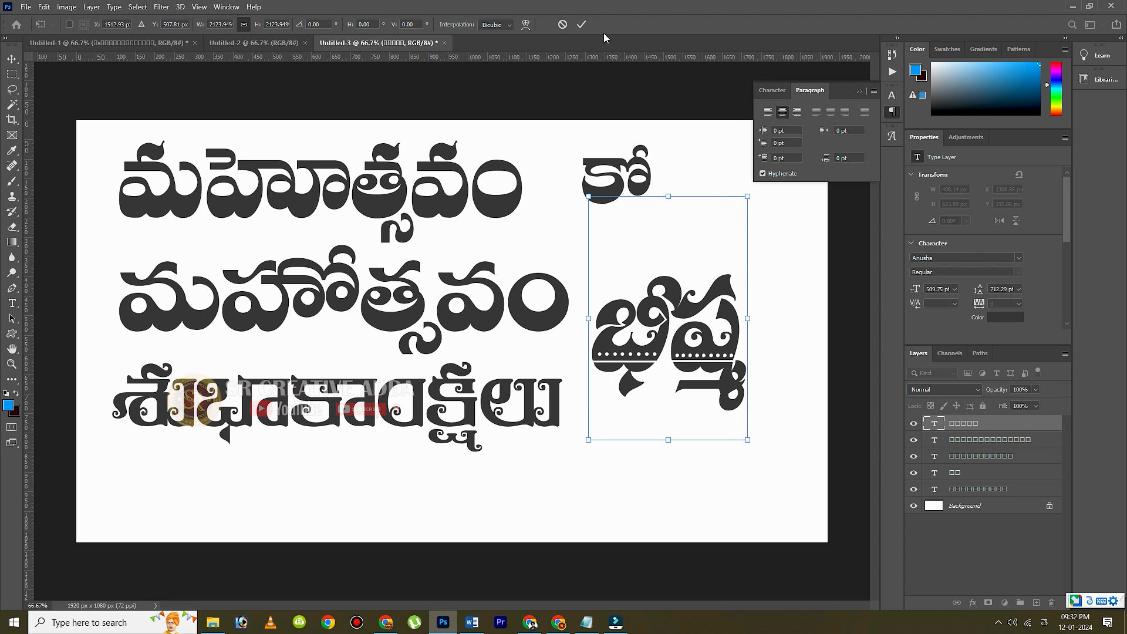
{"action": "left_click", "coordinate": [582, 26]}
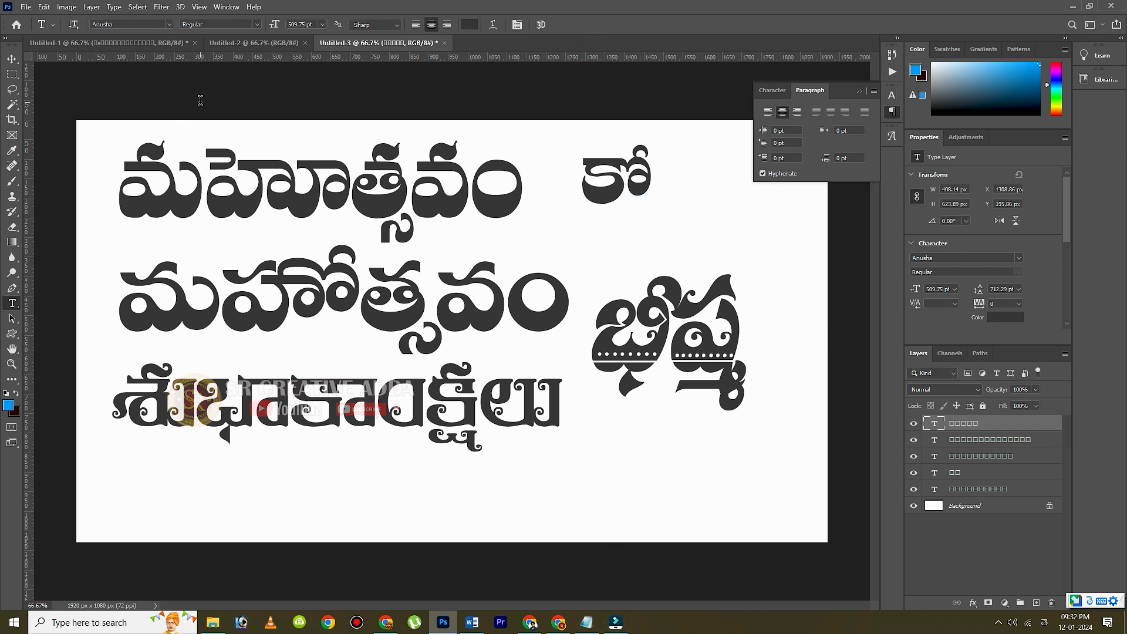
Step: Close the blank Untitled-2 document and review the finished lettering in Untitled-1 and Untitled-3
{"action": "left_click", "coordinate": [241, 45]}
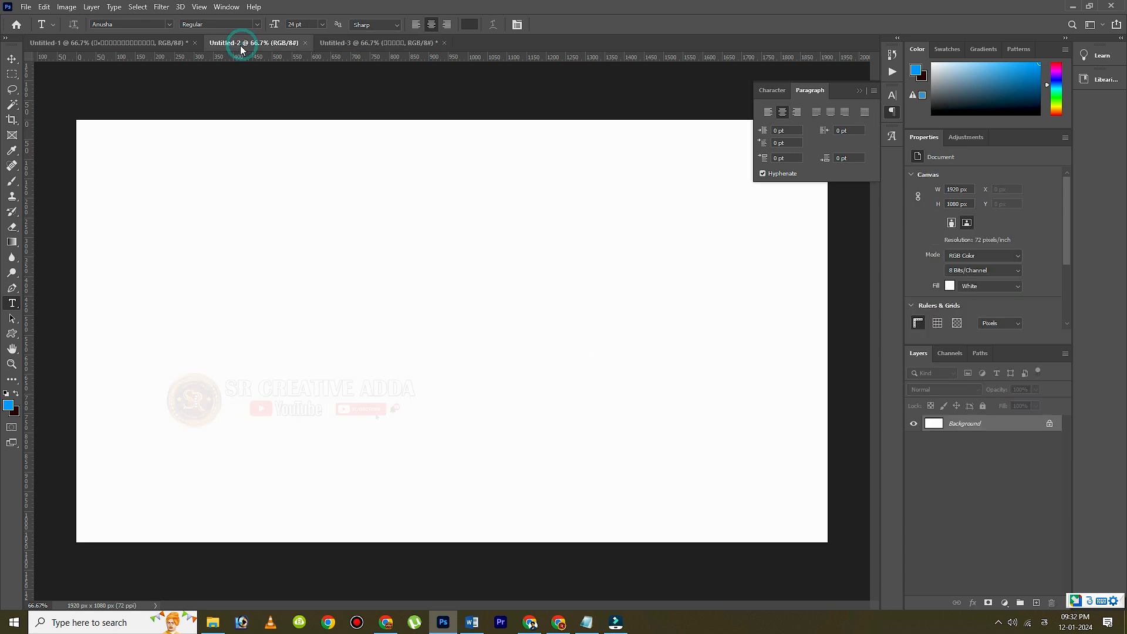
{"action": "left_click", "coordinate": [109, 43]}
{"action": "left_click", "coordinate": [305, 43]}
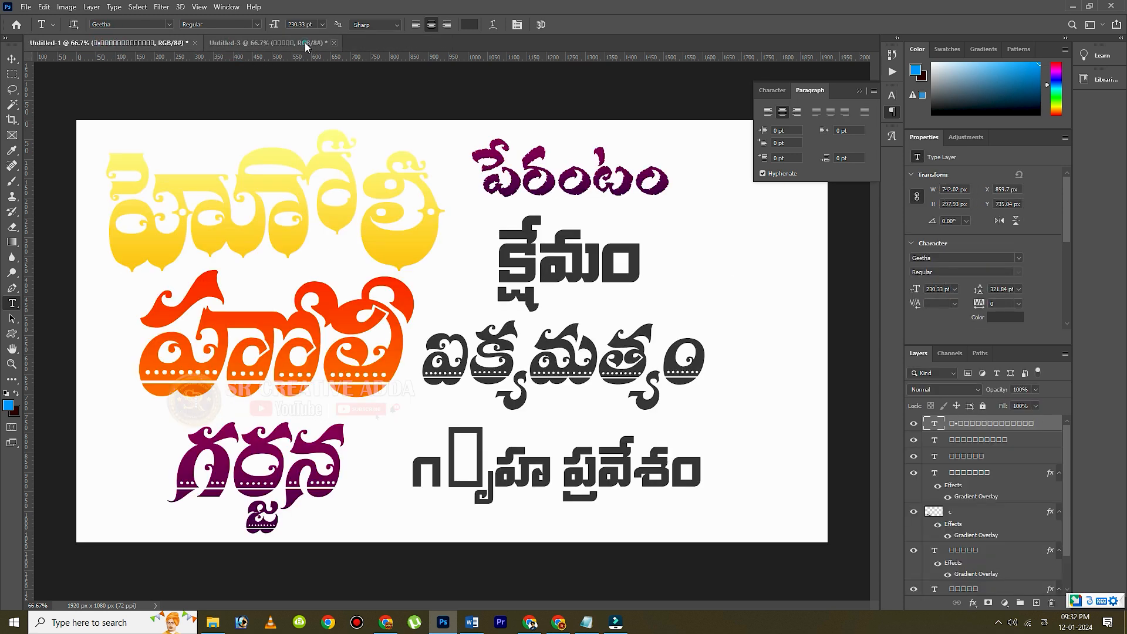
{"action": "left_click", "coordinate": [277, 44]}
{"action": "left_click", "coordinate": [167, 44]}
{"action": "left_click", "coordinate": [263, 45]}
{"action": "left_click", "coordinate": [128, 44]}
{"action": "left_click", "coordinate": [255, 43]}
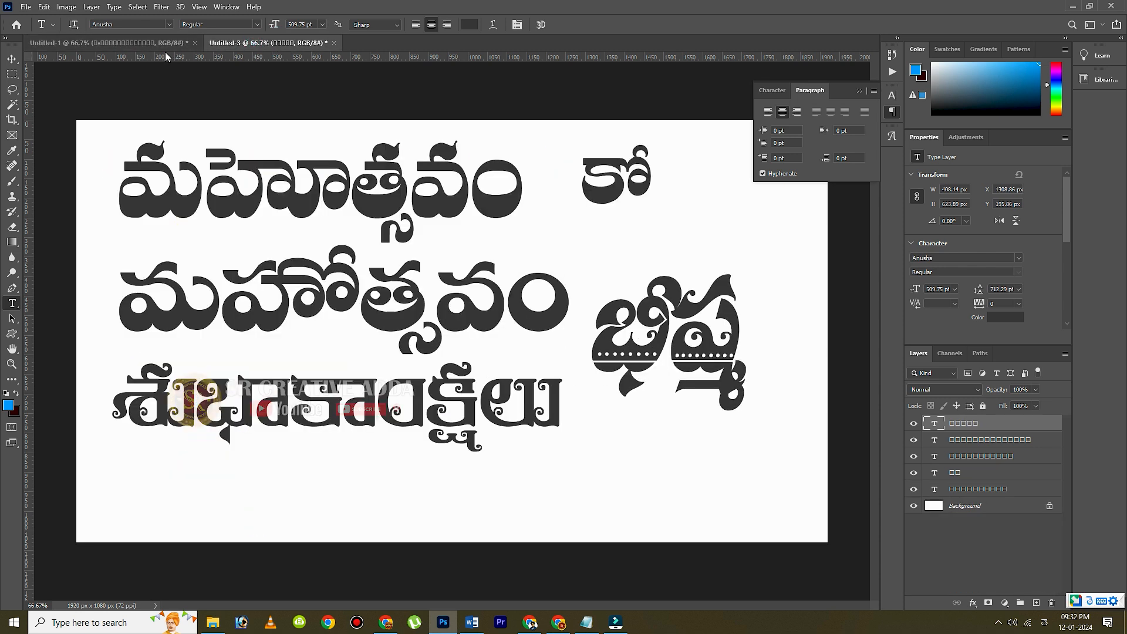
{"action": "left_click", "coordinate": [150, 46]}
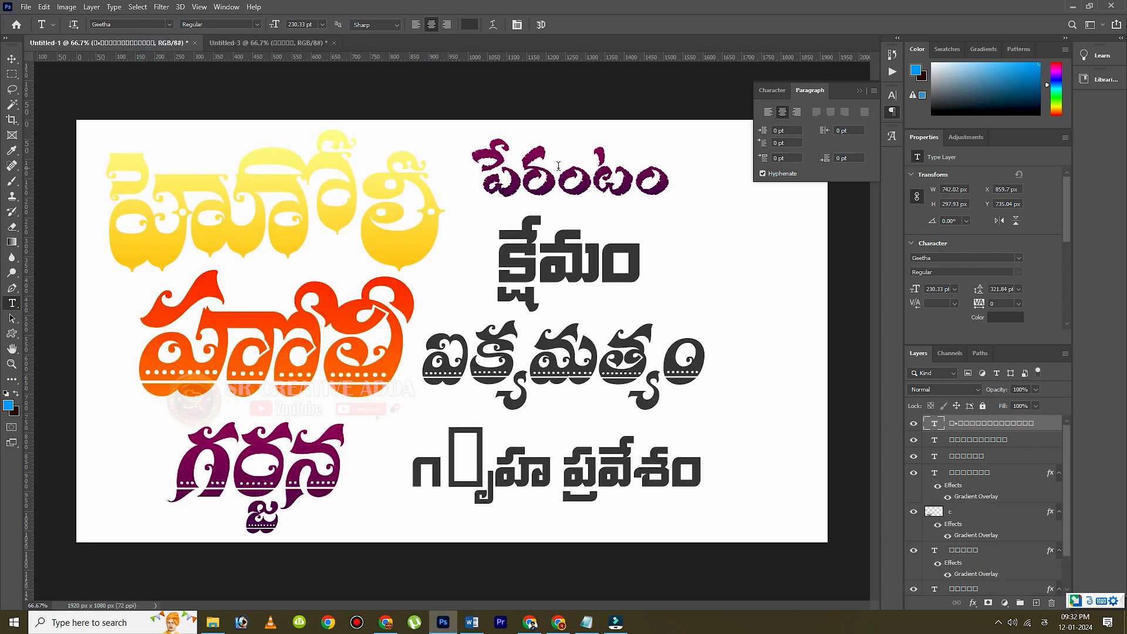
Step: Change the Windows keyboard input language from Telugu to English (India)
{"action": "left_click", "coordinate": [1044, 622]}
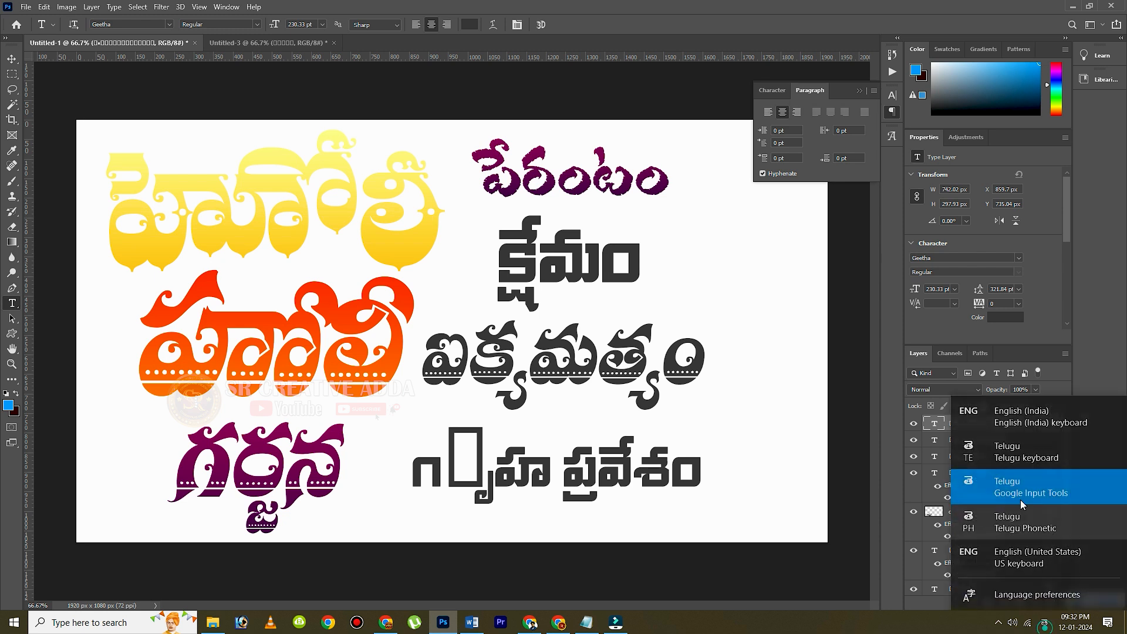
{"action": "left_click", "coordinate": [1017, 418]}
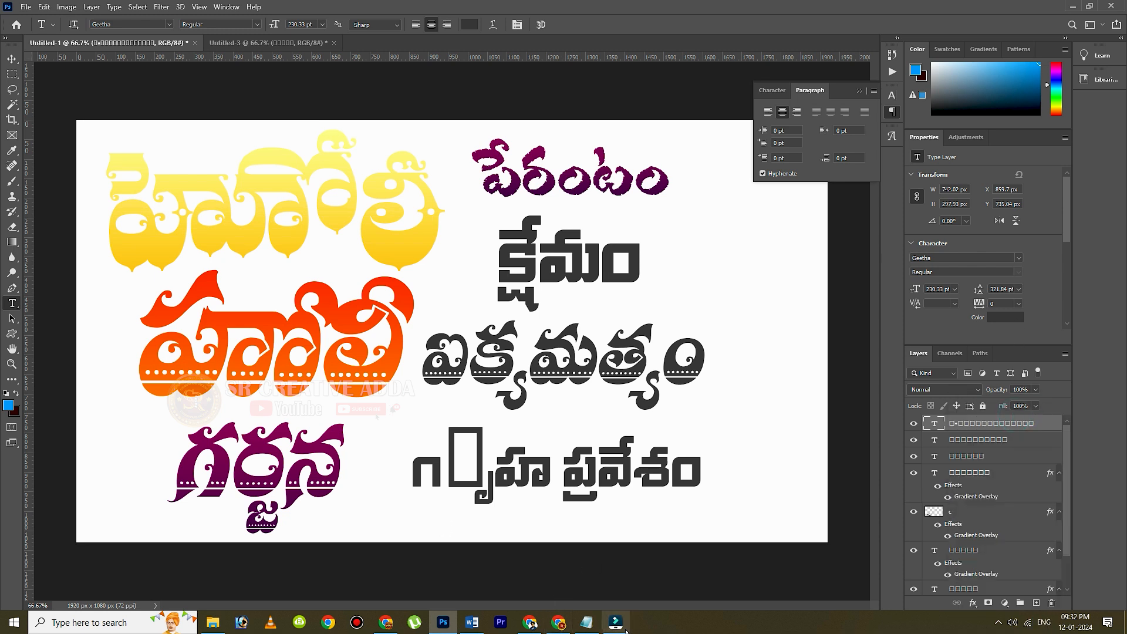